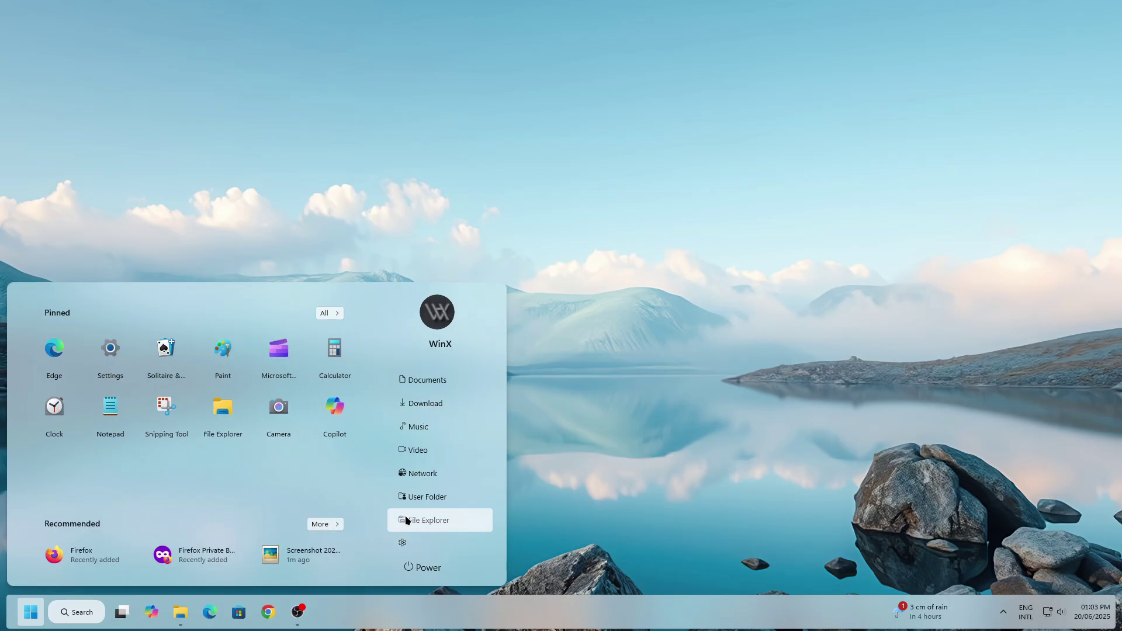
- Open File Explorer, go to This PC and select Windows Drive (C:)
left_click(426, 521)
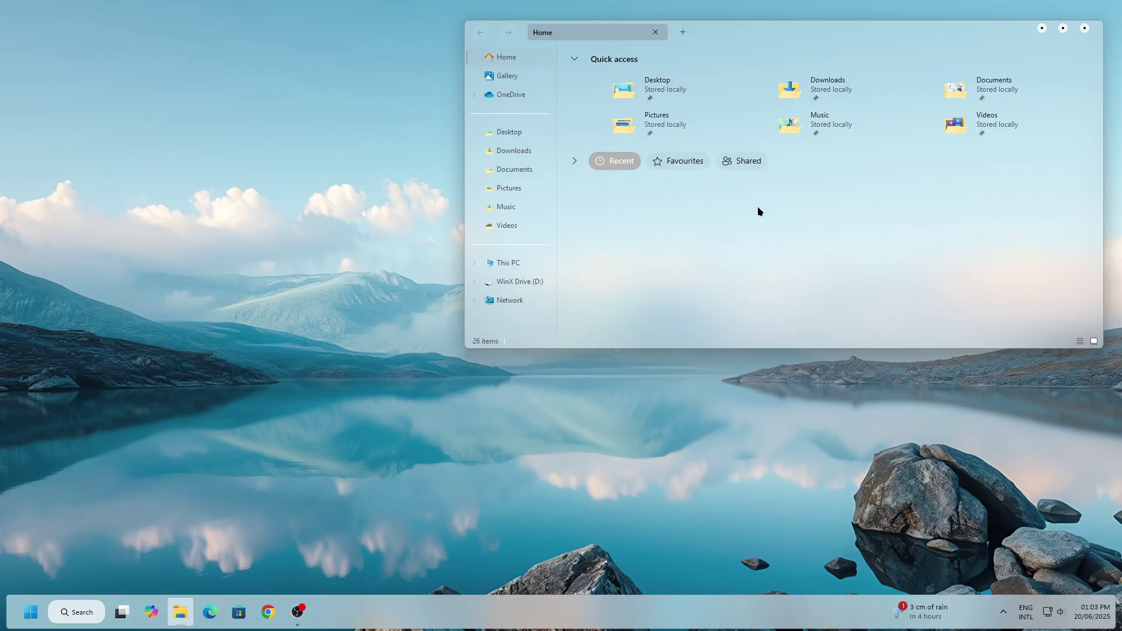
left_click(779, 89)
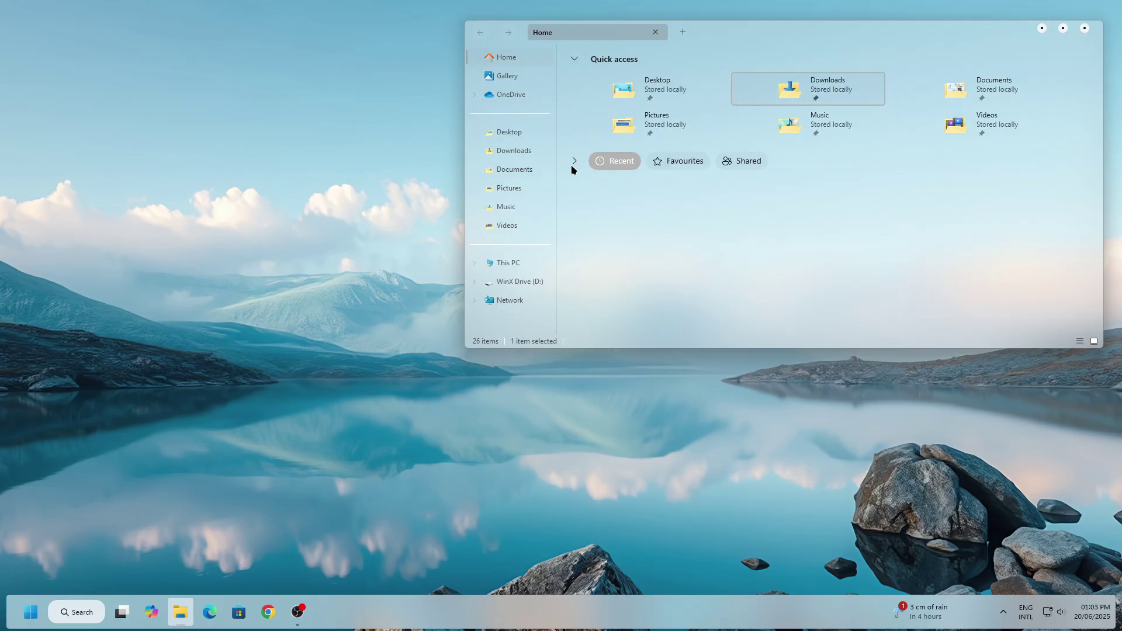
left_click(501, 264)
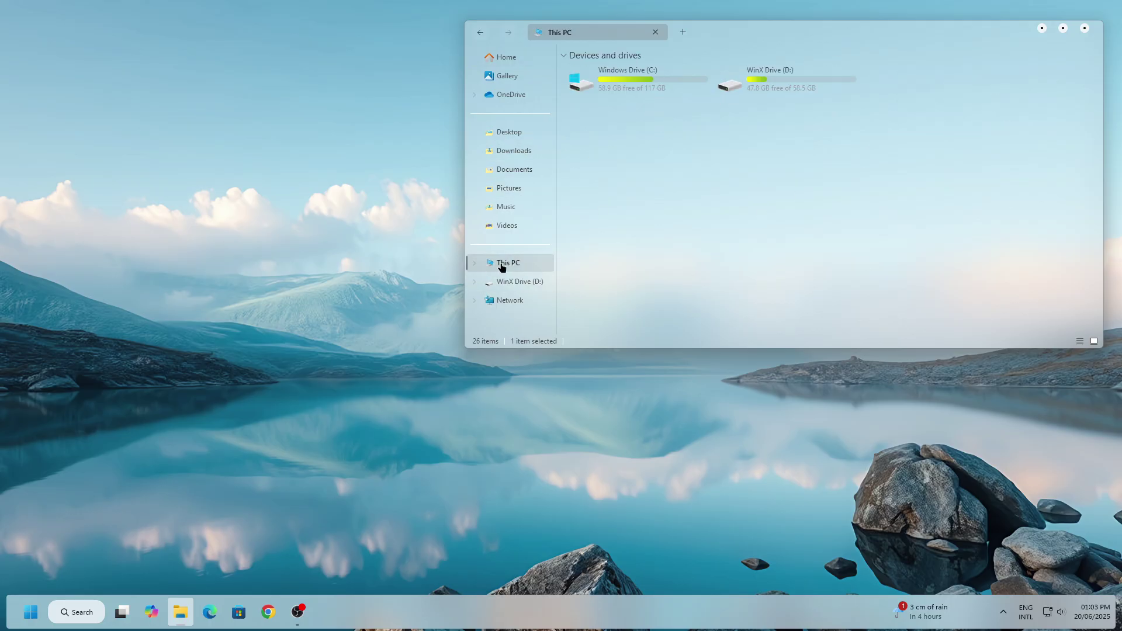
left_click(825, 79)
left_click(658, 82)
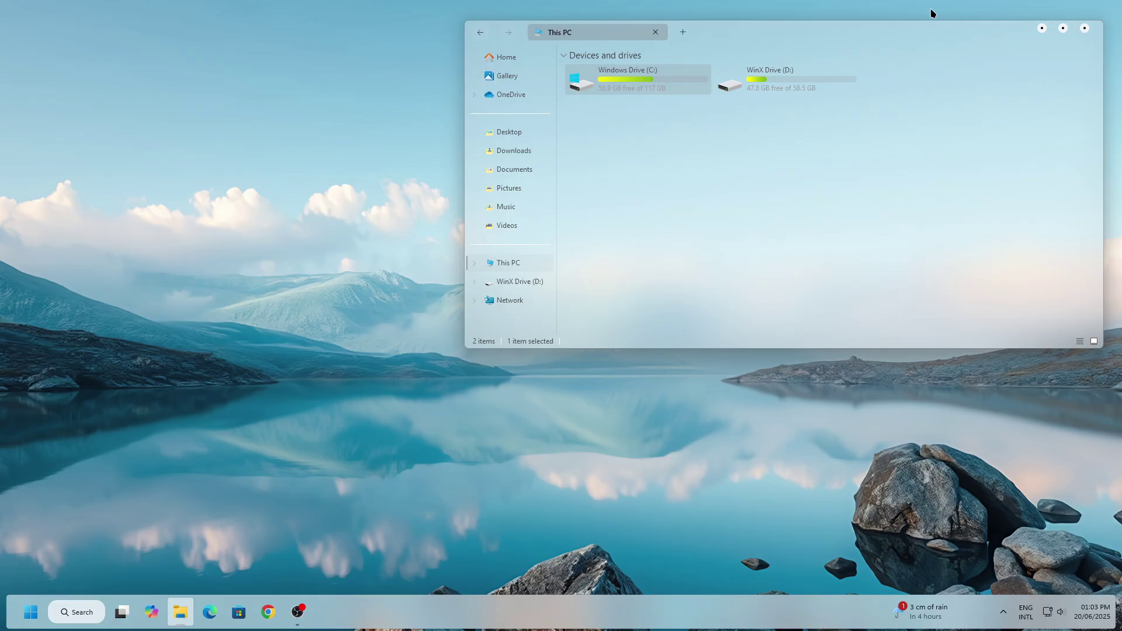
- Reposition the File Explorer window, open Windows Drive (C:) in it and maximize the window
left_click(1063, 29)
left_click_drag(497, 3, 692, 51)
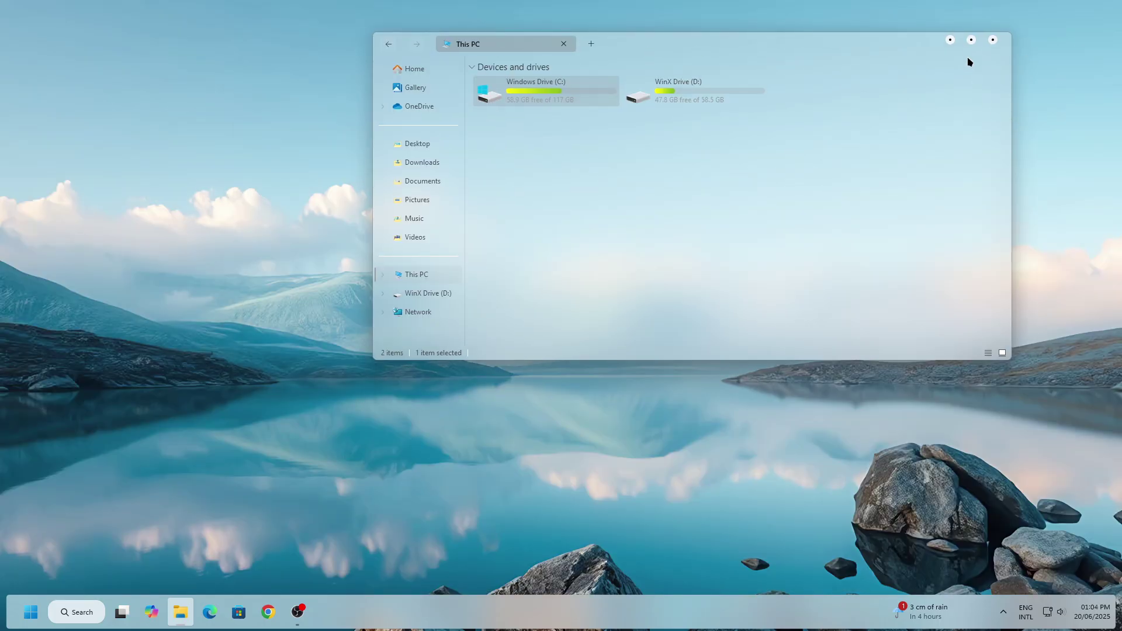
right_click(581, 99)
left_click(613, 146)
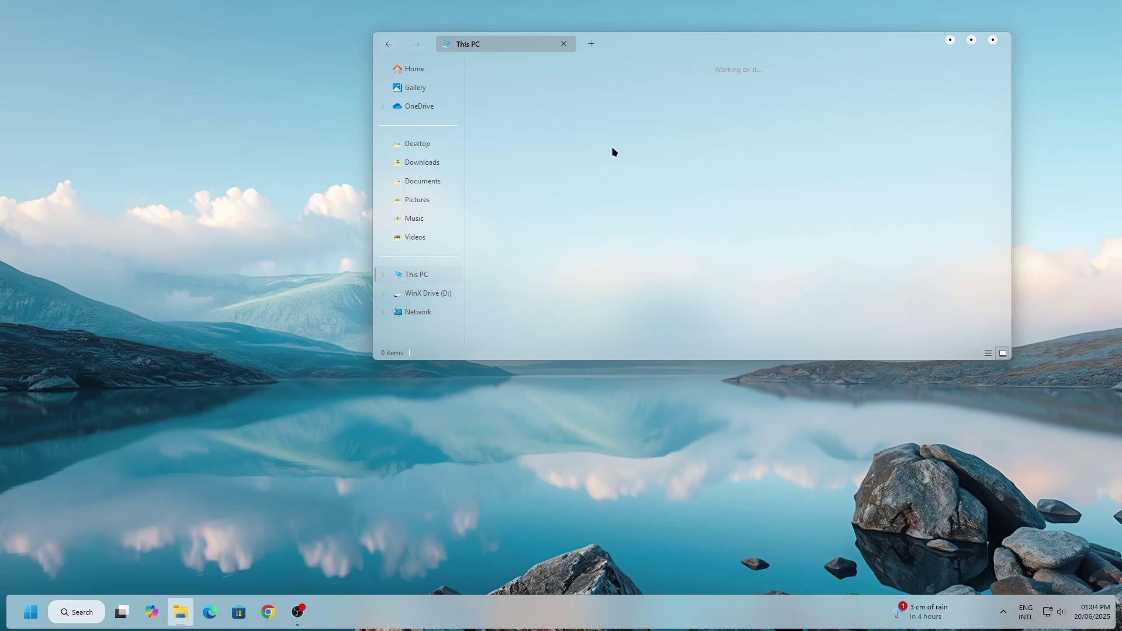
left_click(972, 40)
- Switch the Windows Drive (C:) folder listing to Content view
right_click(697, 207)
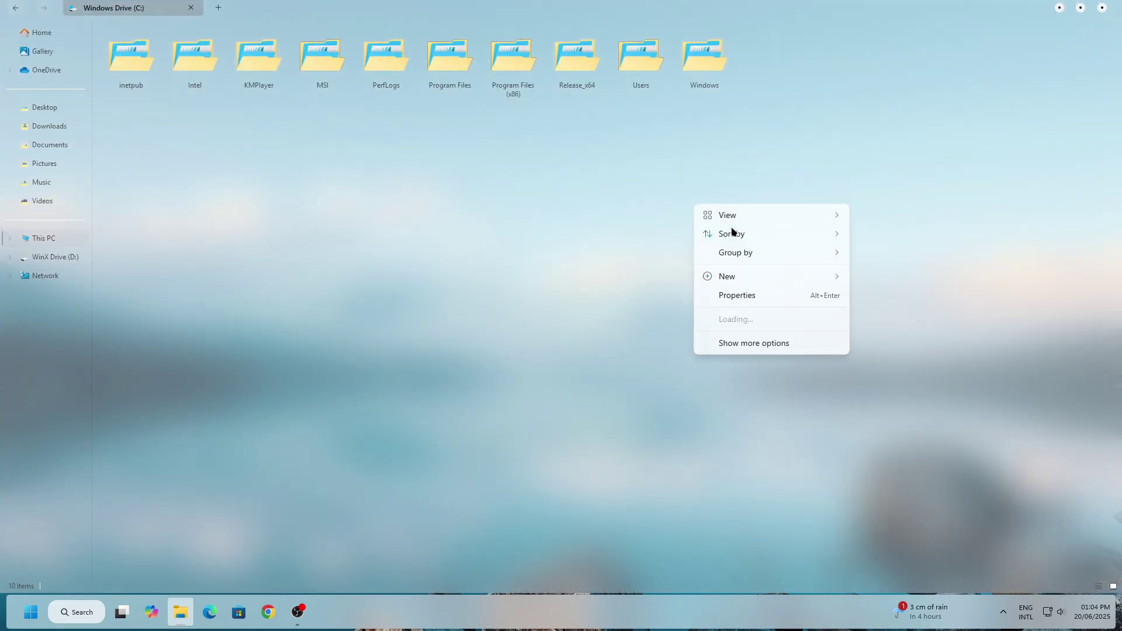
mouse_move(729, 217)
left_click(884, 350)
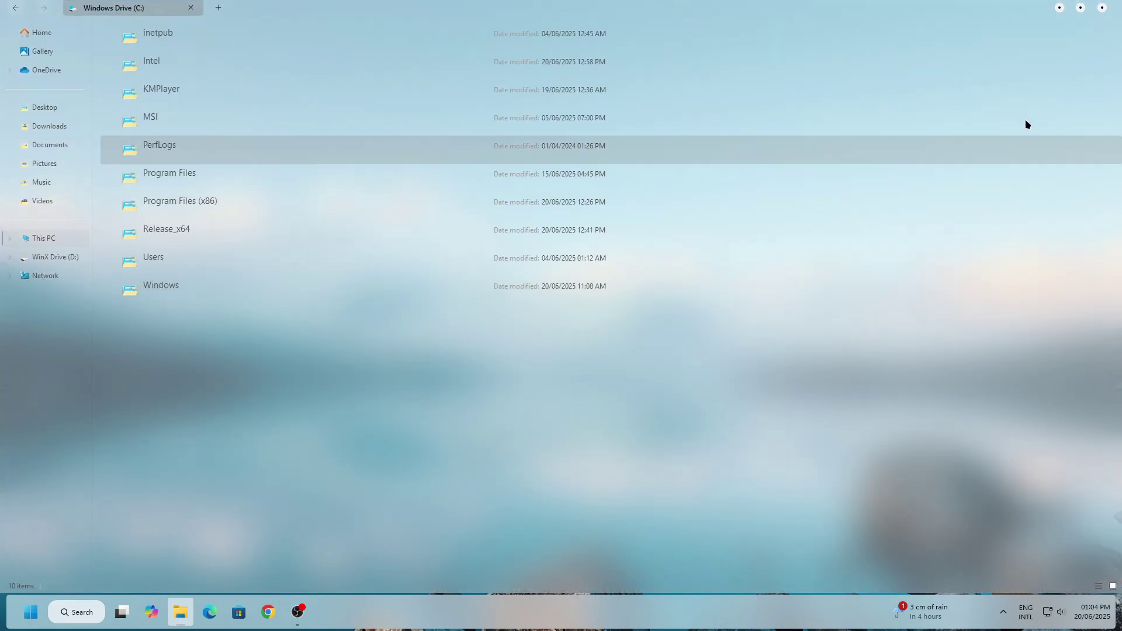
- Switch the Windows Drive (C:) folder listing to Details view, and close the File Explorer window
right_click(394, 333)
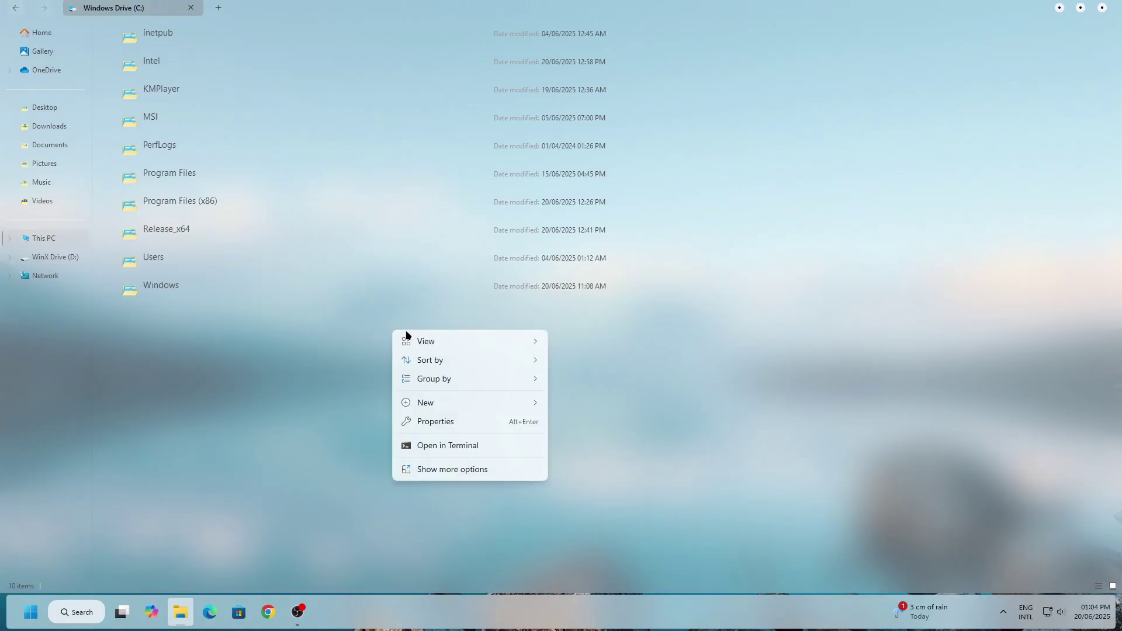
mouse_move(409, 342)
left_click(597, 440)
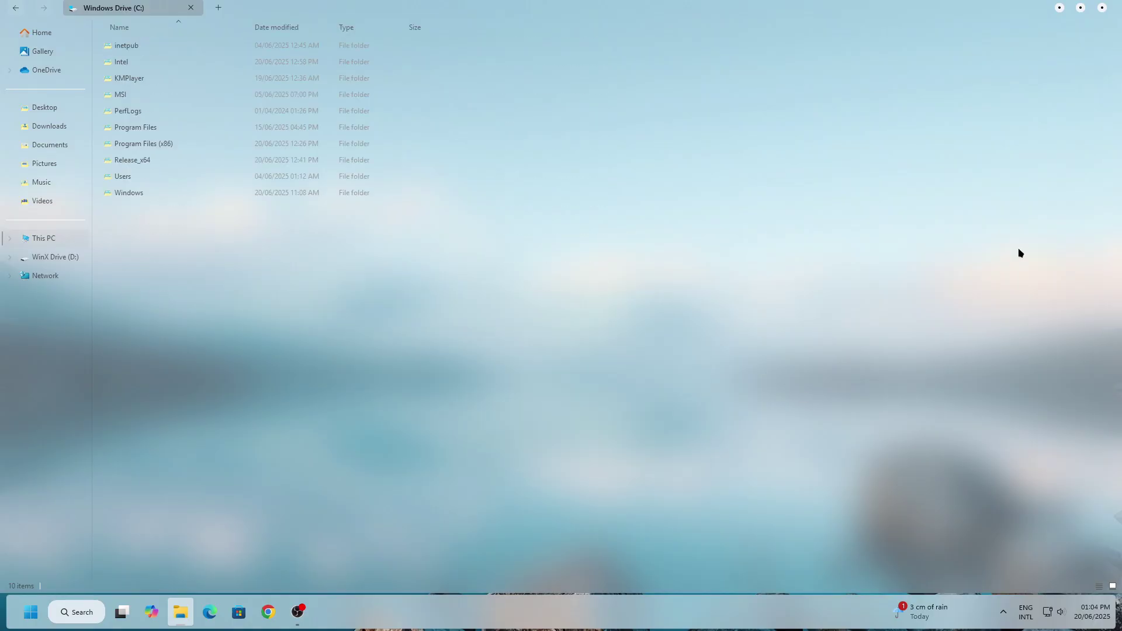
left_click_drag(208, 6, 211, 137)
left_click(763, 118)
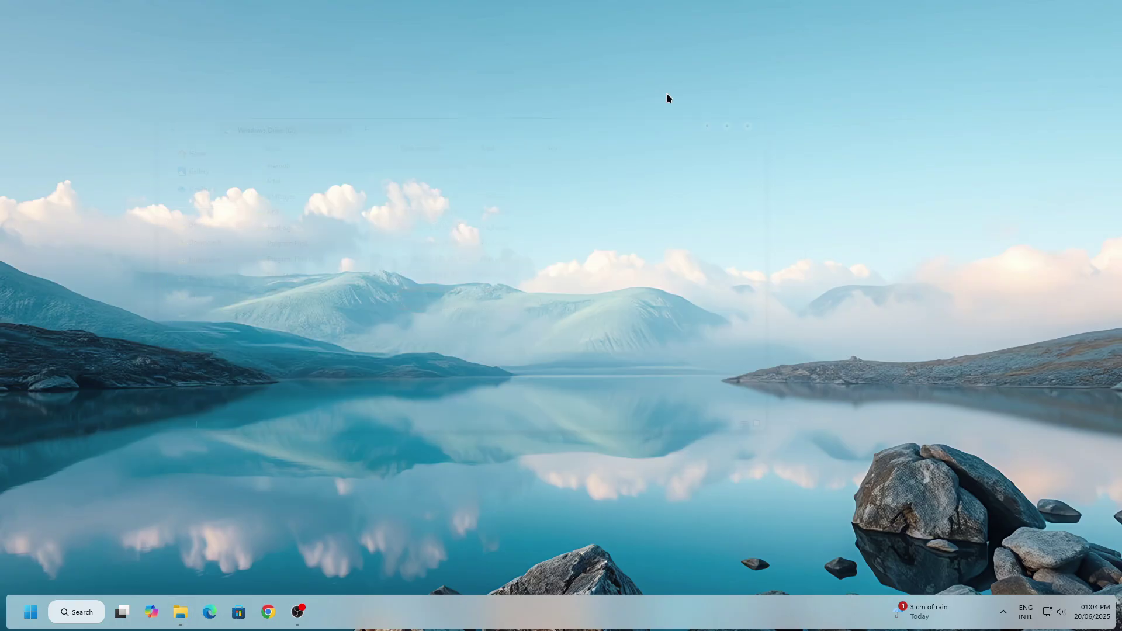
- Examine the Start menu's full app list from beginning to end, its letter index and the power options
left_click(21, 602)
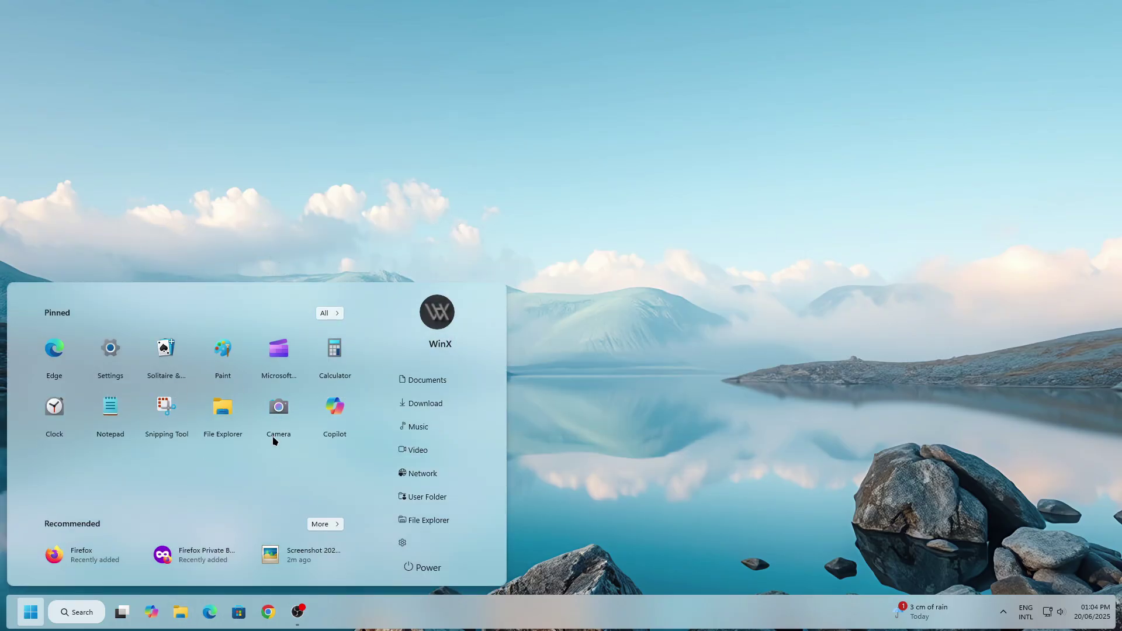
left_click(338, 313)
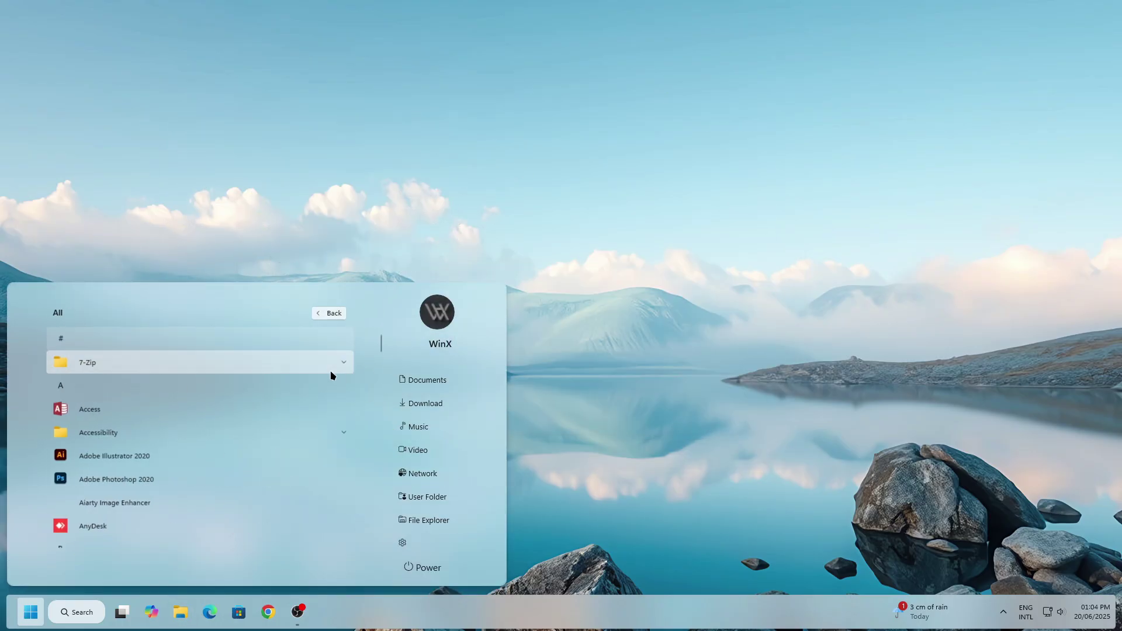
scroll(328, 377, "down", 5)
scroll(319, 409, "down", 10)
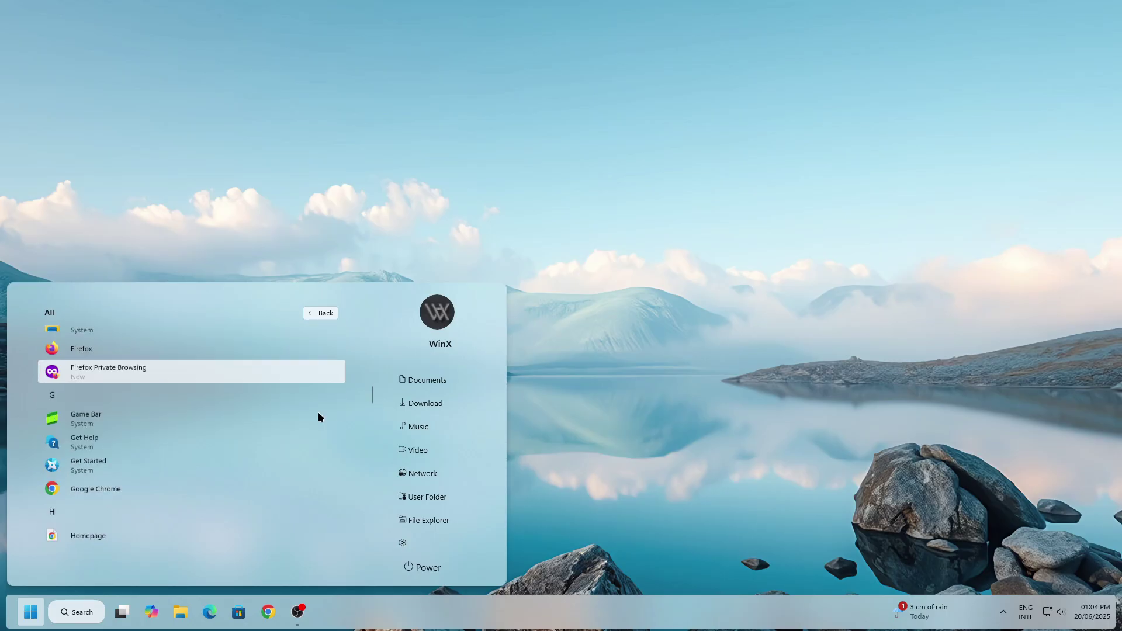
scroll(317, 416, "down", 10)
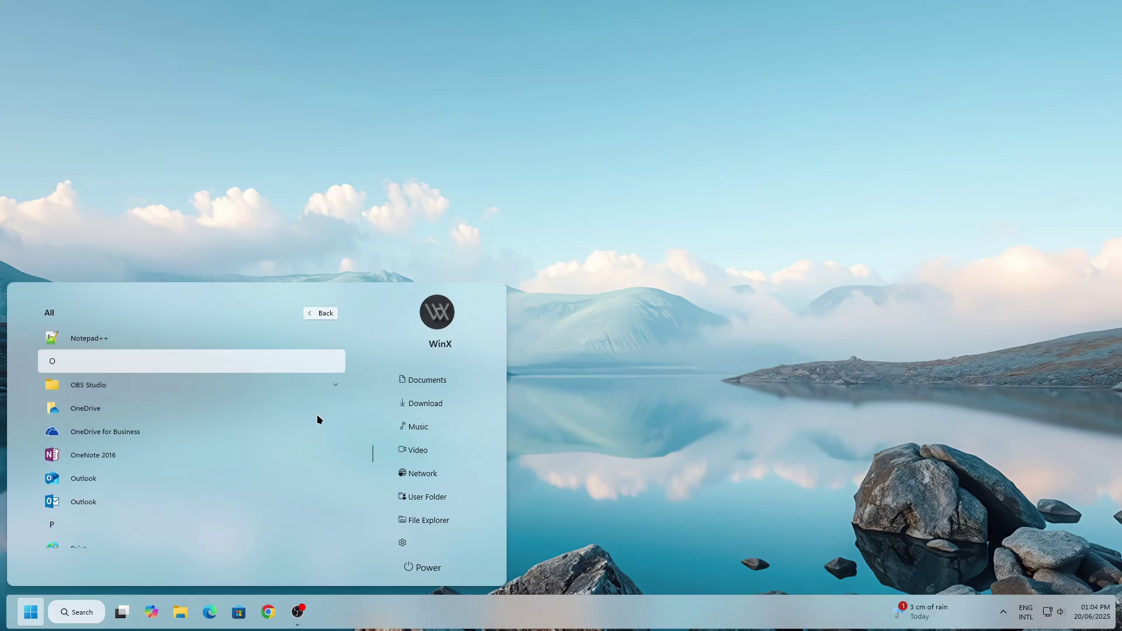
scroll(317, 416, "down", 10)
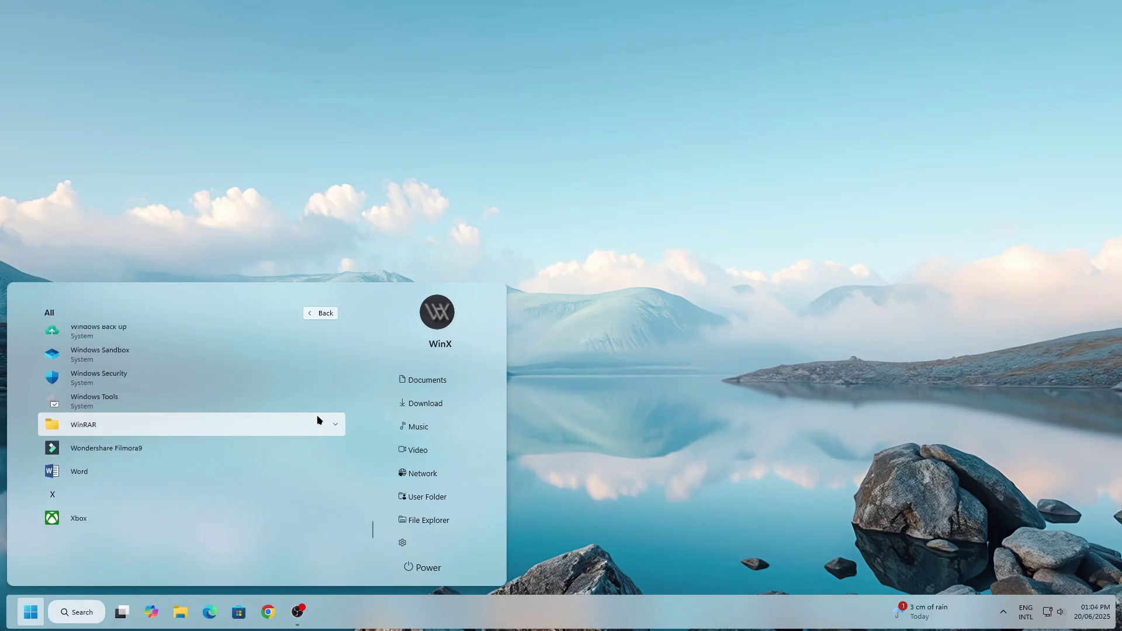
left_click(146, 491)
left_click(315, 314)
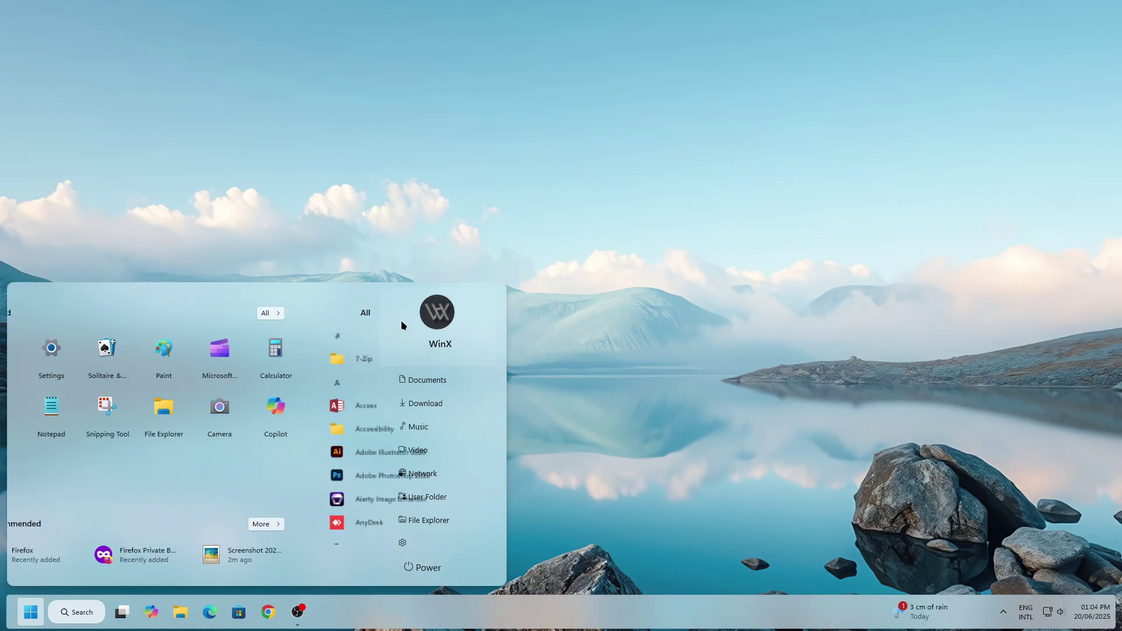
left_click(407, 567)
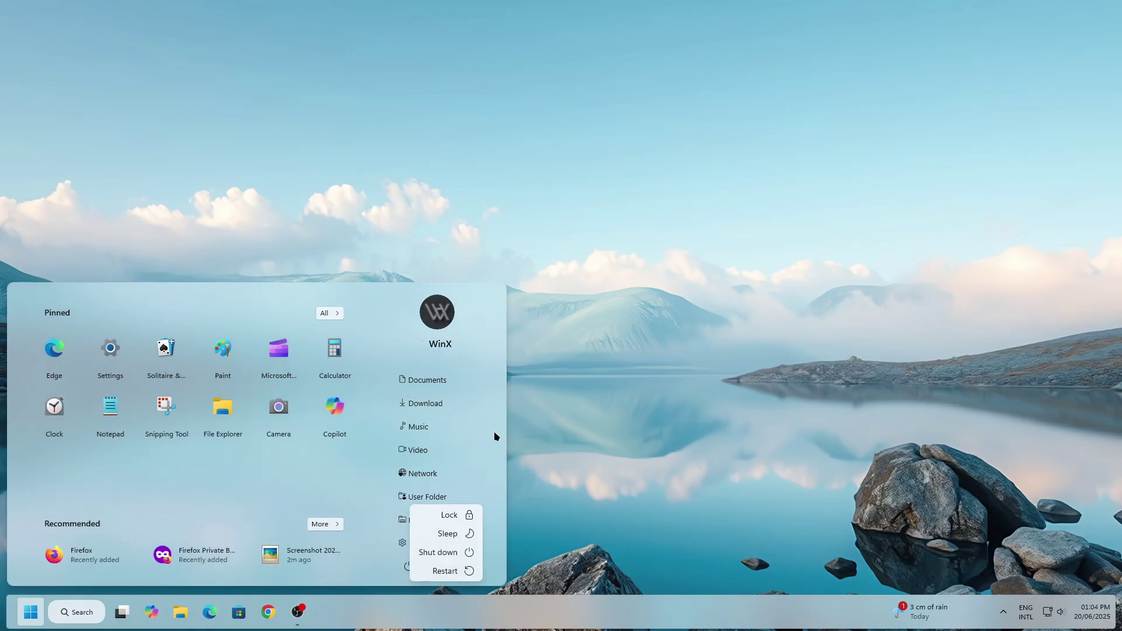
left_click(349, 503)
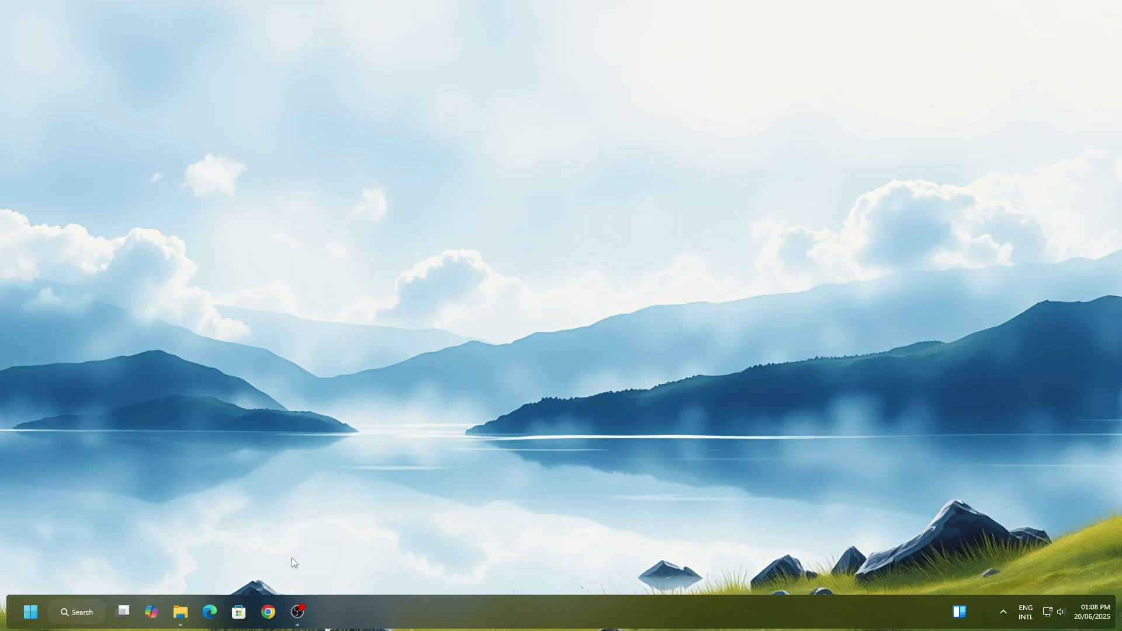
- Open File Explorer in a maximized window and open Windows Drive (C:) from This PC
left_click(176, 612)
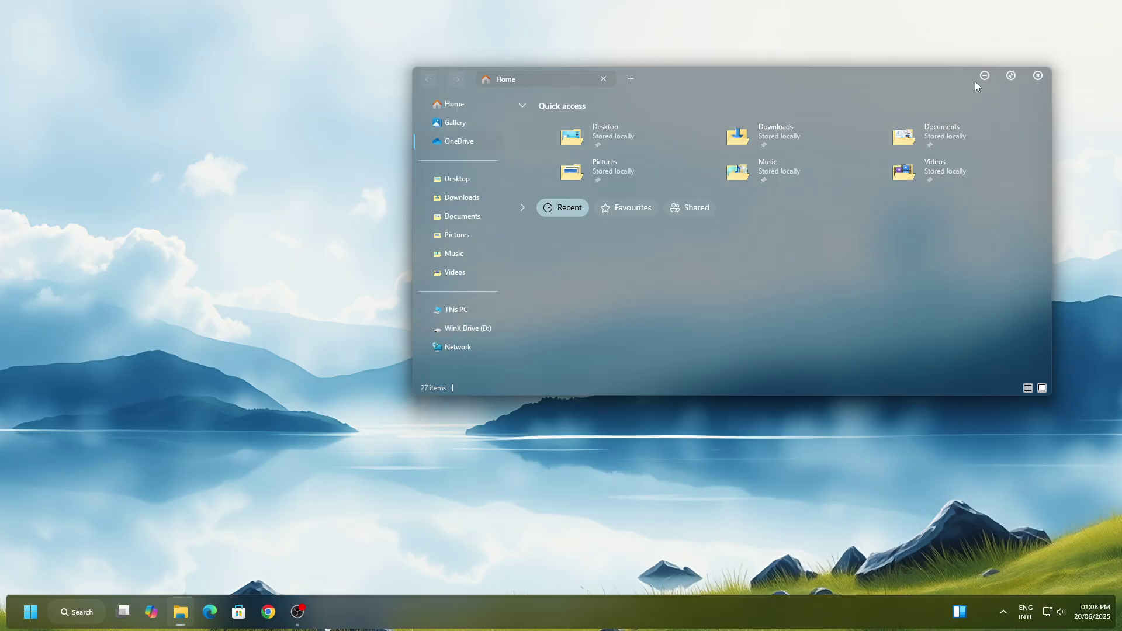
double_click(745, 76)
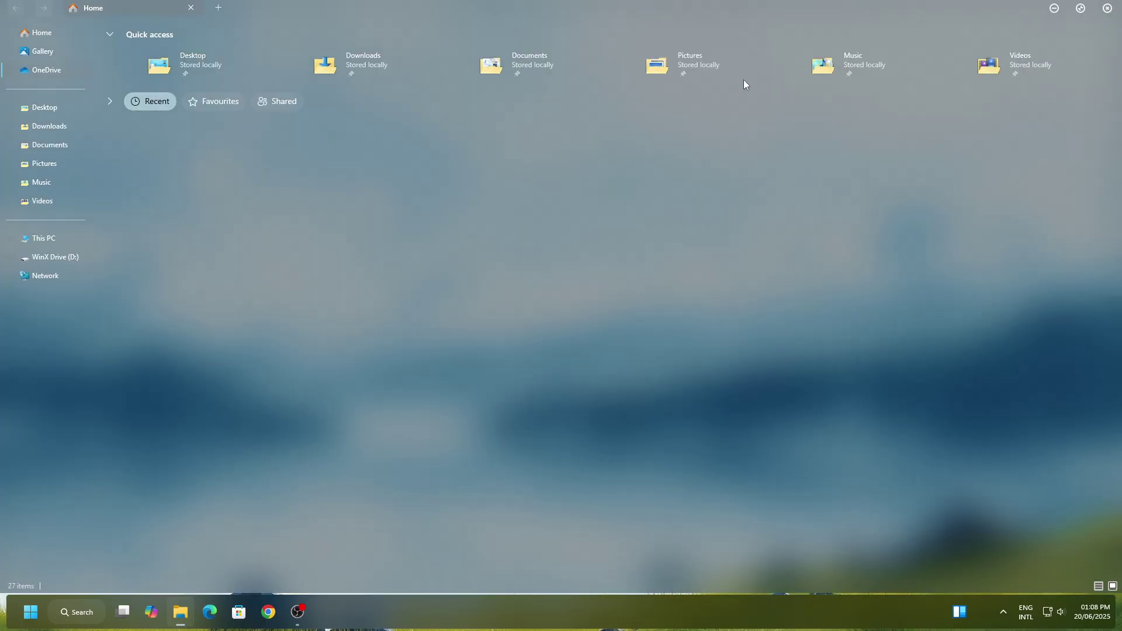
left_click(41, 240)
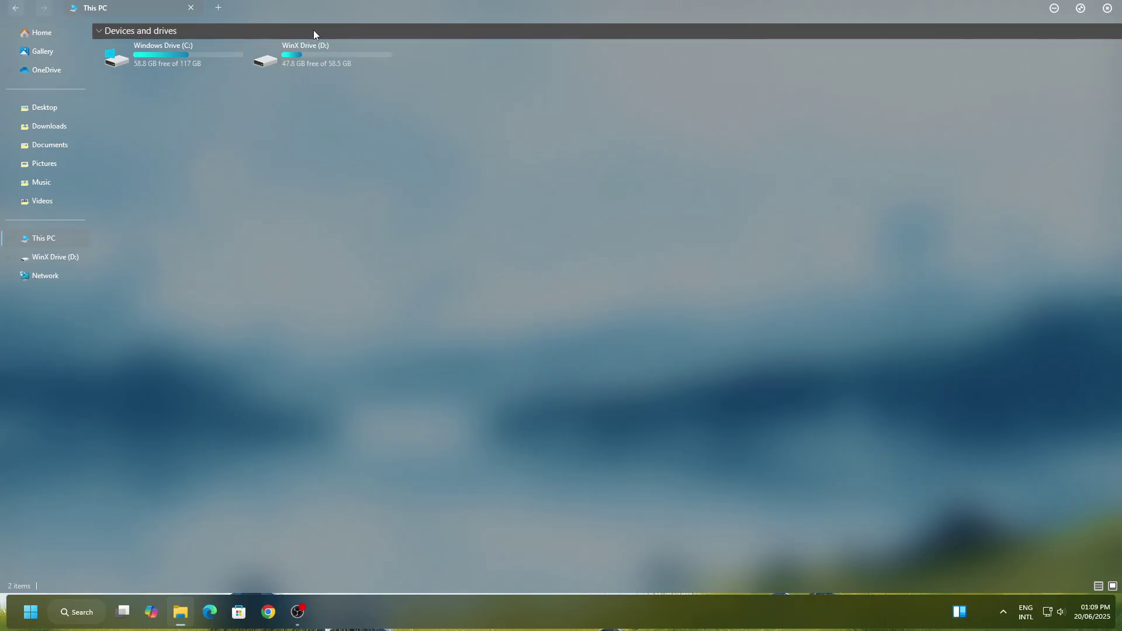
right_click(174, 49)
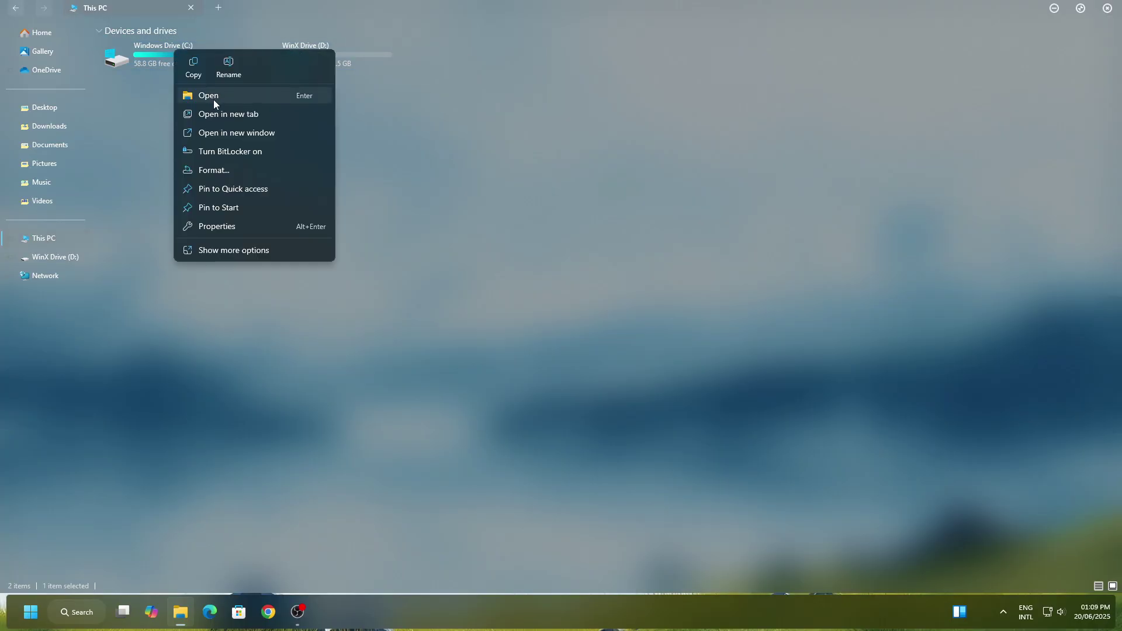
left_click(213, 99)
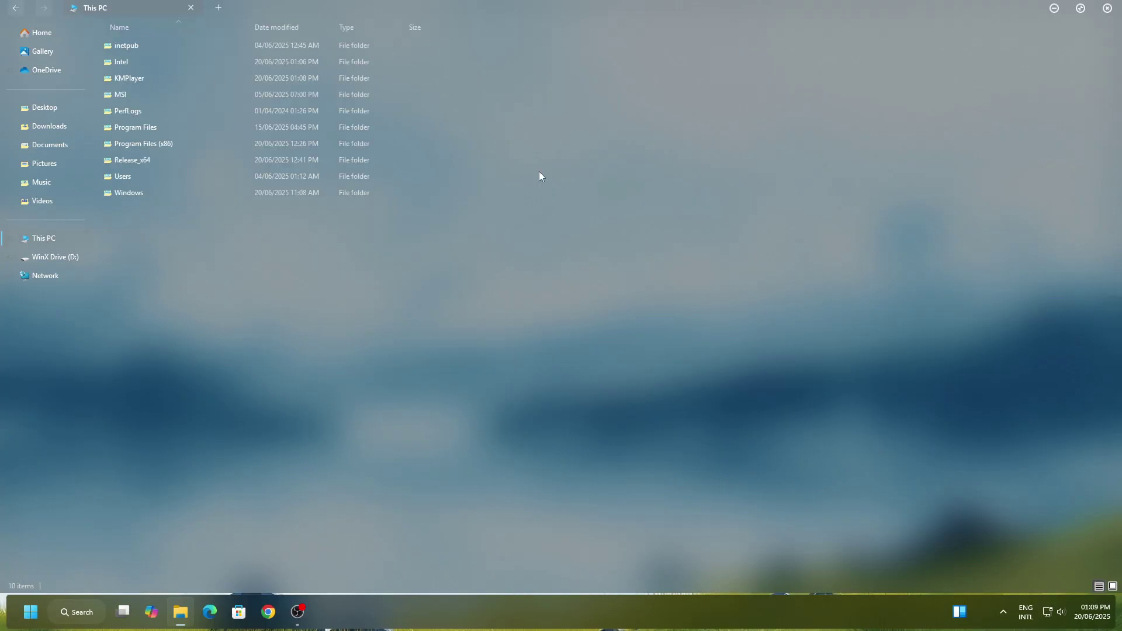
- Show the Windows Drive (C:) folders as large icons, and close the File Explorer window after restoring its size
right_click(711, 324)
mouse_move(743, 334)
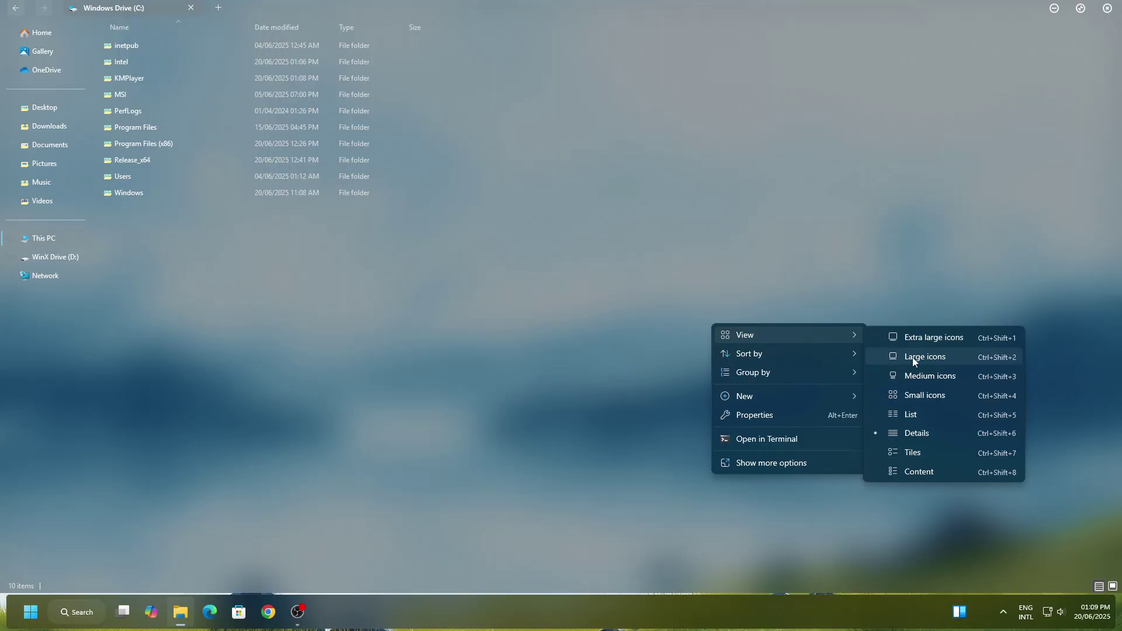
left_click(912, 357)
left_click_drag(617, 6, 560, 107)
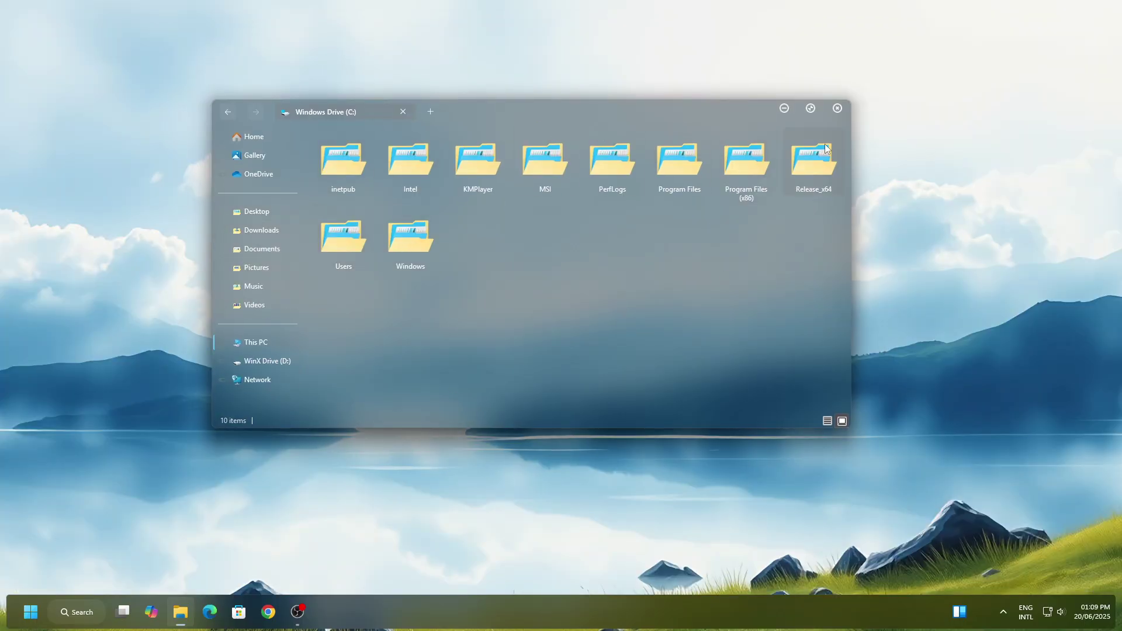
left_click(837, 108)
- Examine the restyled dark Start menu, including its full app list, letter index, power options and account picture
left_click(31, 612)
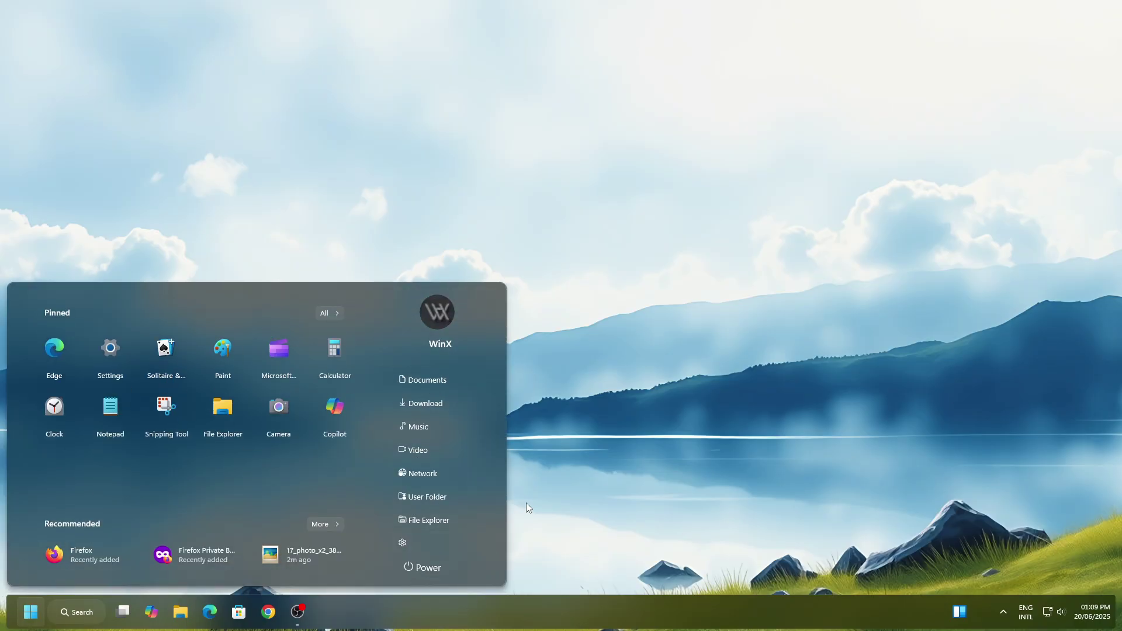
left_click(339, 310)
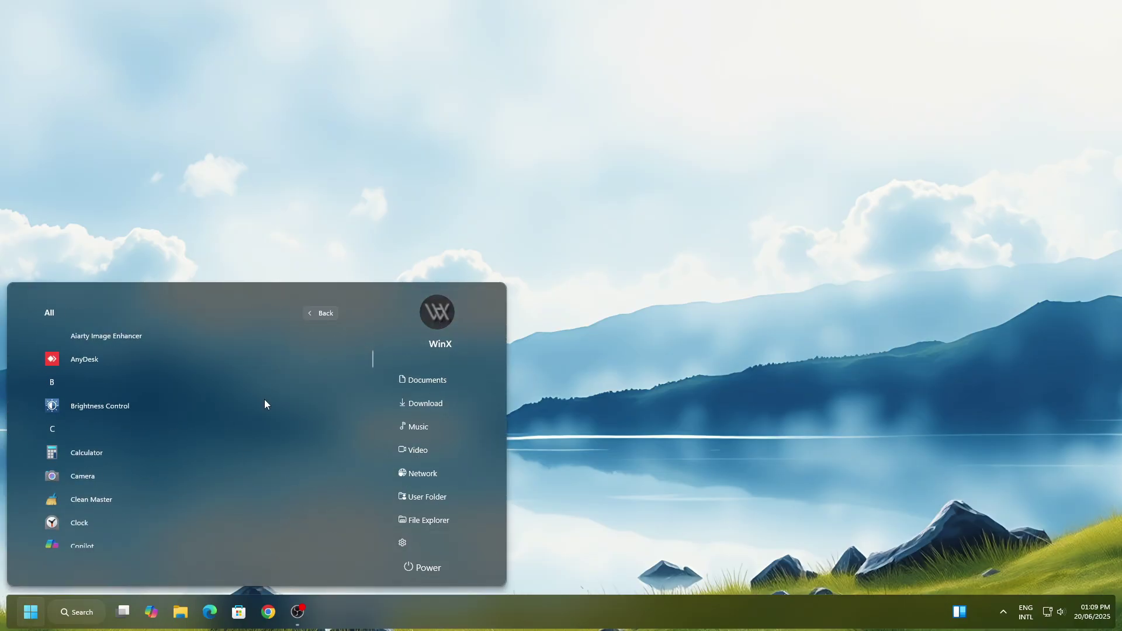
scroll(264, 403, "down", 10)
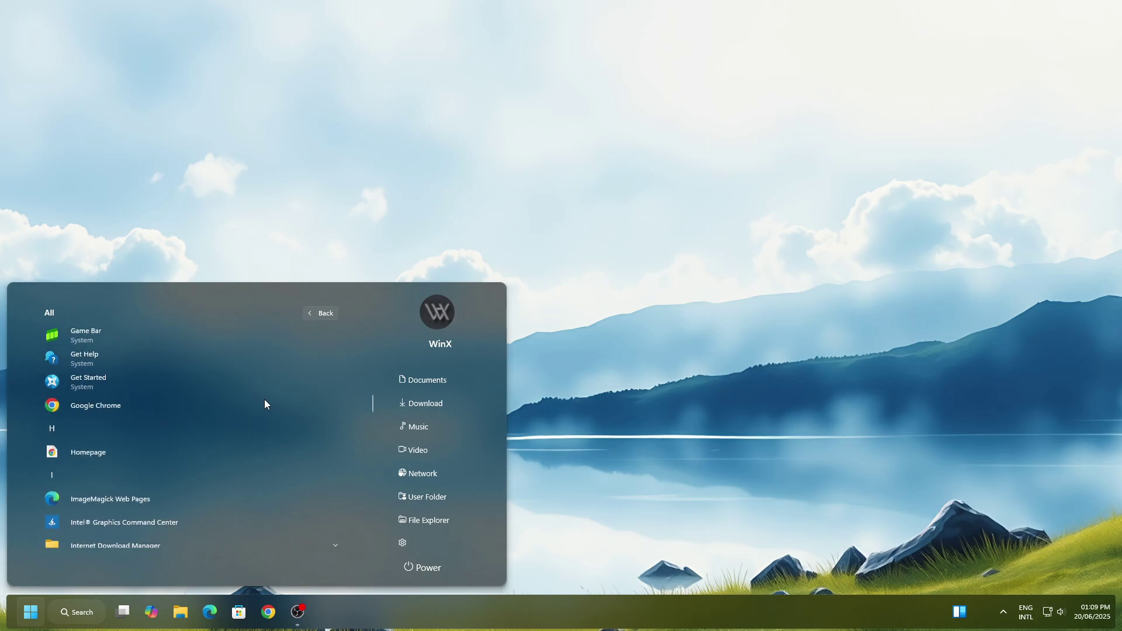
scroll(264, 402, "down", 10)
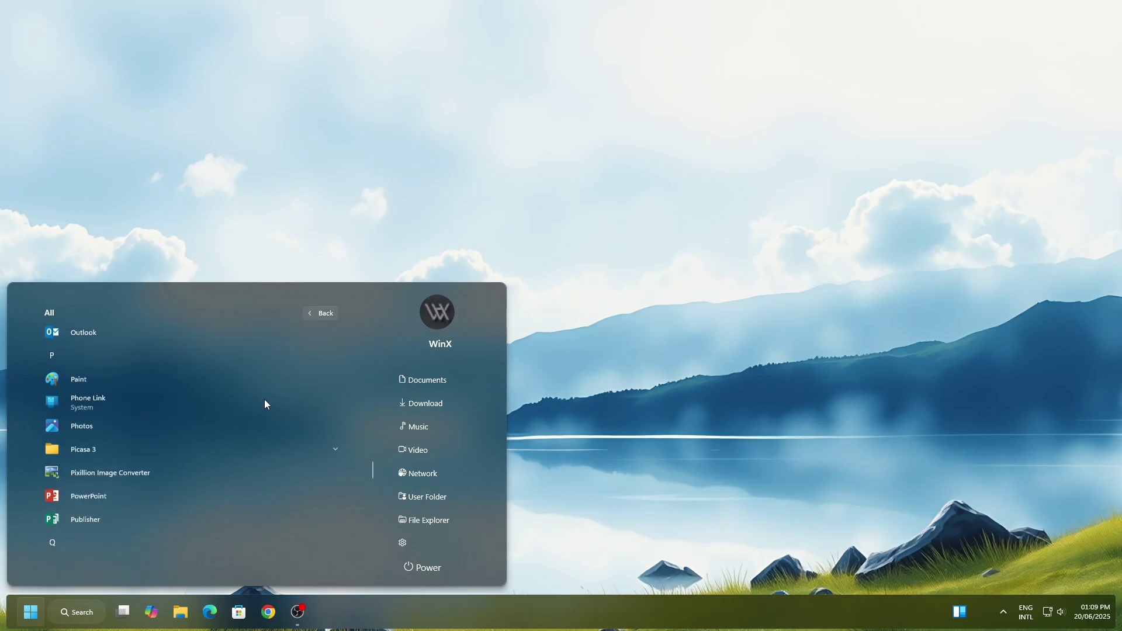
scroll(264, 403, "down", 10)
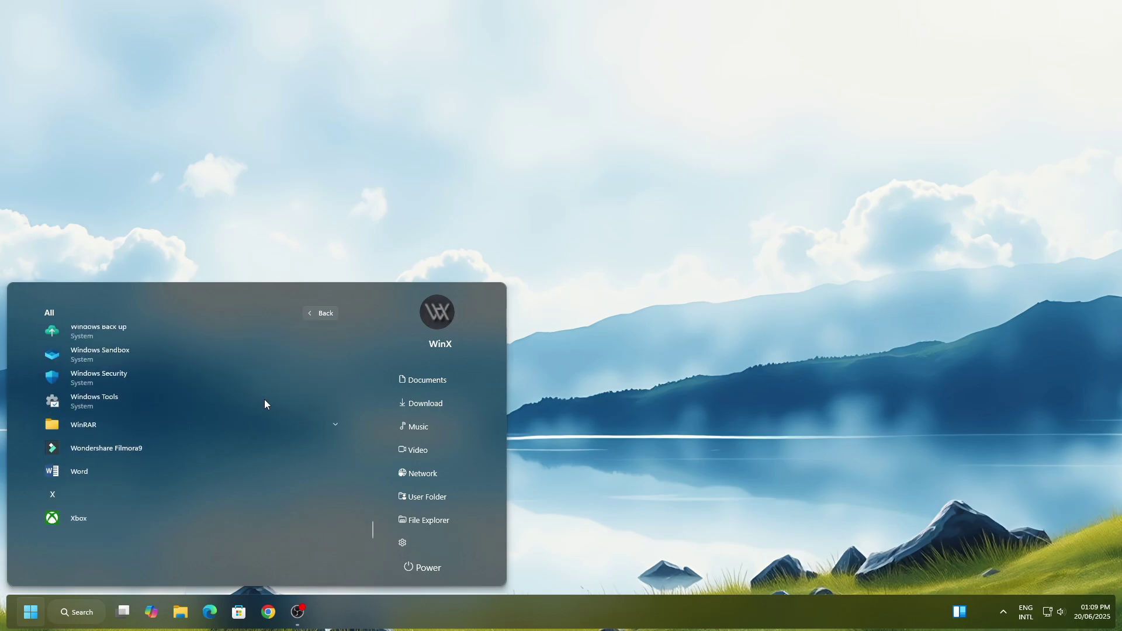
left_click(109, 495)
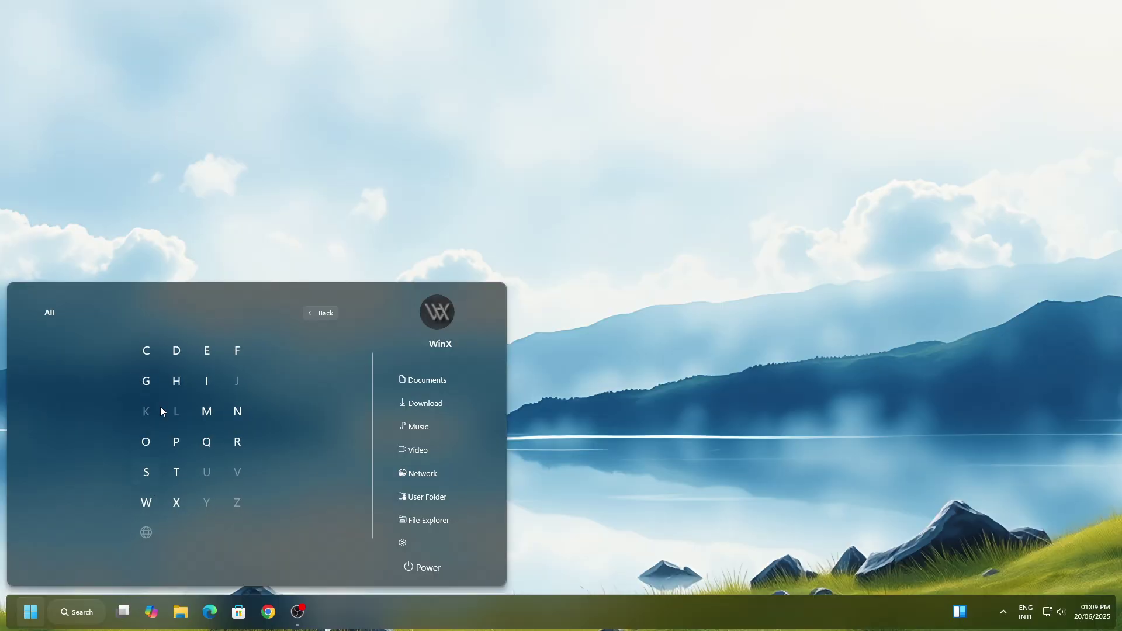
left_click(408, 569)
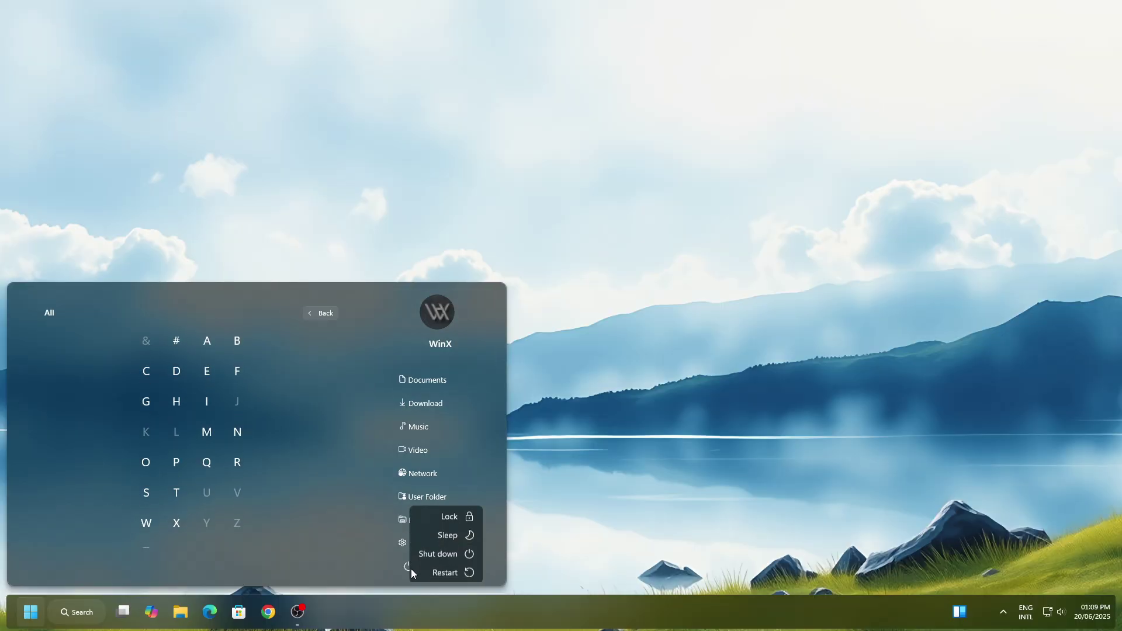
left_click(315, 313)
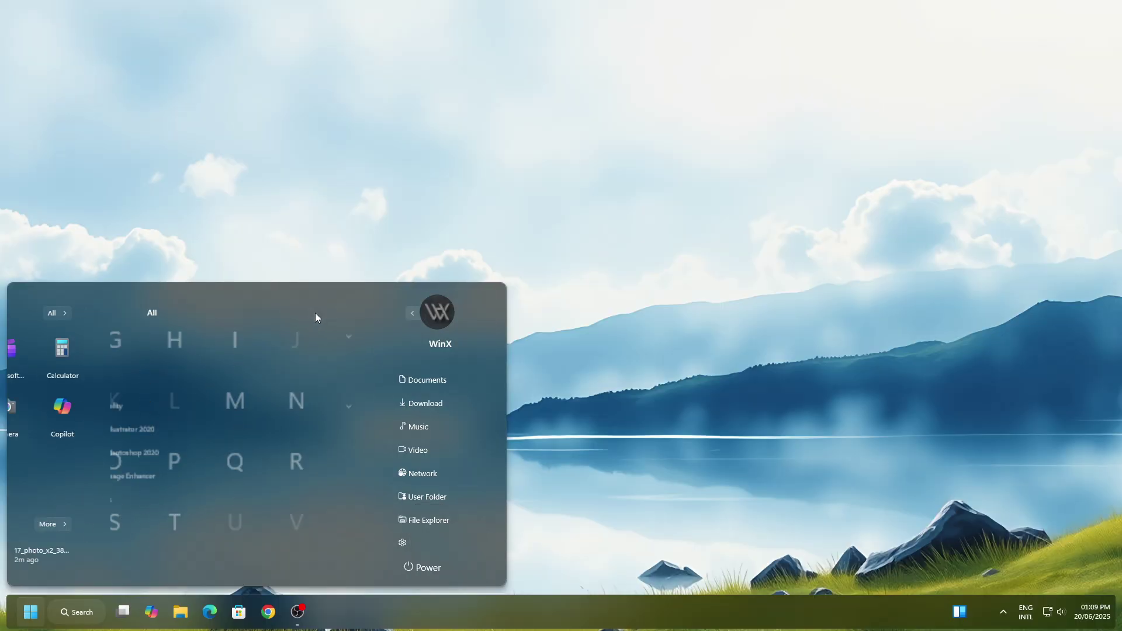
left_click(436, 312)
left_click(530, 422)
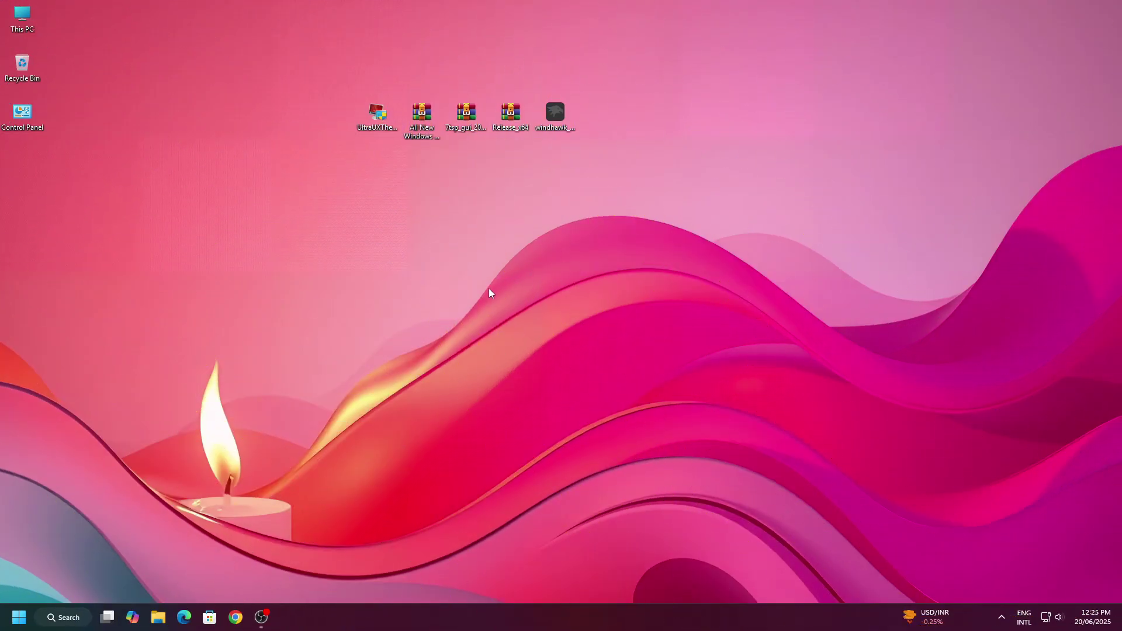
- Search Windows for "Create a restore point" and open the System Protection settings
left_click(76, 623)
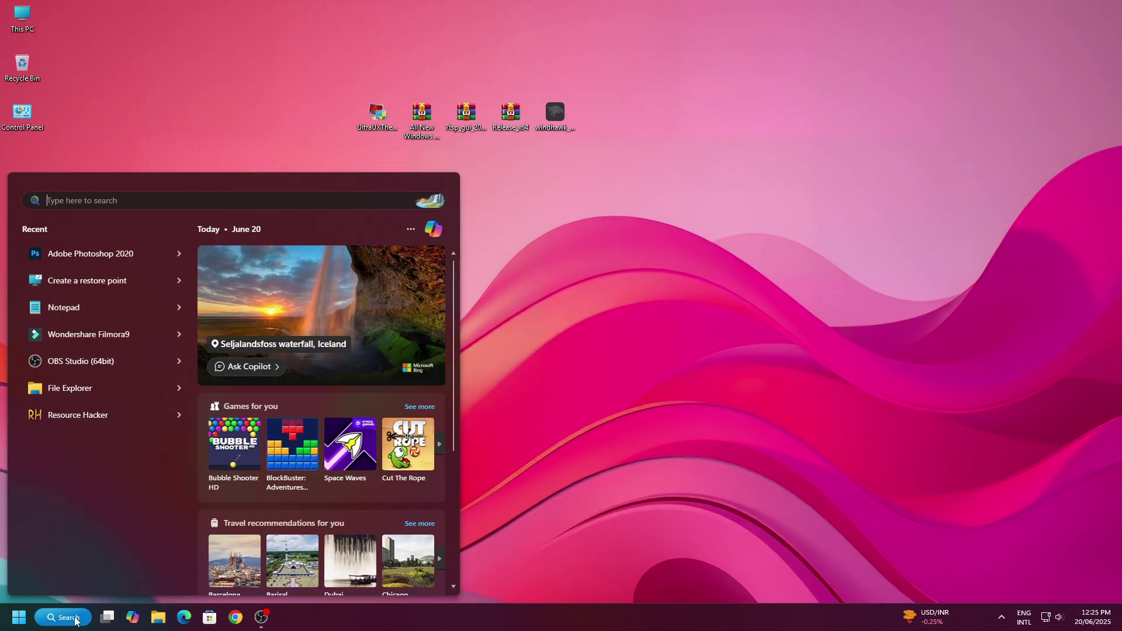
type("Create a")
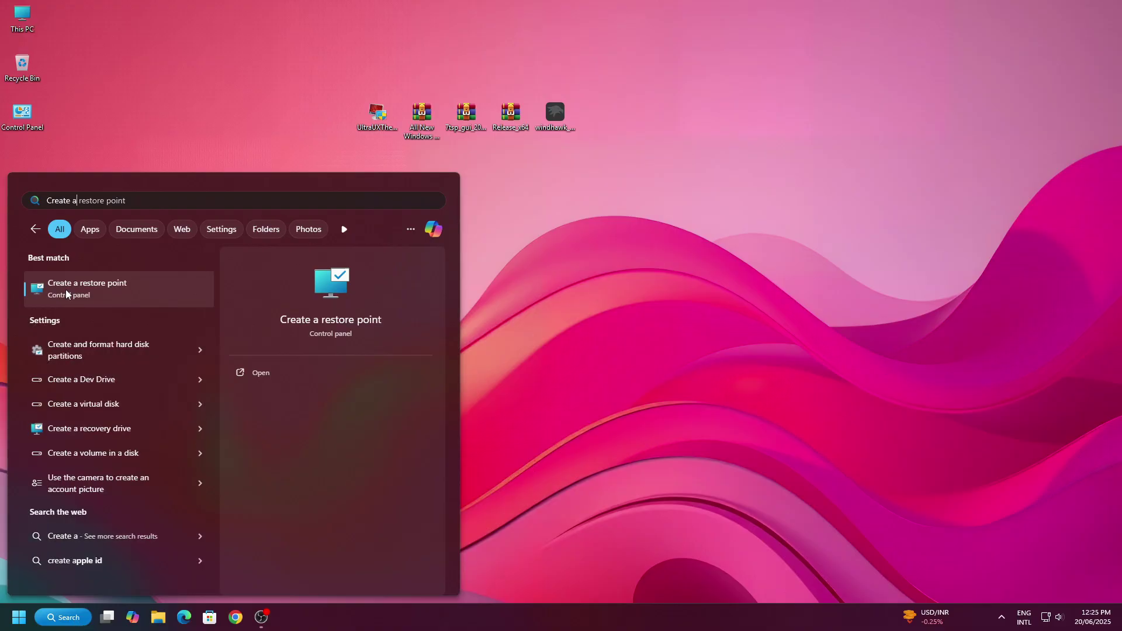
left_click(82, 295)
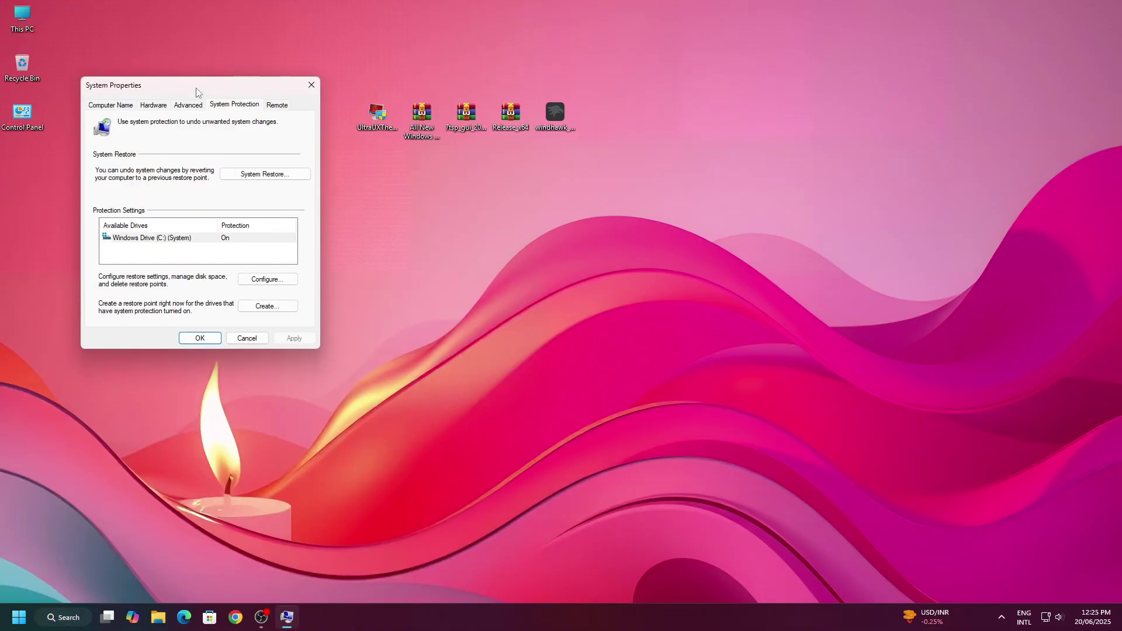
- Create a restore point described as "Windows 11" for Windows Drive (C:), and close System Properties
left_click_drag(195, 86, 290, 97)
left_click(254, 250)
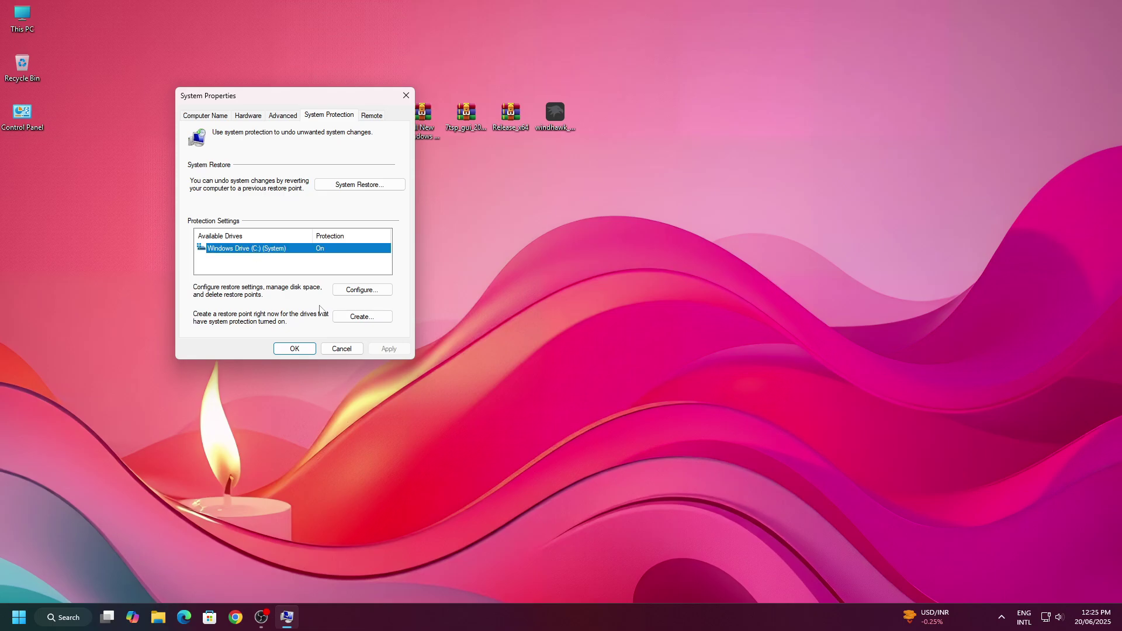
left_click(348, 318)
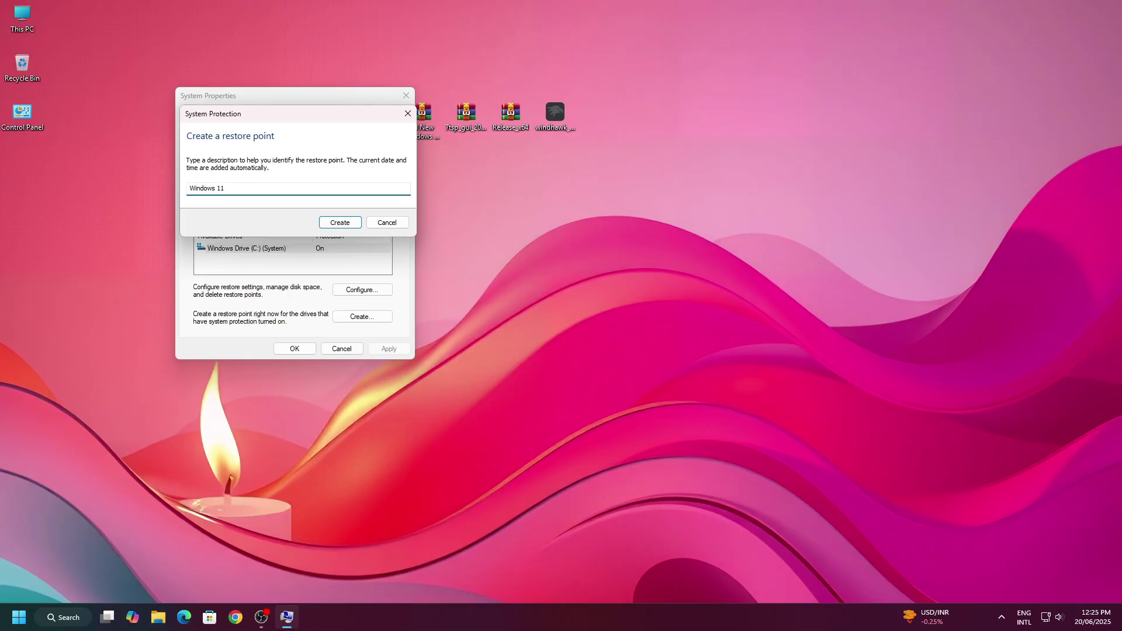
left_click(340, 222)
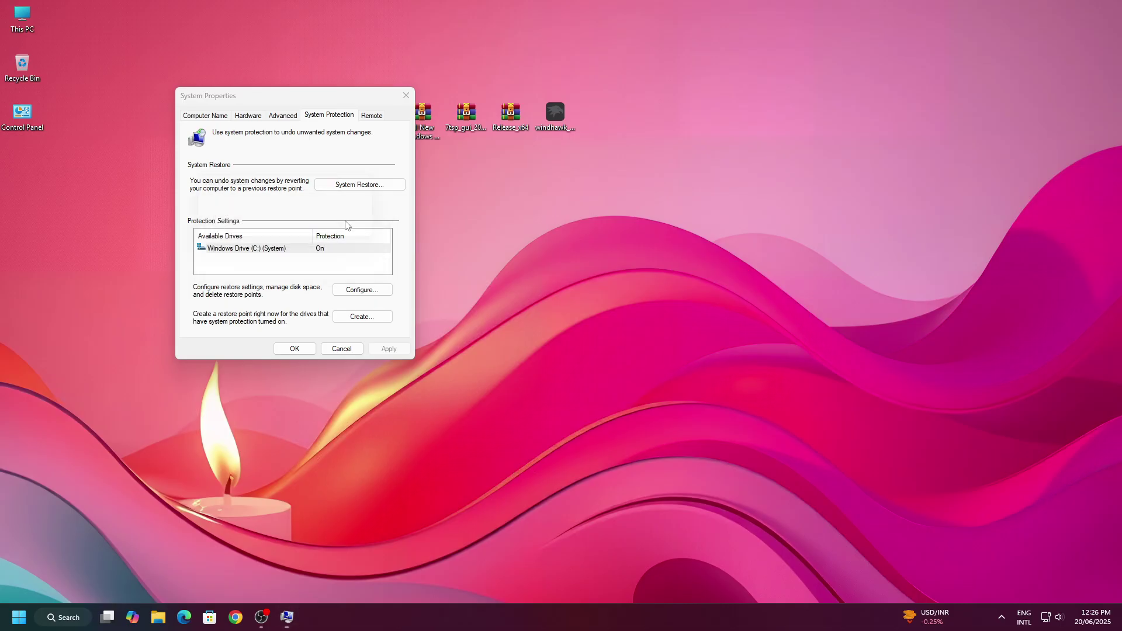
left_click(367, 234)
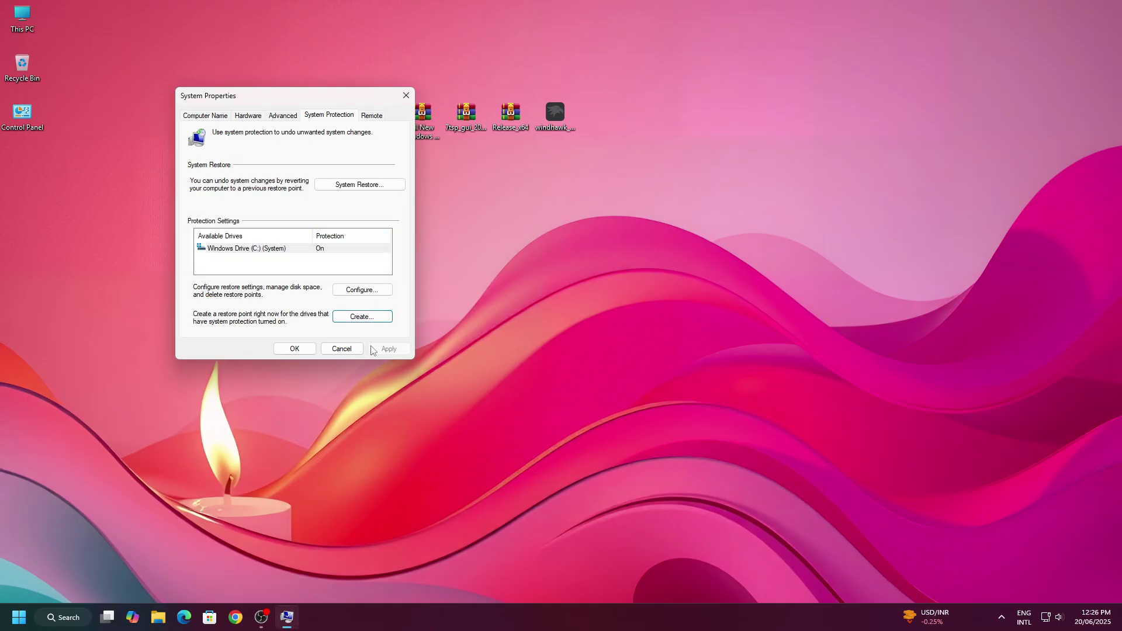
left_click(287, 349)
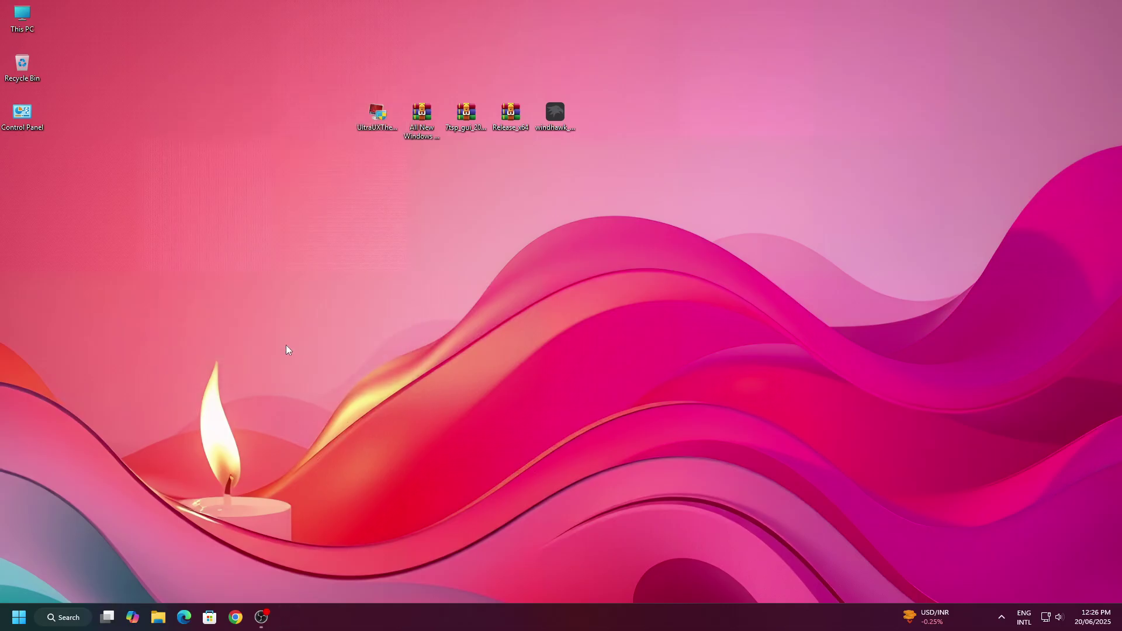
- Run the UltraUXThemePatcher installer from the desktop as administrator and accept its license agreement and conditions
right_click(369, 117)
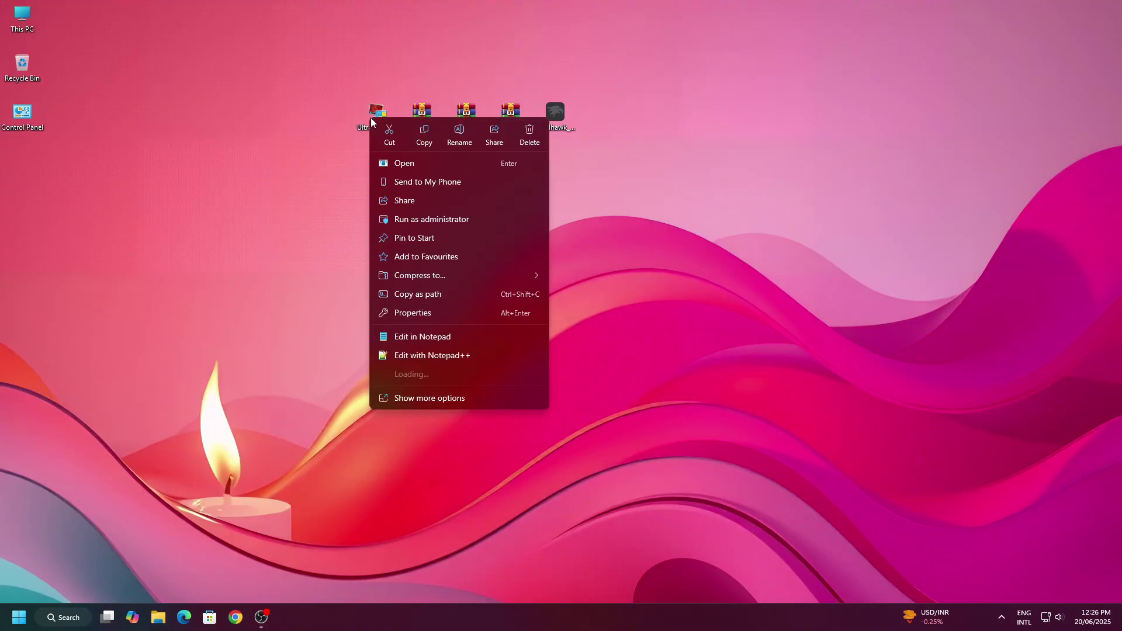
left_click(443, 222)
left_click(636, 407)
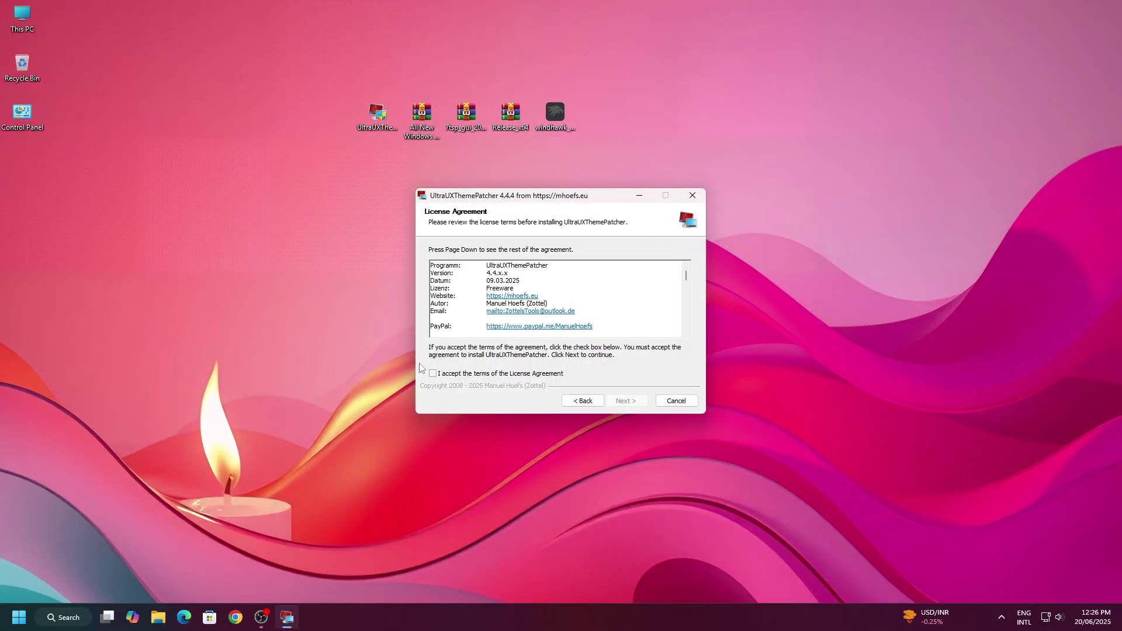
left_click(433, 373)
left_click(625, 401)
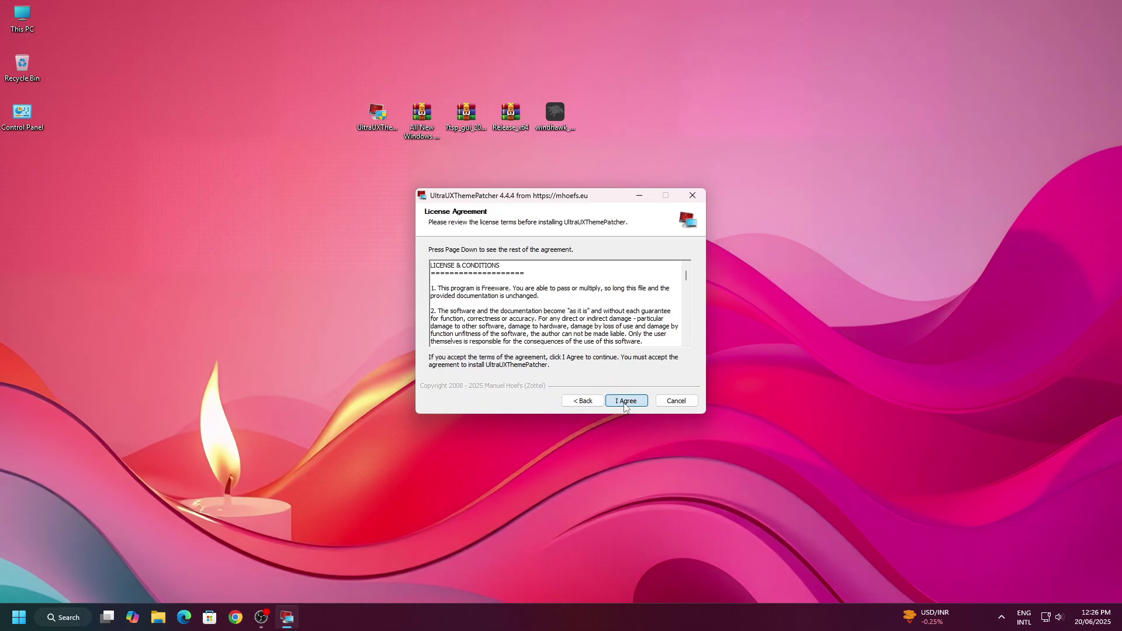
left_click(625, 402)
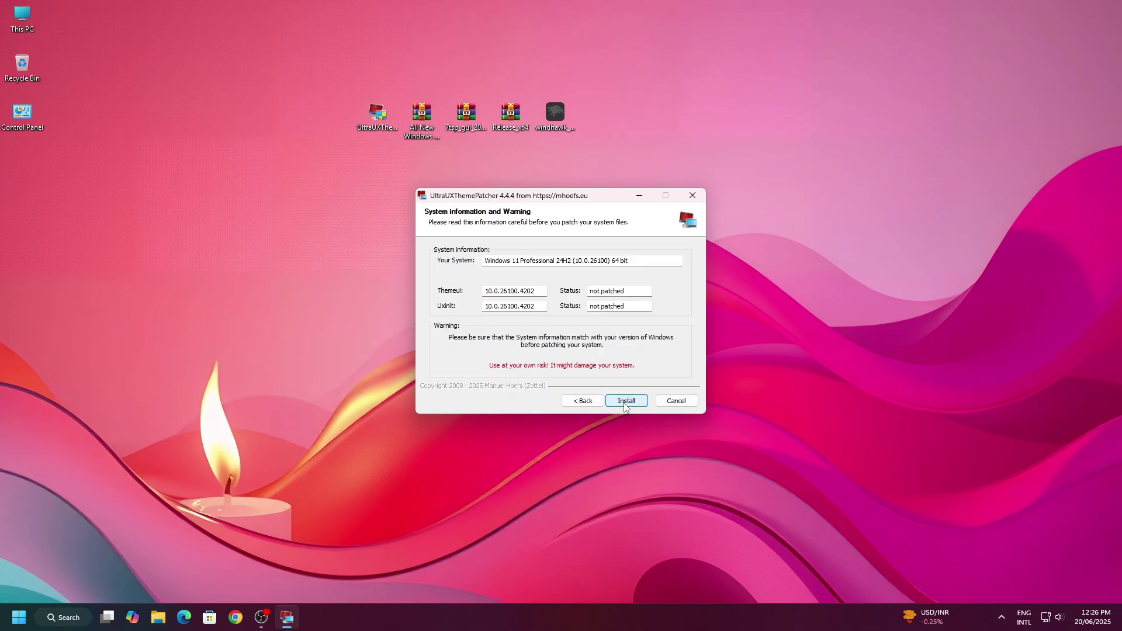
- Install the UltraUXThemePatcher system file patches and finish the setup wizard
left_click(620, 292)
left_click(608, 401)
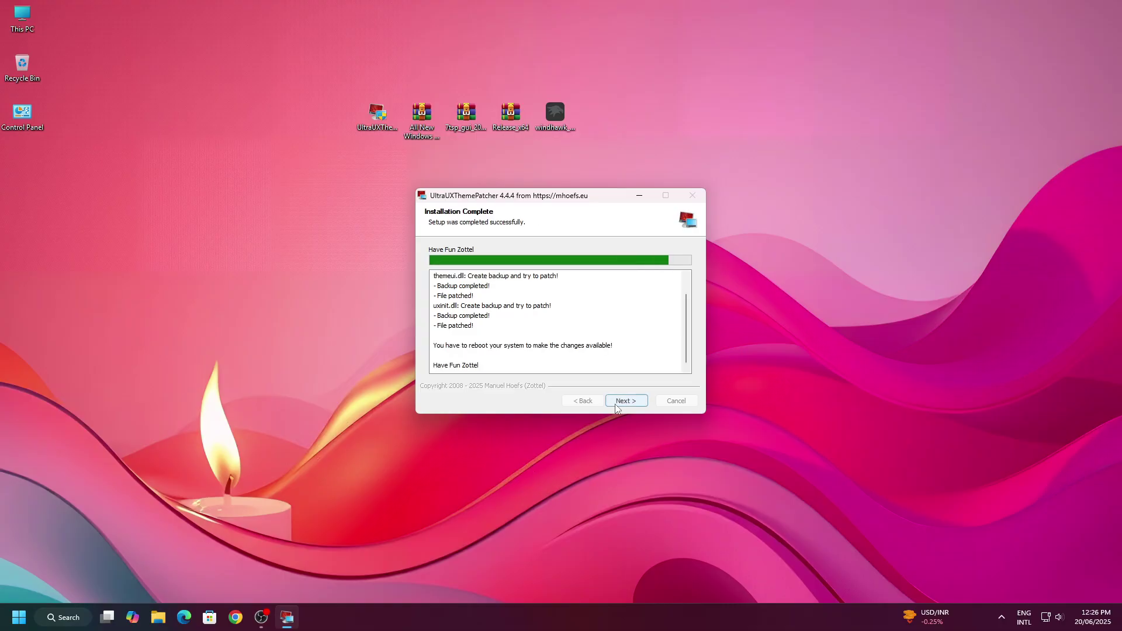
left_click(616, 404)
left_click(616, 404)
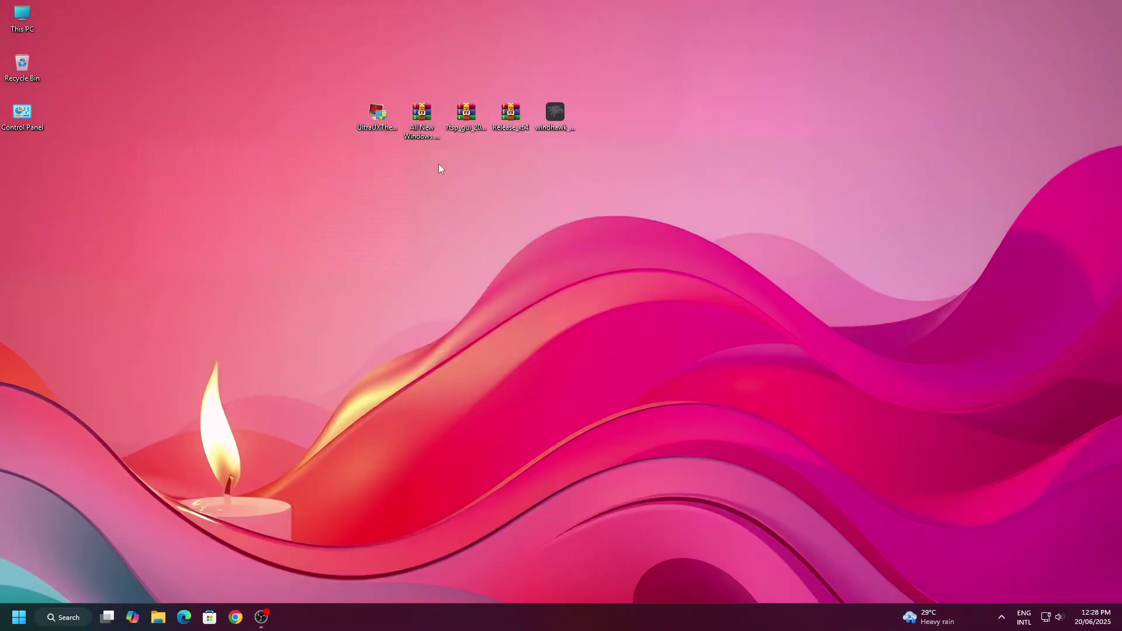
- Extract the All New Windows 12 Theme archive with WinRAR into its own folder on the desktop
right_click(420, 122)
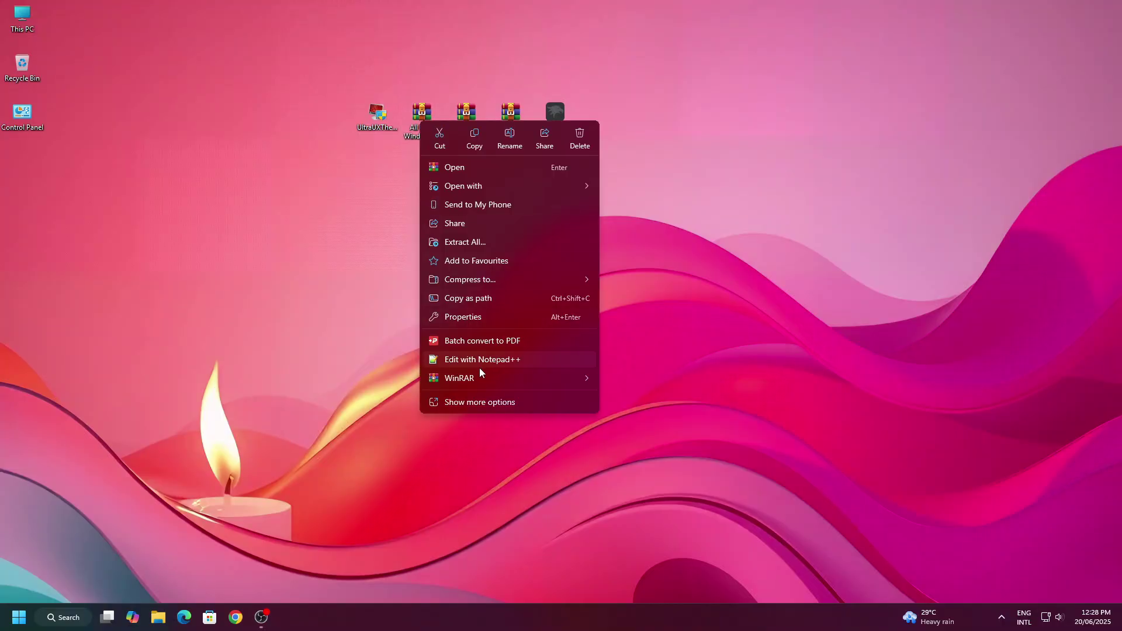
mouse_move(499, 380)
left_click(640, 392)
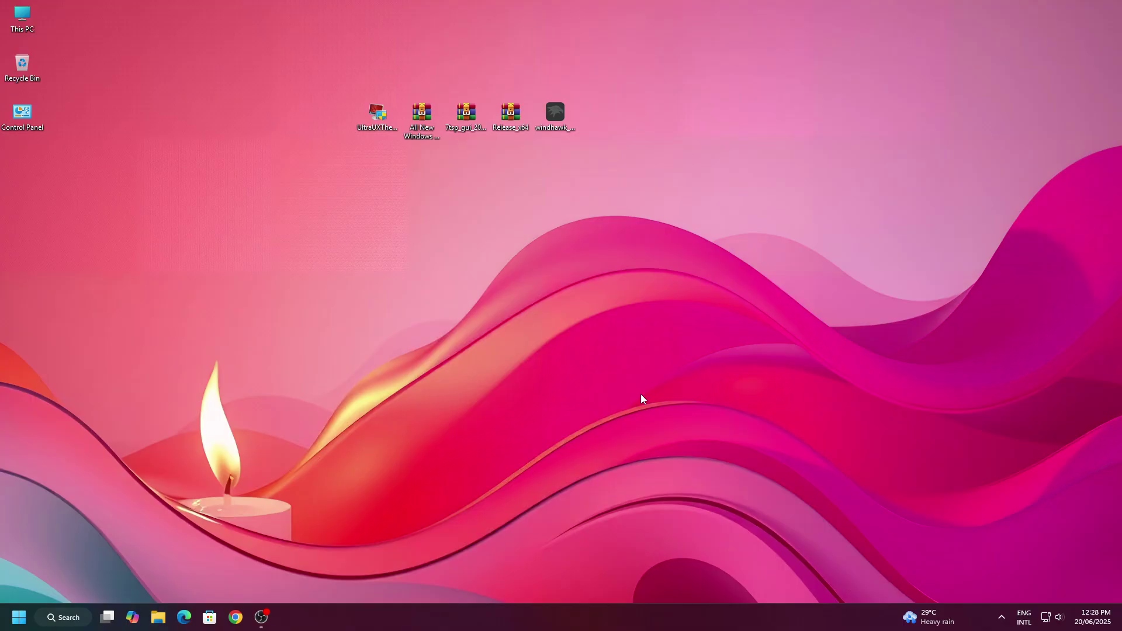
left_click(598, 441)
- Open the extracted All New Windows 12 Theme folder and go through its inner folder and Windows 11 Themes to Dark Theme
right_click(23, 171)
left_click(86, 222)
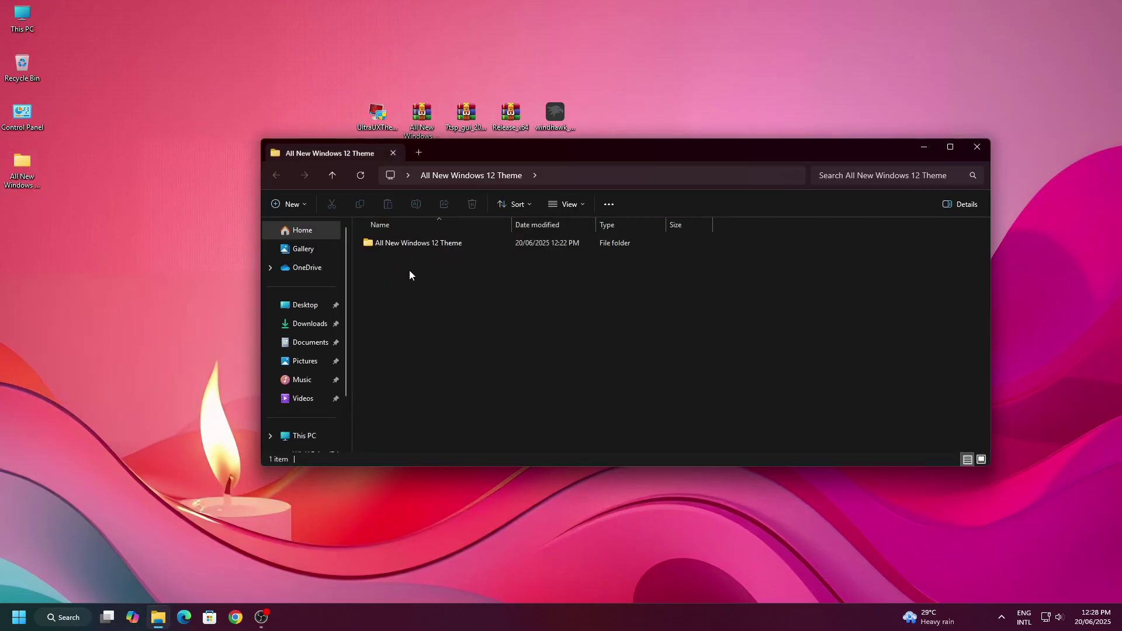
left_click(398, 242)
right_click(397, 242)
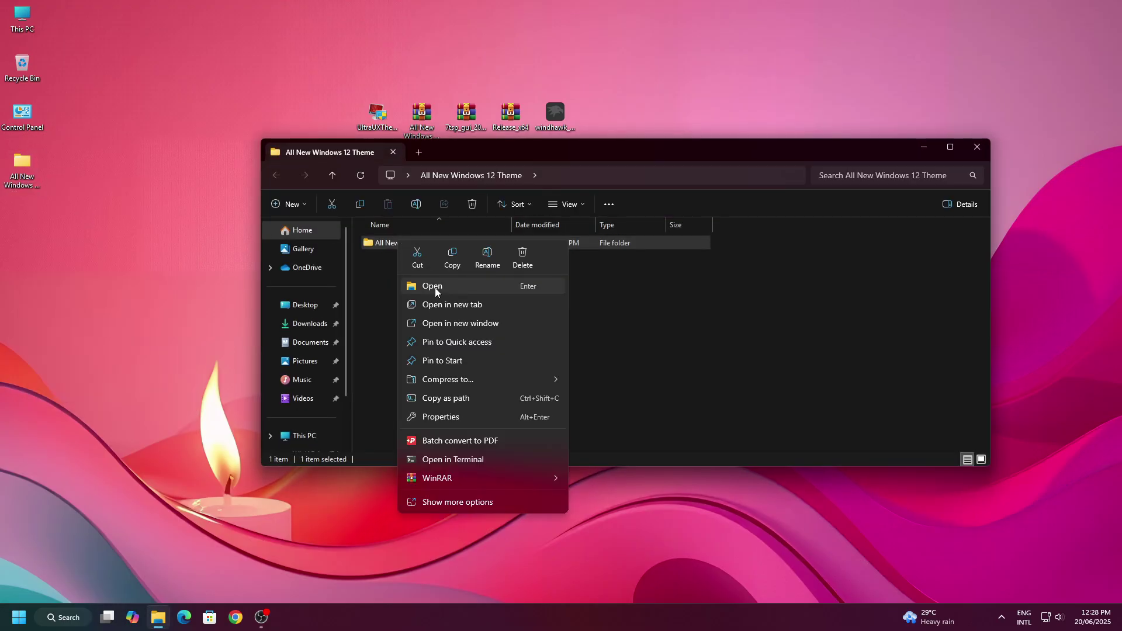
left_click(435, 288)
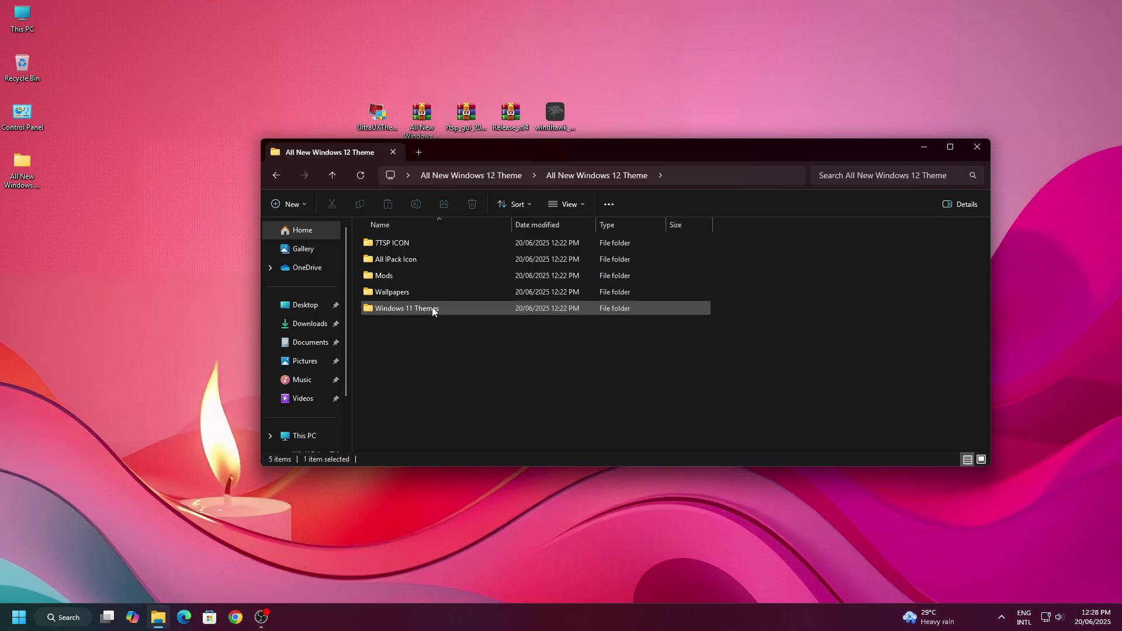
double_click(433, 309)
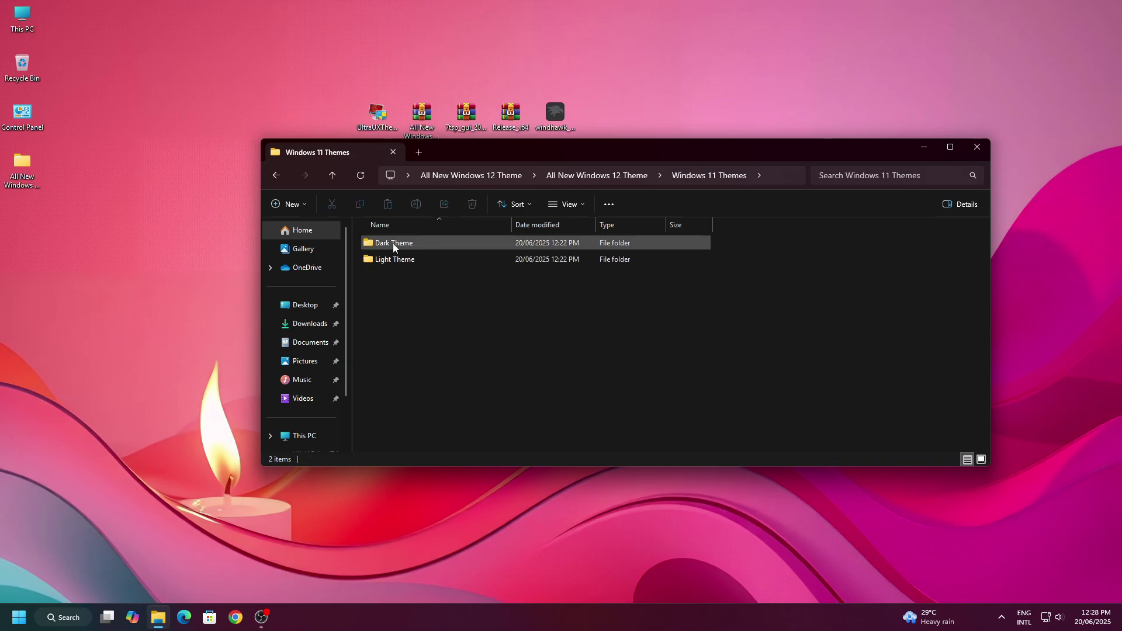
left_click(393, 243)
right_click(393, 243)
left_click(428, 289)
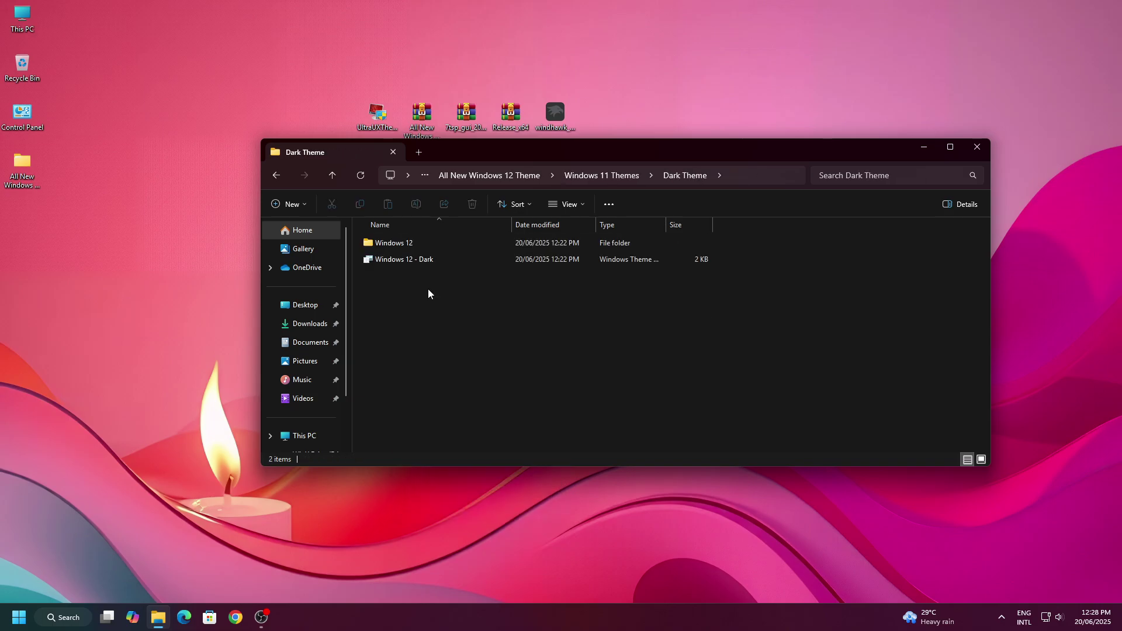
- Open This PC in a second window and open the Windows folder on Windows Drive (C:)
right_click(23, 21)
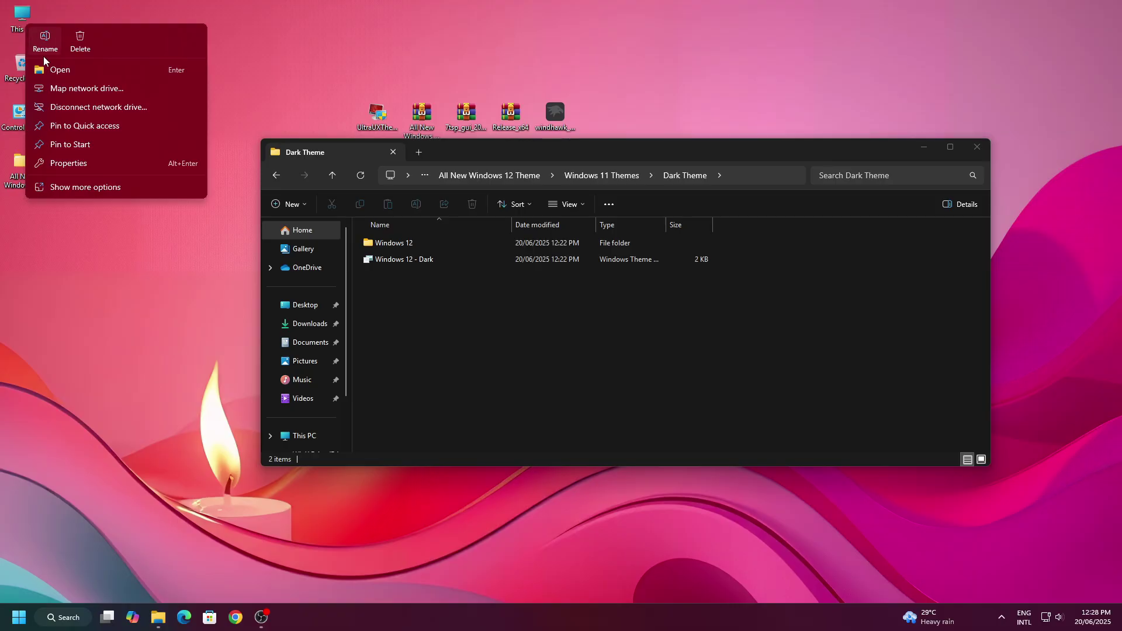
key("Escape")
key("Return")
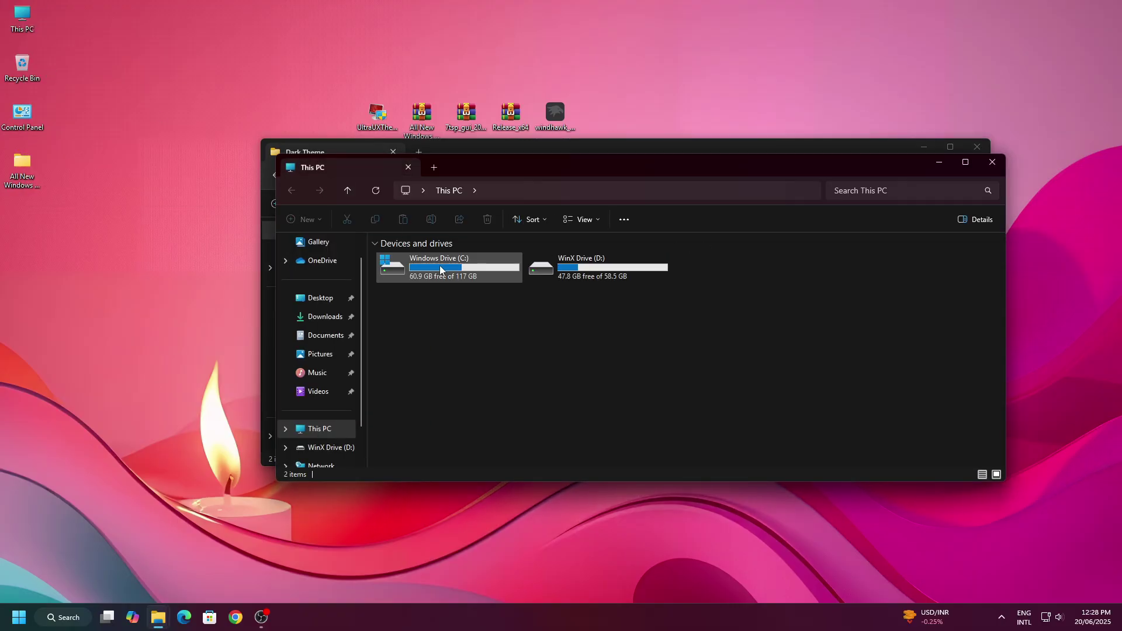
left_click(440, 270)
right_click(440, 270)
left_click(483, 302)
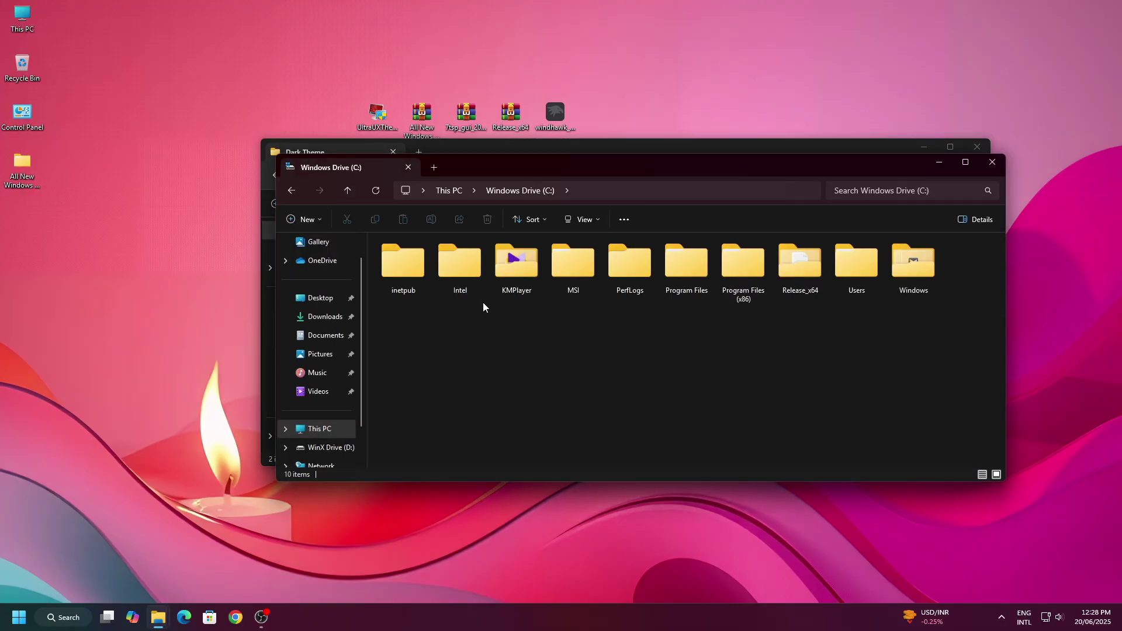
left_click(905, 286)
right_click(904, 287)
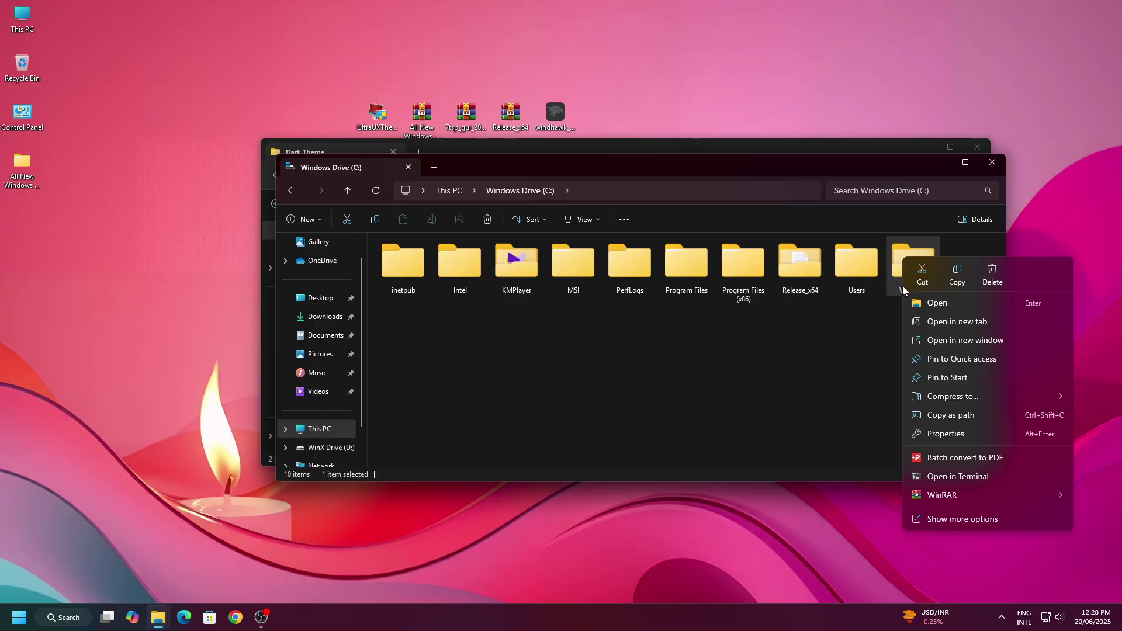
left_click(937, 303)
- Open the Resources folder inside Windows and its Themes subfolder
left_click(460, 352)
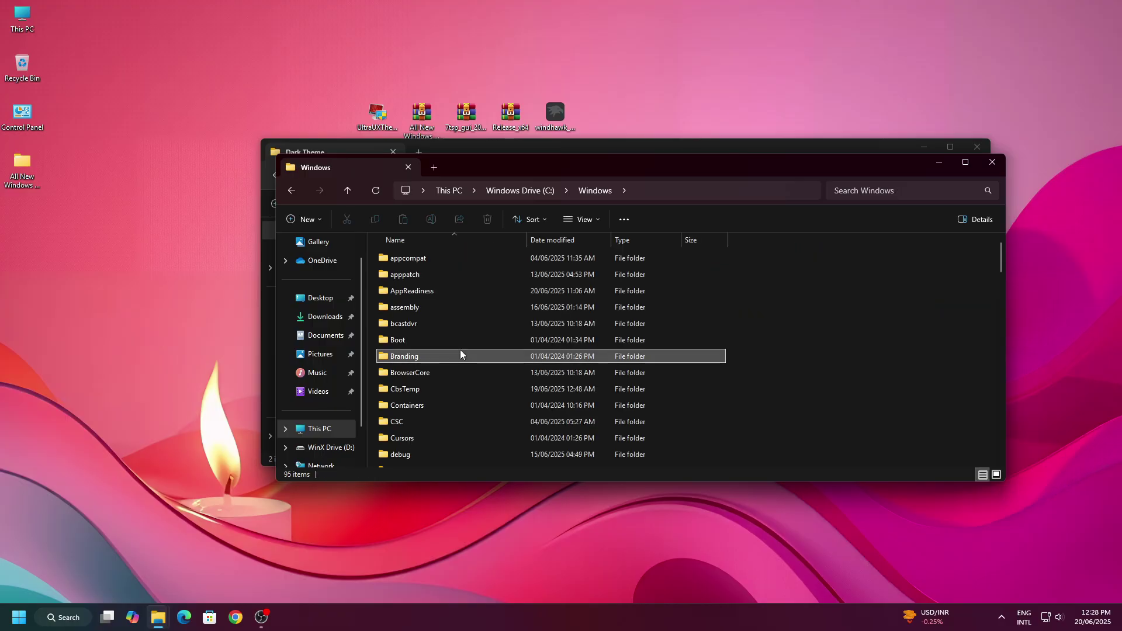
scroll(461, 354, "down", 15)
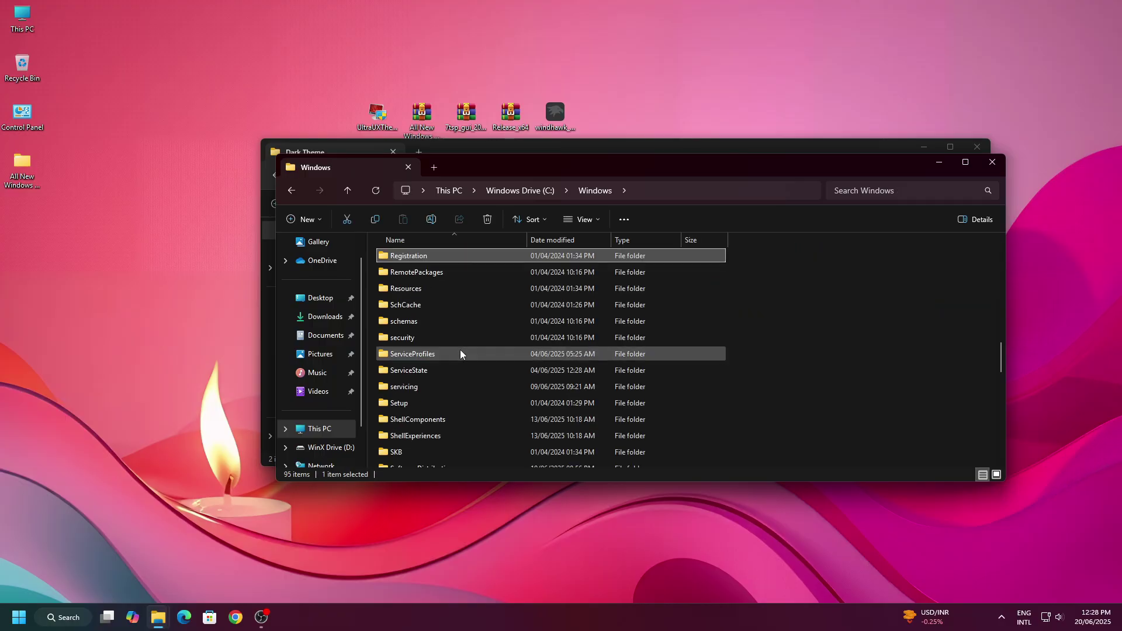
left_click(415, 290)
right_click(415, 290)
left_click(439, 302)
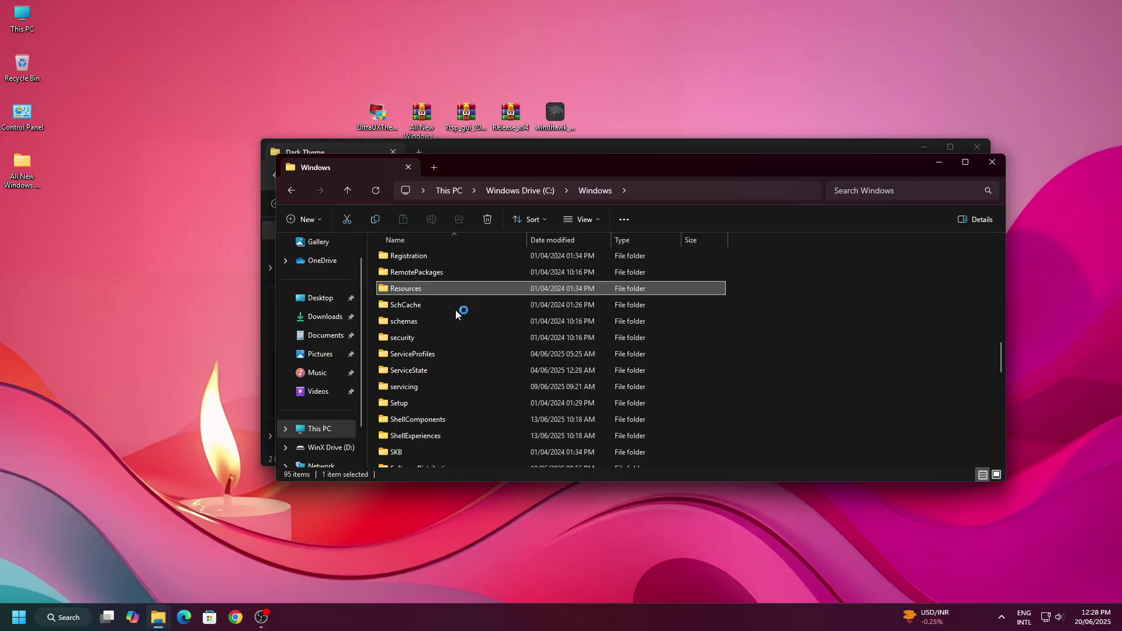
left_click(399, 276)
right_click(397, 276)
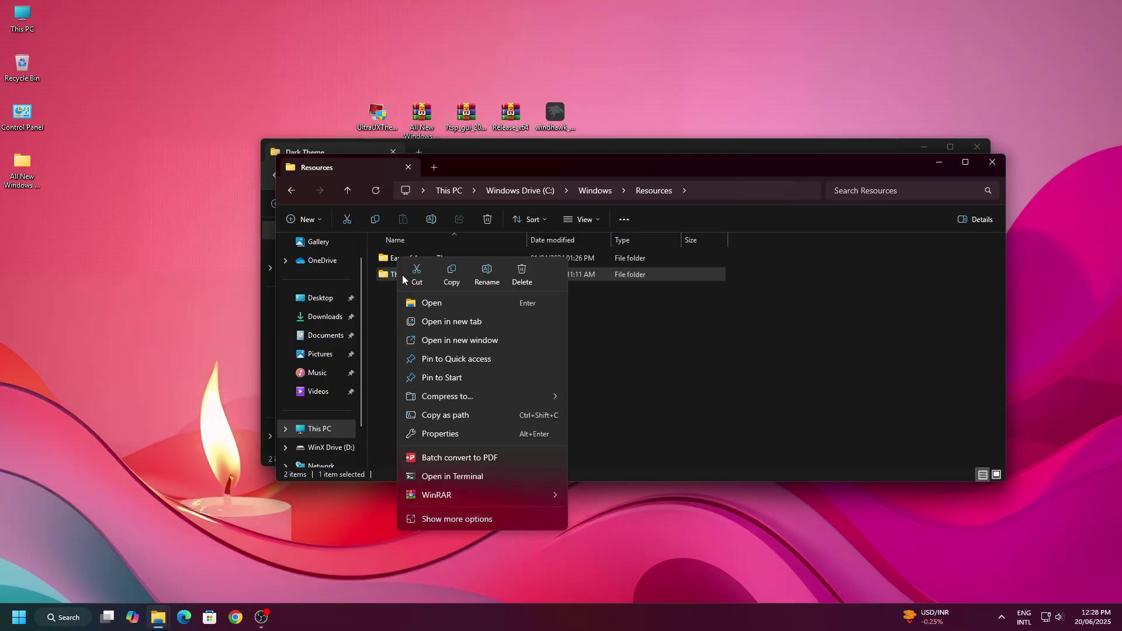
left_click(440, 298)
- Place both folder windows in view and copy the Windows 12 folder and Windows 12 - Dark theme file into Themes with administrator permission
left_click_drag(502, 179, 709, 105)
left_click_drag(402, 313, 480, 141)
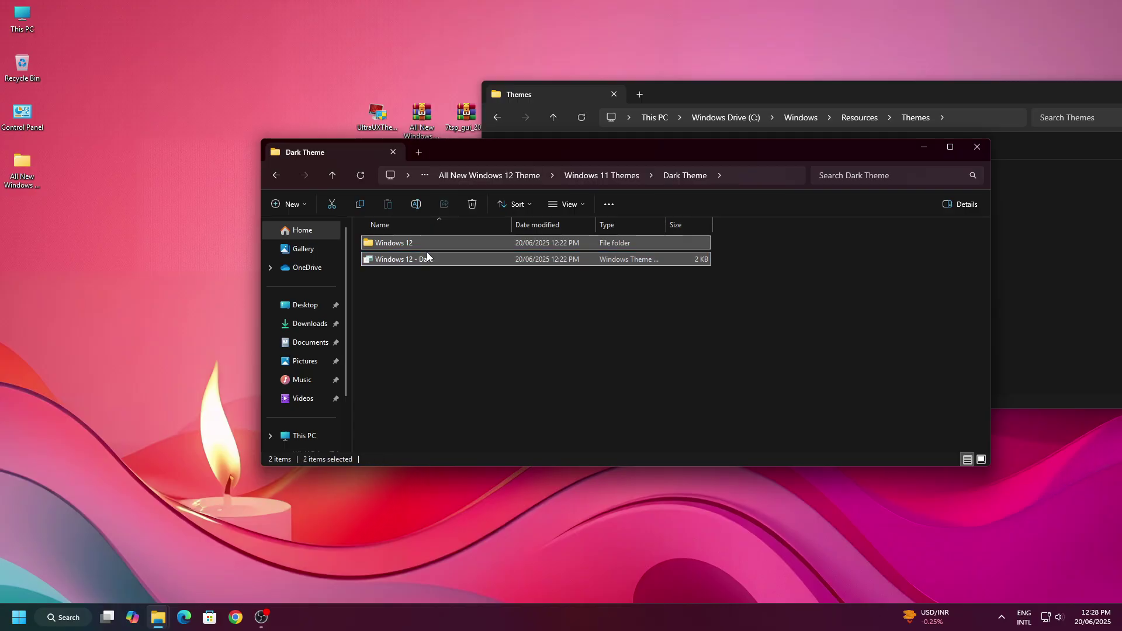
left_click_drag(625, 153, 526, 367)
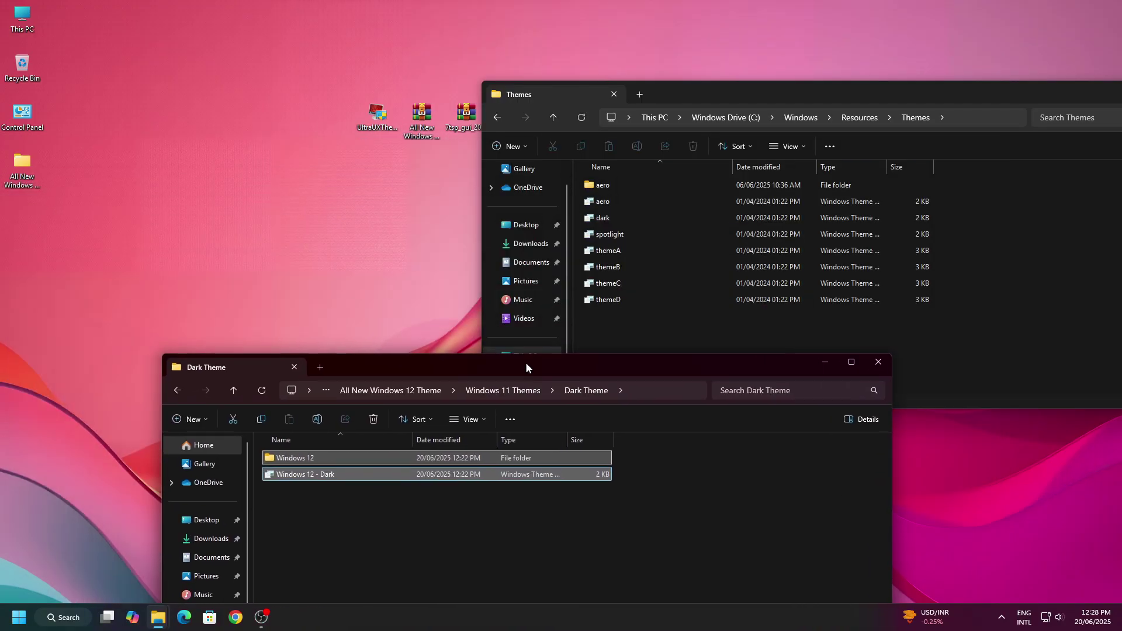
right_click(367, 460)
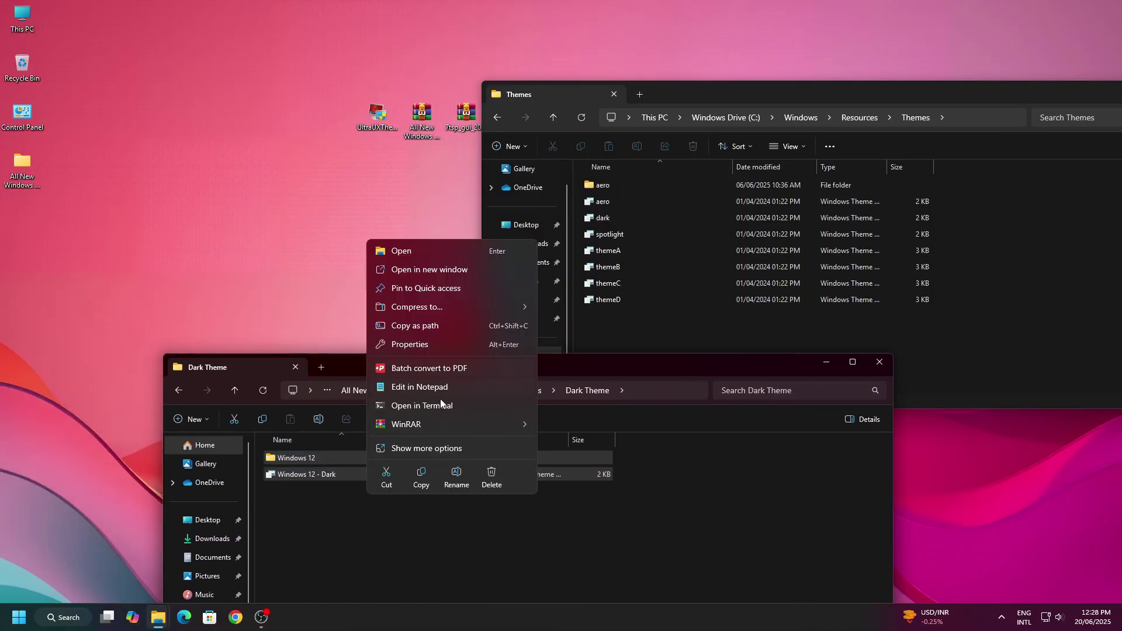
left_click(410, 479)
right_click(704, 325)
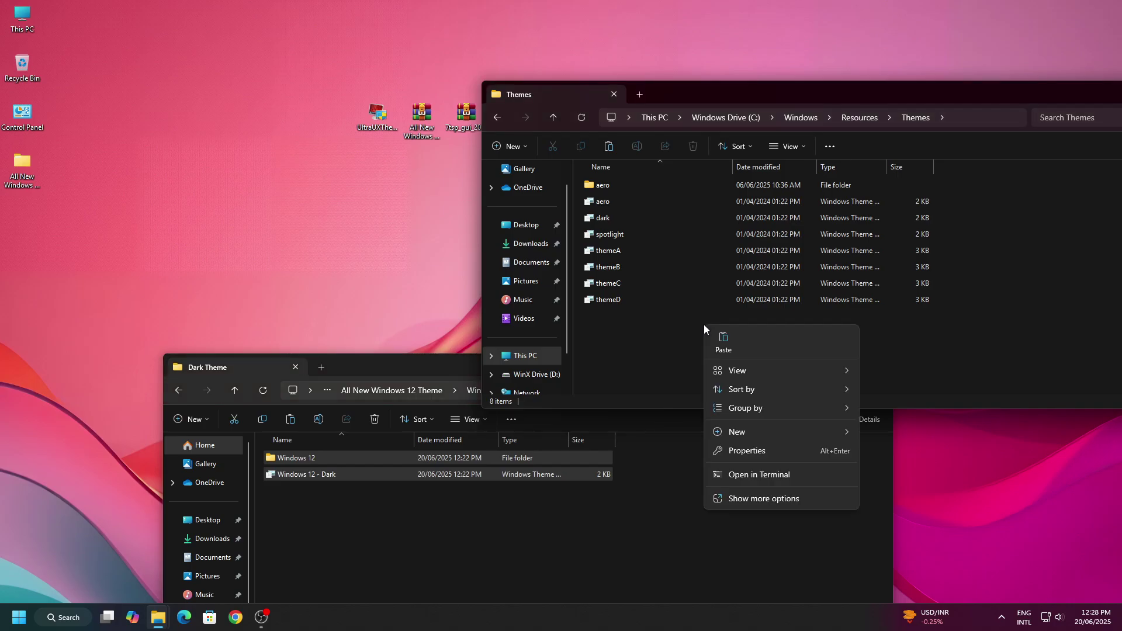
key("ctrl+v")
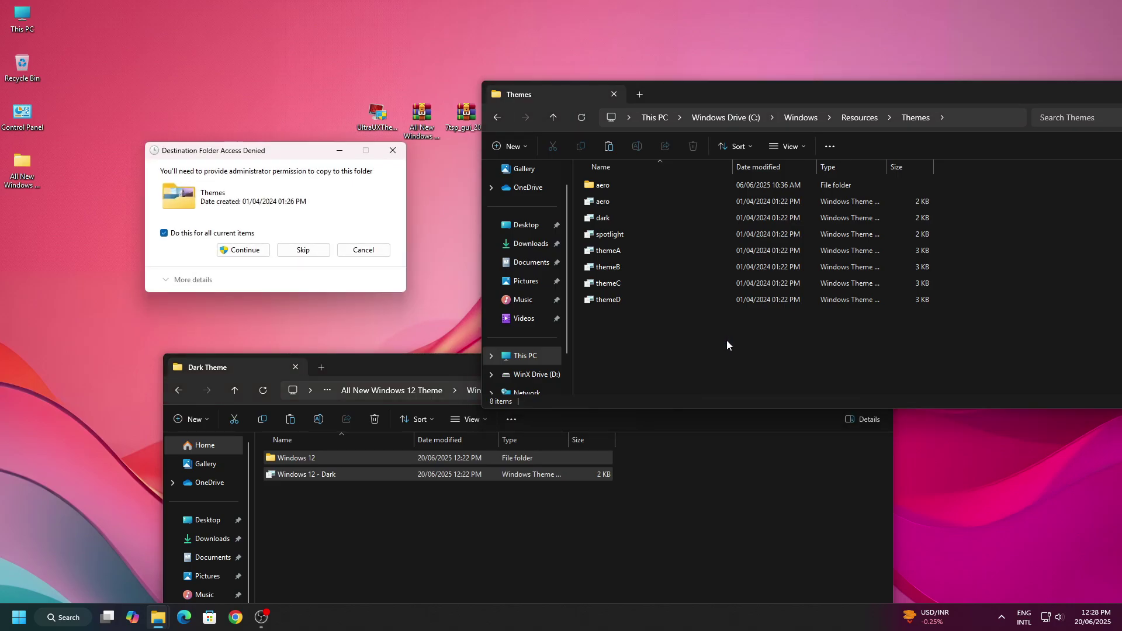
left_click(240, 250)
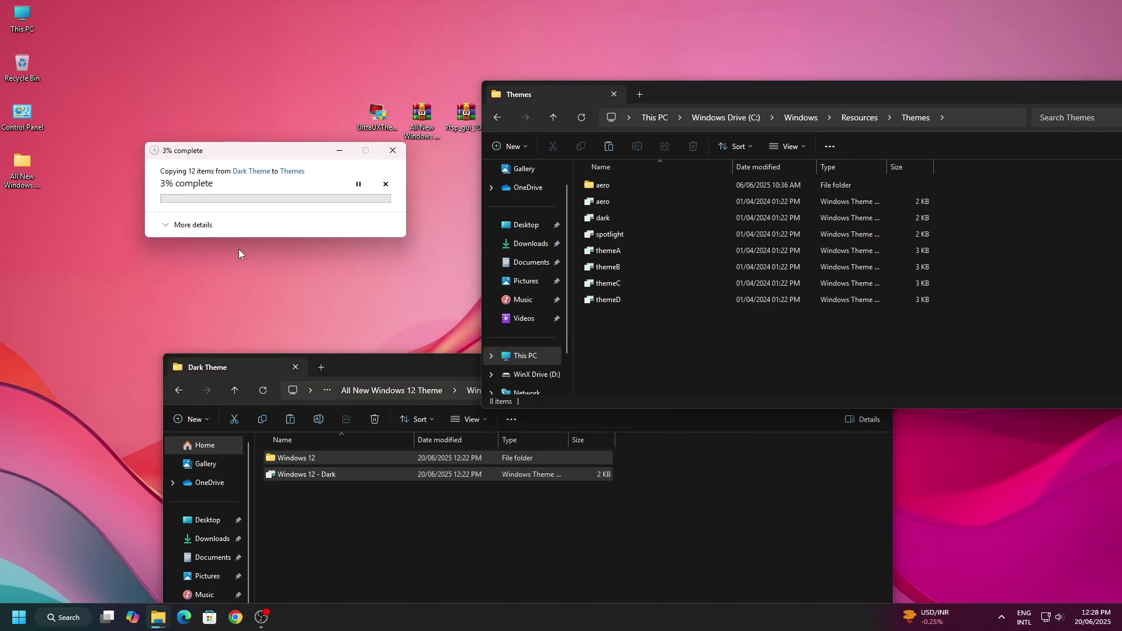
- Go back to the Windows 11 Themes folder and open its Light Theme subfolder
left_click(178, 390)
left_click(310, 475)
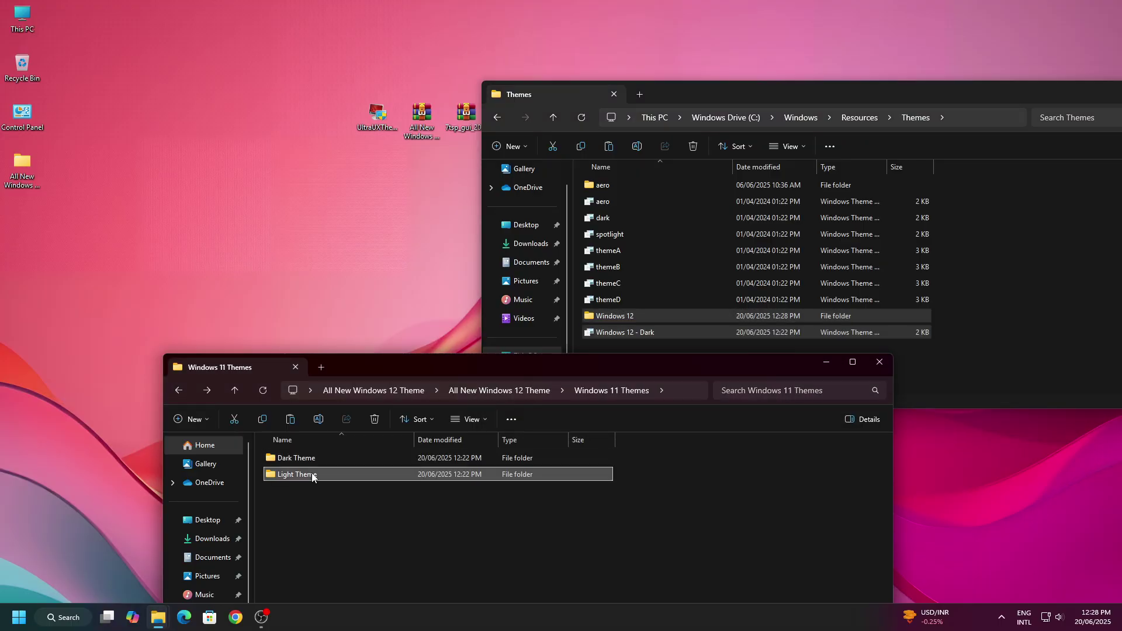
right_click(313, 478)
left_click(402, 248)
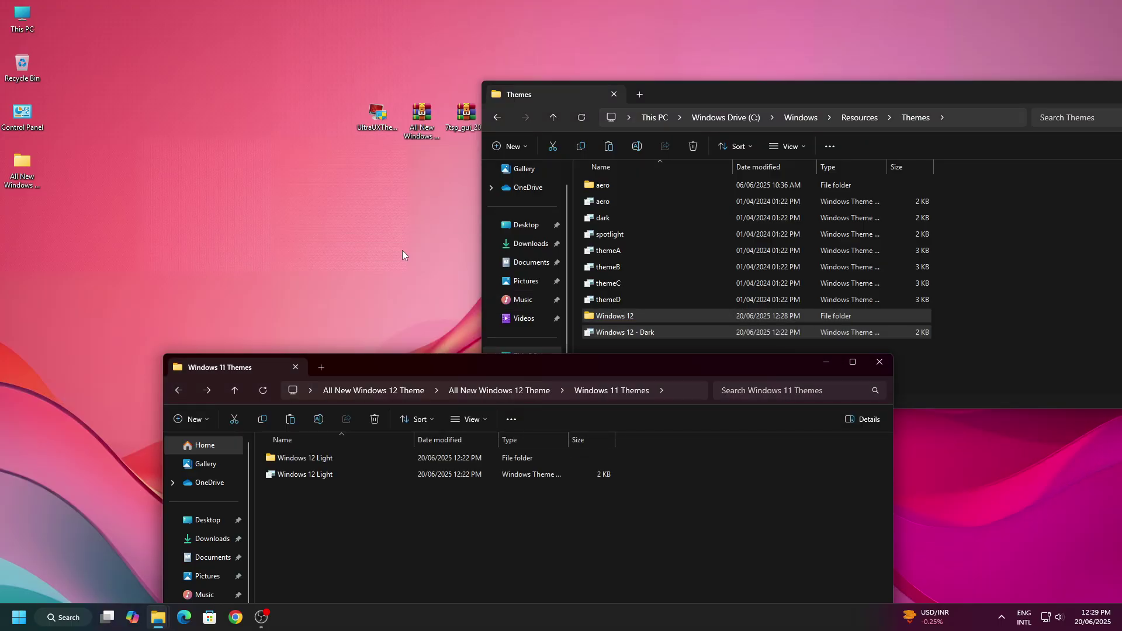
- Copy the Windows 12 Light folder and Windows 12 Light theme file into the Themes folder with administrator permission
left_click_drag(364, 545, 526, 449)
right_click(324, 466)
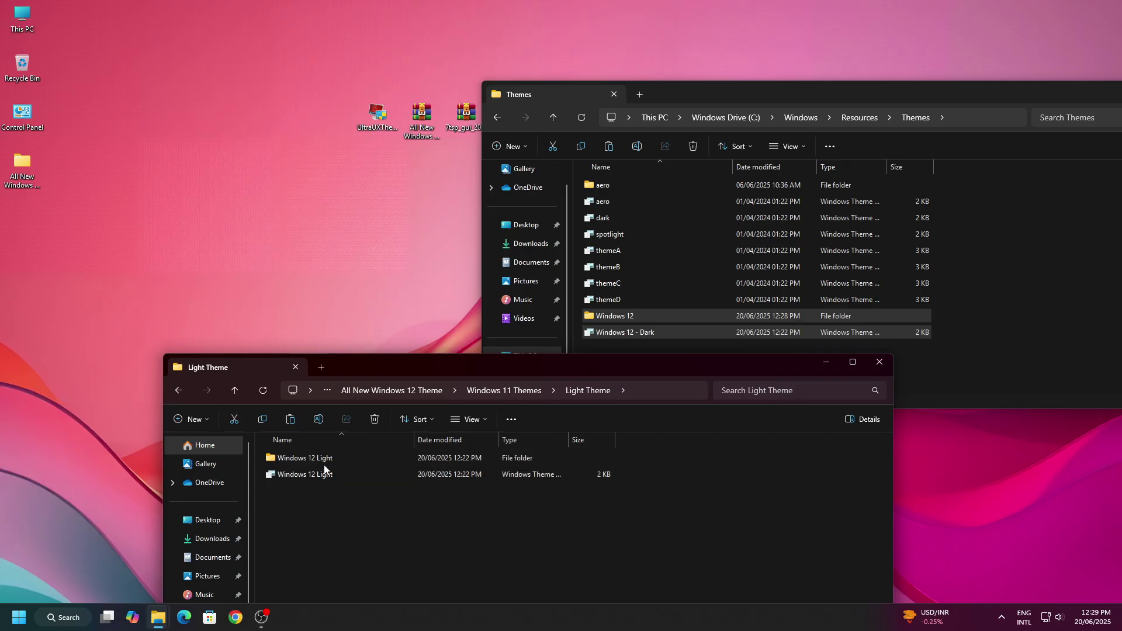
left_click(369, 538)
left_click_drag(368, 538, 373, 455)
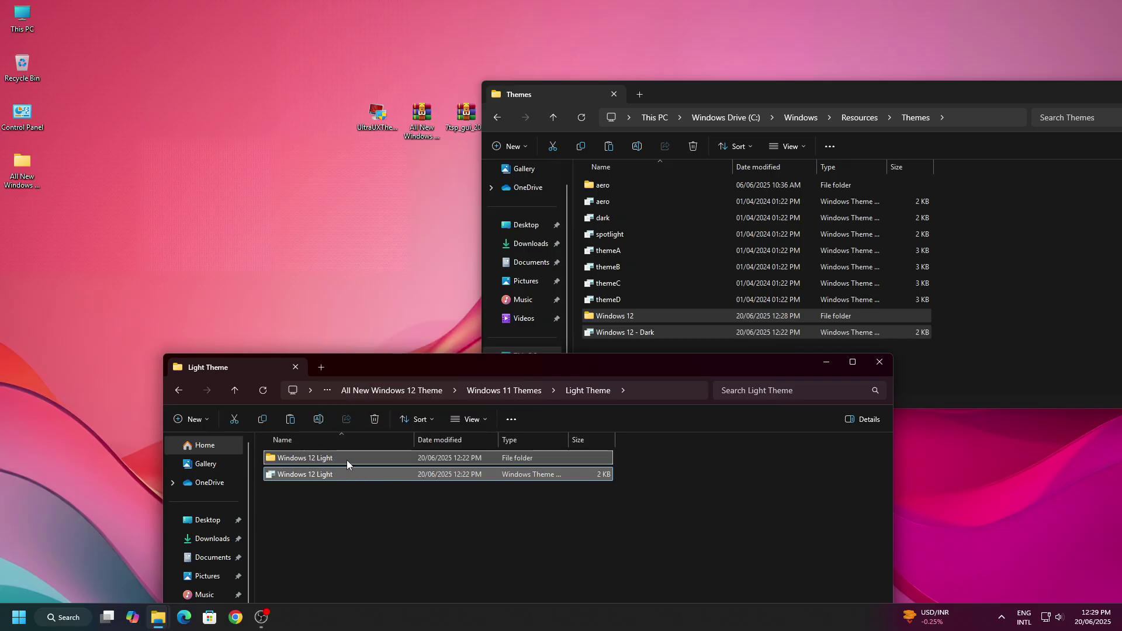
right_click(346, 460)
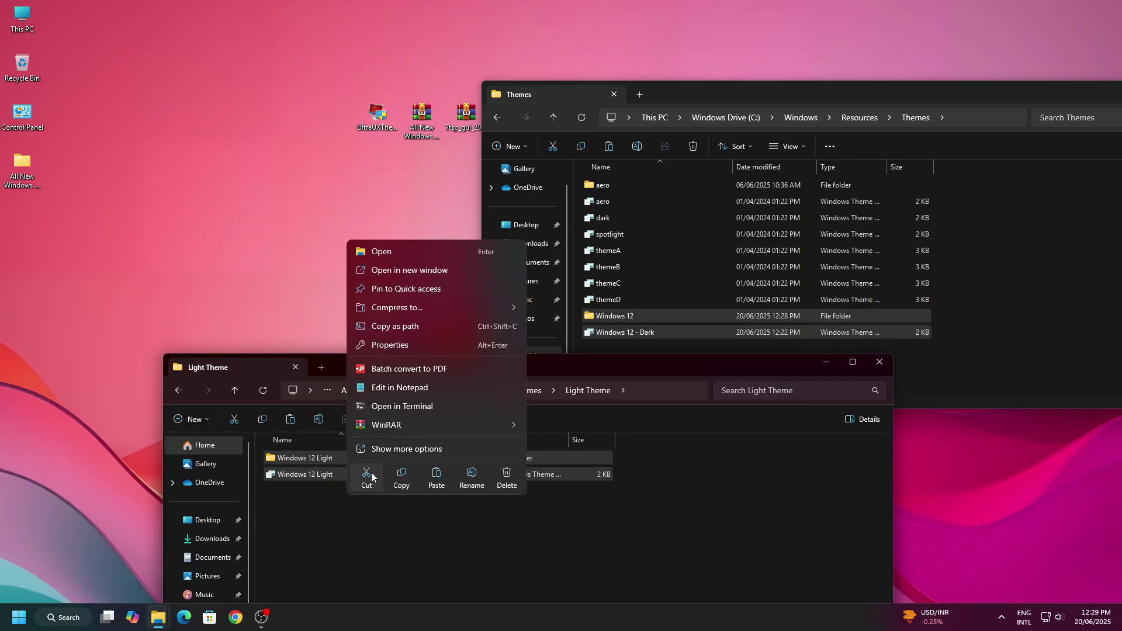
left_click(396, 481)
left_click(975, 324)
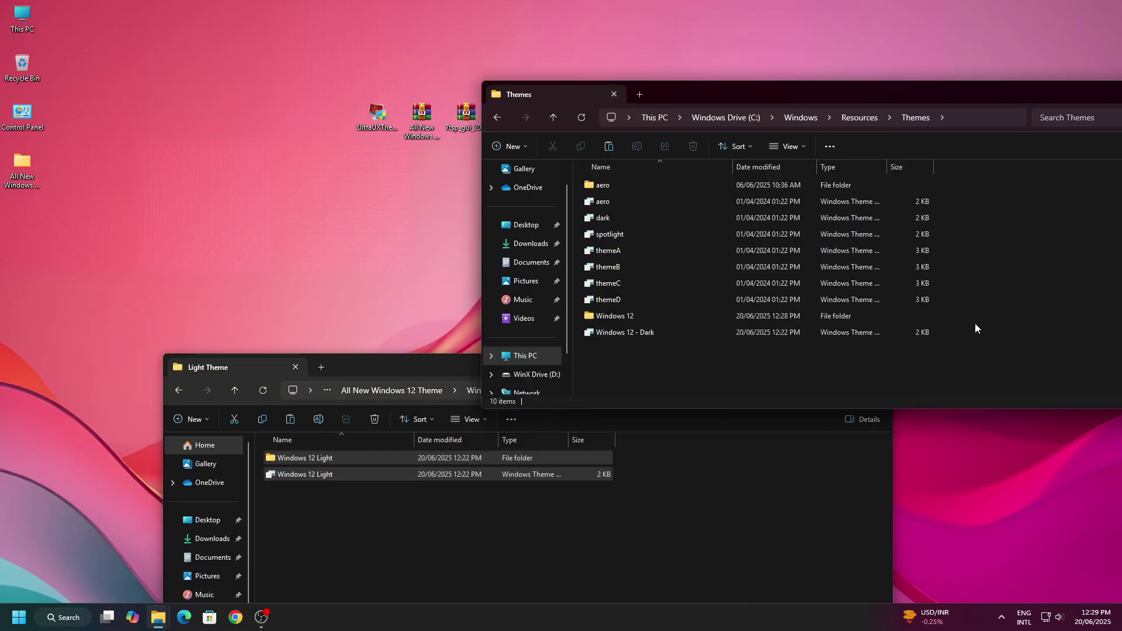
right_click(975, 324)
left_click(839, 337)
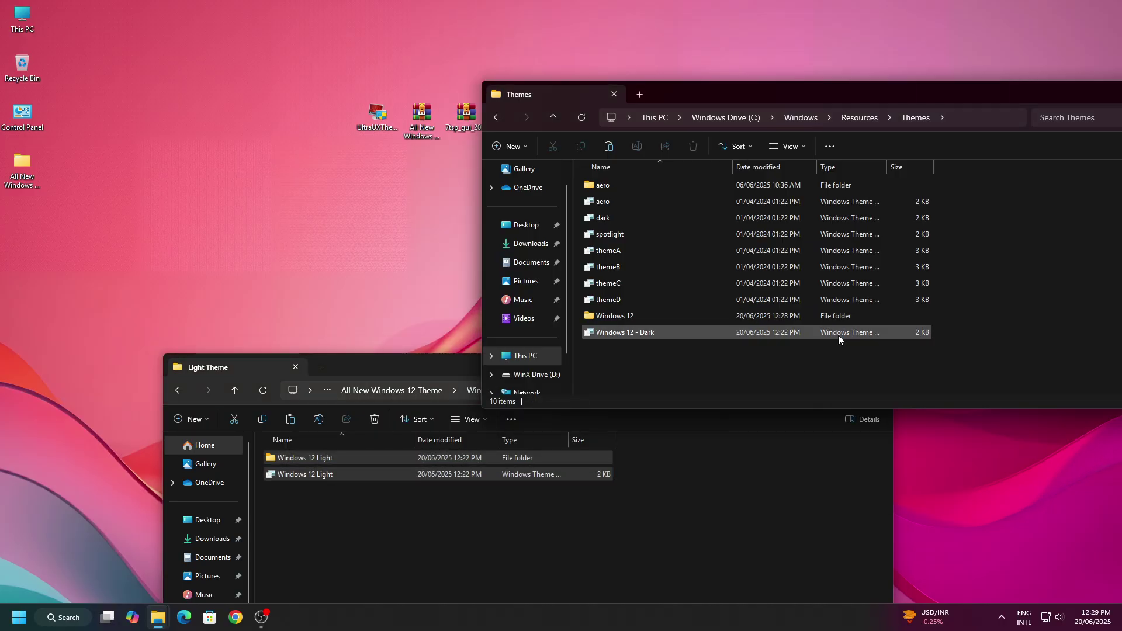
left_click(532, 252)
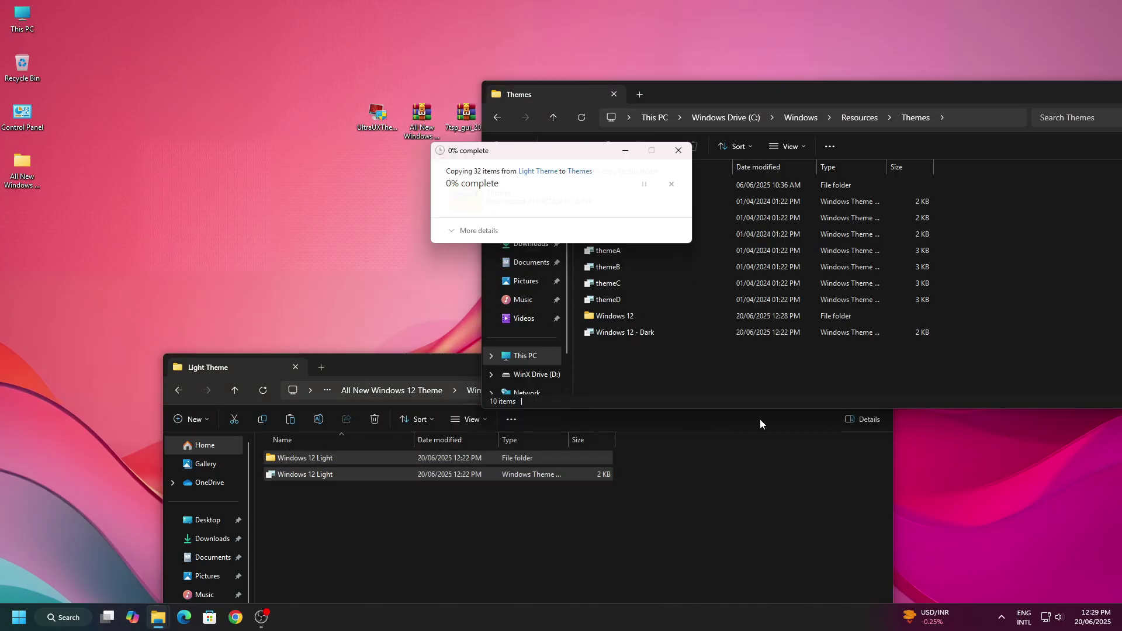
left_click(760, 448)
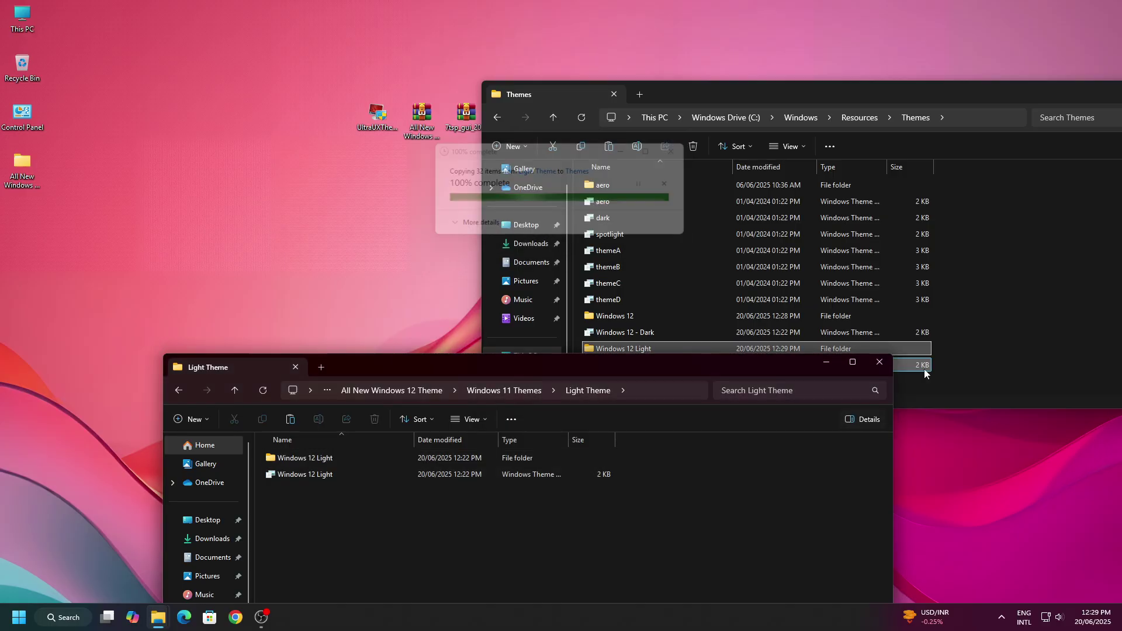
- Close the Light Theme and Themes folder windows
left_click(879, 361)
left_click_drag(942, 98, 604, 120)
left_click(858, 114)
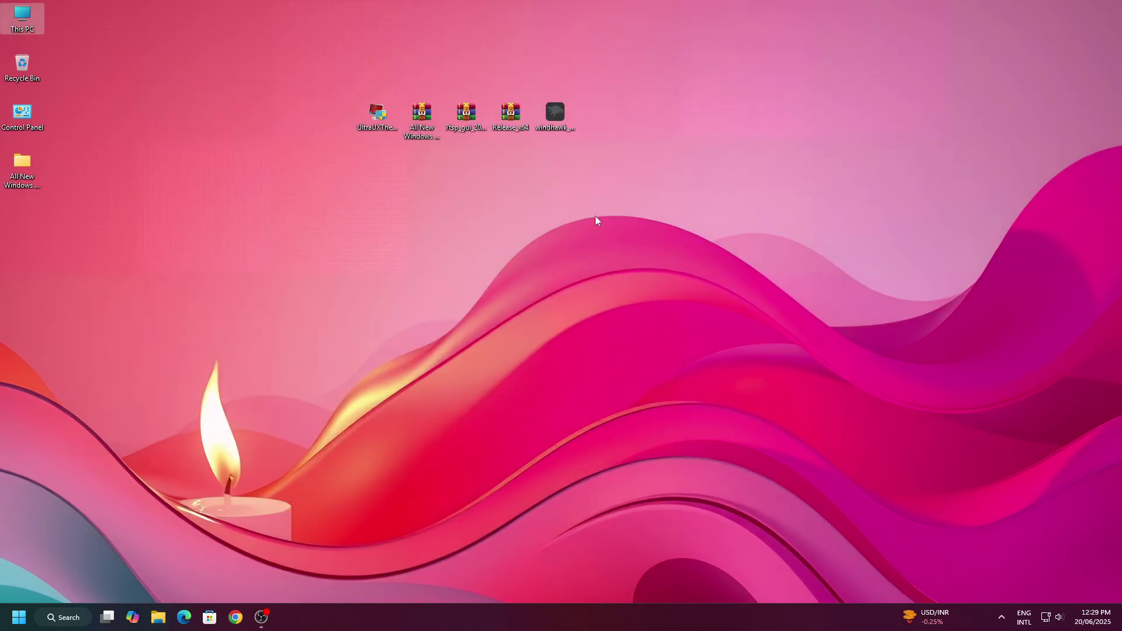
- Open Themes in the desktop's Personalisation settings, apply the Windows 12 Light theme and minimise Settings
right_click(518, 210)
left_click(548, 381)
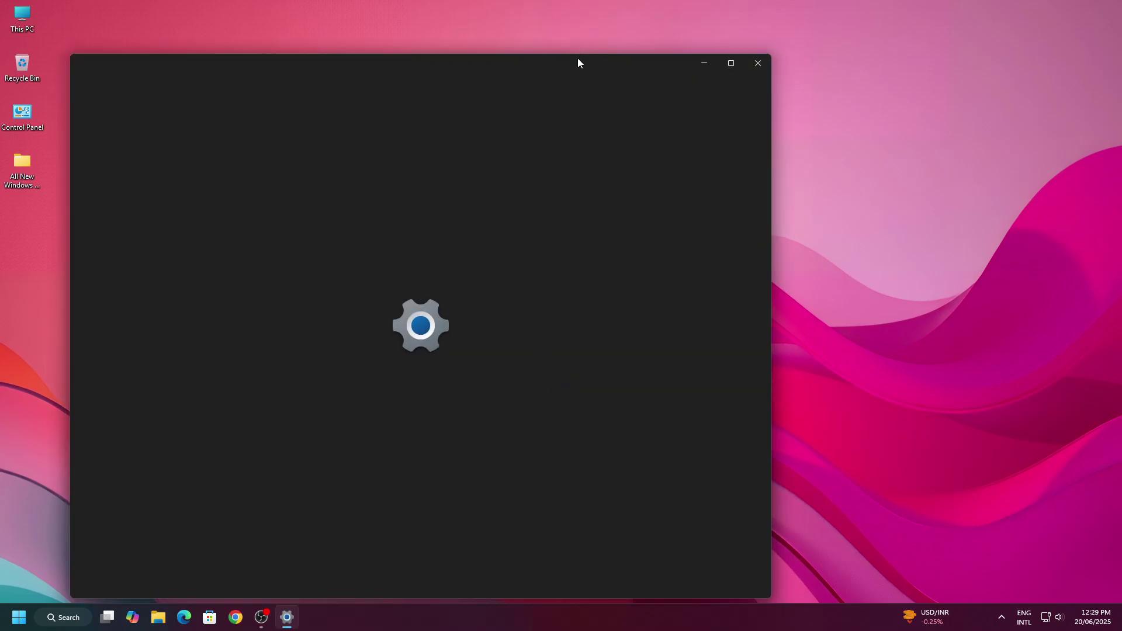
double_click(578, 58)
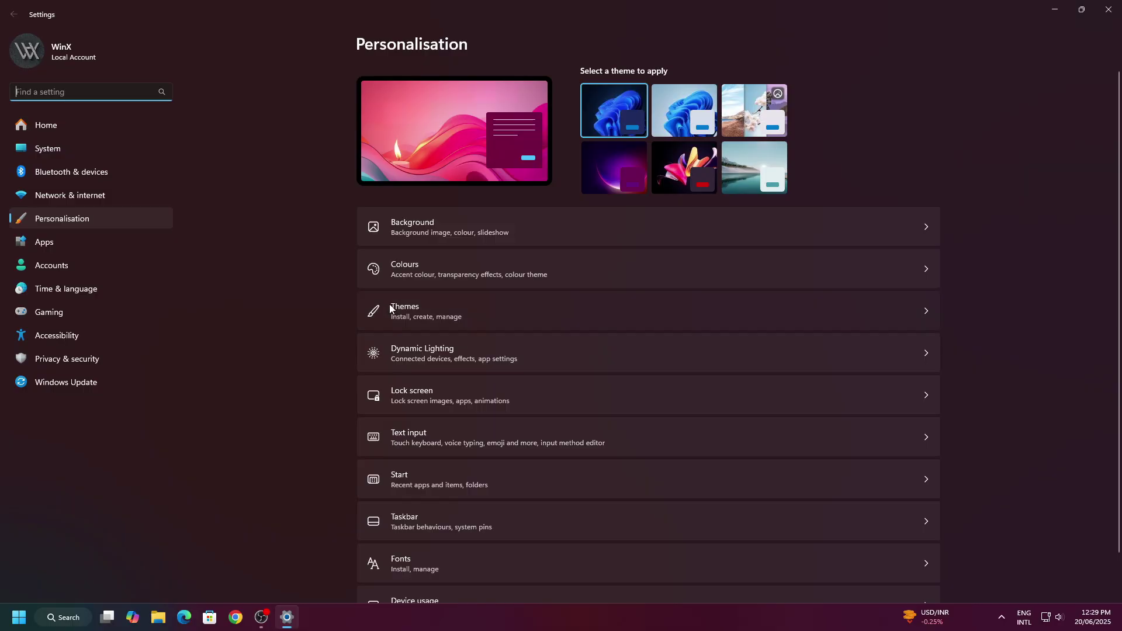
left_click(391, 309)
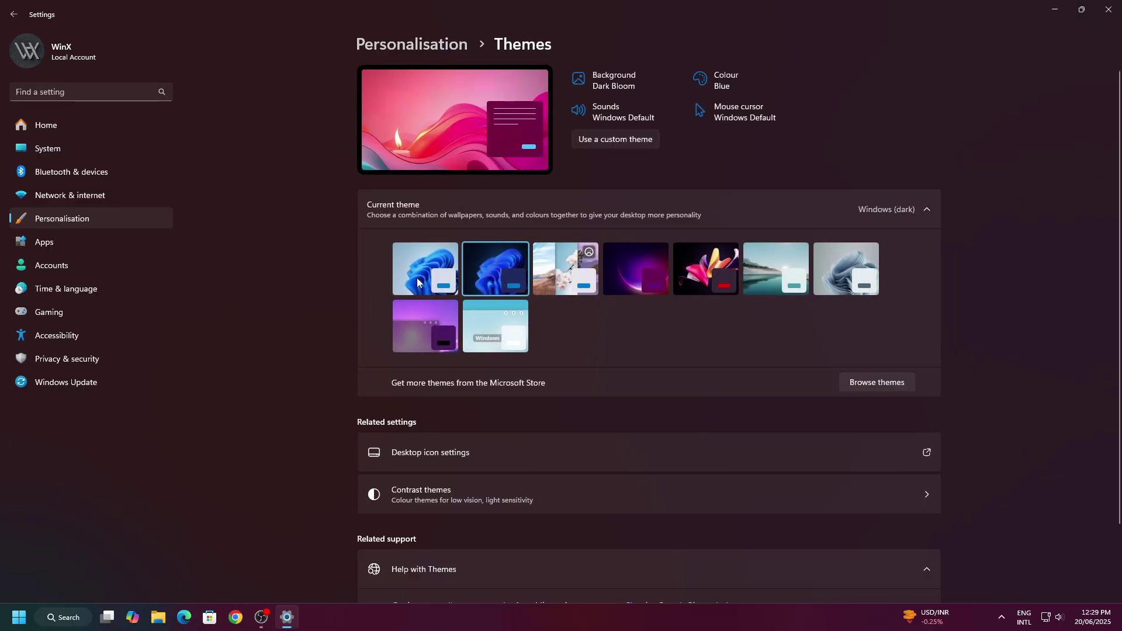
left_click(485, 328)
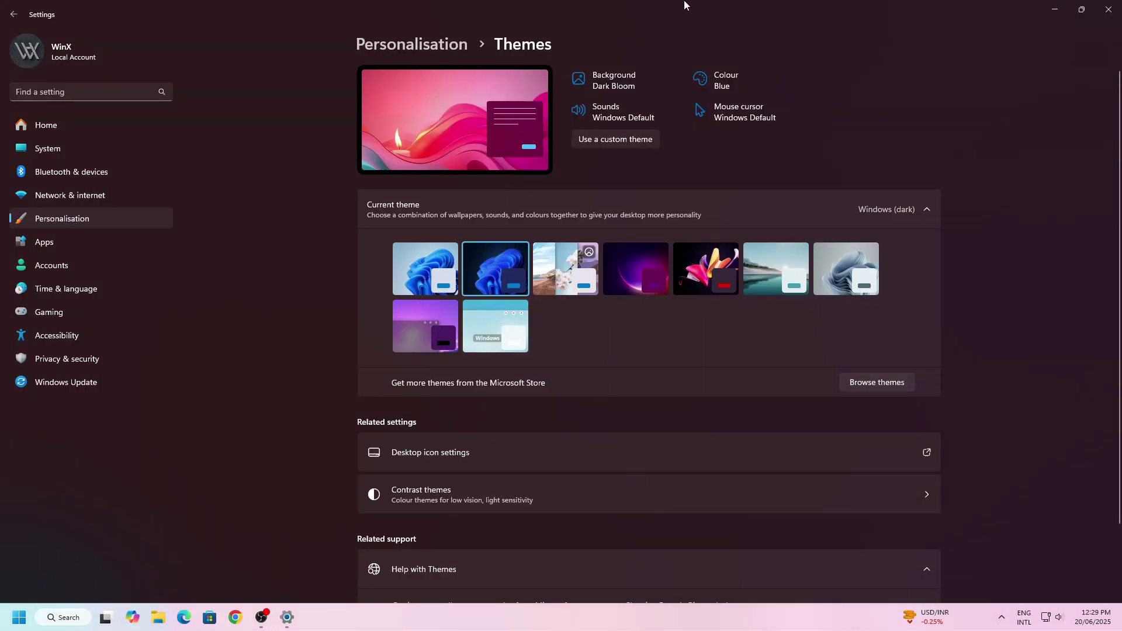
left_click_drag(684, 4, 718, 242)
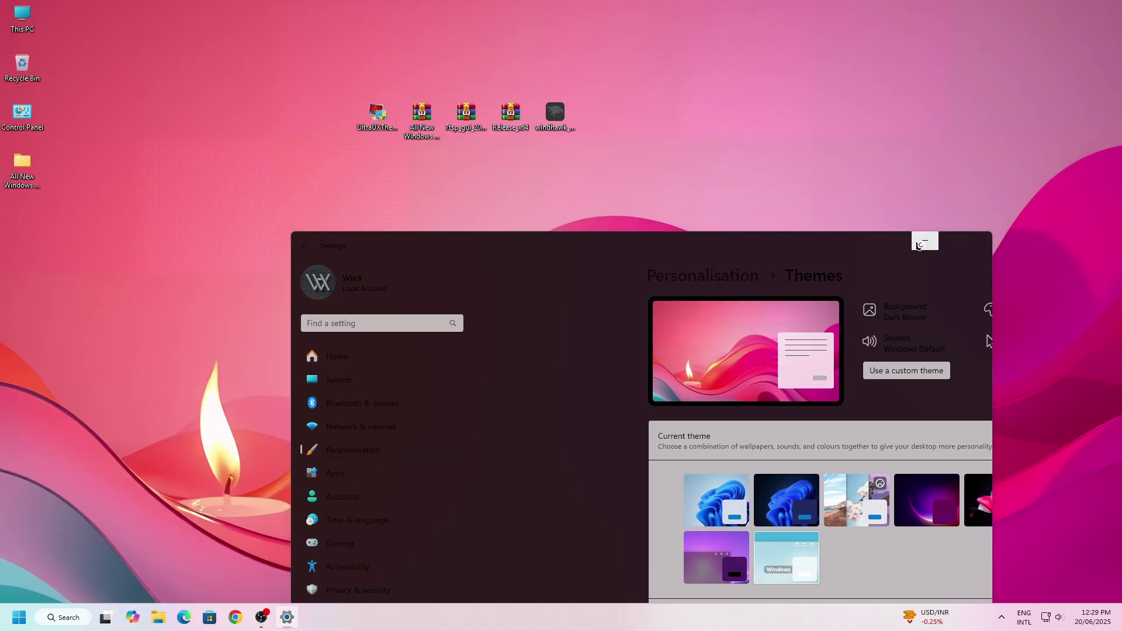
left_click(922, 242)
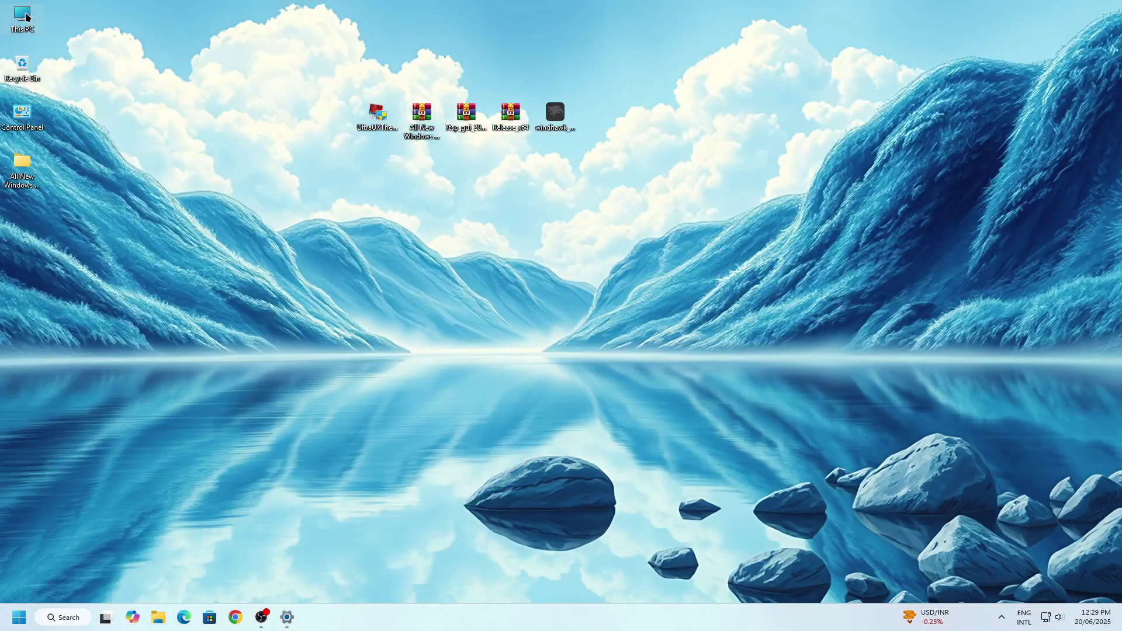
- Open This PC, examine the light theme's window styling at full and normal size, and close the window
right_click(26, 17)
left_click(58, 61)
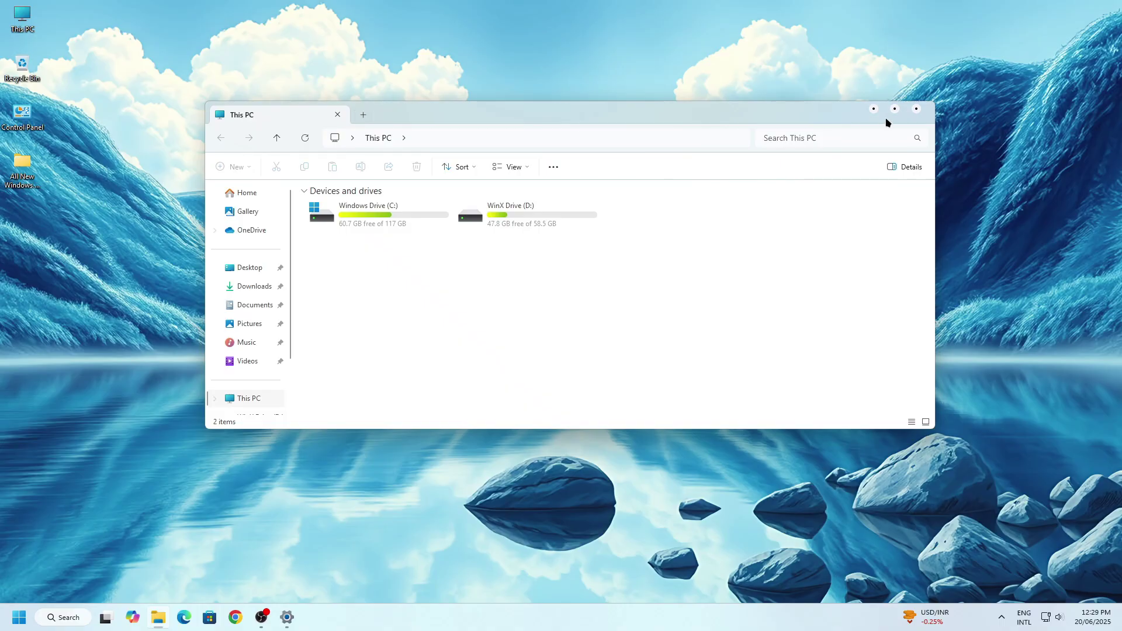
left_click(897, 111)
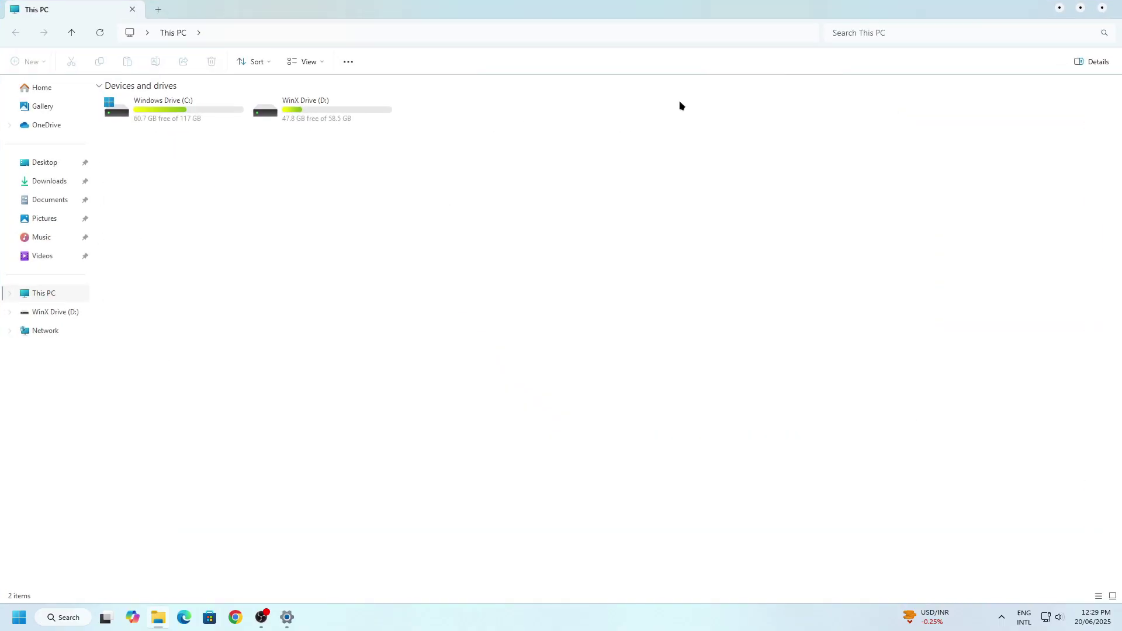
left_click(209, 112)
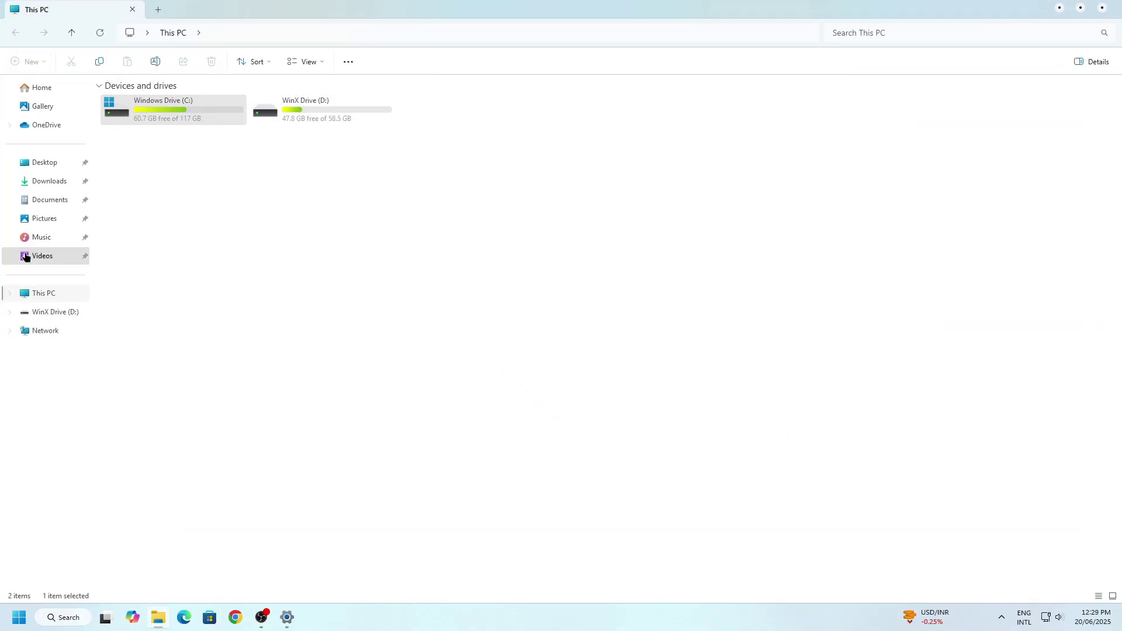
double_click(435, 6)
left_click_drag(408, 70, 462, 159)
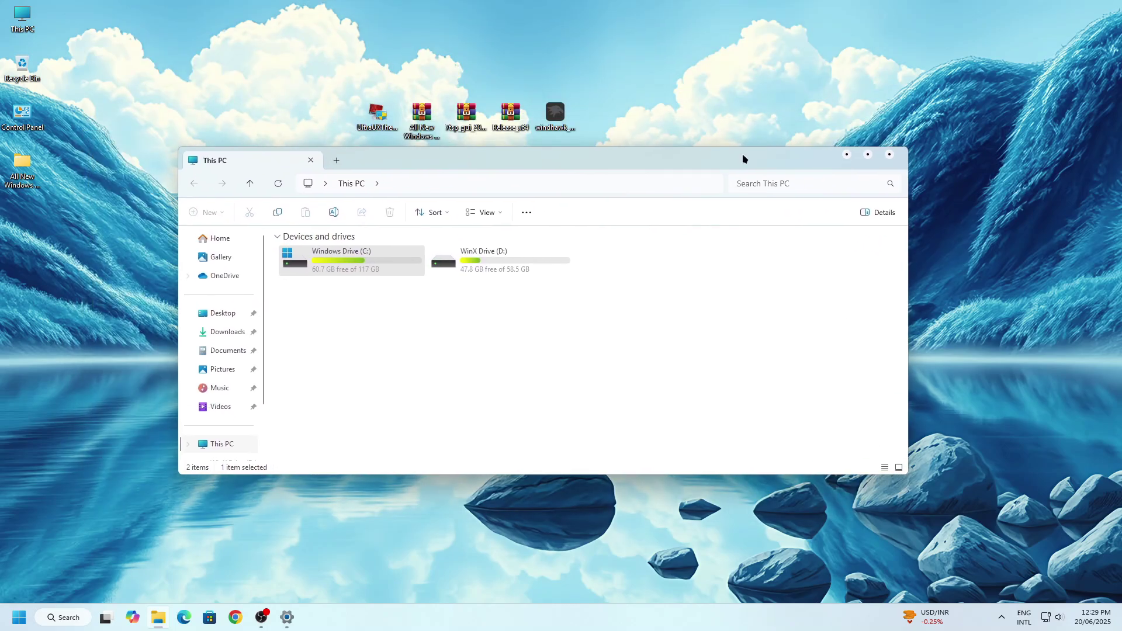
left_click(890, 154)
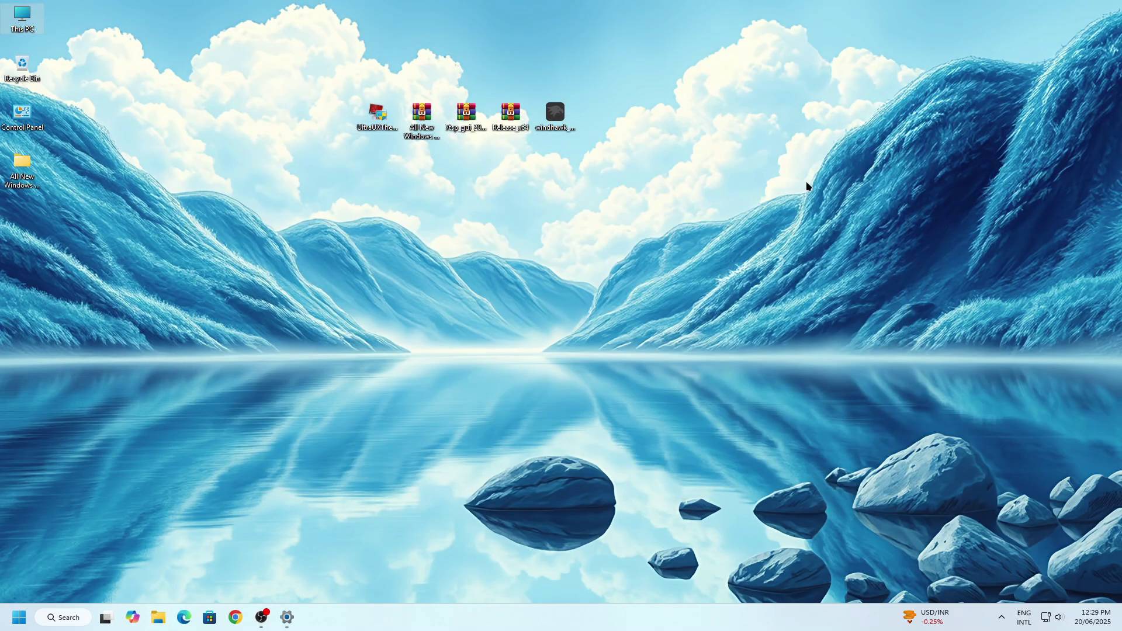
- Return to Themes in the Personalisation settings, apply the Windows 12 - Dark theme and minimise Settings
right_click(355, 385)
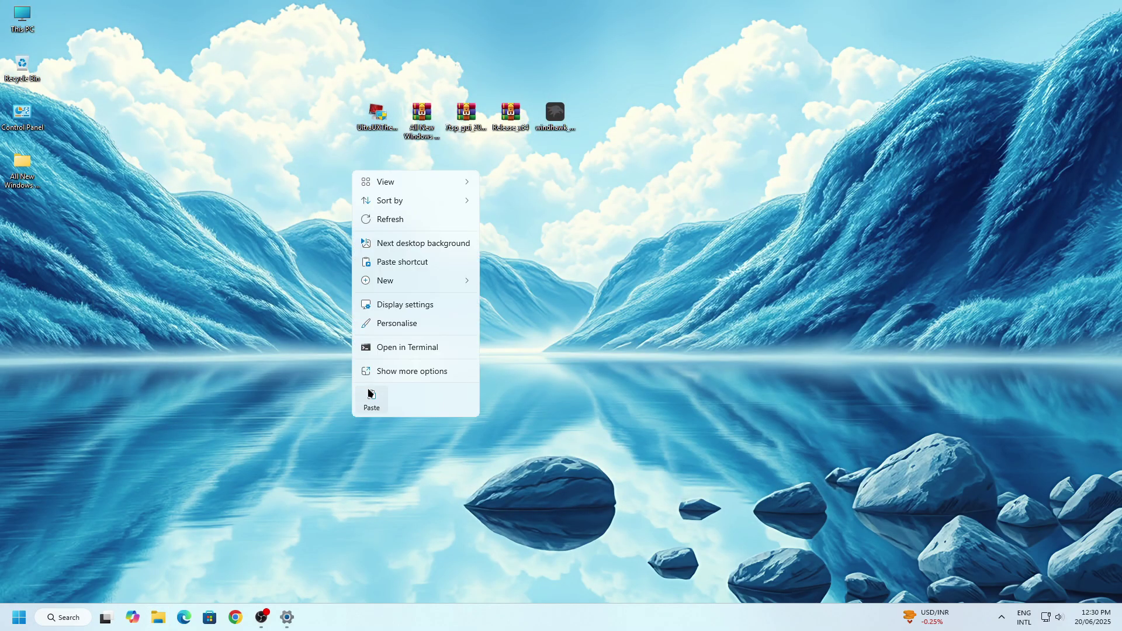
left_click(403, 326)
left_click_drag(654, 239, 587, 97)
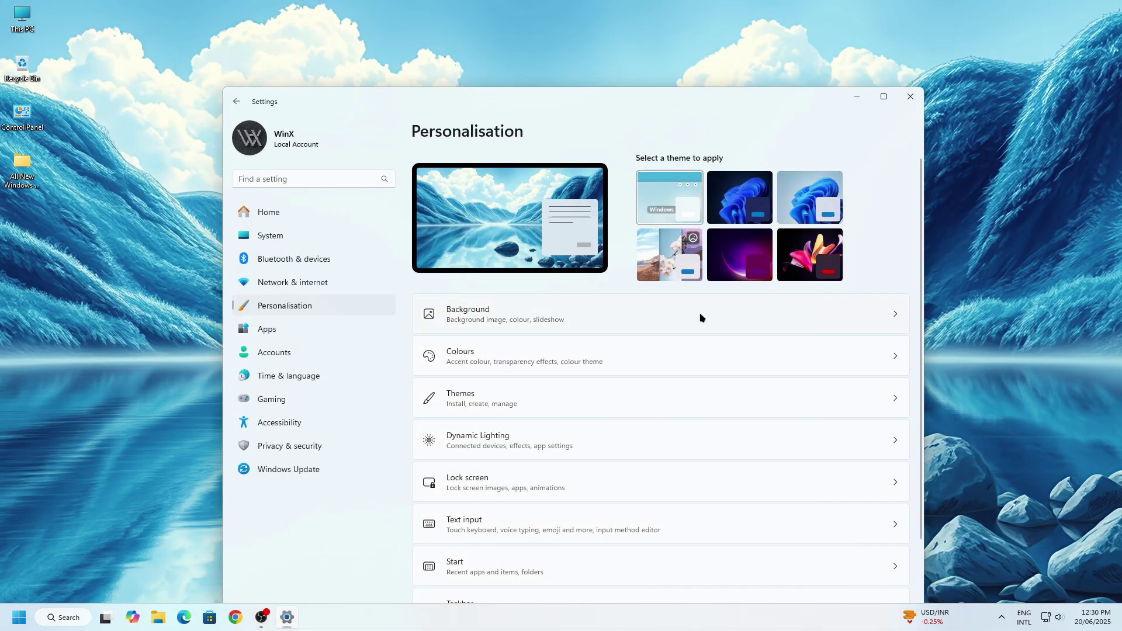
left_click(612, 399)
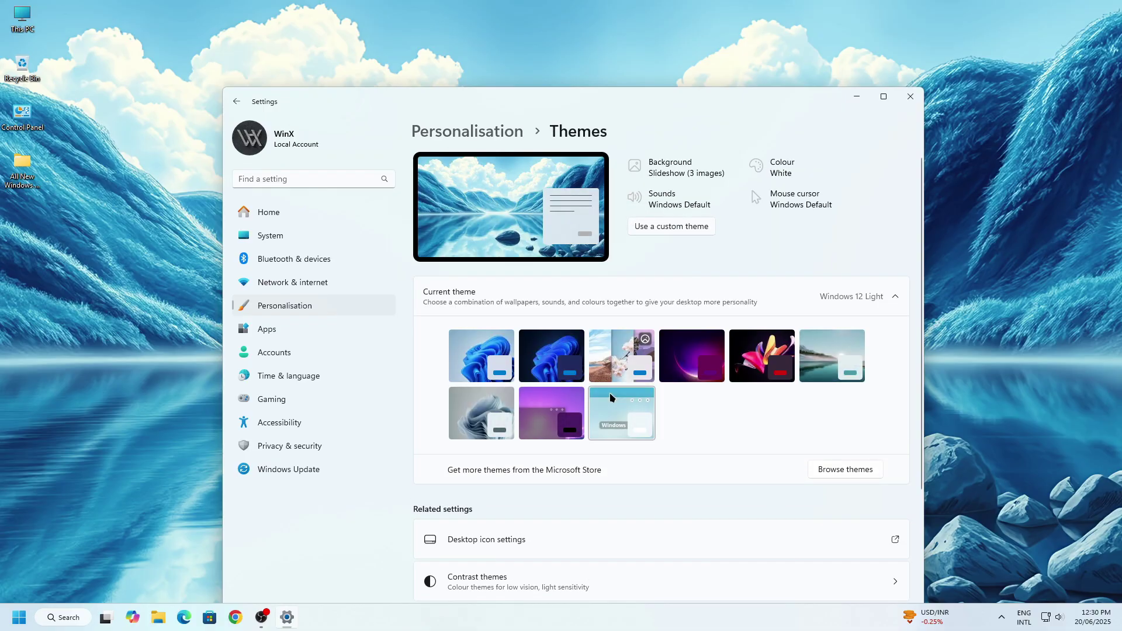
left_click(636, 407)
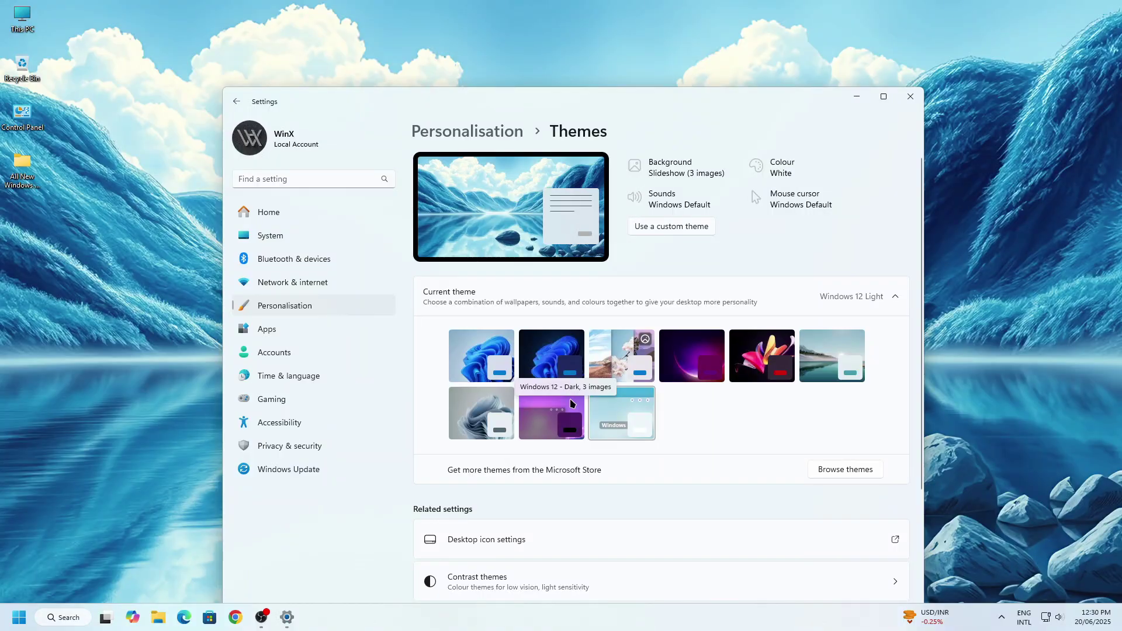
left_click(857, 97)
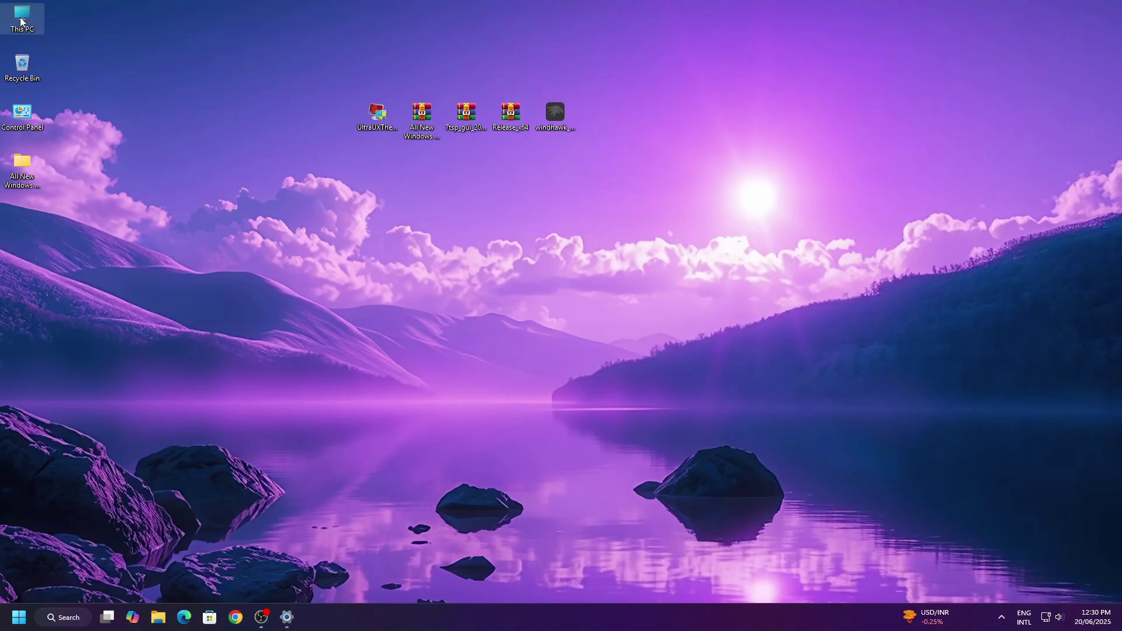
- Open This PC, examine the dark theme's window controls and drive styling at both window sizes, and close it
right_click(20, 22)
left_click(48, 62)
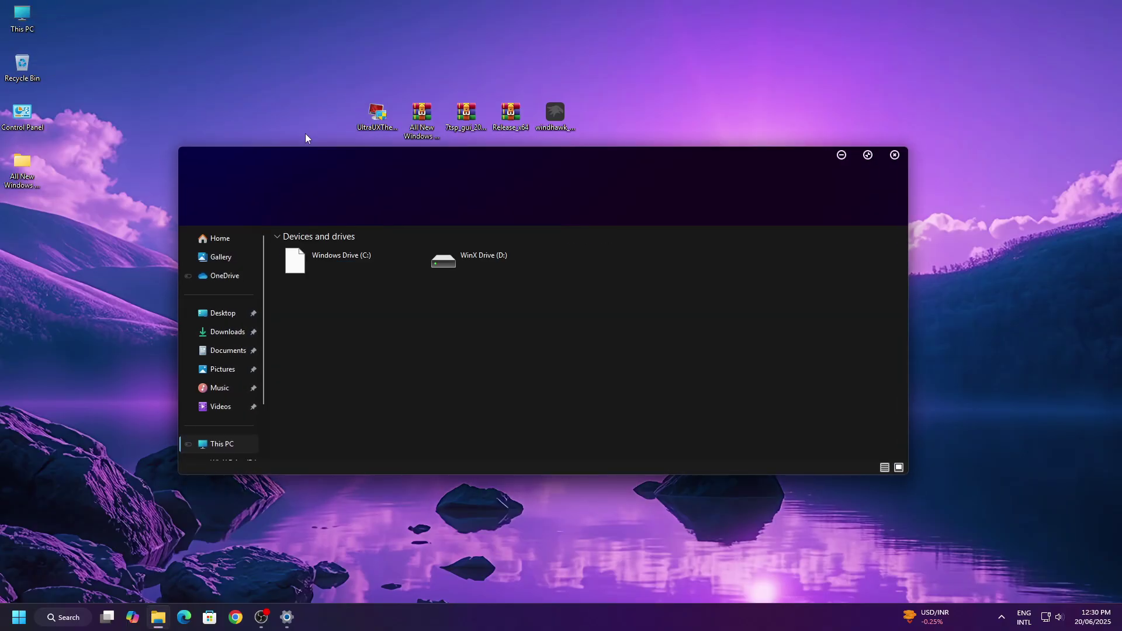
left_click_drag(457, 165, 482, 156)
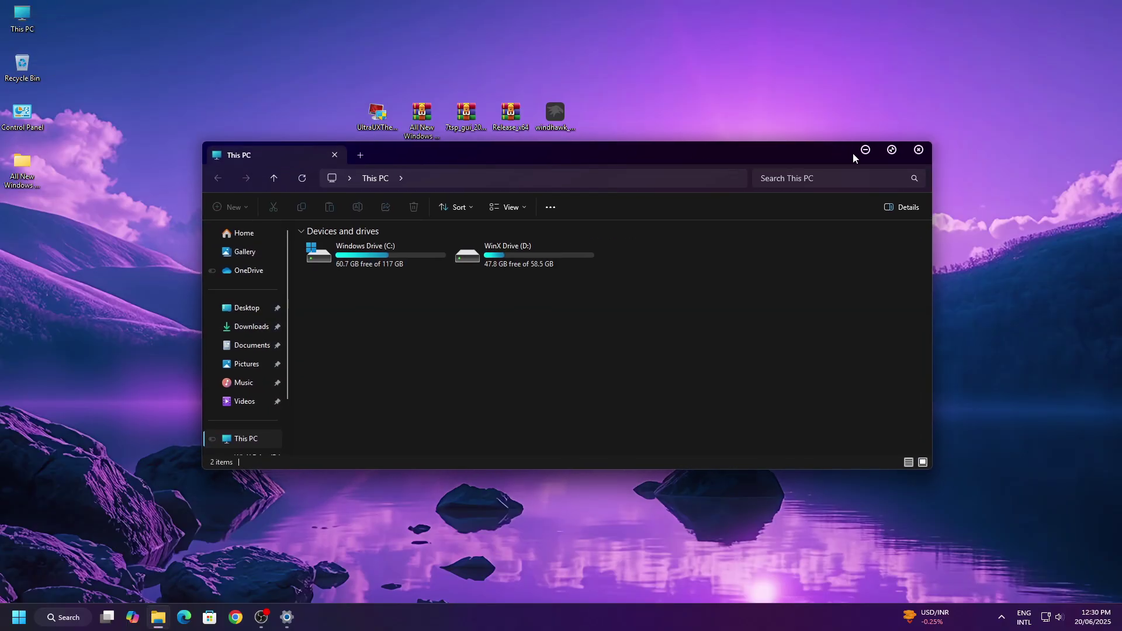
left_click(370, 255)
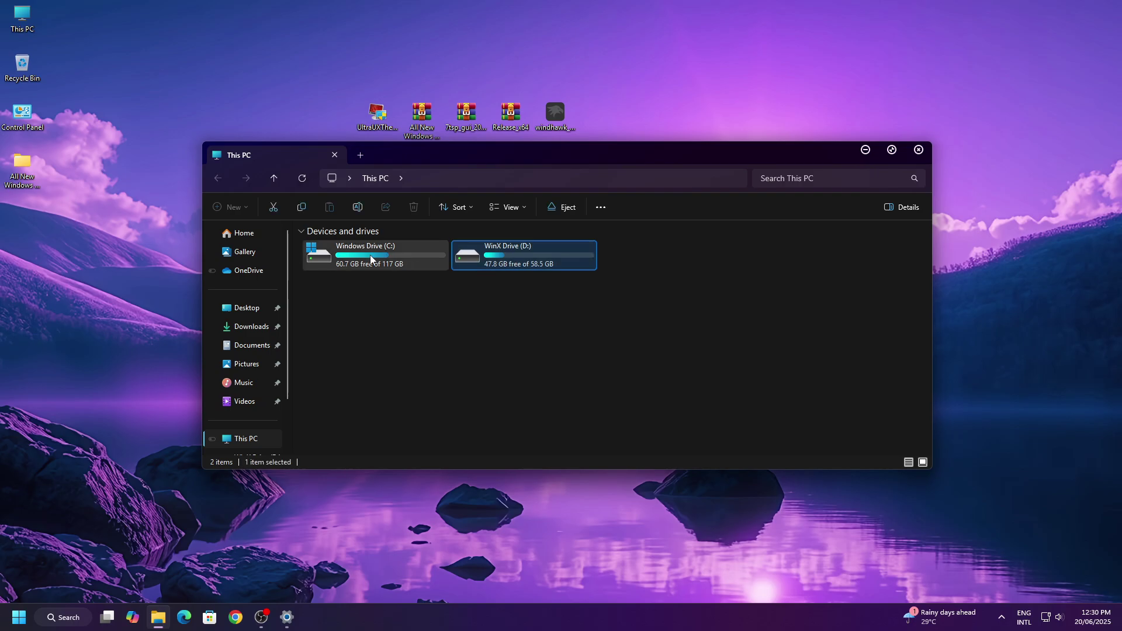
left_click(892, 150)
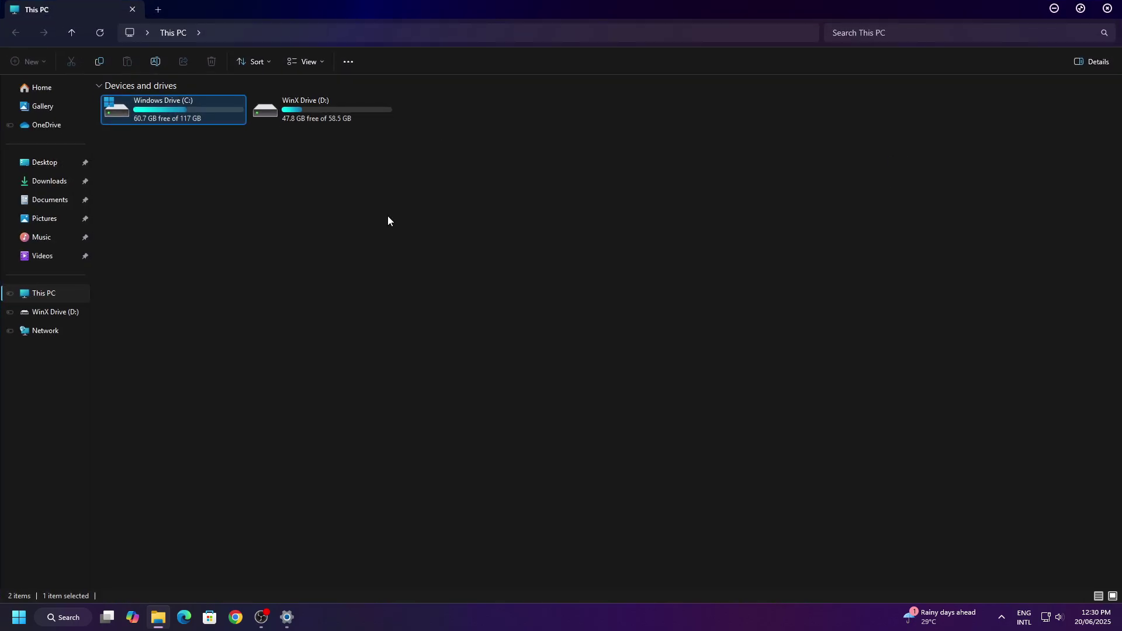
left_click_drag(587, 8, 518, 209)
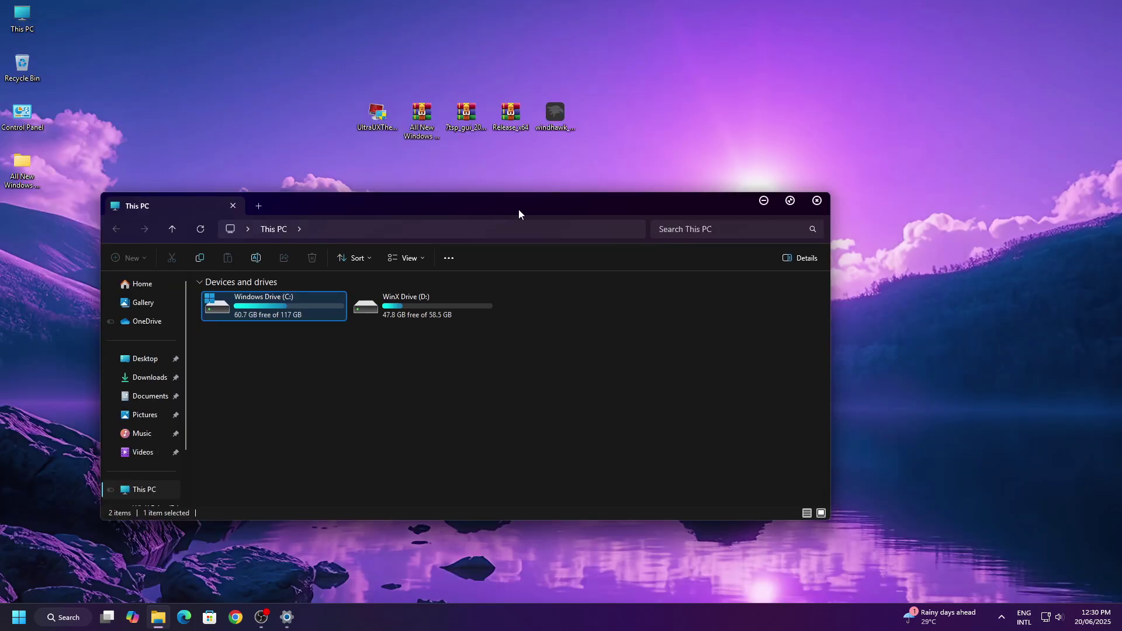
left_click(817, 201)
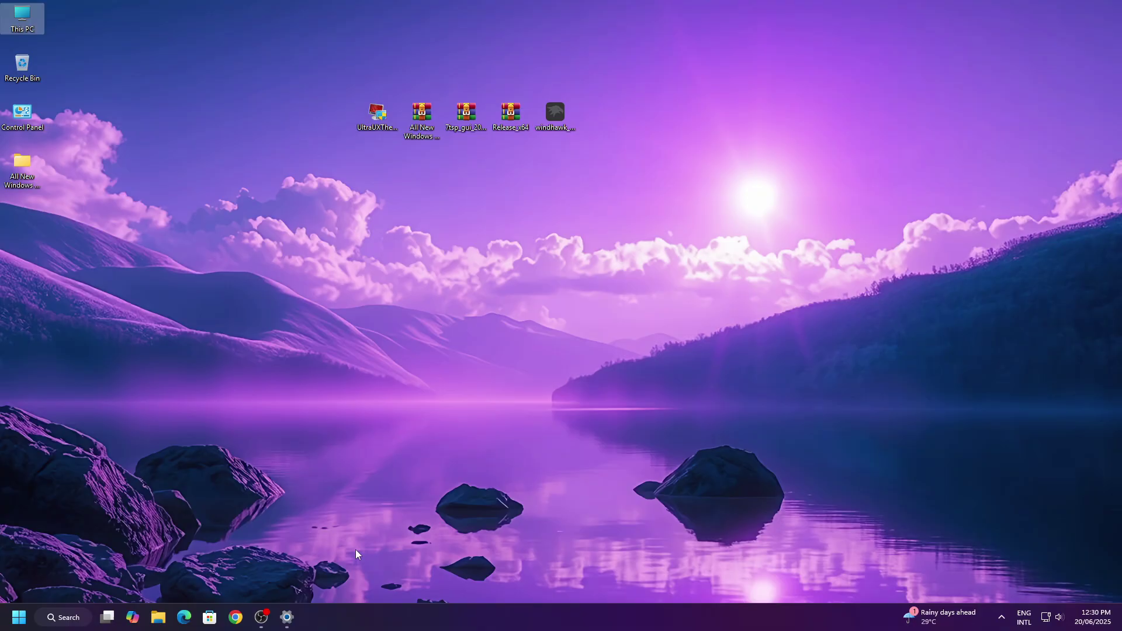
- Bring Settings back, switch to the Windows 12 Light theme and close Settings
left_click(286, 617)
left_click(552, 424)
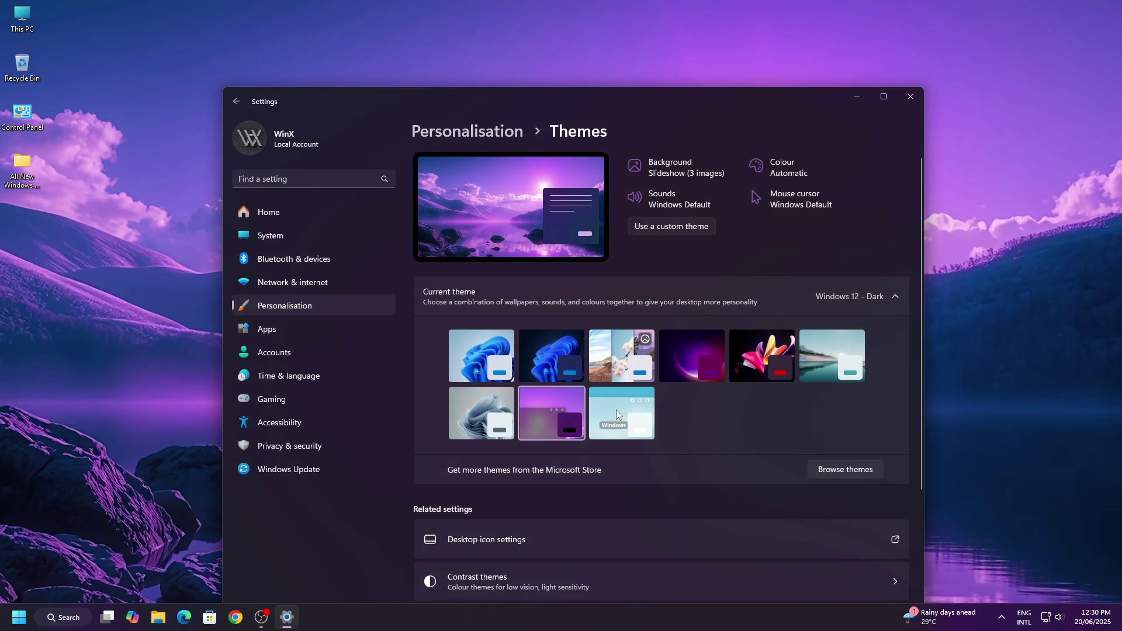
left_click(617, 414)
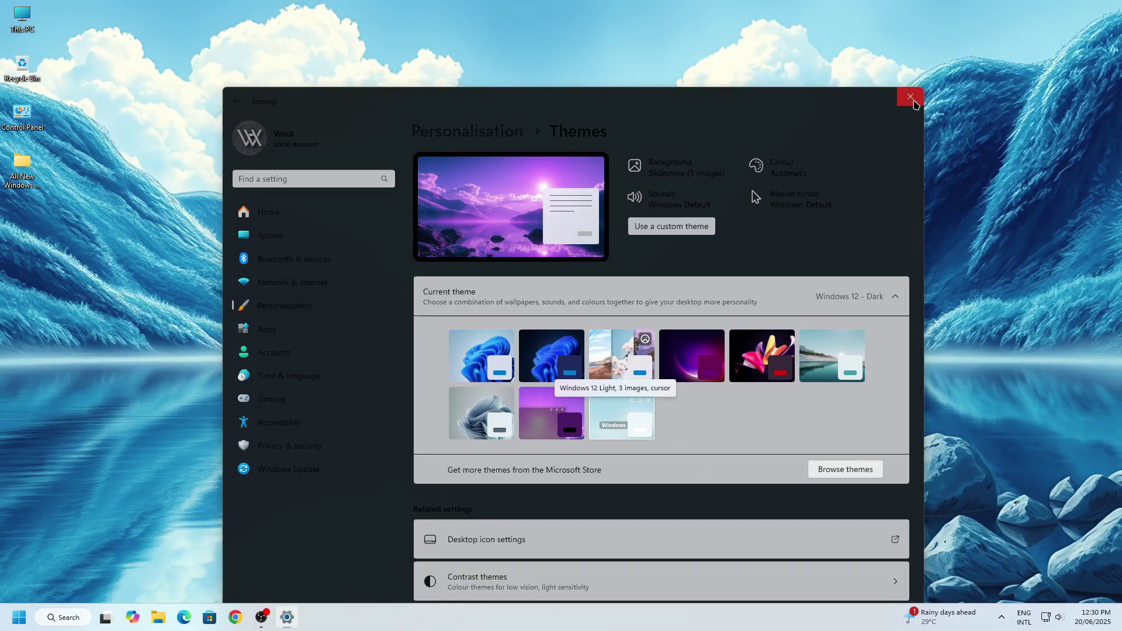
left_click(910, 97)
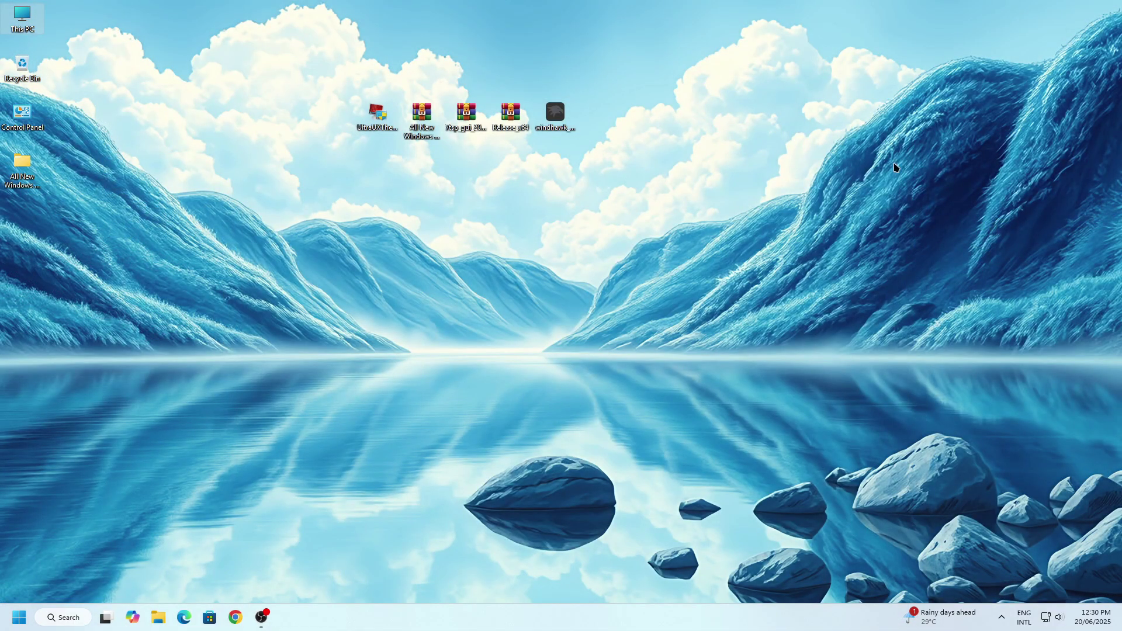
- Open the Wallpapers folder inside the nested All New Windows 12 Theme folder on the desktop
right_click(24, 174)
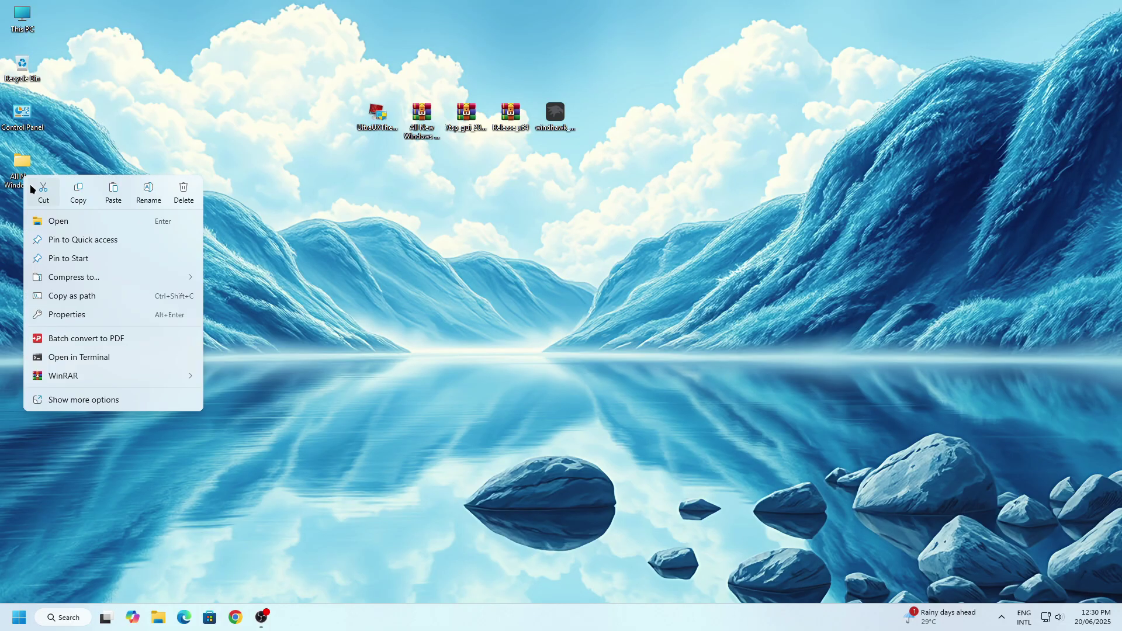
left_click(66, 221)
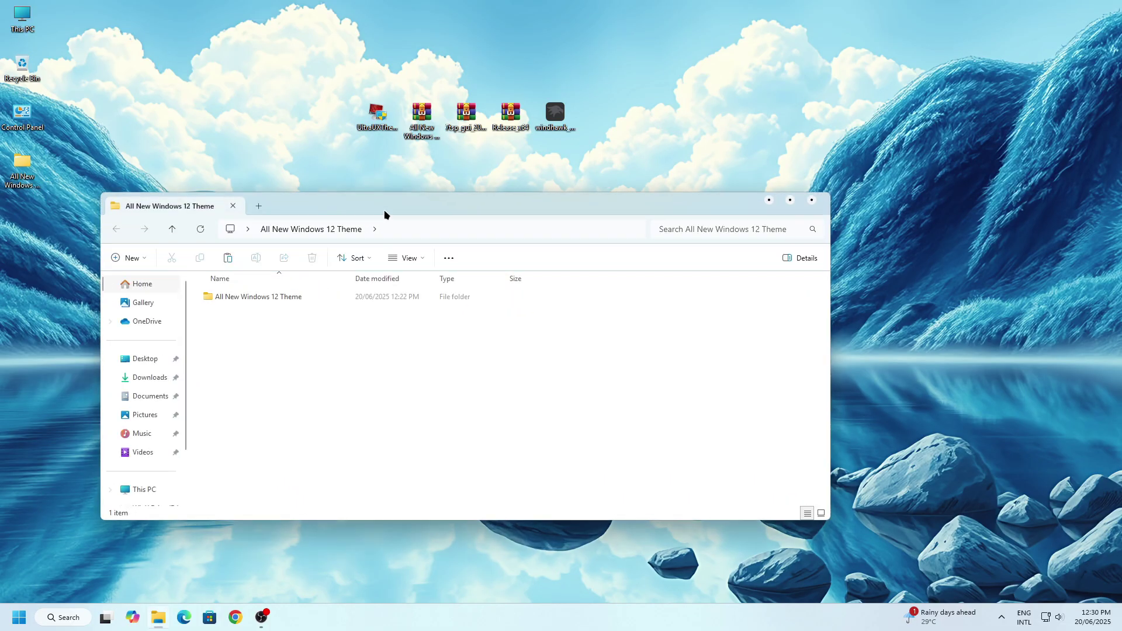
left_click_drag(383, 210, 416, 160)
right_click(300, 250)
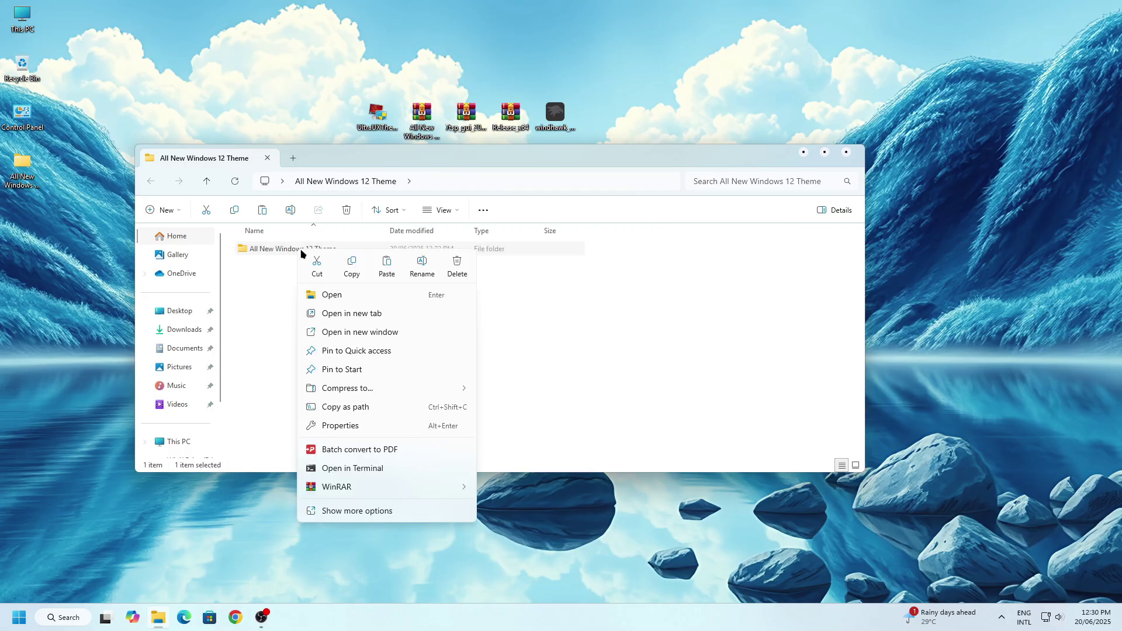
left_click(331, 293)
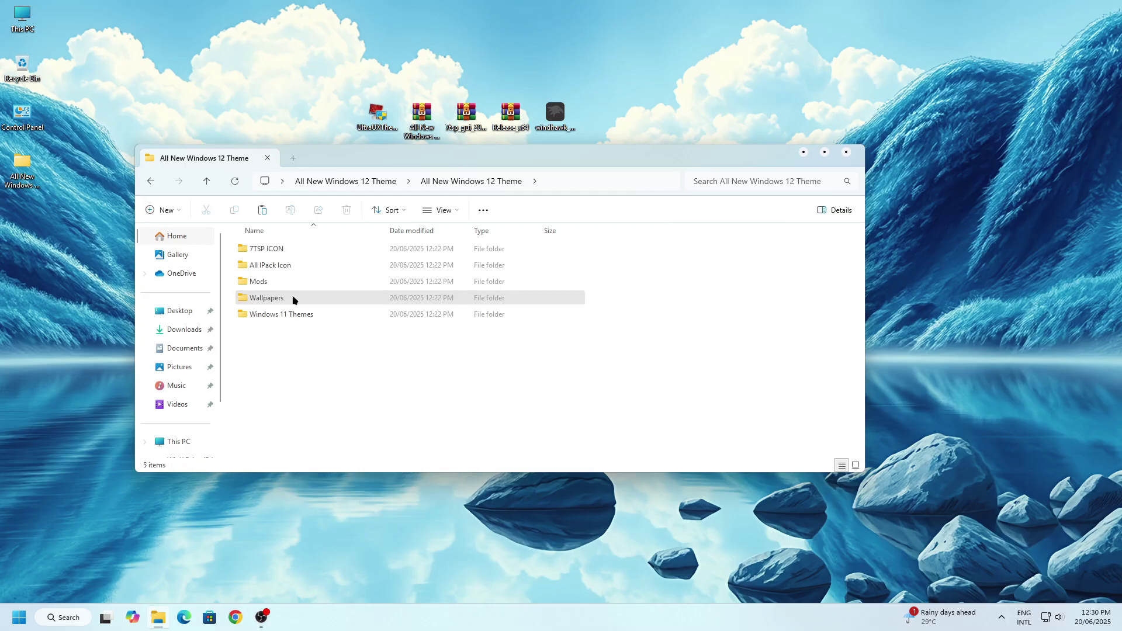
right_click(294, 300)
left_click(321, 345)
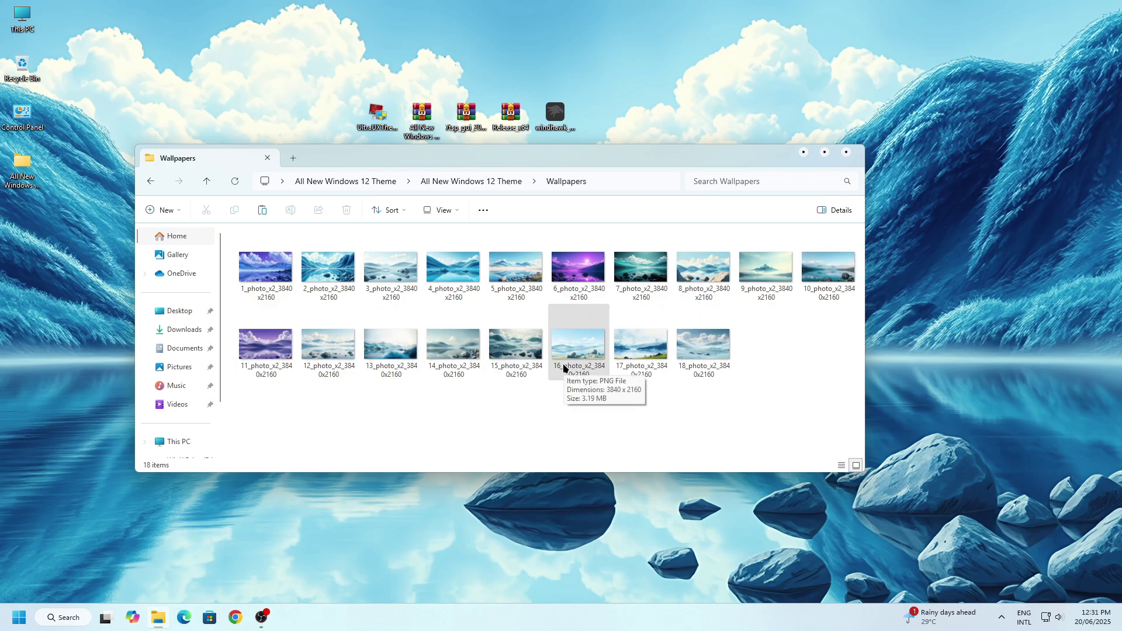
- Set 10_photo_x2_3840x2160 as the desktop background and move the folder window aside to view it
left_click(831, 282)
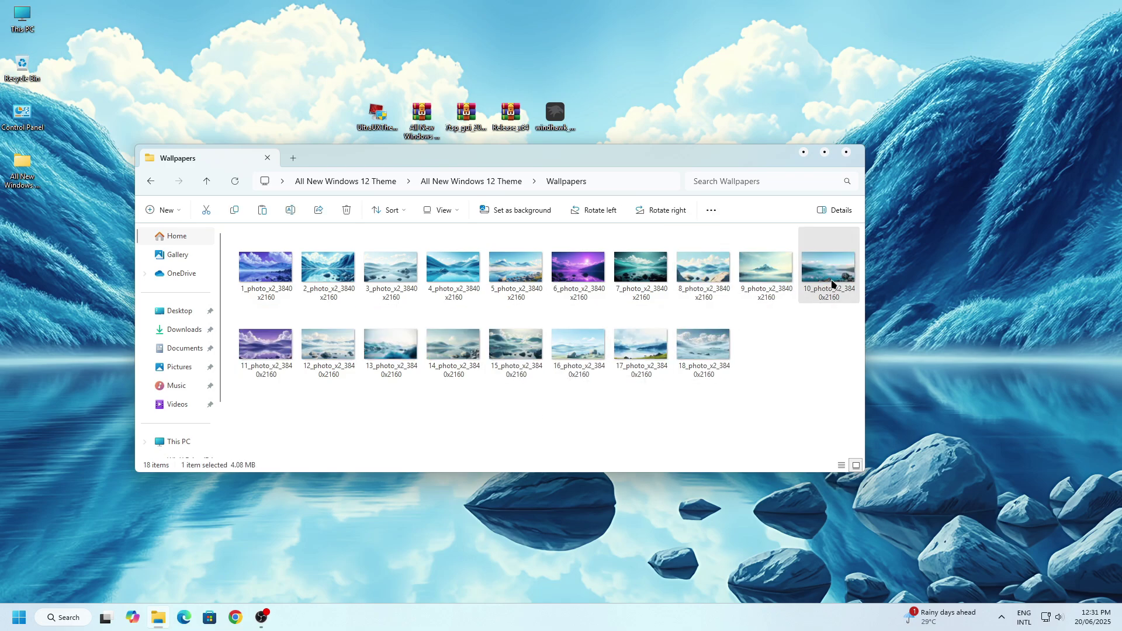
right_click(831, 283)
left_click(875, 221)
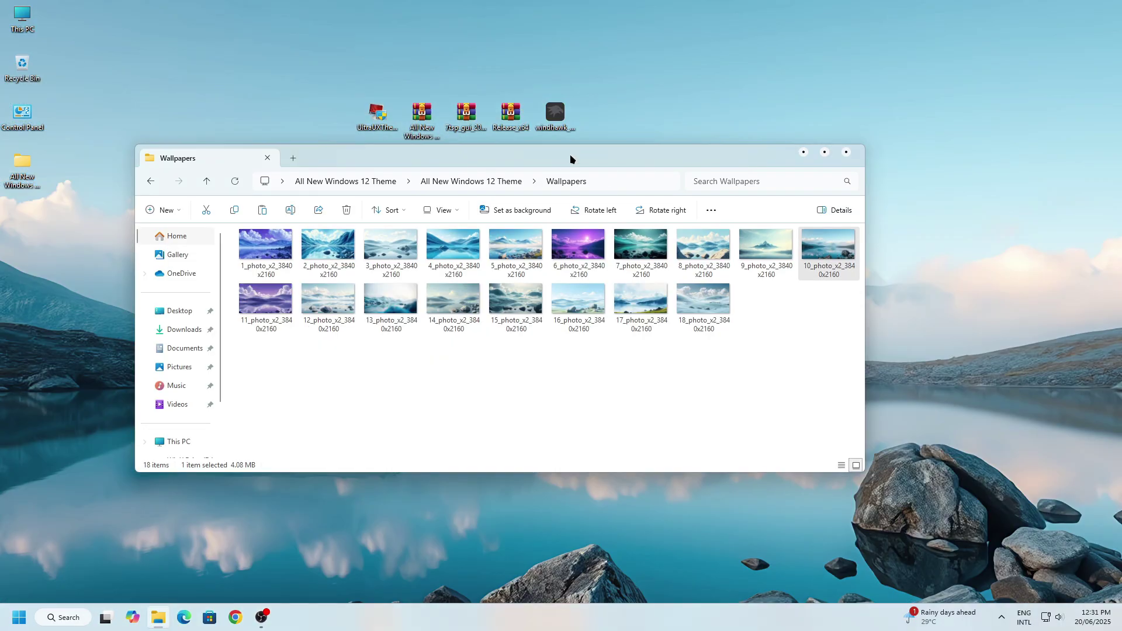
left_click_drag(571, 158, 673, 189)
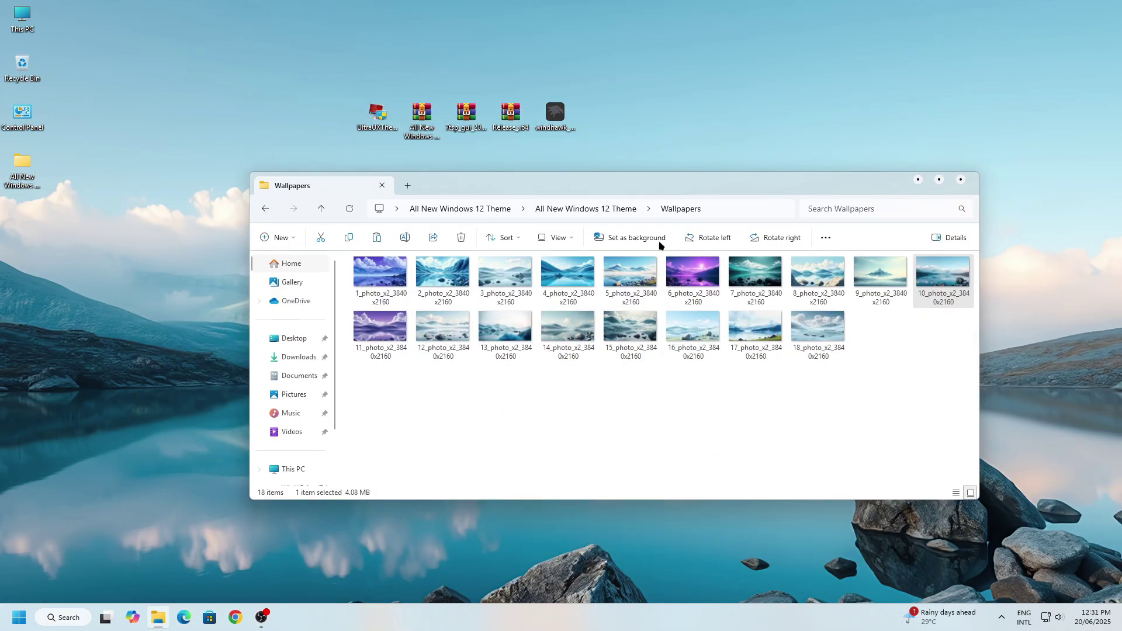
- Set 1_photo_x2_3840x2160 as the desktop background and close the Wallpapers folder
left_click(393, 279)
right_click(393, 279)
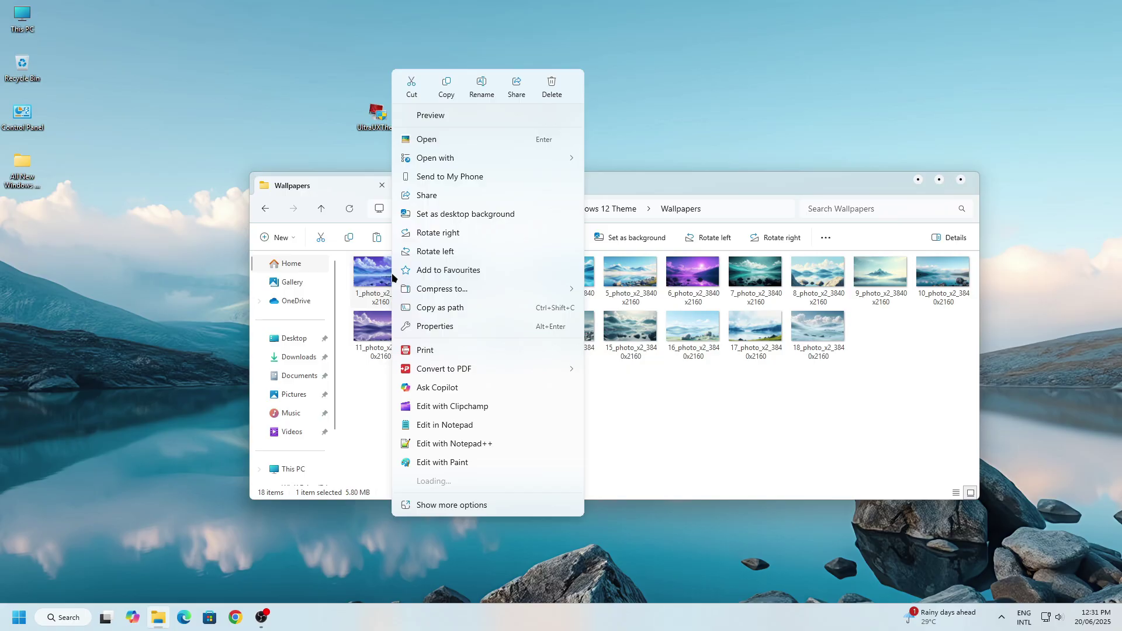
left_click(463, 217)
left_click_drag(514, 184, 532, 301)
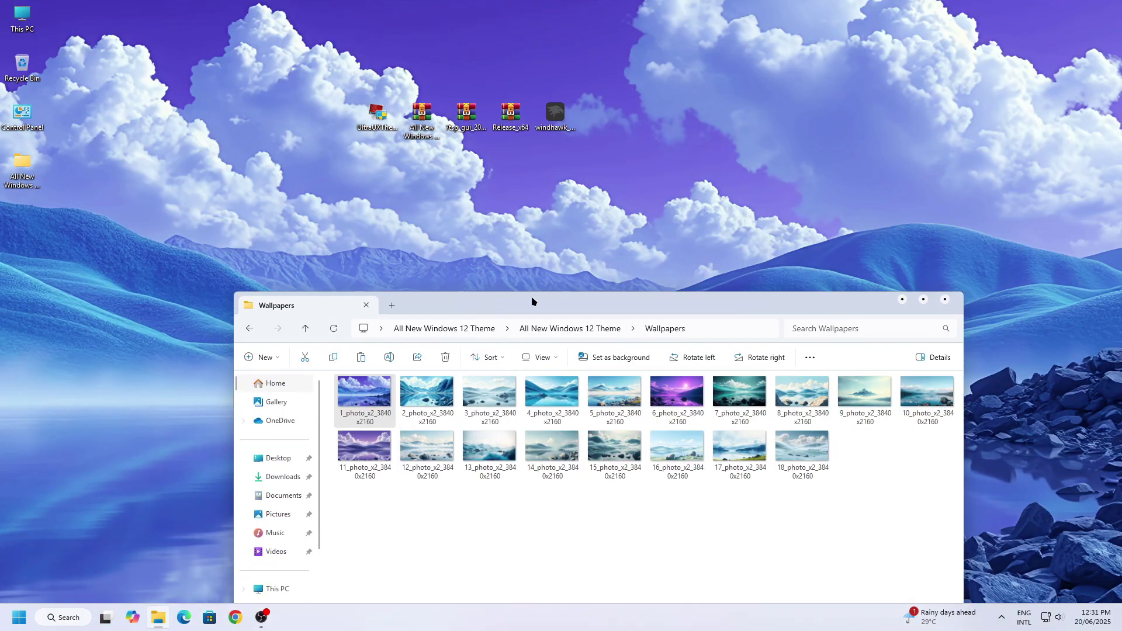
left_click(946, 300)
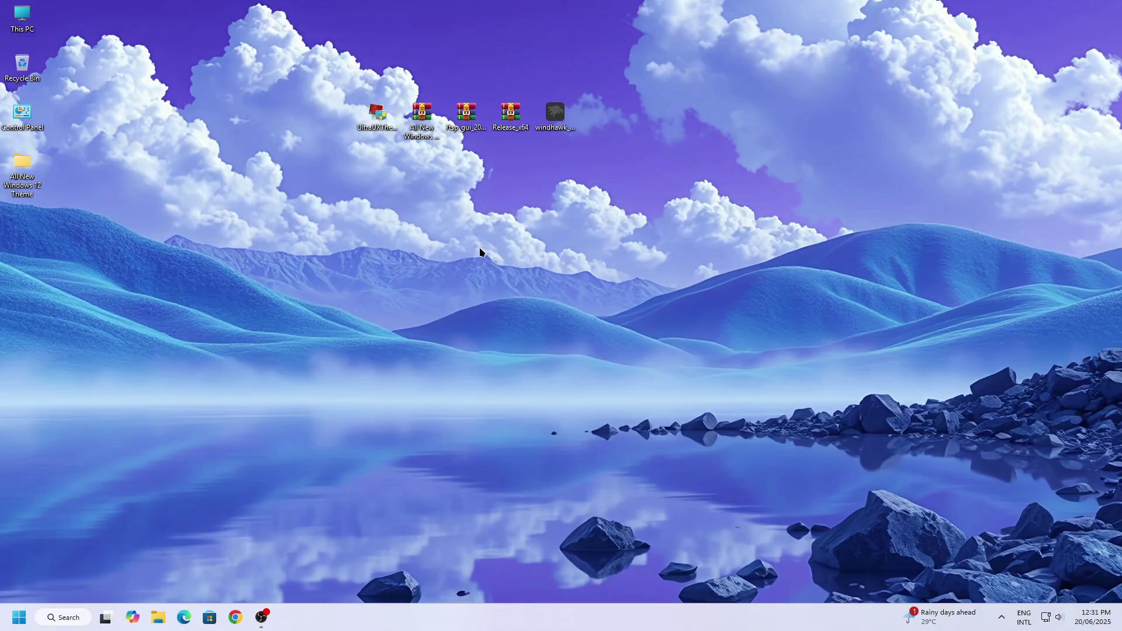
- Extract the 7tsp GUI 2019 edition archive to its own folder on the desktop
left_click(466, 133)
right_click(467, 133)
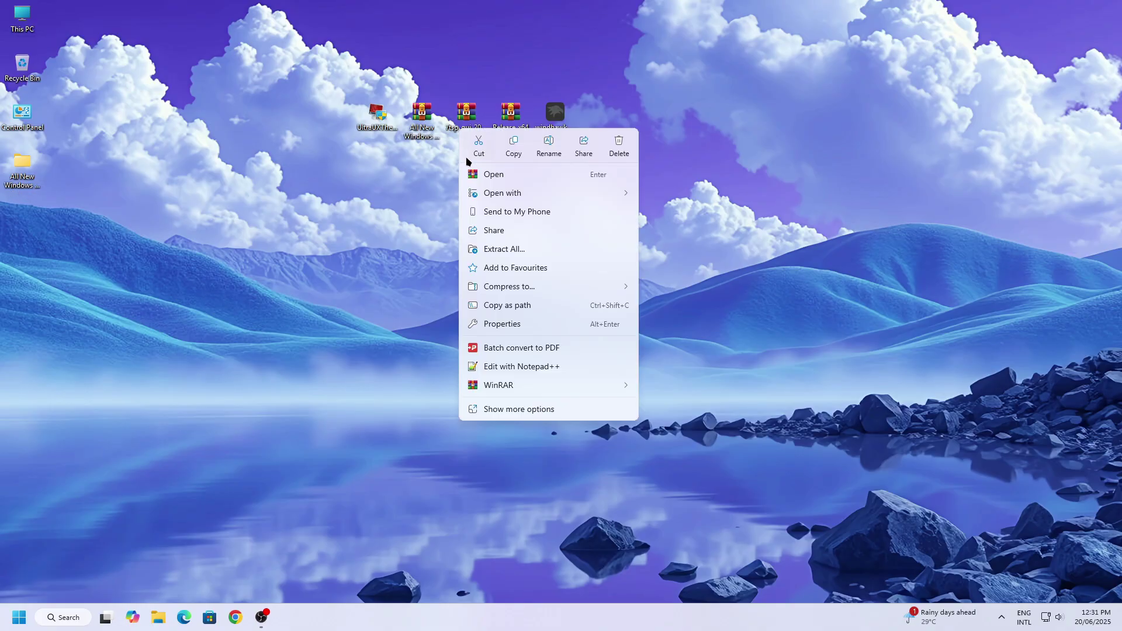
left_click(508, 251)
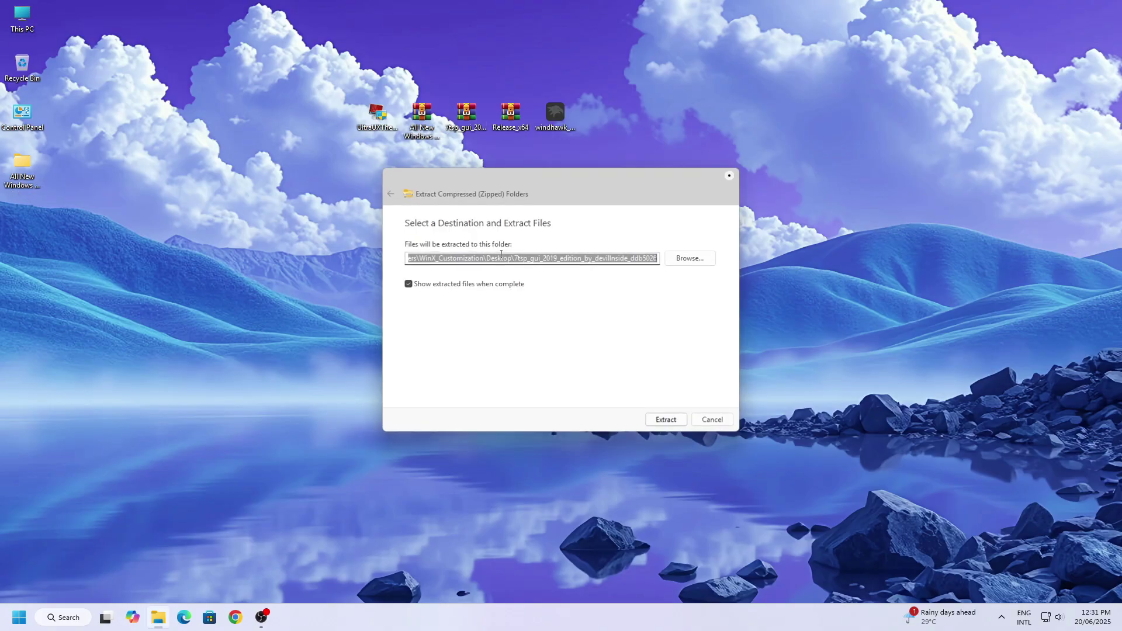
left_click(665, 419)
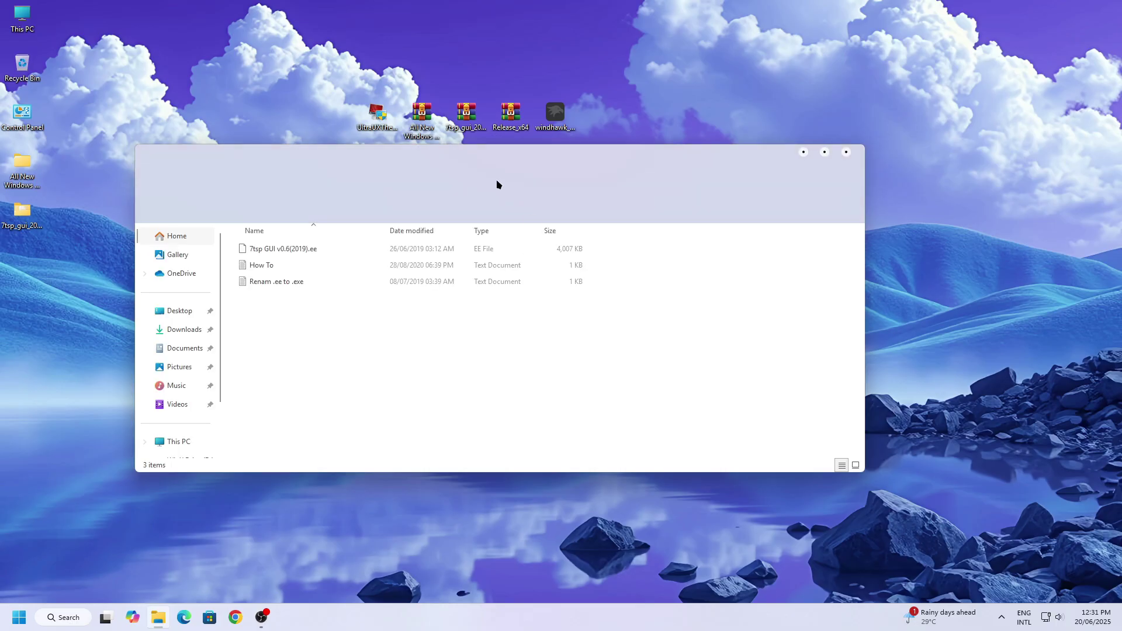
left_click_drag(487, 156, 742, 156)
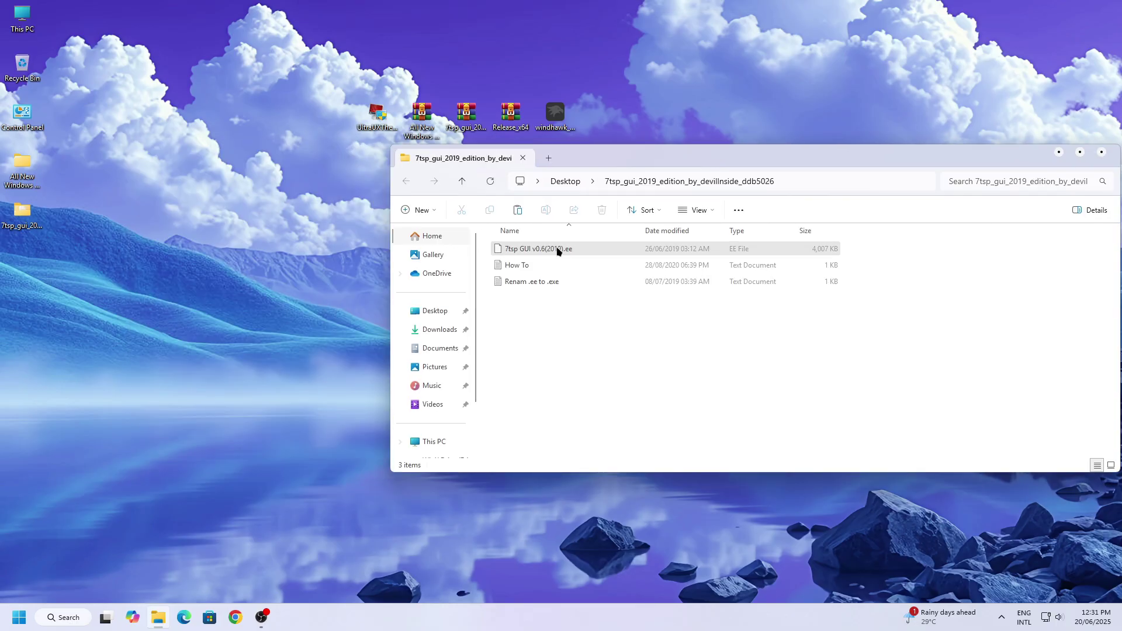
- Change the 7tsp GUI v0.6(2019) file's extension to .exe and accept the extension change
right_click(558, 251)
left_click(649, 262)
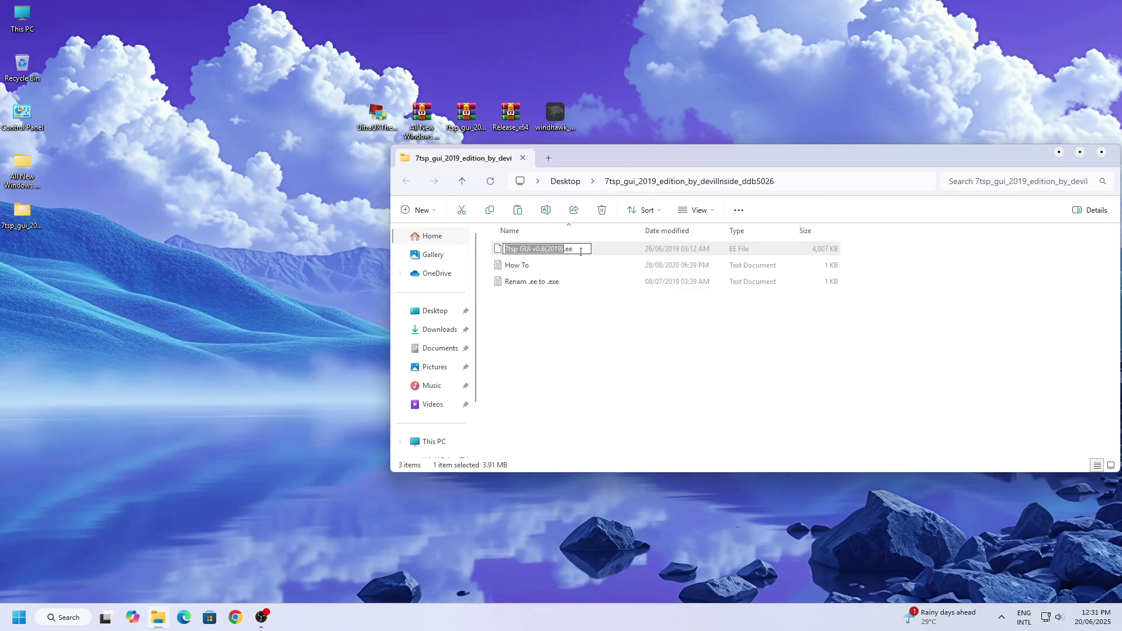
left_click(568, 250)
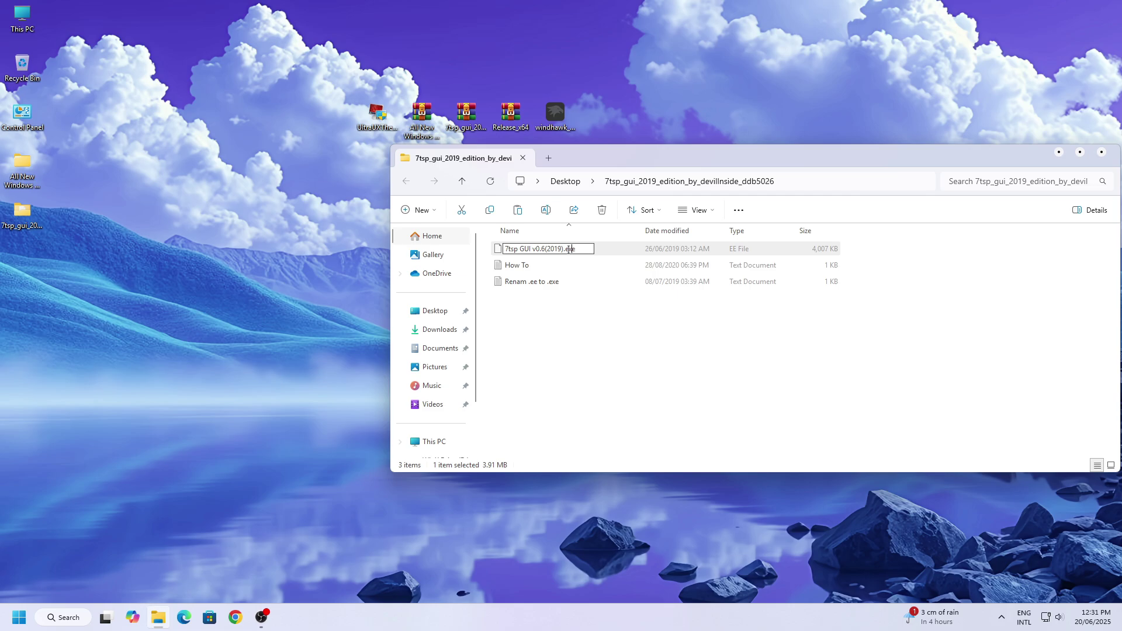
left_click(632, 347)
left_click(611, 312)
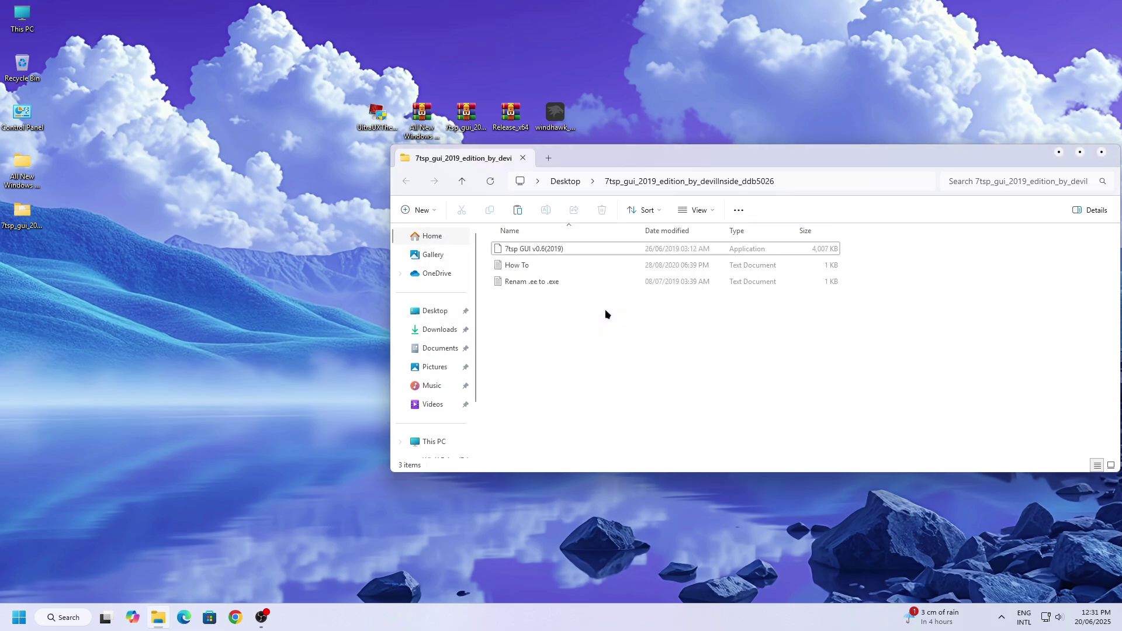
- Run 7tsp GUI v0.6(2019) as administrator and allow it to make changes
left_click_drag(646, 166, 432, 181)
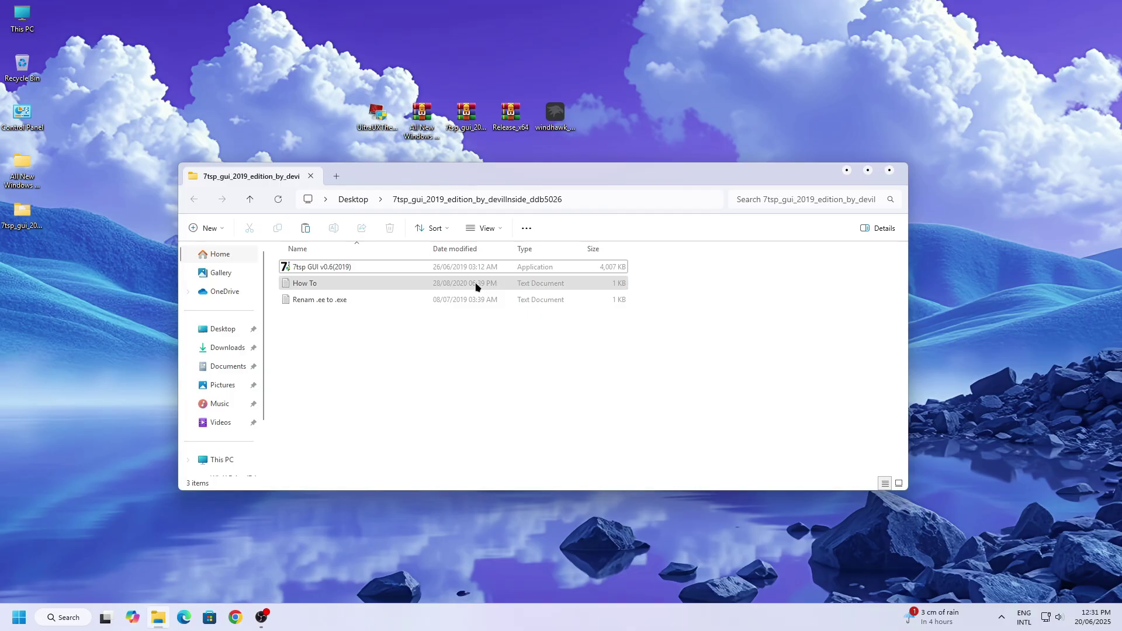
left_click(438, 269)
right_click(438, 270)
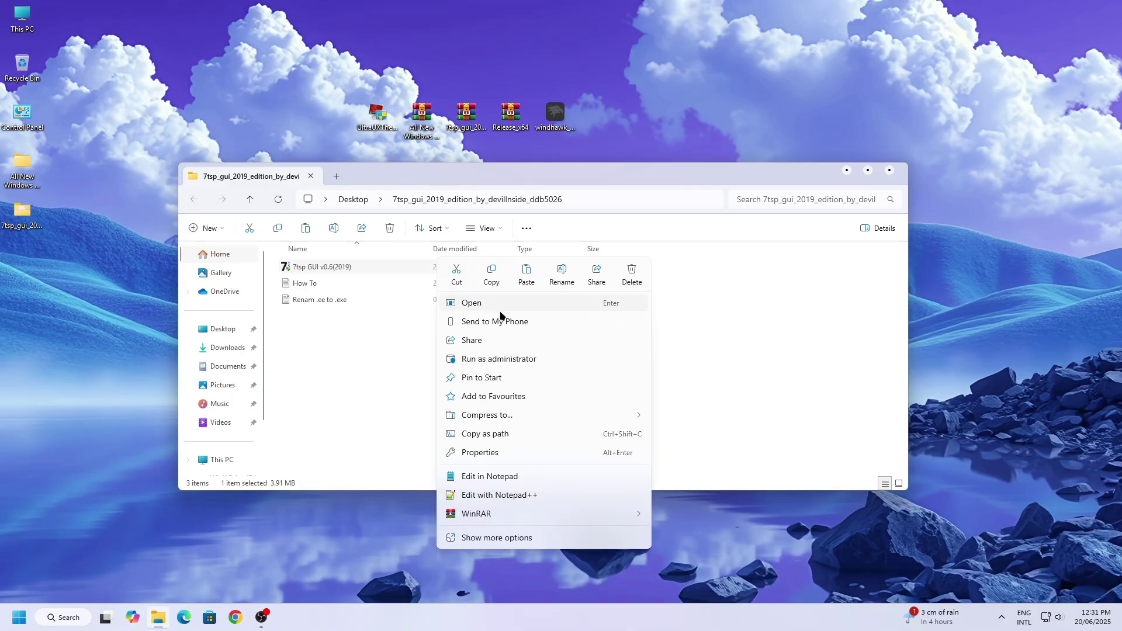
left_click(520, 358)
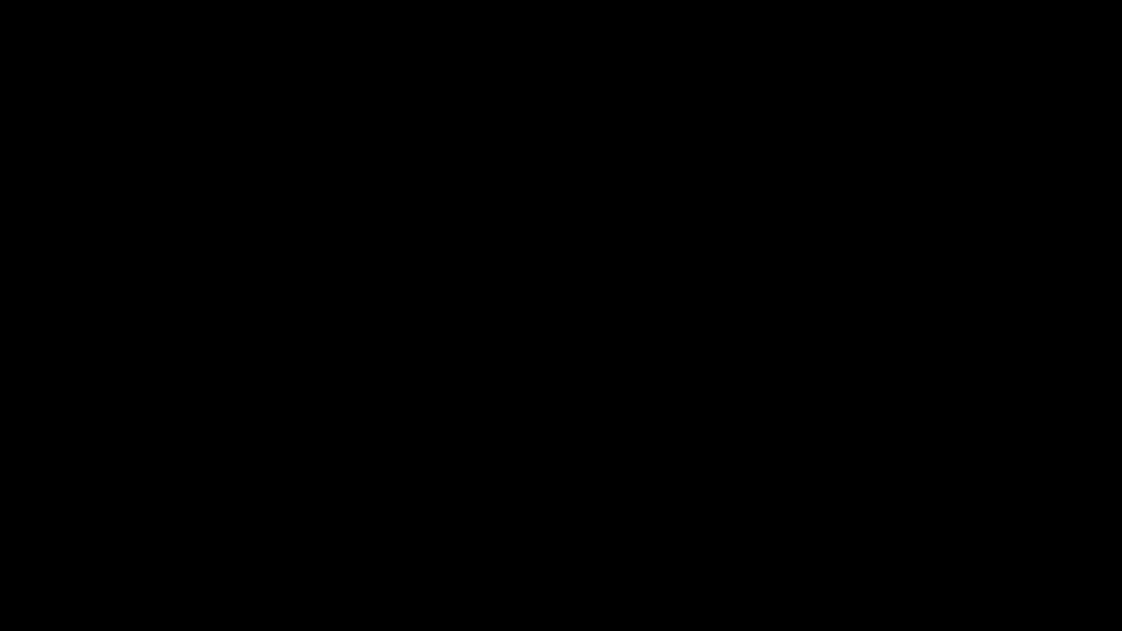
left_click(524, 403)
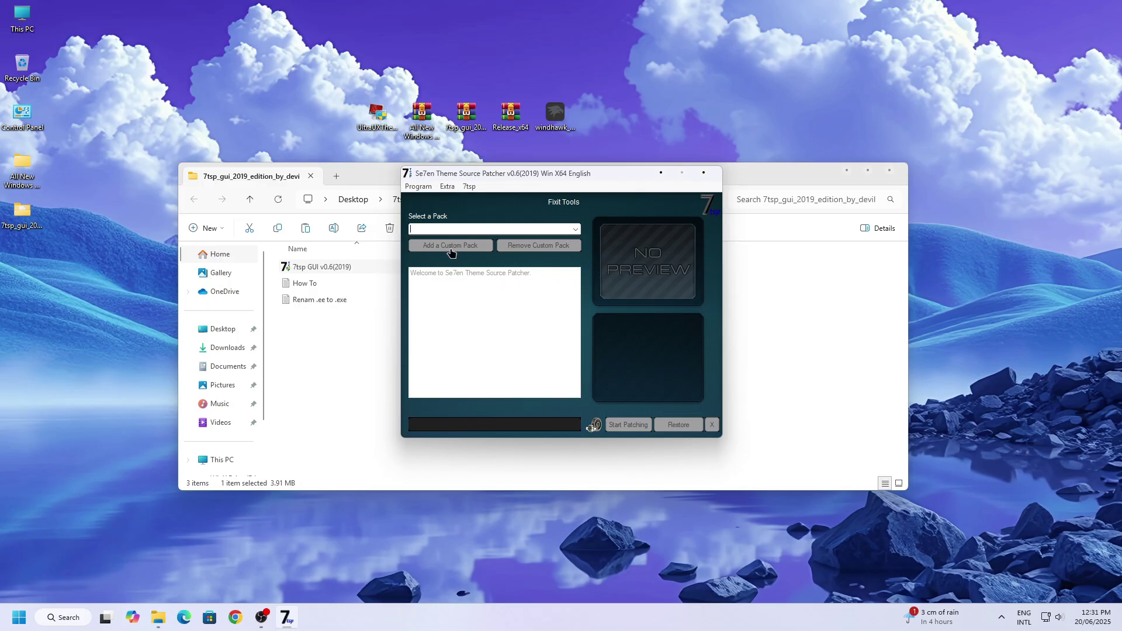
- Add the custom pack 7tsp All New Windows 12 Icon Pack.7z from the theme's 7TSP ICON folder
left_click(451, 246)
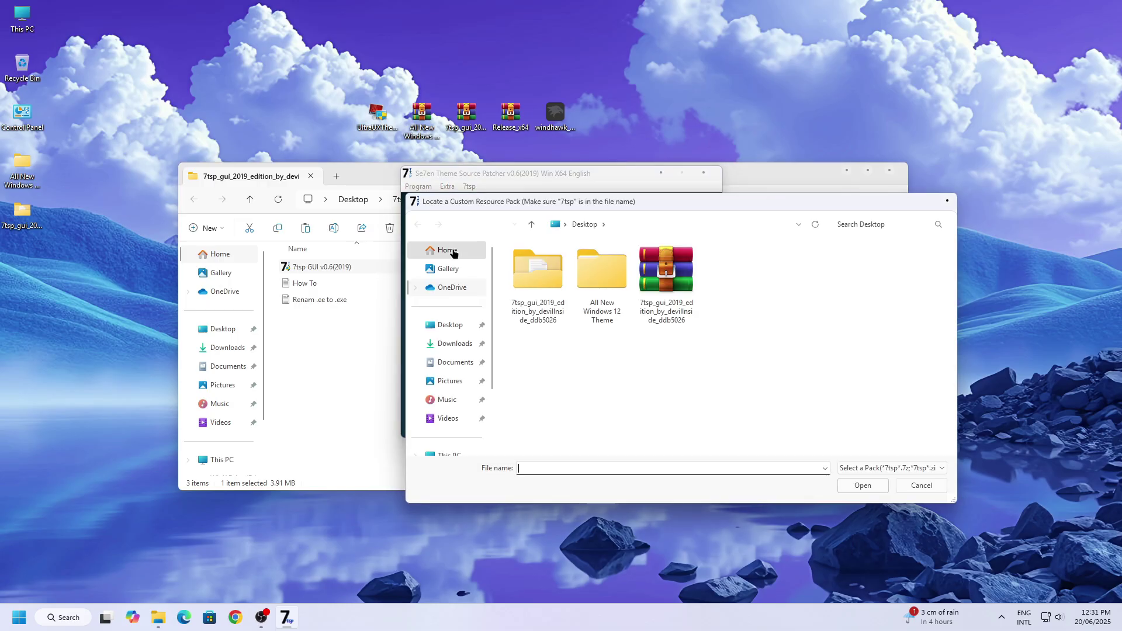
left_click(432, 325)
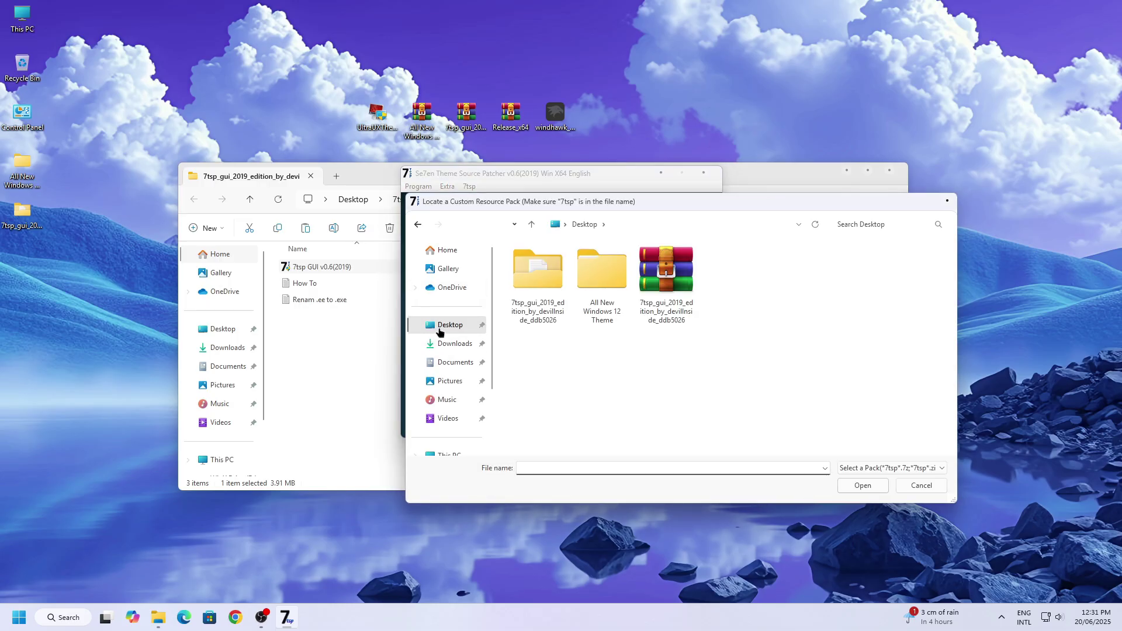
right_click(603, 288)
left_click(620, 314)
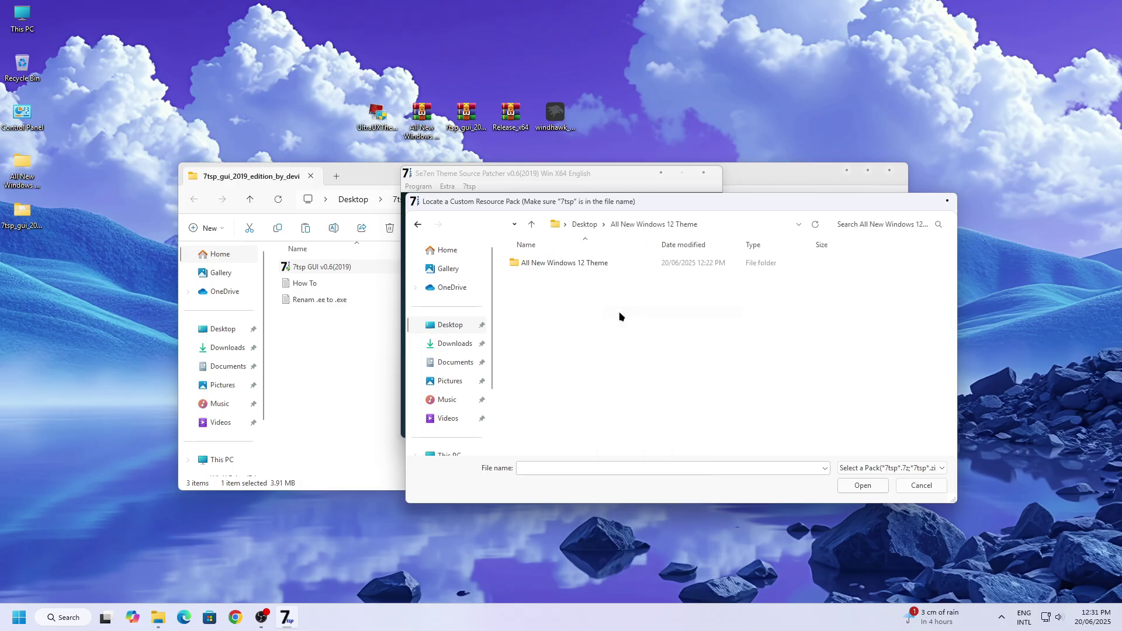
right_click(532, 267)
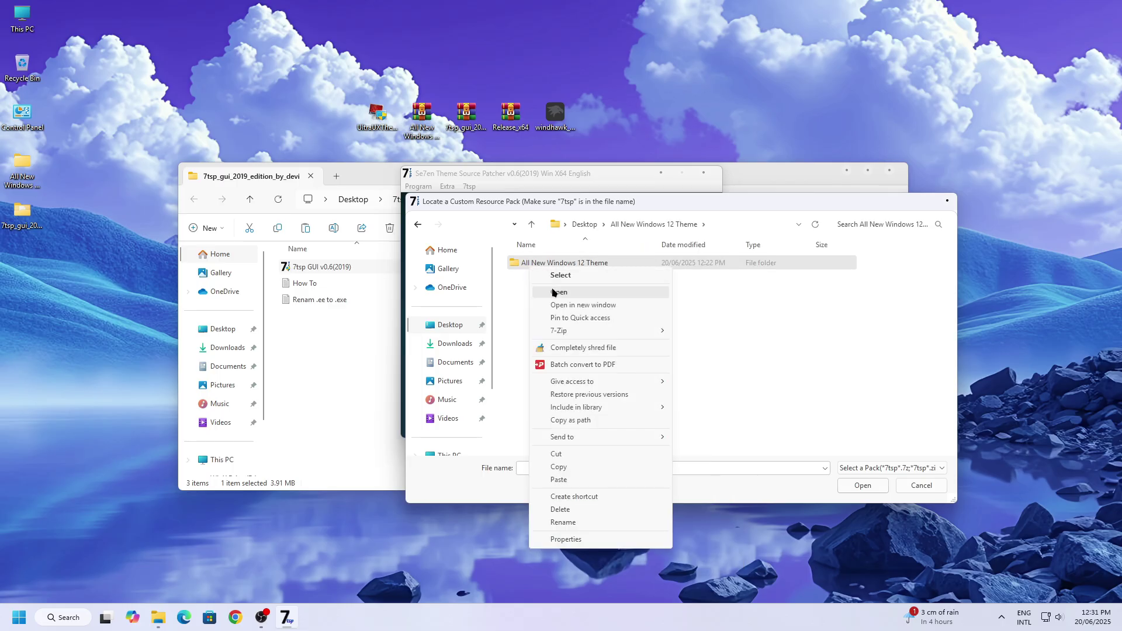
left_click(551, 291)
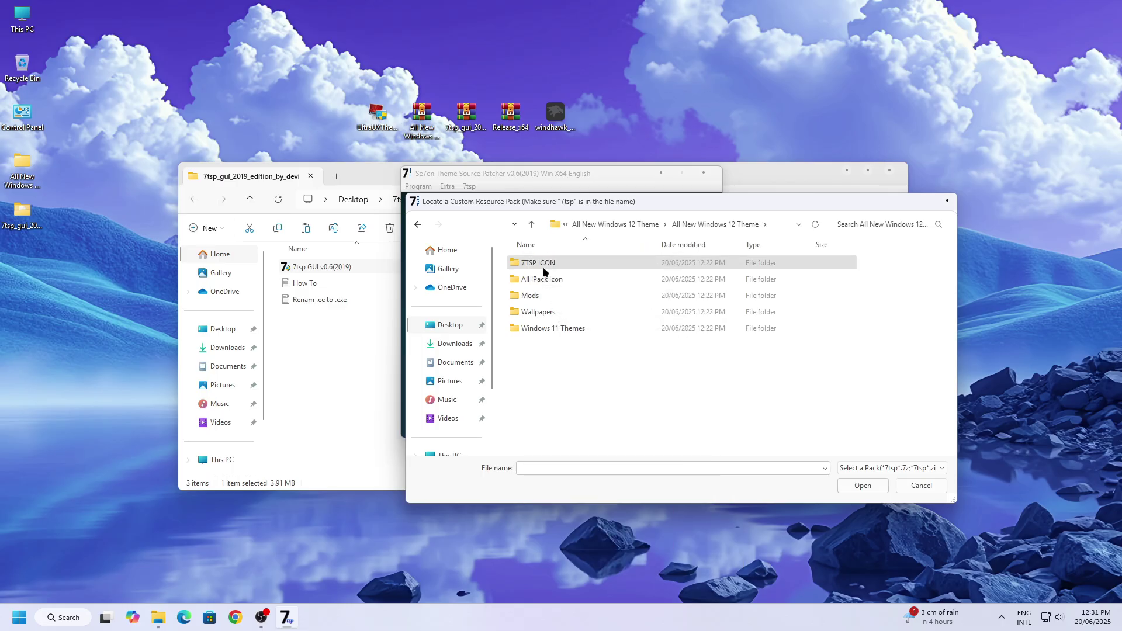
right_click(544, 266)
left_click(565, 292)
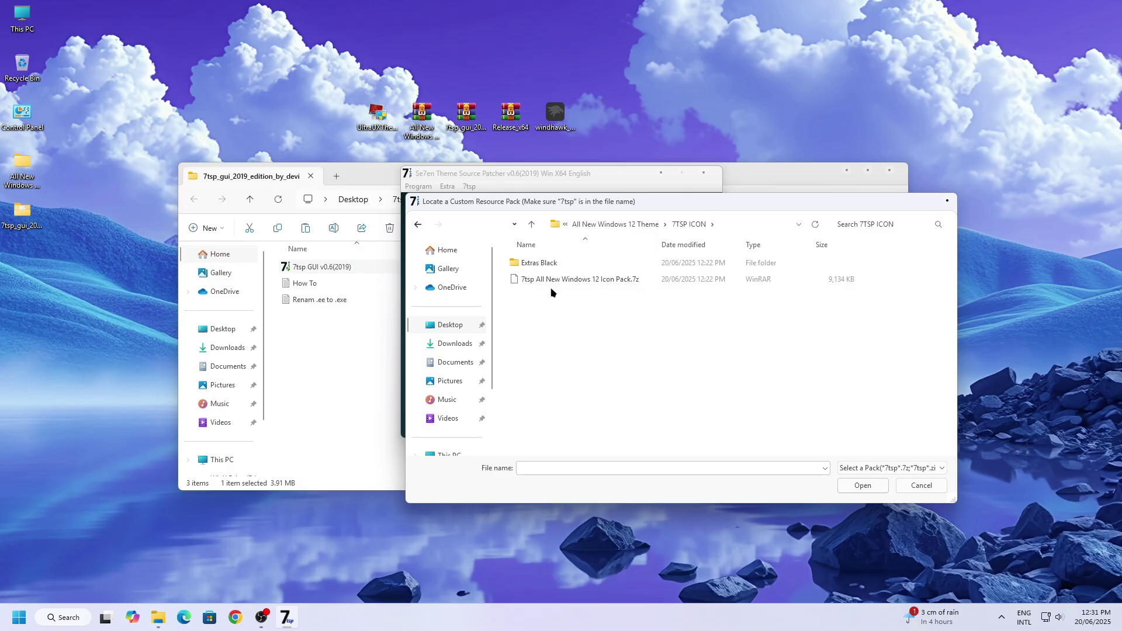
left_click(553, 281)
left_click(858, 486)
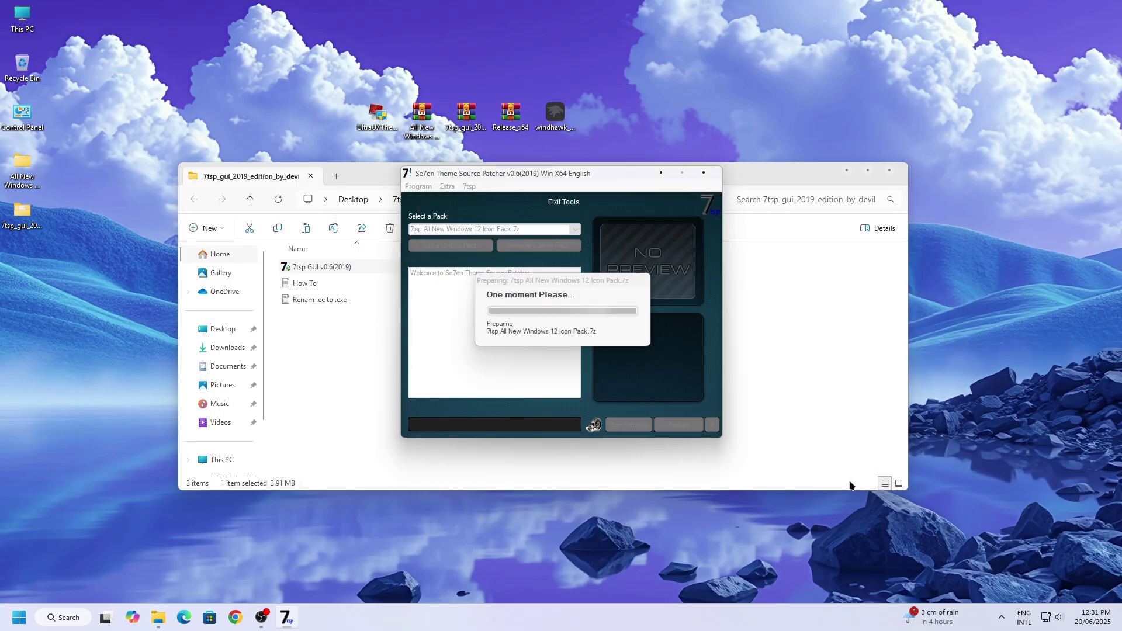
- Patch the system with the loaded Windows 12 icon pack and dismiss the completion message
mouse_move(639, 274)
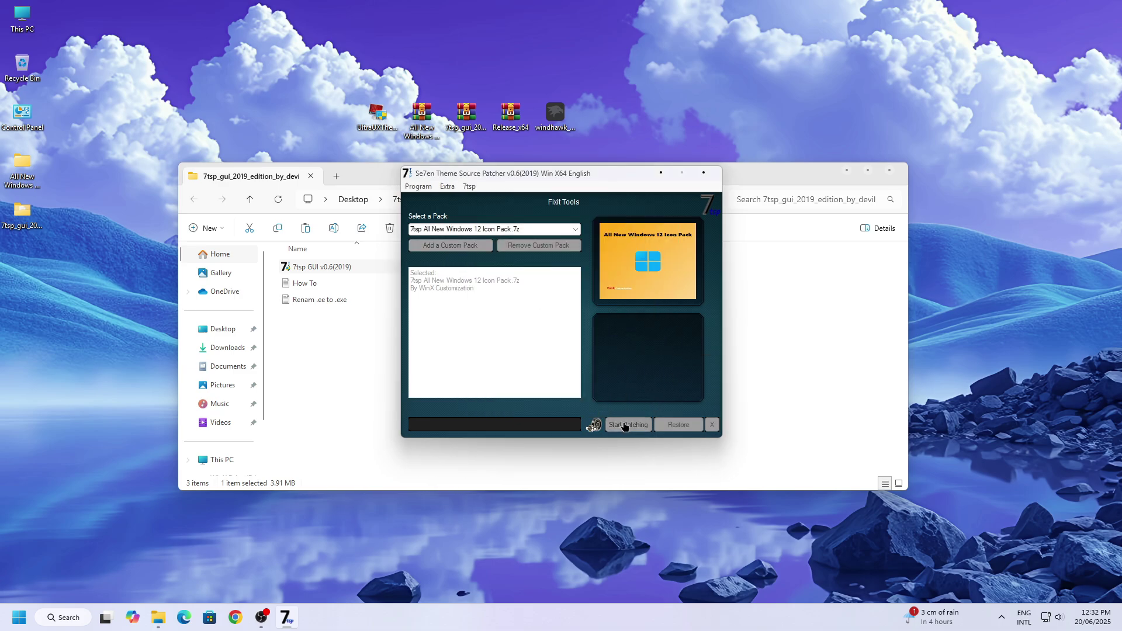
left_click(624, 426)
left_click(579, 369)
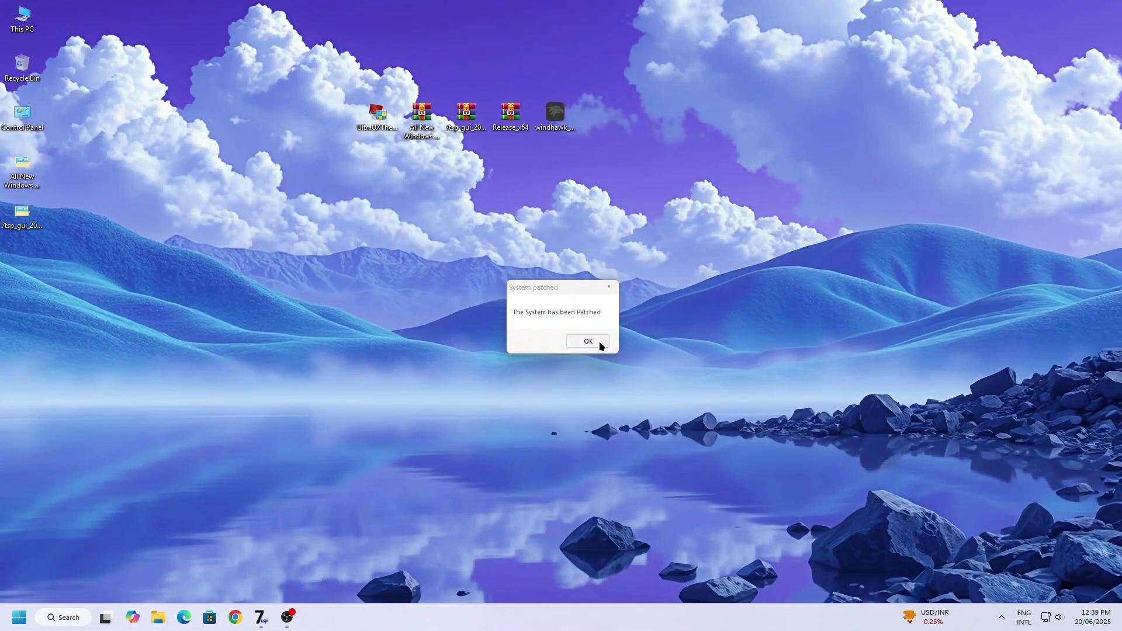
left_click(595, 345)
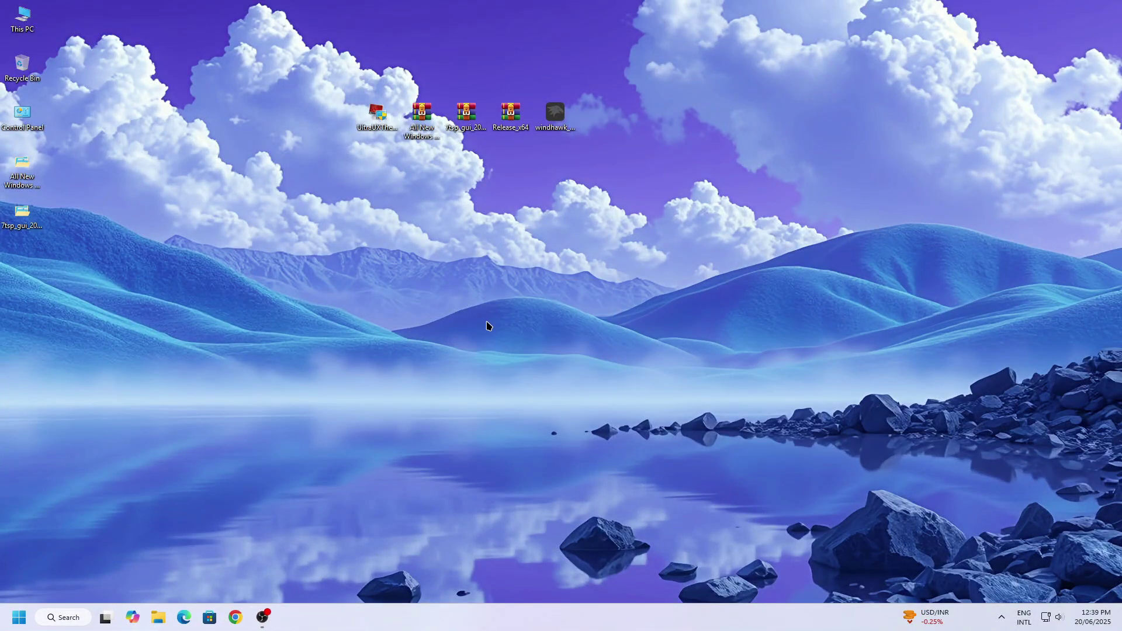
- Open This PC to check the new drive and folder icons, reposition its window and close it
right_click(30, 25)
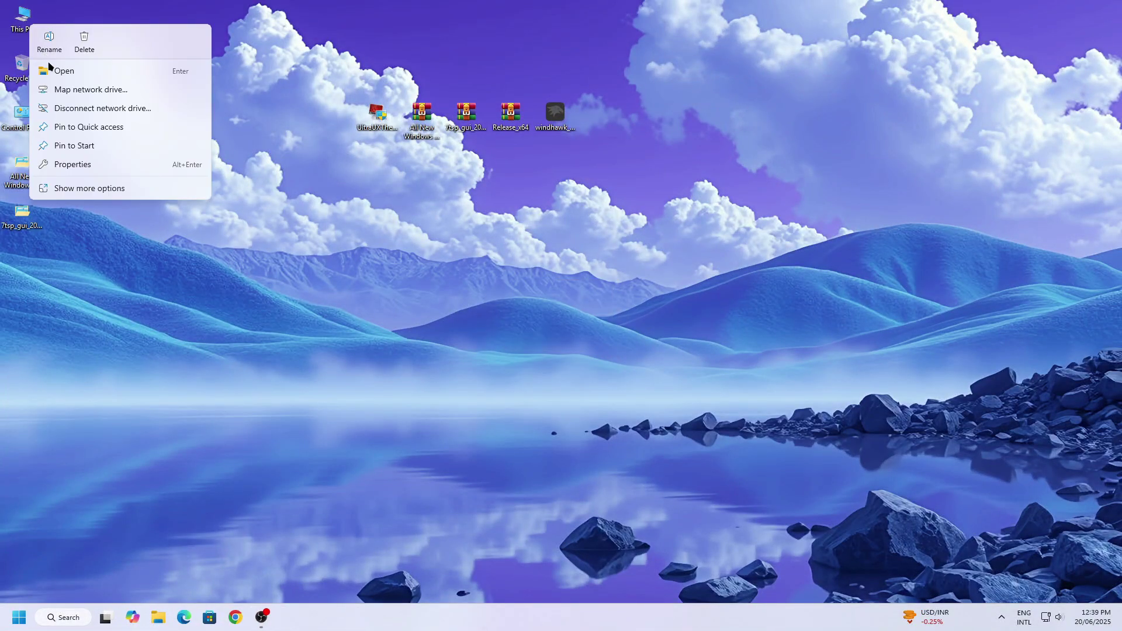
left_click(50, 66)
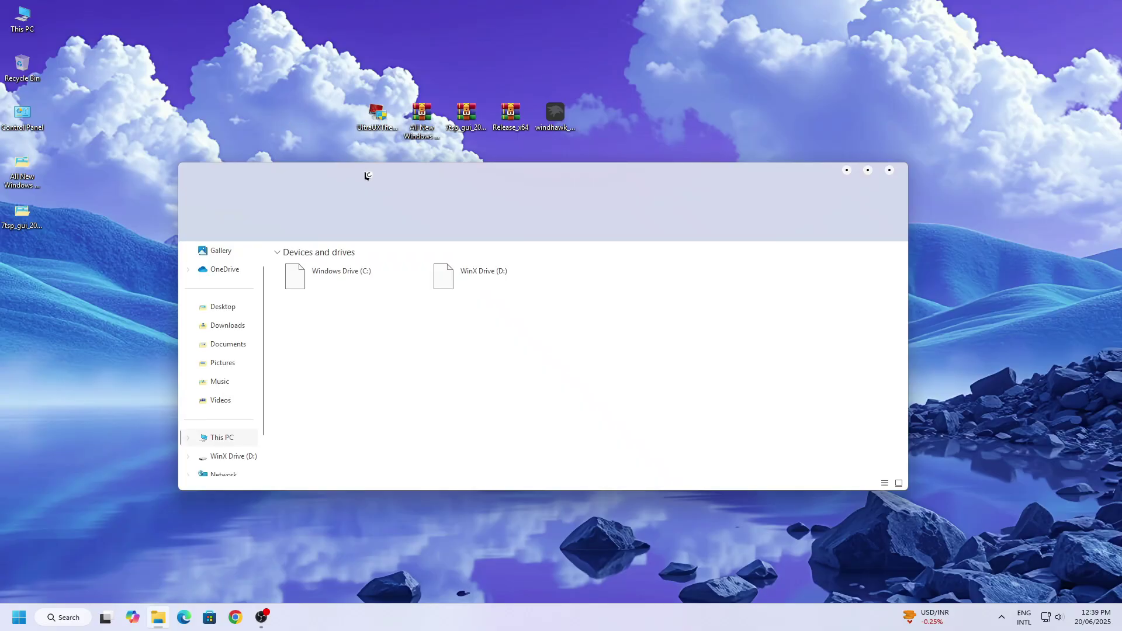
left_click_drag(368, 176, 424, 166)
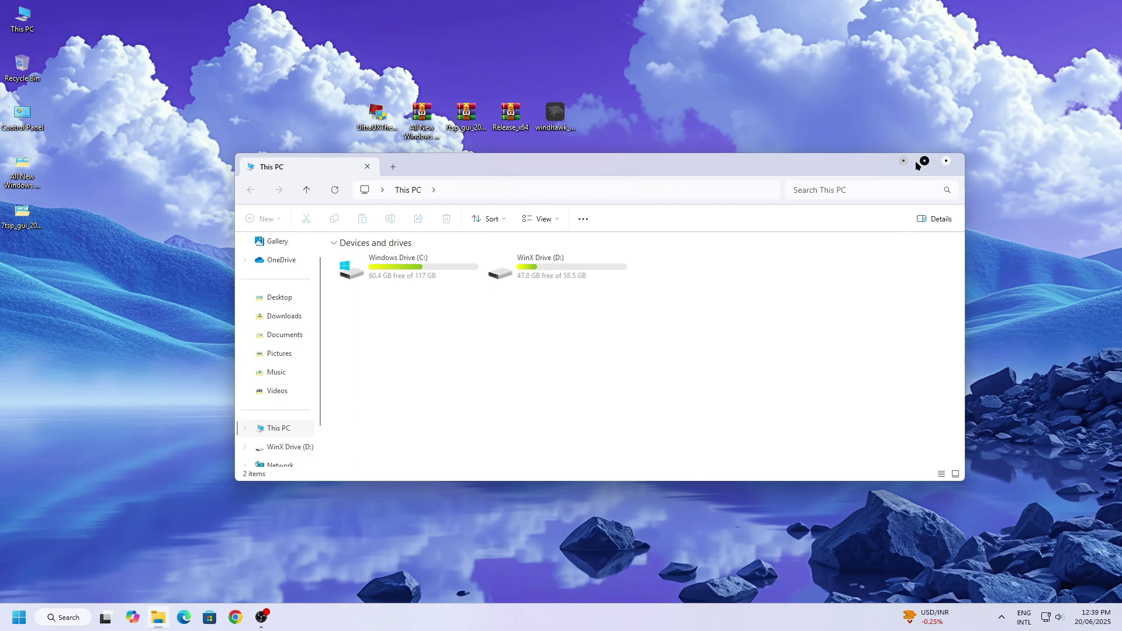
left_click(947, 161)
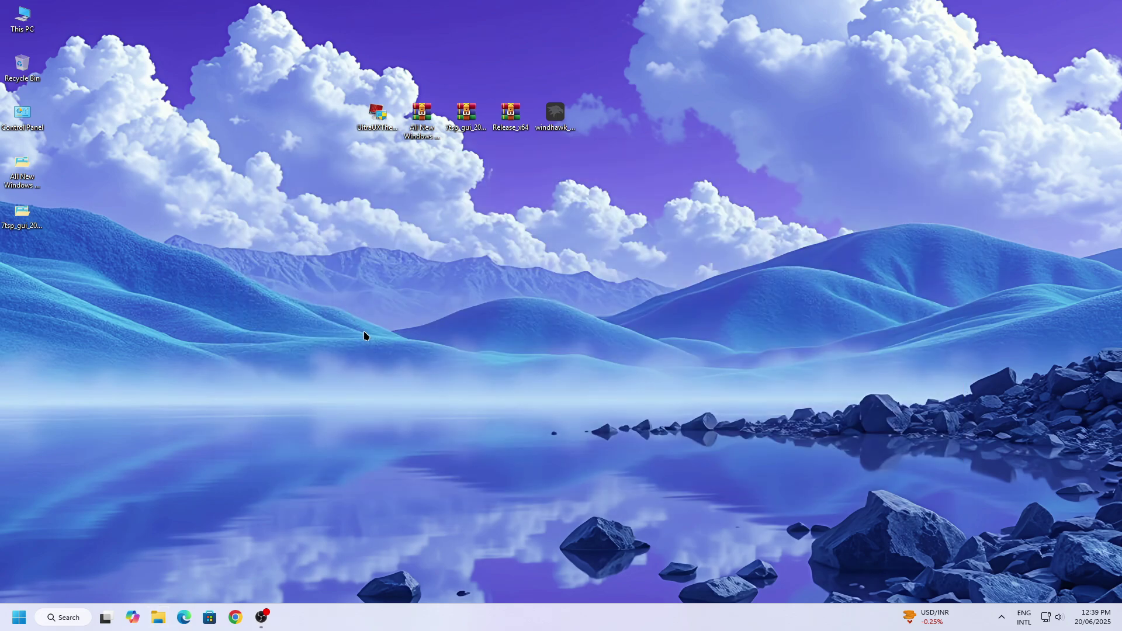
- Apply the Windows 12 - Dark theme in the personalisation settings and close them
right_click(371, 344)
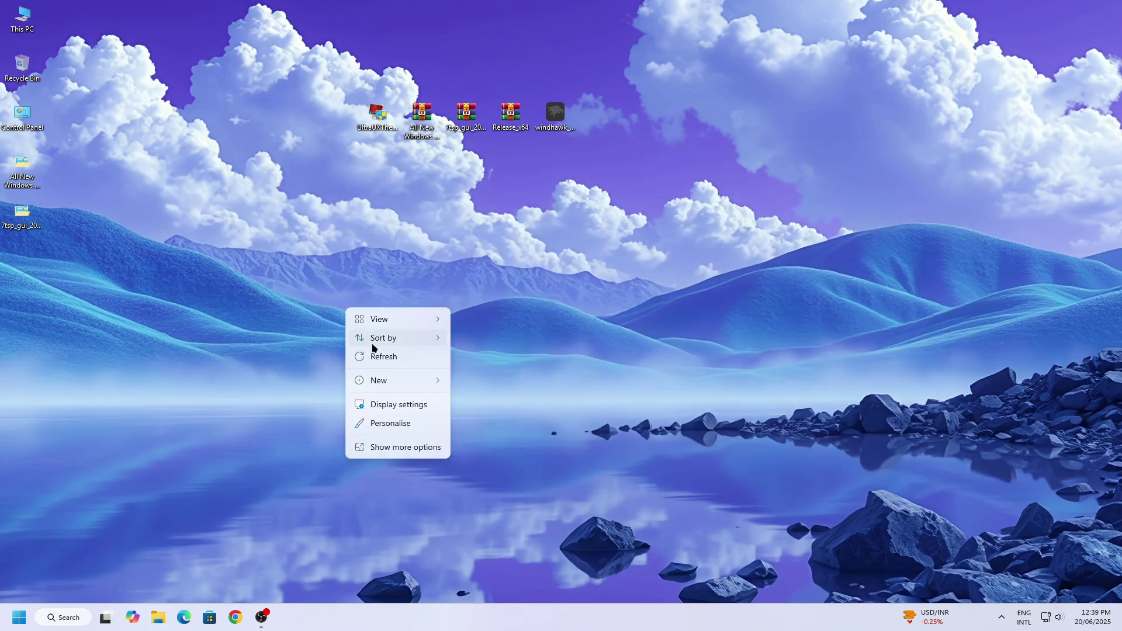
left_click(385, 424)
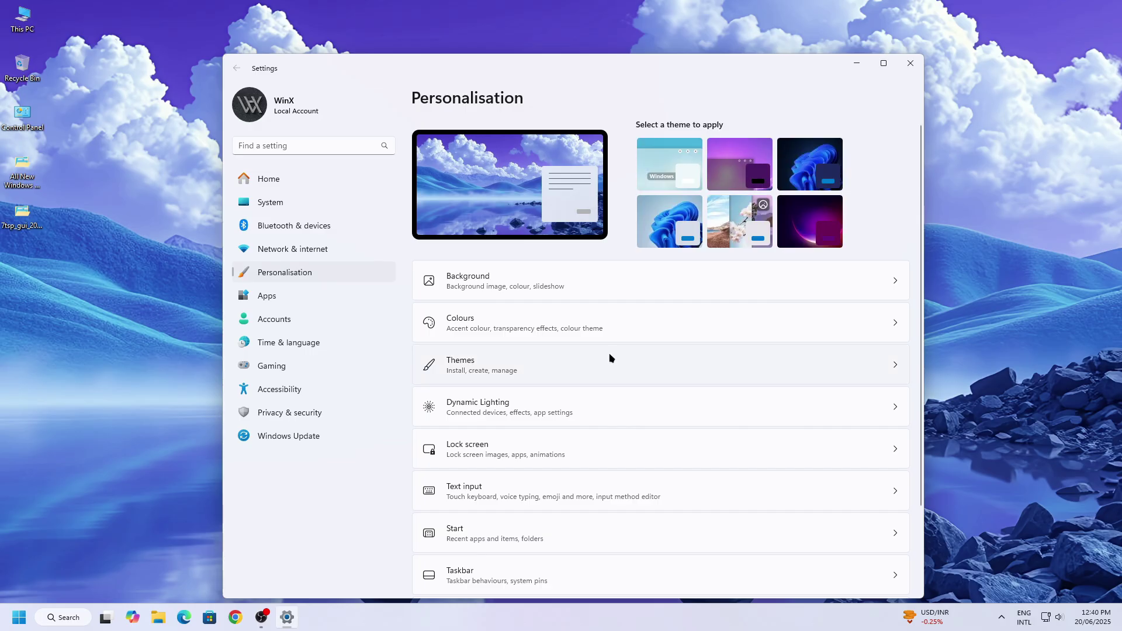
left_click(610, 358)
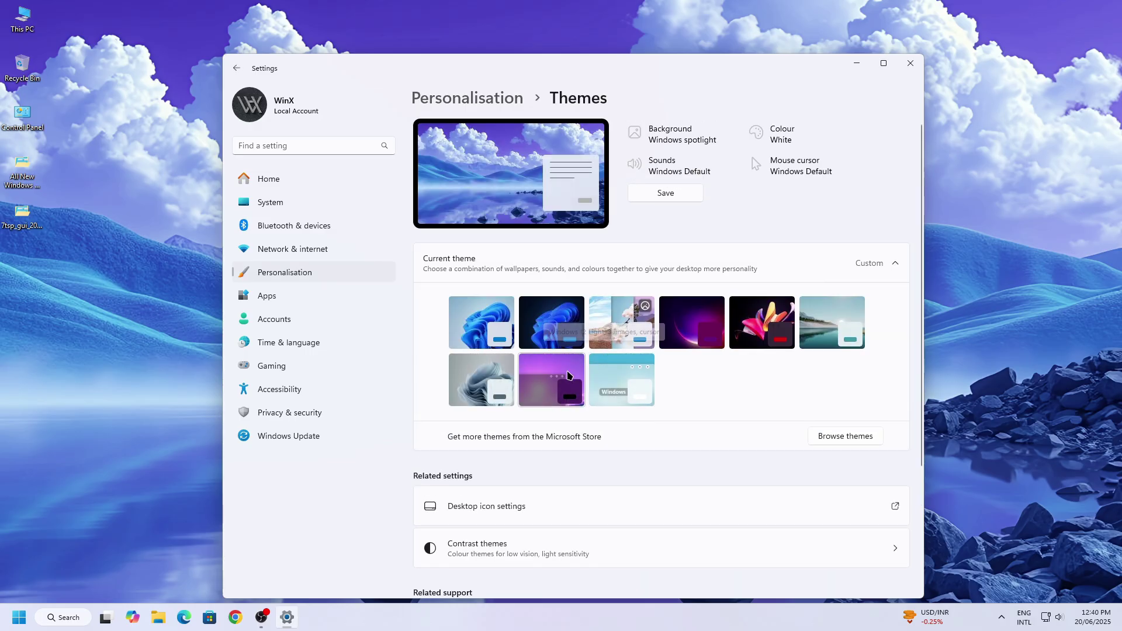
left_click(566, 374)
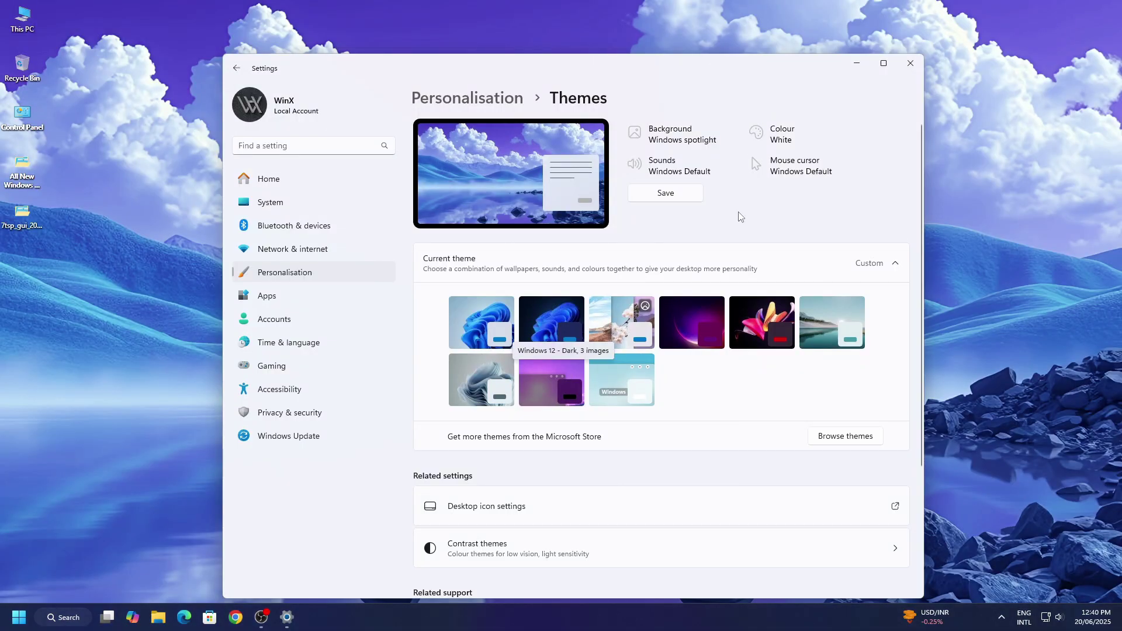
left_click(910, 62)
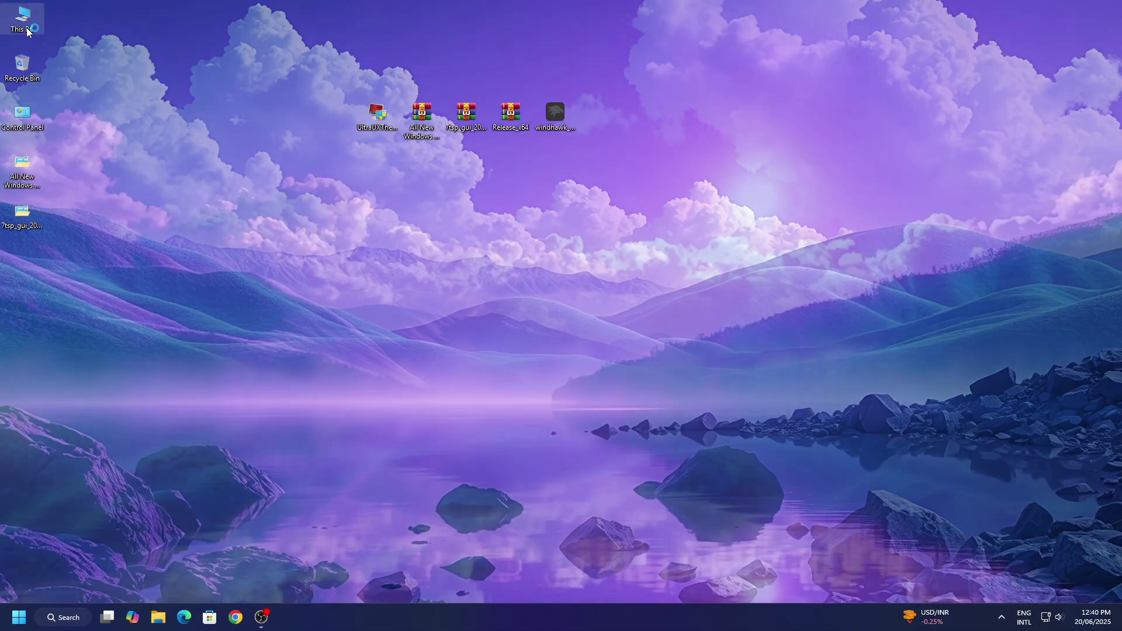
- Open Windows Drive (C:) from This PC to examine the drive and folder icons in the dark theme
right_click(26, 26)
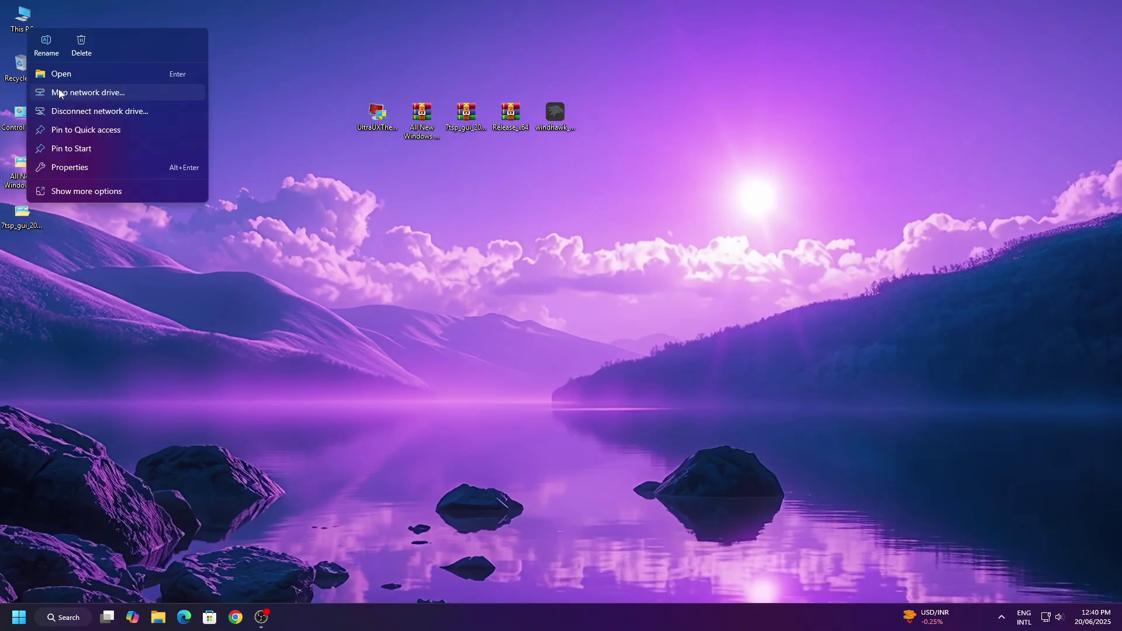
left_click(58, 73)
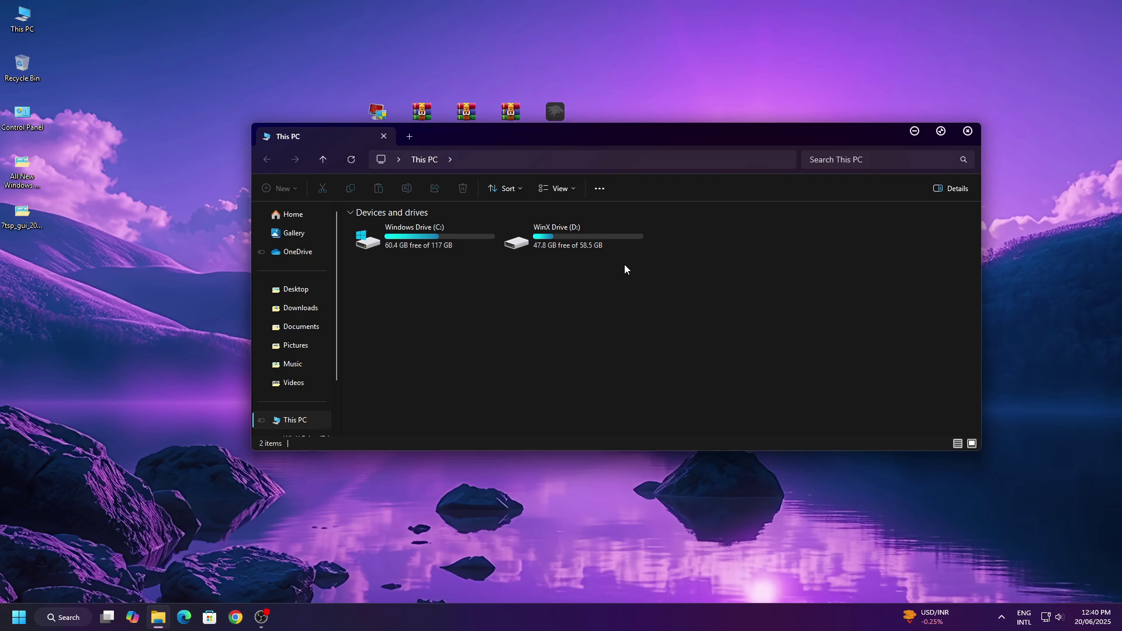
left_click(555, 245)
left_click(440, 246)
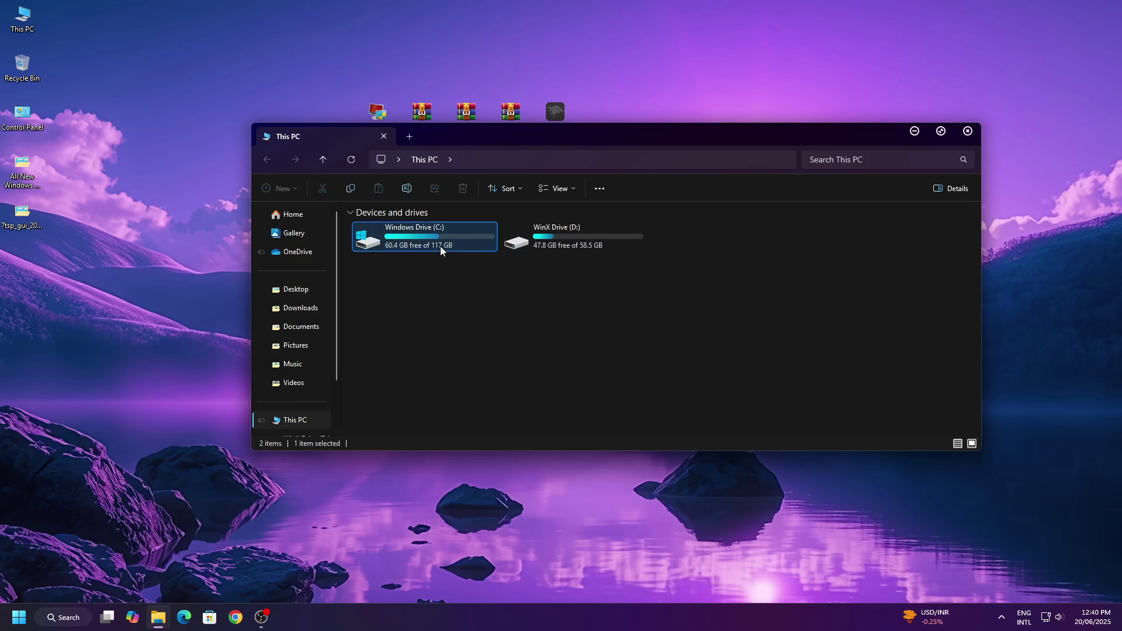
right_click(440, 246)
left_click(460, 289)
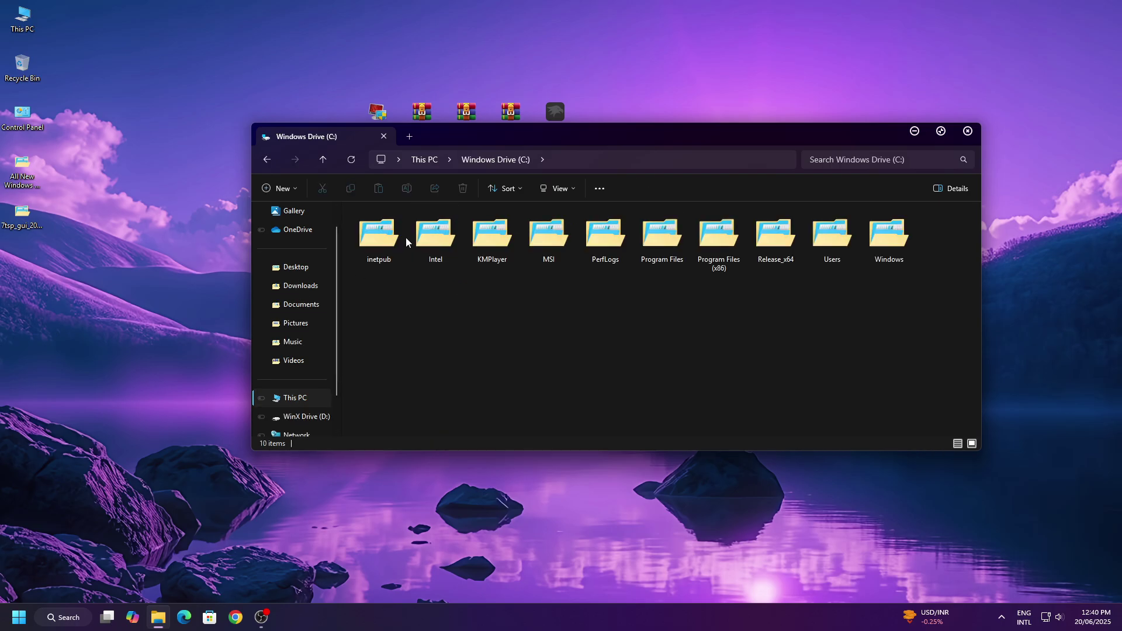
left_click(553, 249)
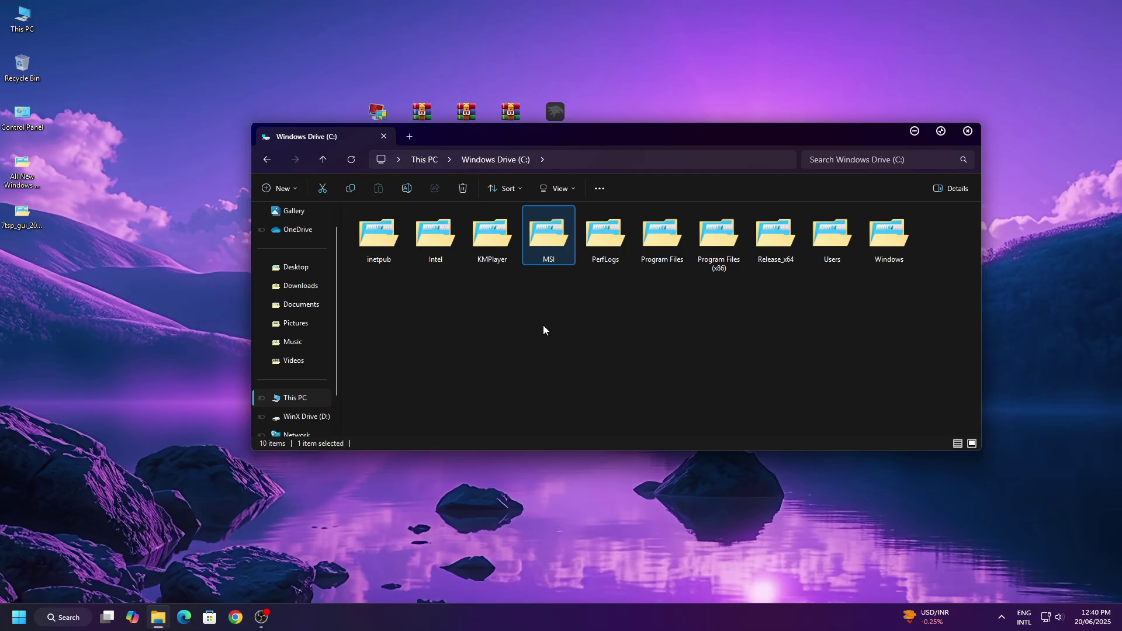
- Try different icon sizes for the C: drive contents, set the view to large icons and close the window
scroll(542, 331, "up", 1, "ctrl")
scroll(542, 330, "down", 1, "ctrl")
scroll(543, 330, "down", 1, "ctrl")
scroll(543, 327, "down", 2, "ctrl")
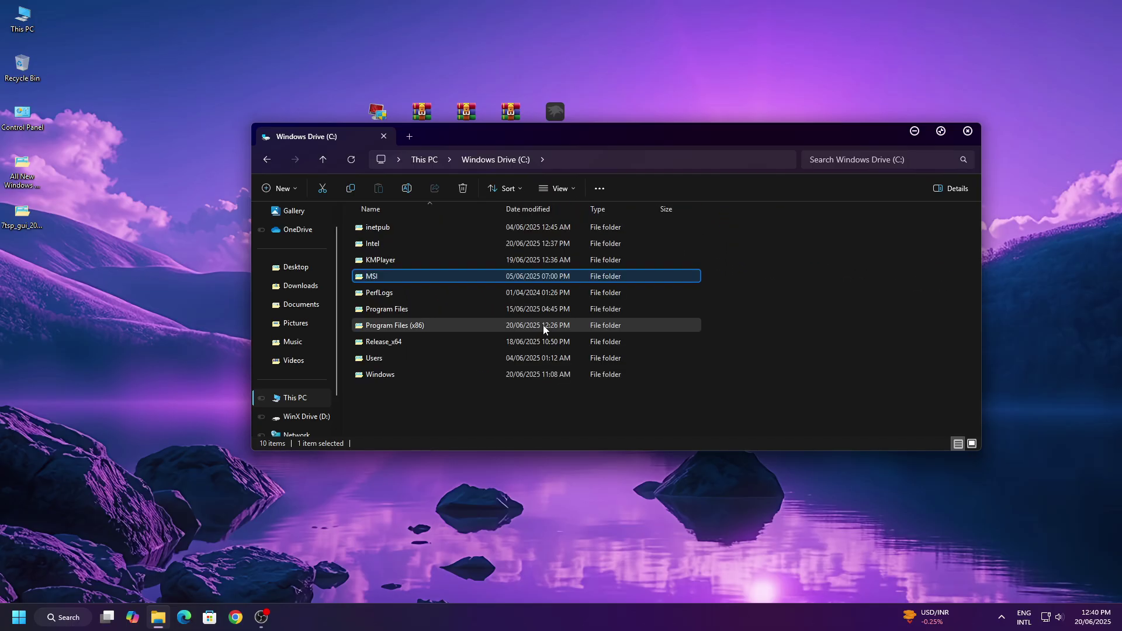
right_click(824, 262)
mouse_move(854, 272)
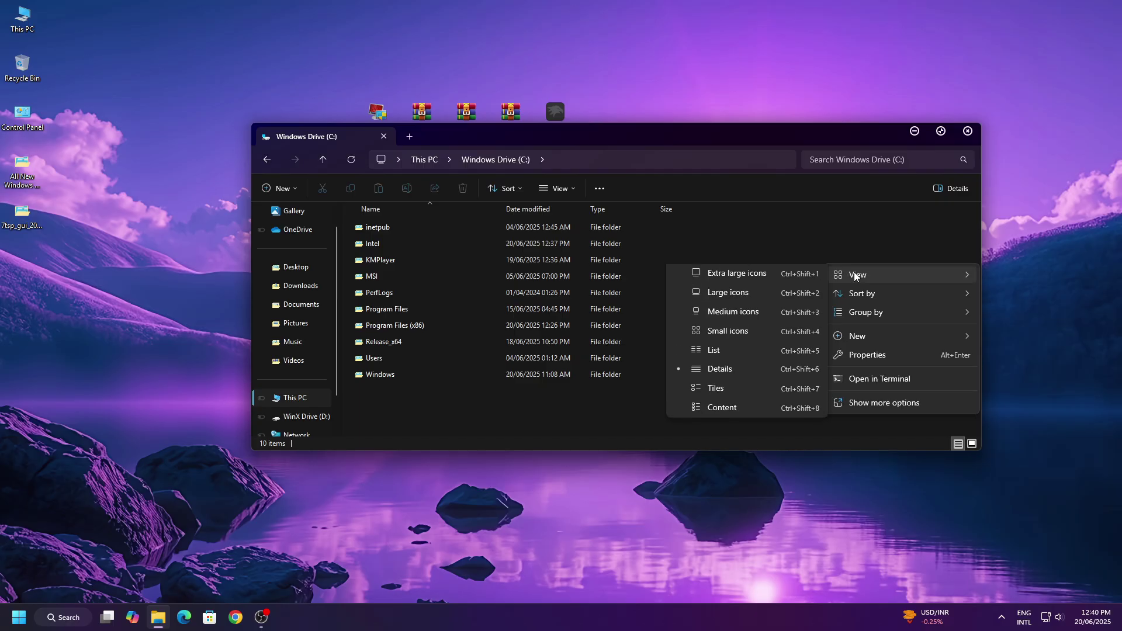
left_click(757, 295)
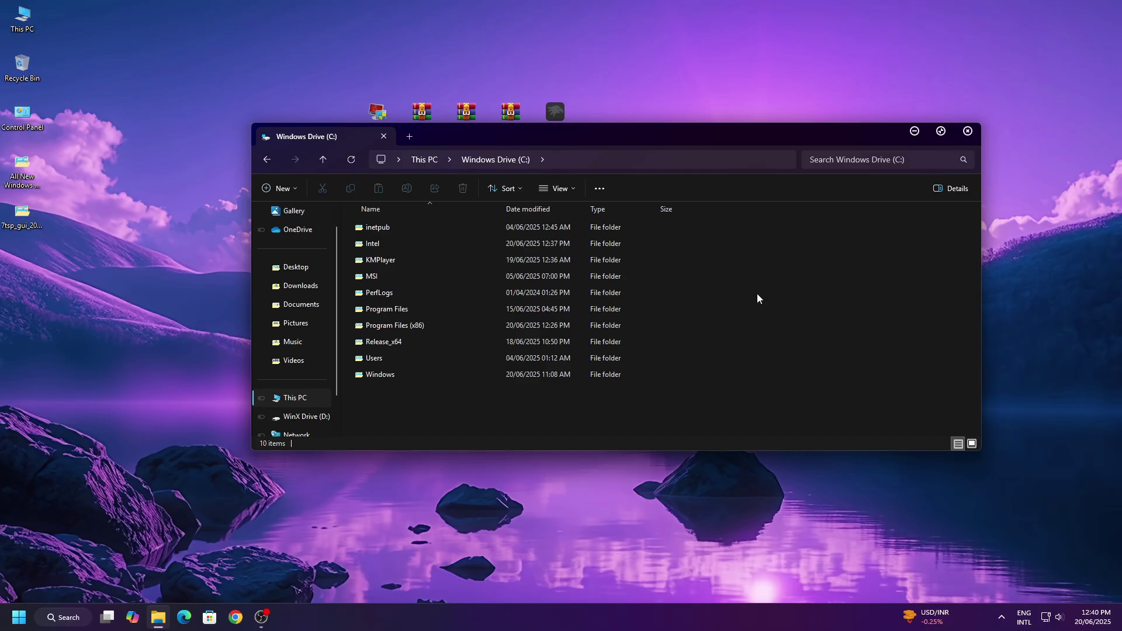
left_click(968, 132)
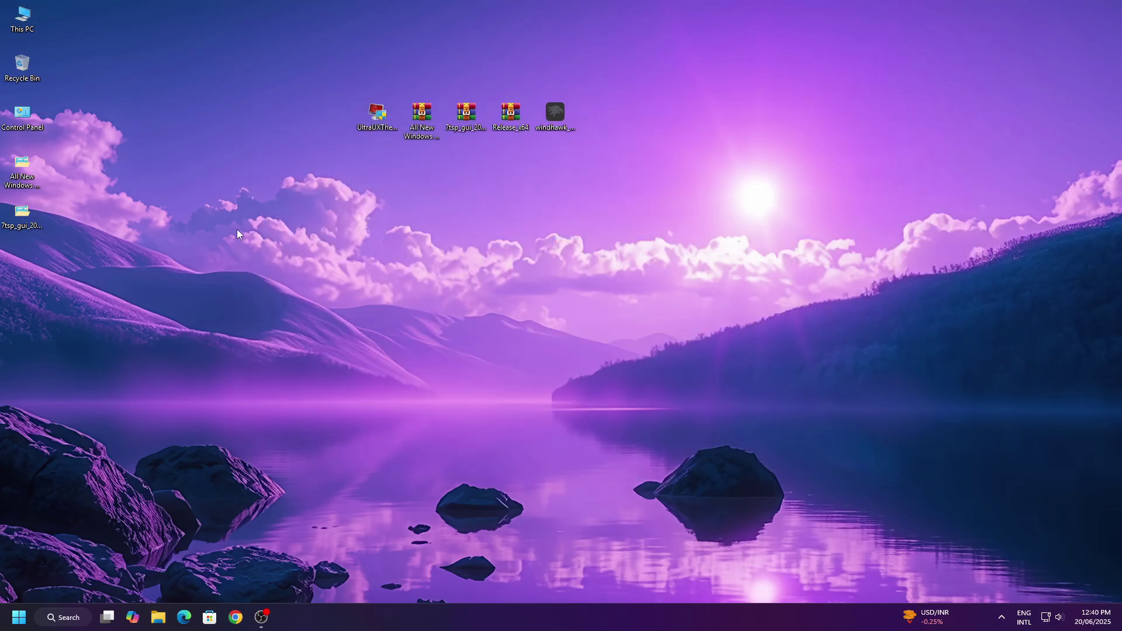
- Apply the light Windows 12 theme in the personalisation settings and close them
right_click(118, 150)
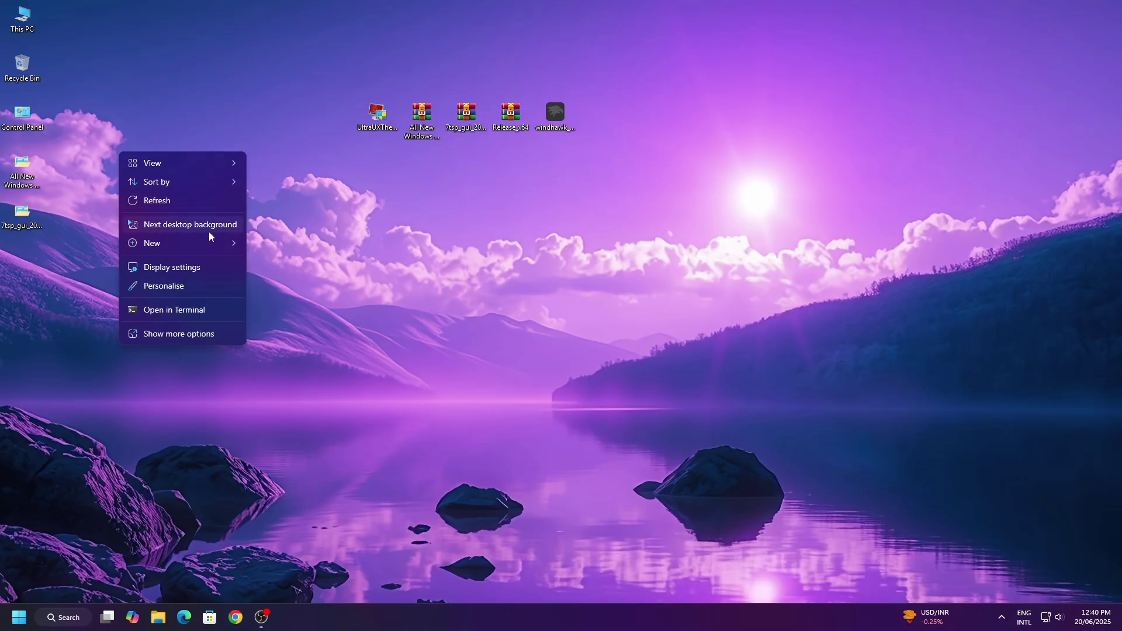
left_click(176, 282)
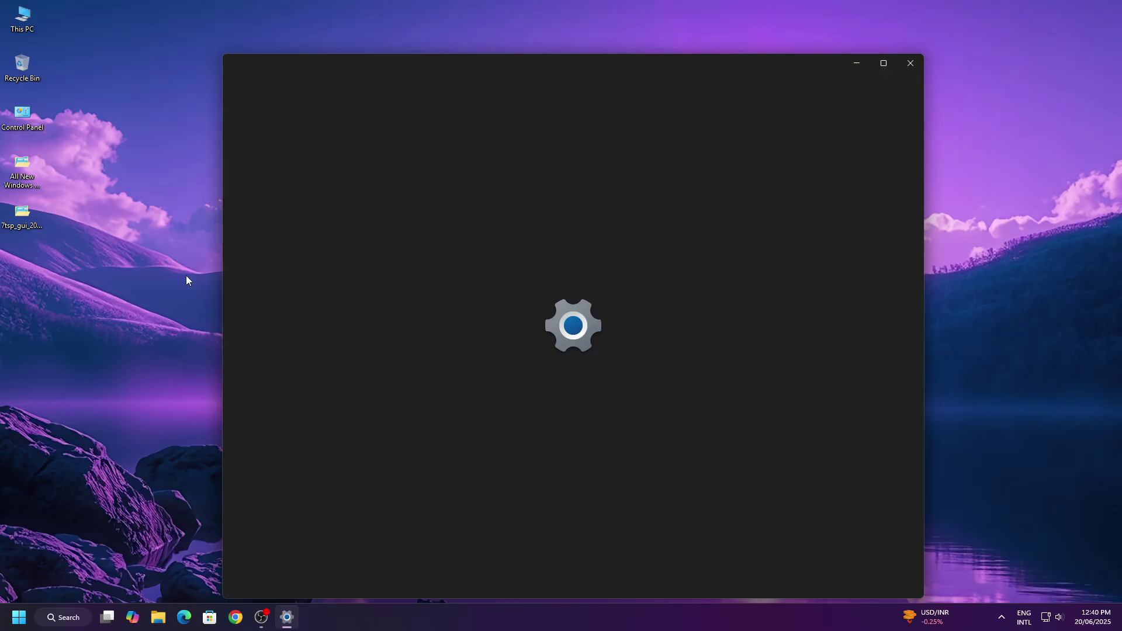
left_click(561, 358)
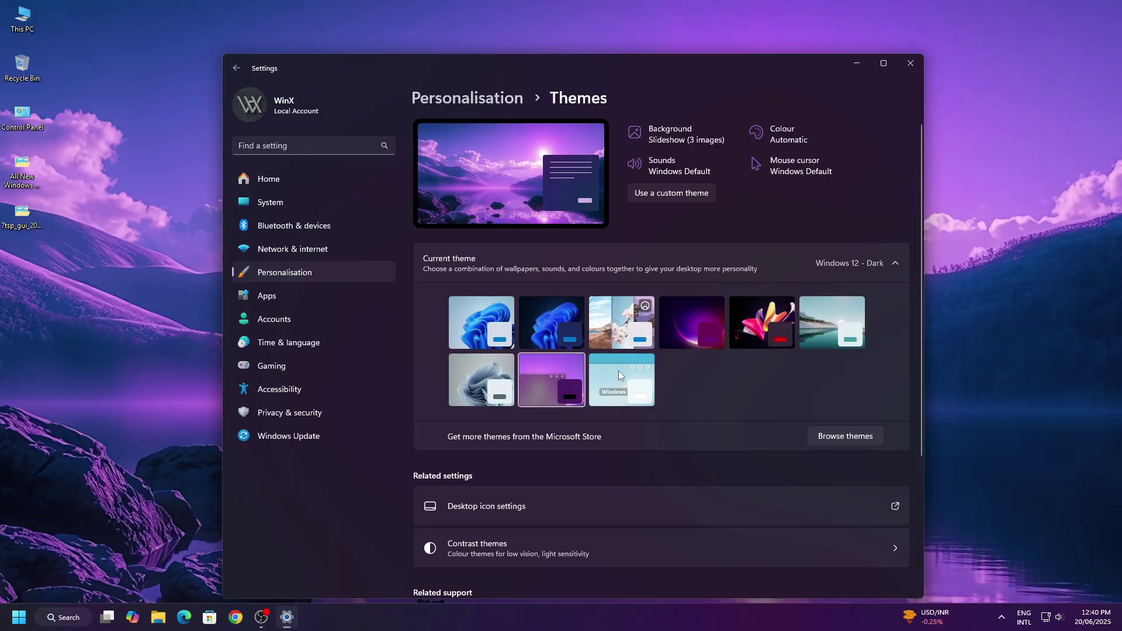
left_click(619, 371)
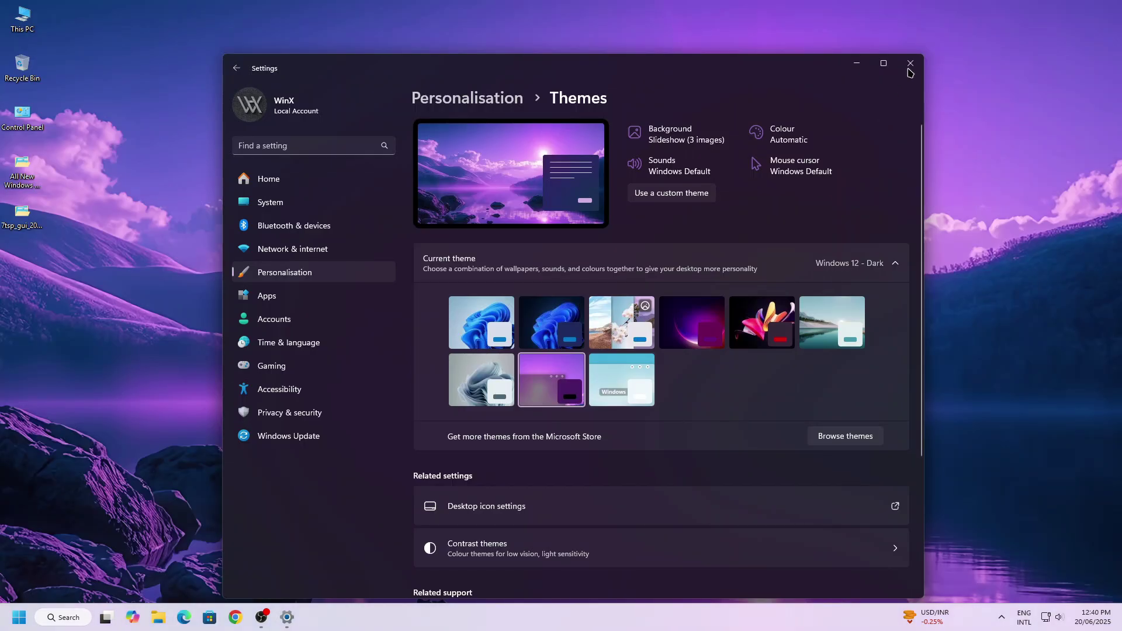
left_click(910, 64)
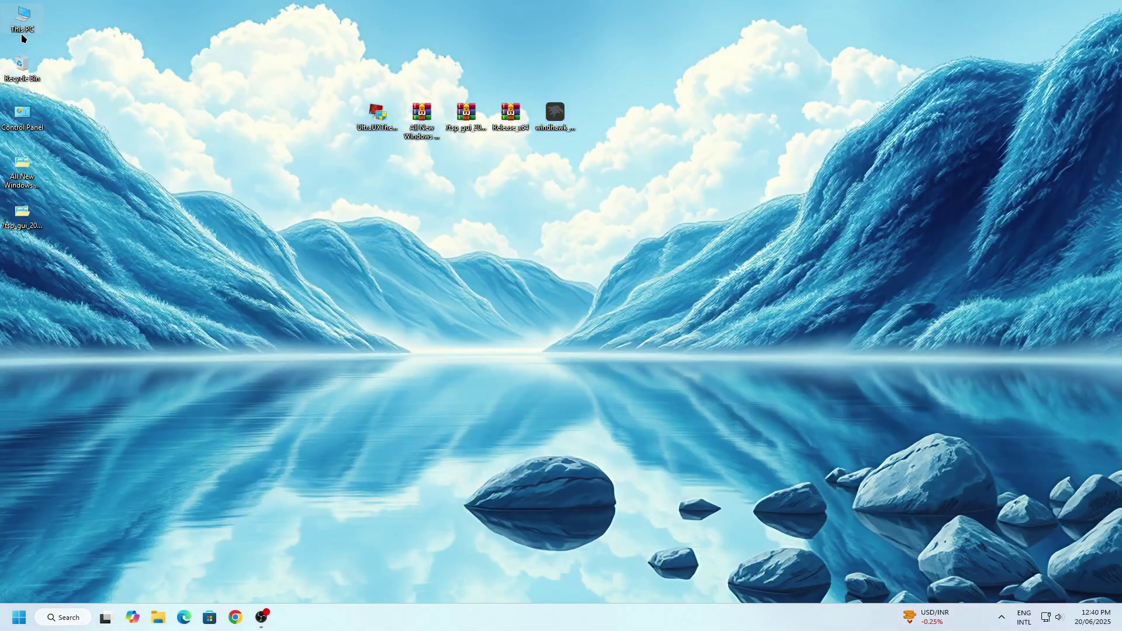
- Open Windows Drive (C:) from This PC to examine the icons in the light theme, and close the window
right_click(21, 33)
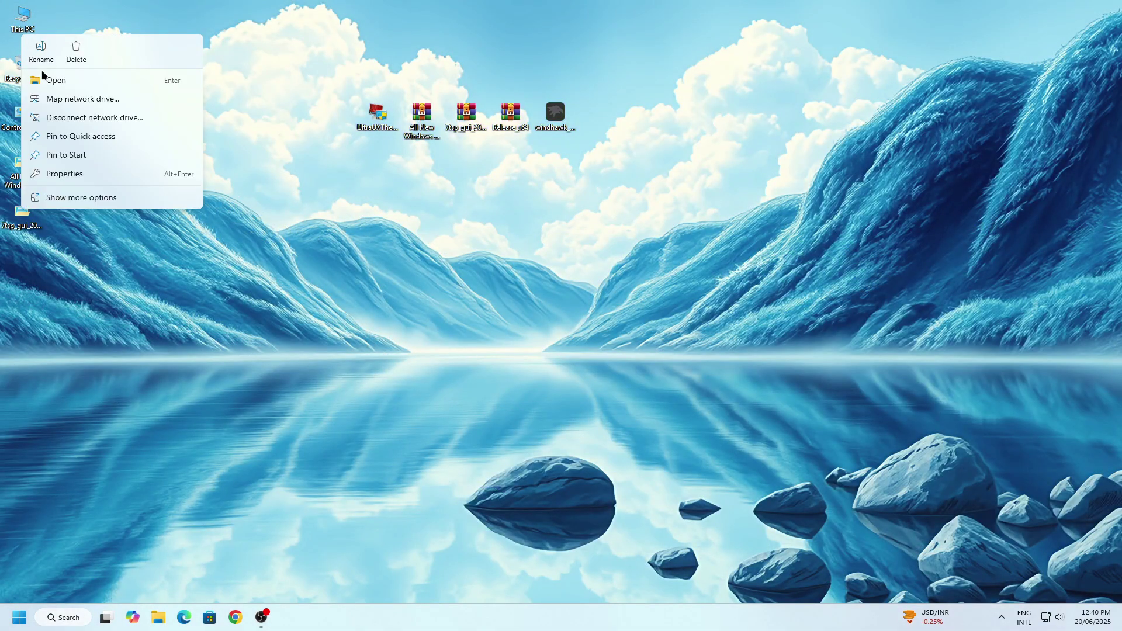
left_click(43, 78)
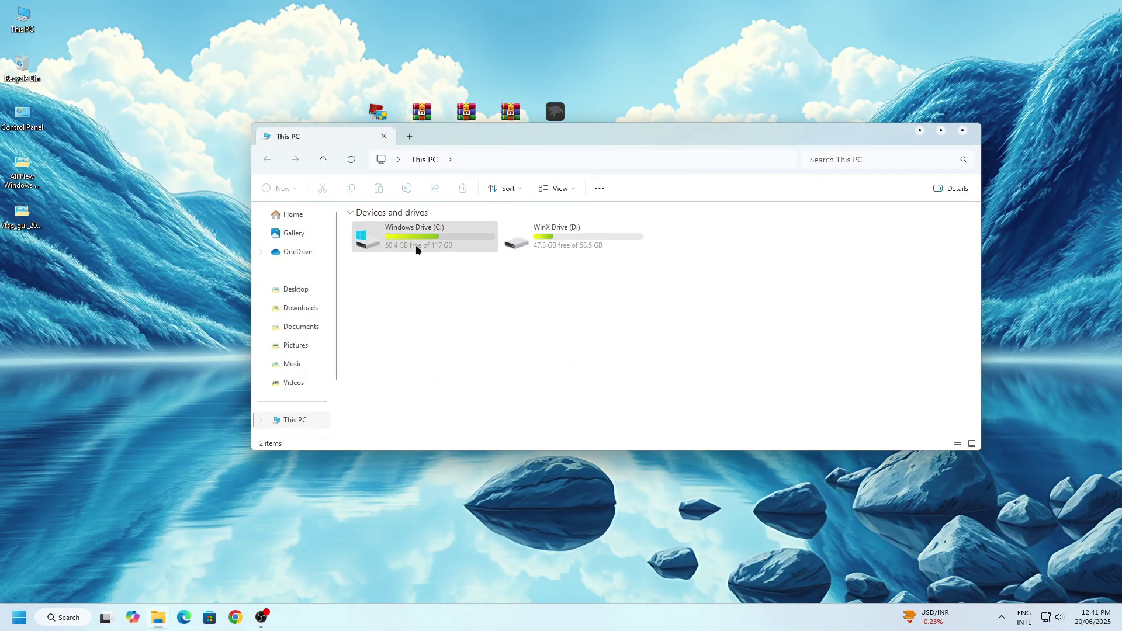
right_click(417, 250)
left_click(440, 291)
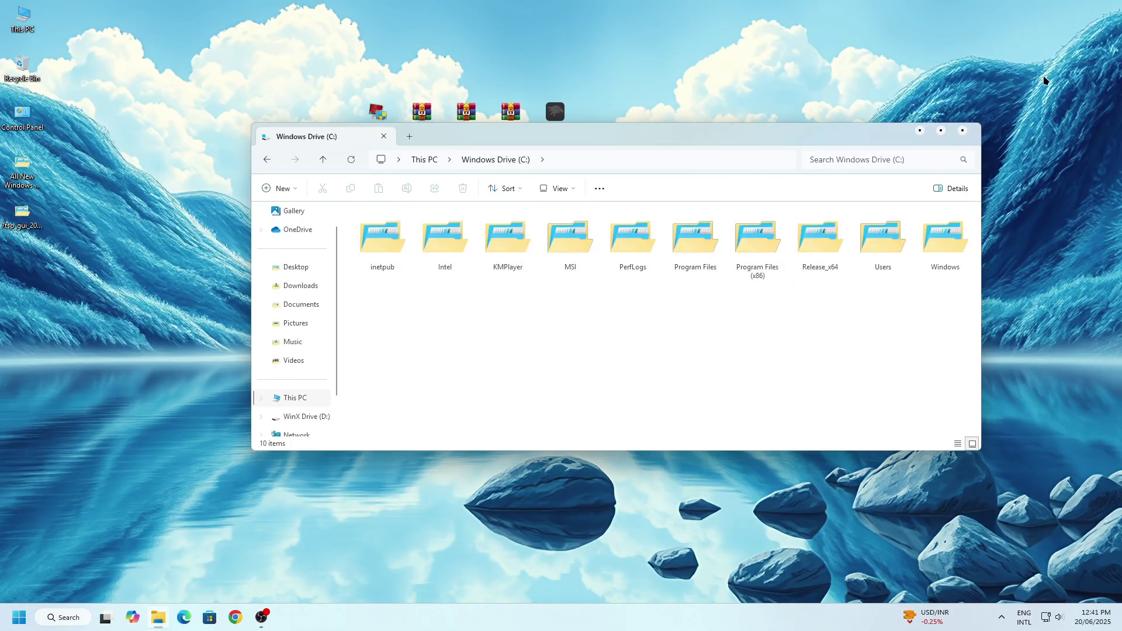
left_click(974, 131)
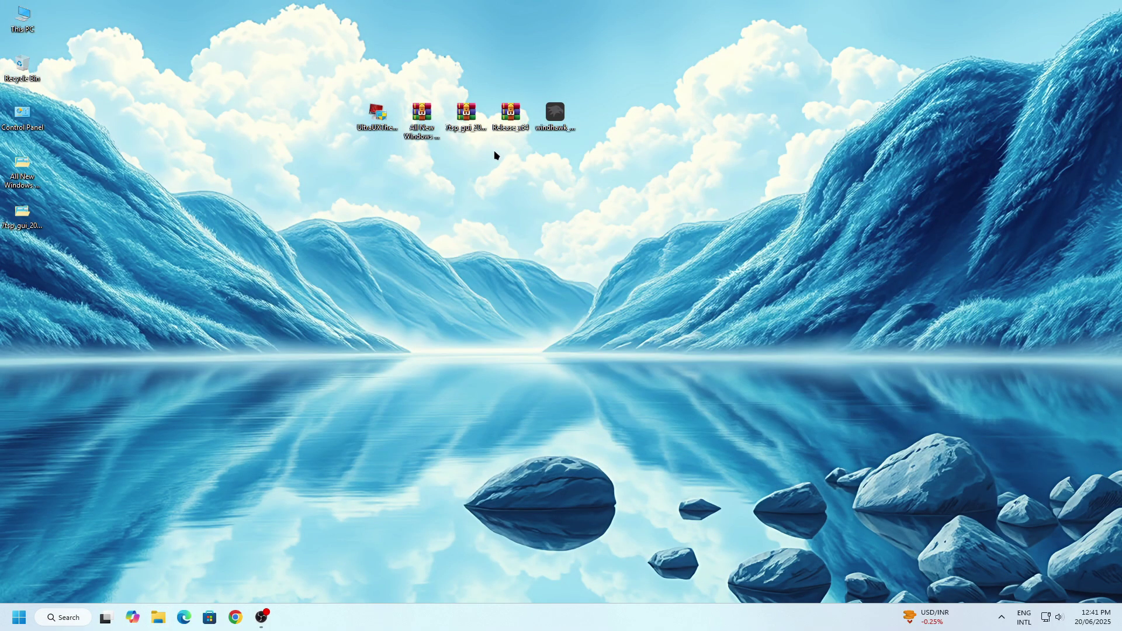
- Extract Release_x64.zip into a Release_x64 folder on the desktop and close the archive
right_click(512, 120)
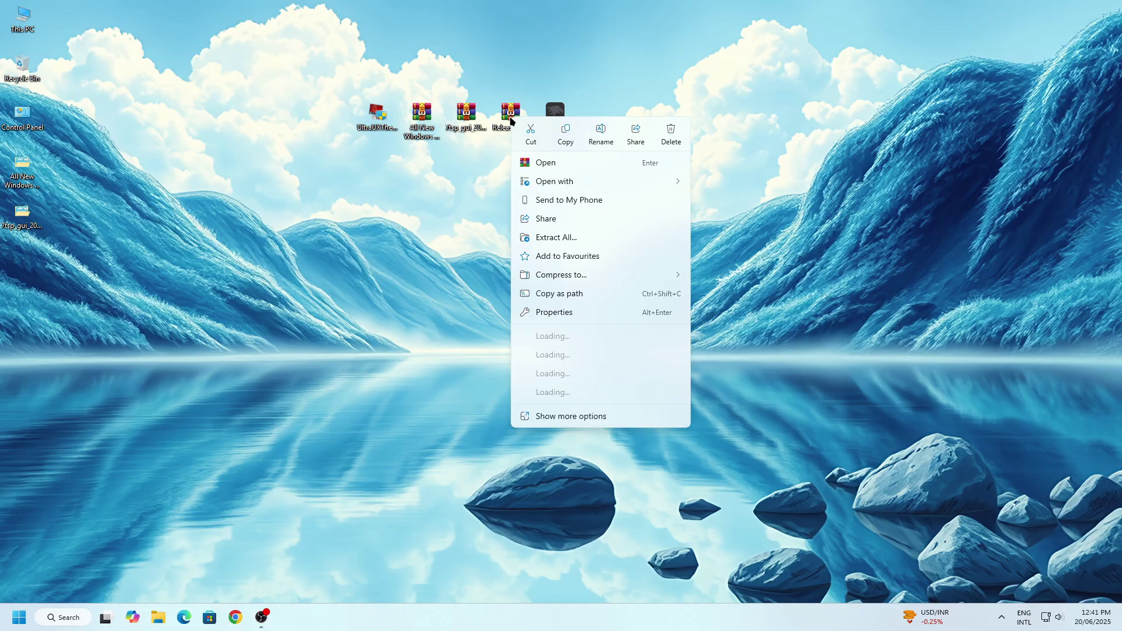
left_click(560, 166)
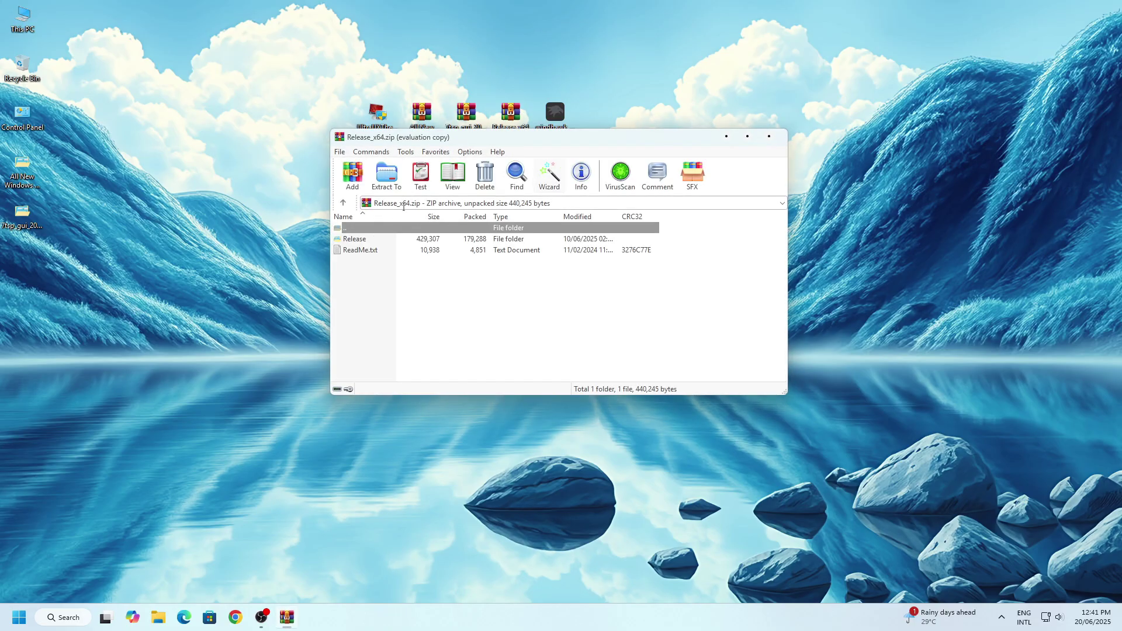
left_click(387, 176)
left_click(593, 389)
left_click(770, 136)
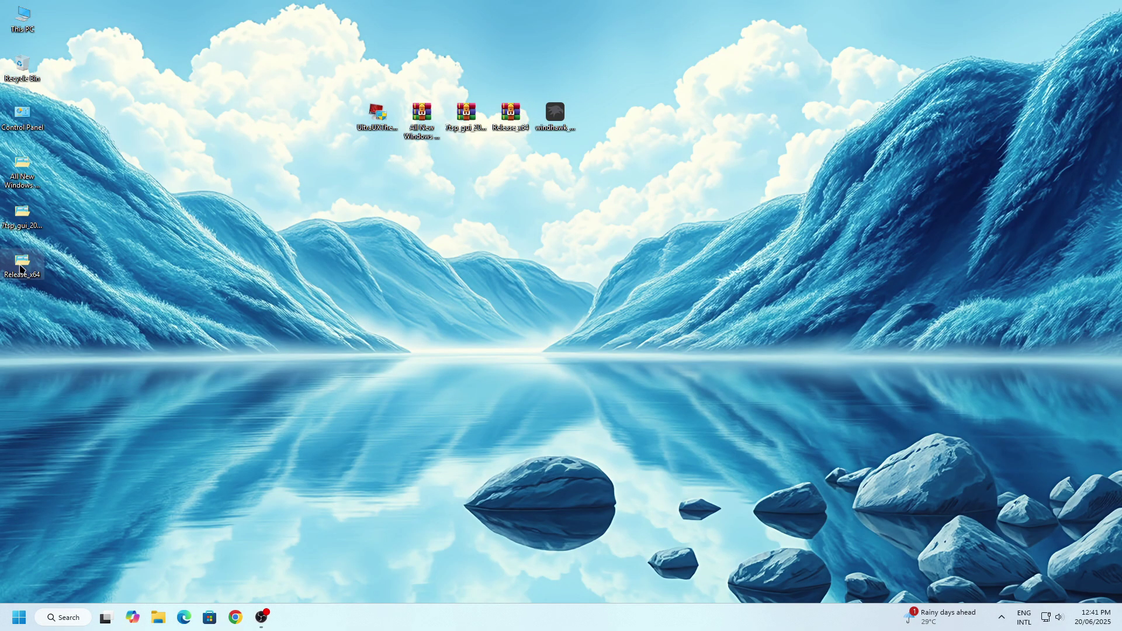
- Move the extracted Release_x64 folder from the desktop to Windows Drive (C:), replacing the existing files in the destination
right_click(22, 267)
left_click(37, 281)
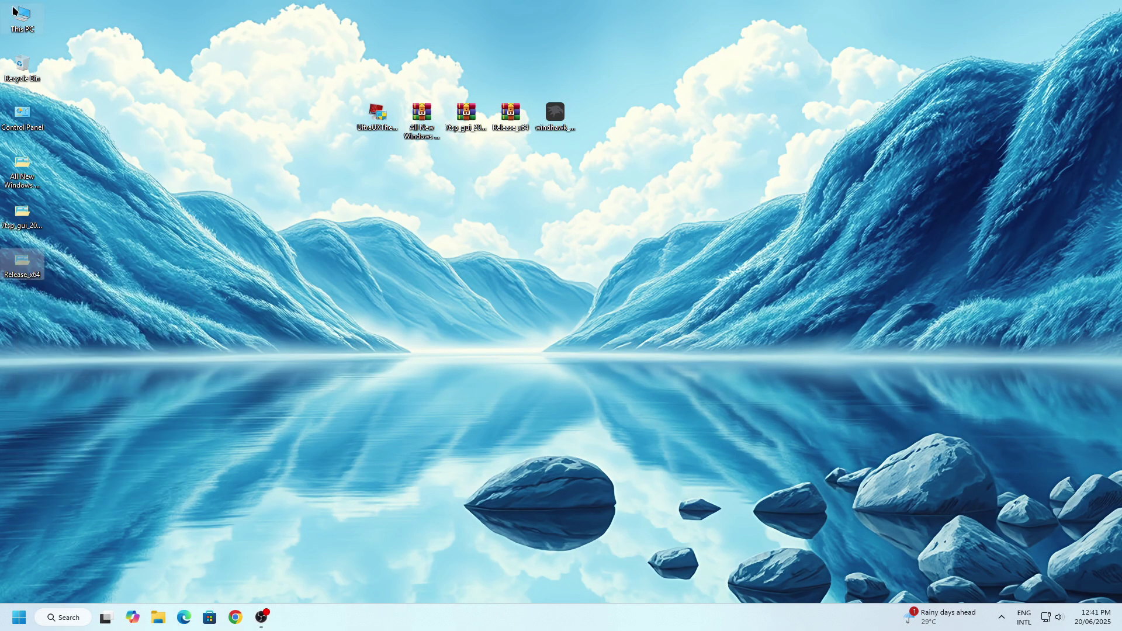
right_click(14, 24)
left_click(36, 73)
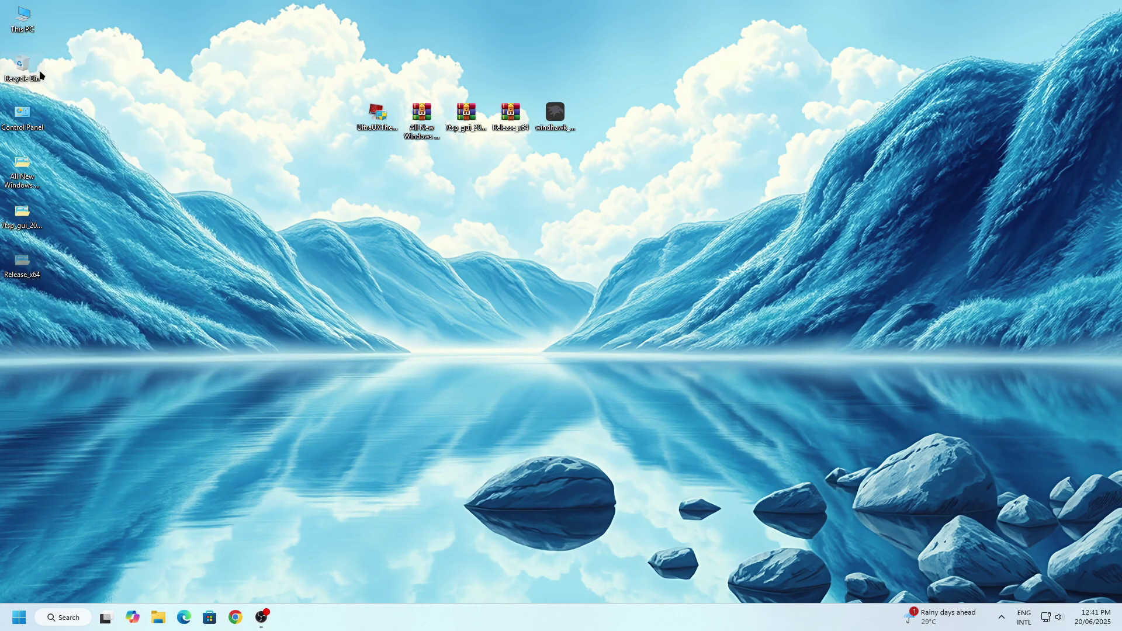
right_click(412, 246)
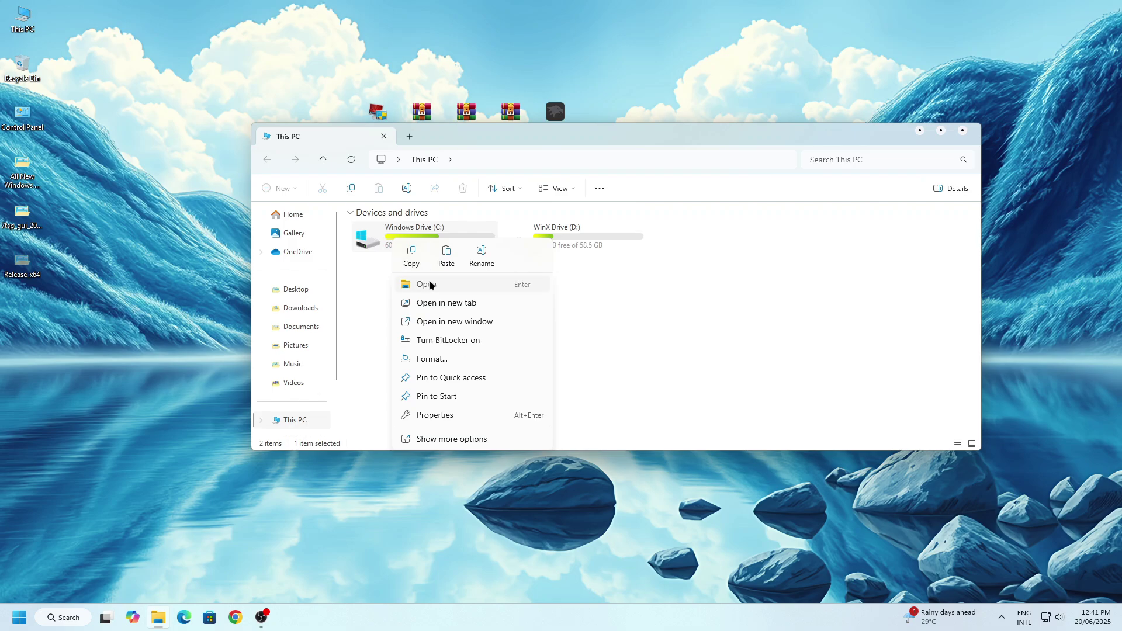
left_click(430, 284)
right_click(759, 335)
left_click(763, 347)
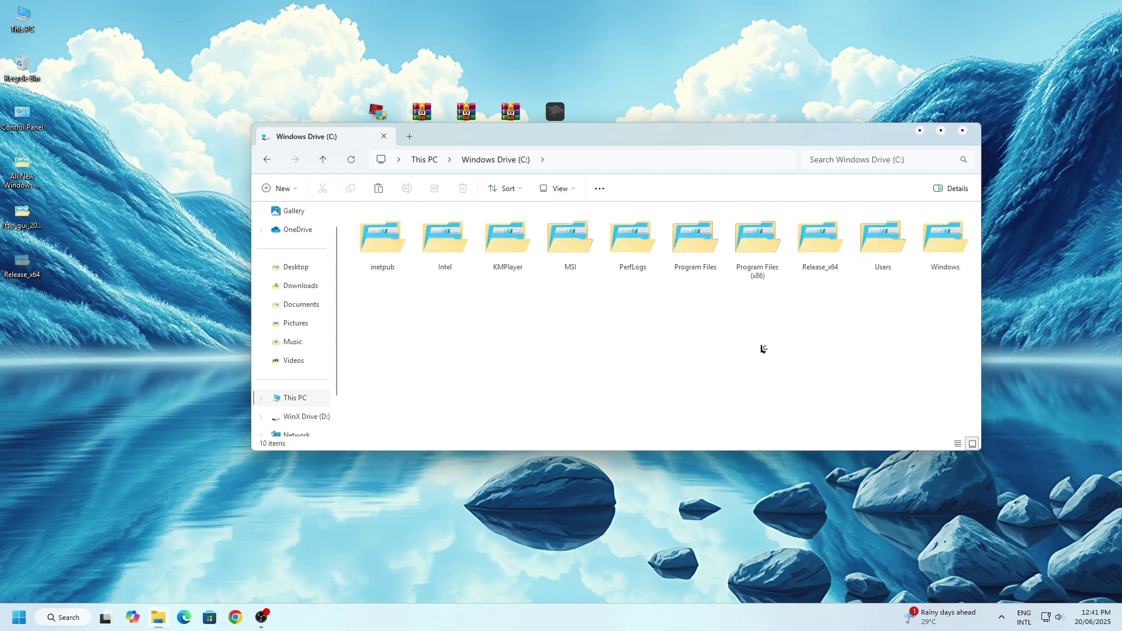
left_click(236, 224)
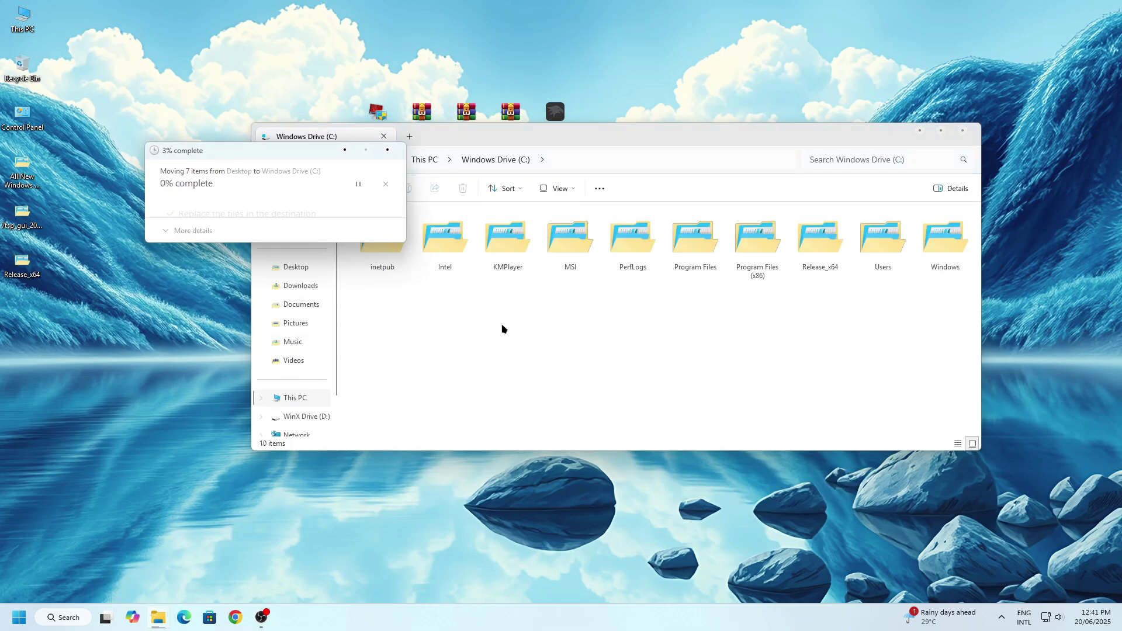
- Run the register script from the Release folder inside Release_x64 on Windows Drive (C:) as administrator
right_click(817, 261)
left_click(847, 300)
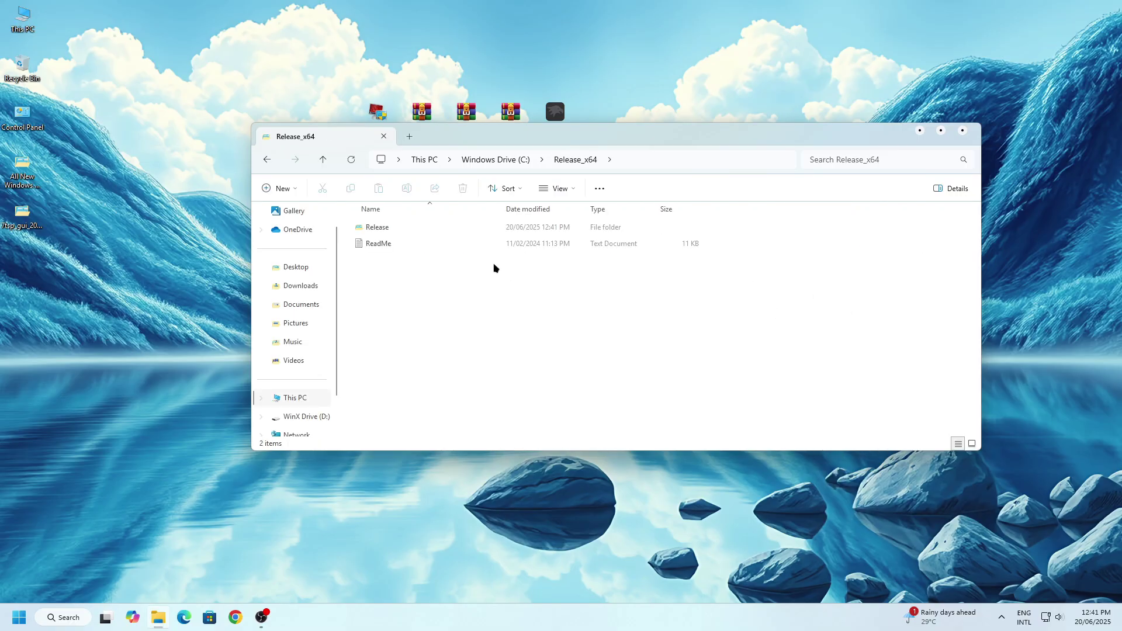
right_click(441, 227)
left_click(475, 267)
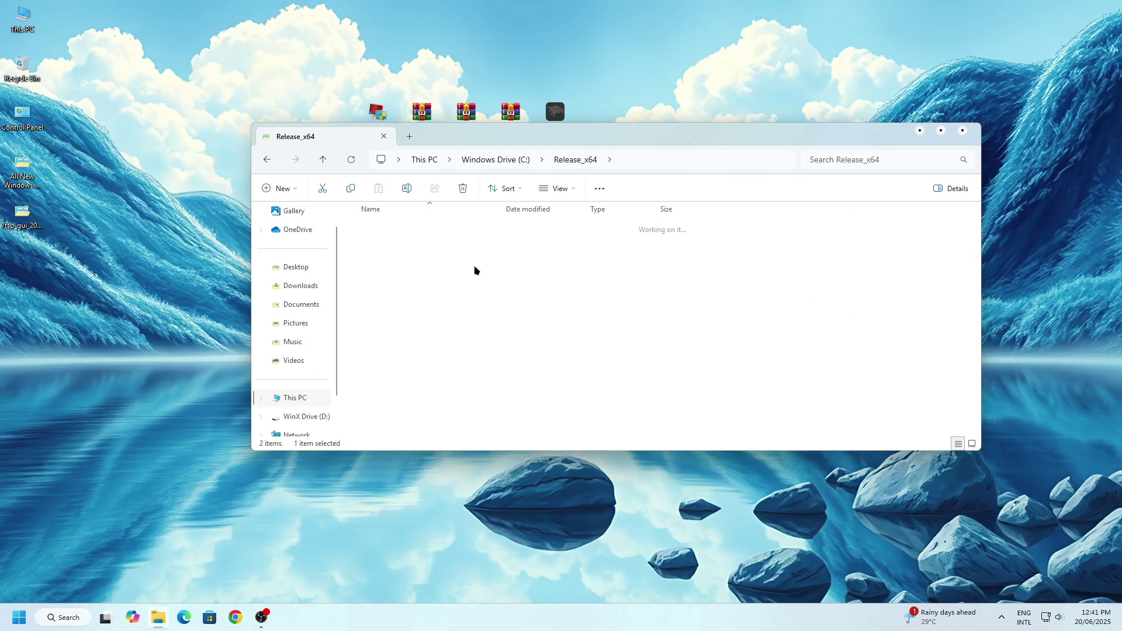
right_click(426, 268)
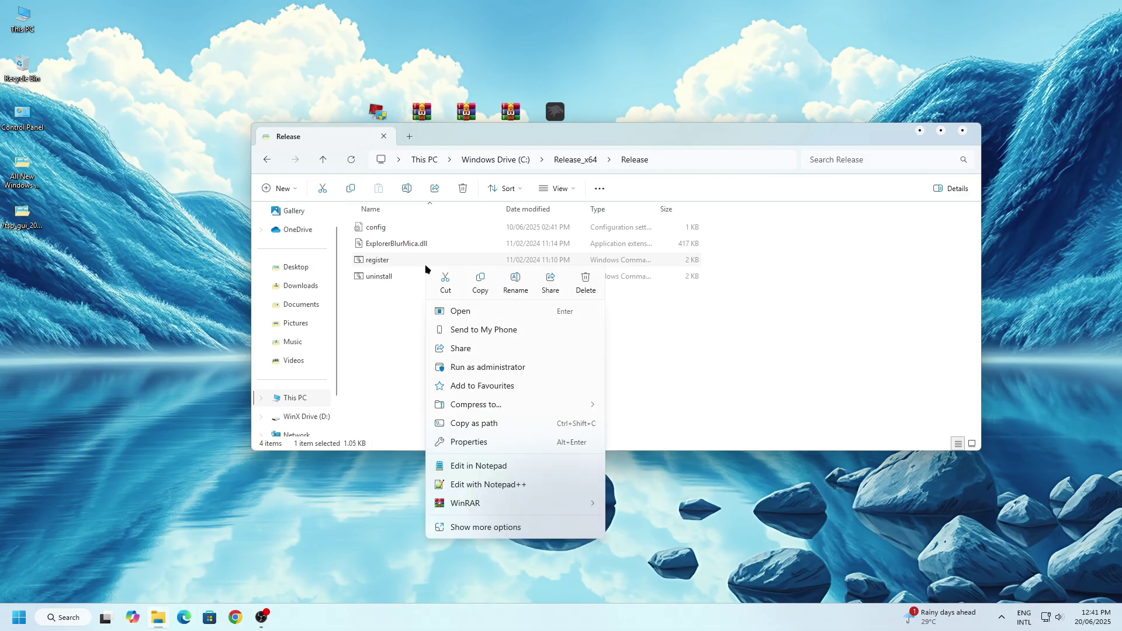
left_click(527, 367)
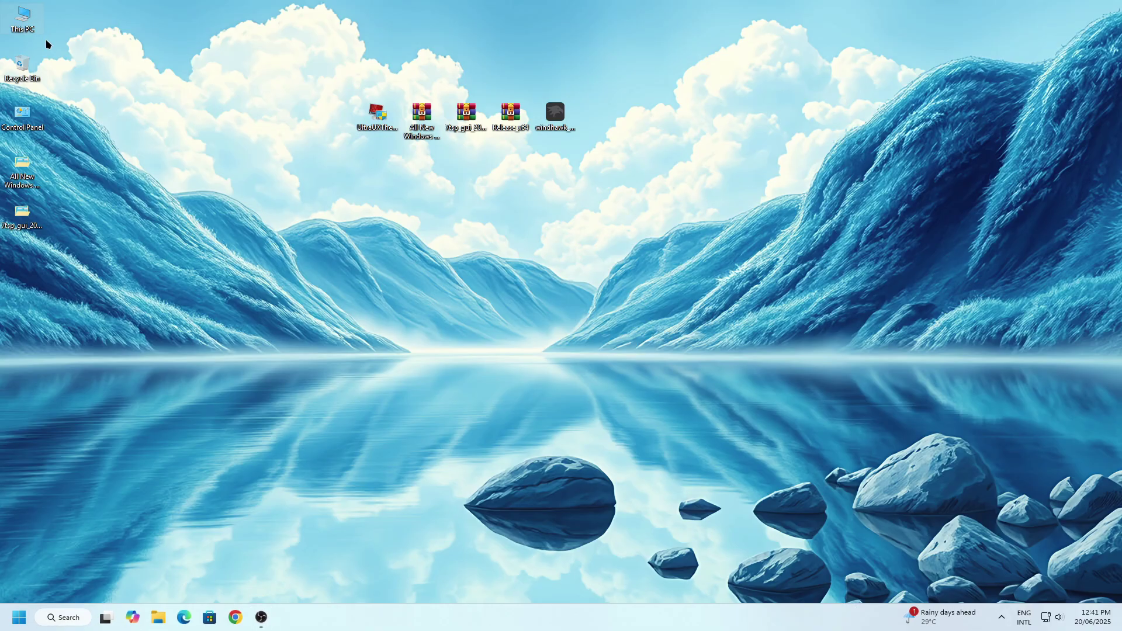
- Open This PC and go to the Release folder inside Release_x64 on Windows Drive (C:)
right_click(23, 20)
key("Escape")
key("Return")
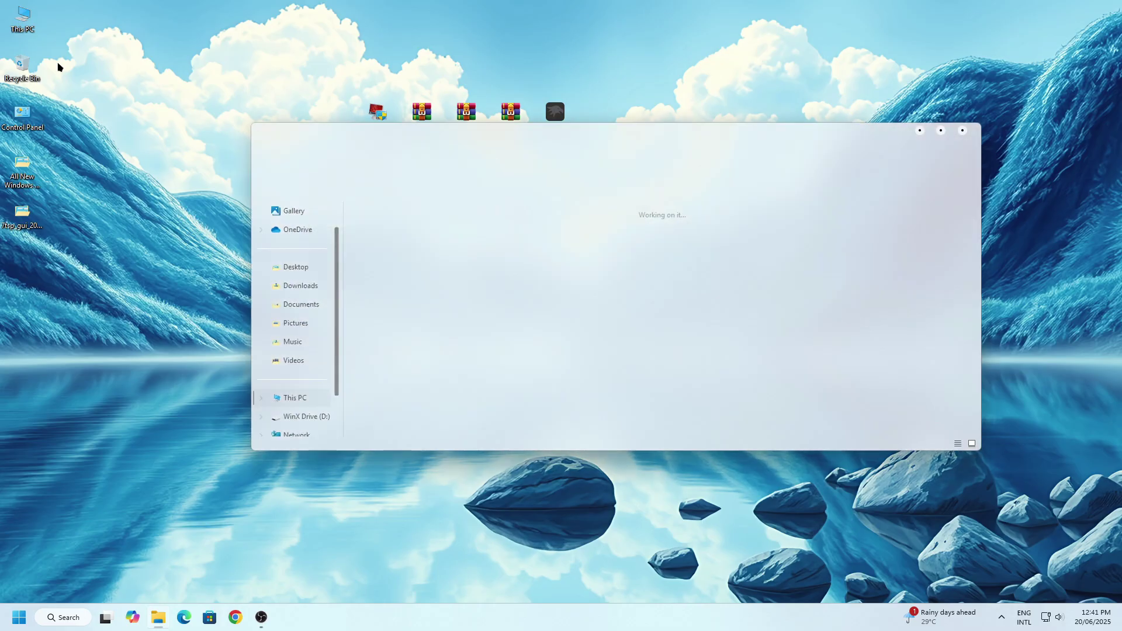
left_click(394, 226)
key("shift+F10")
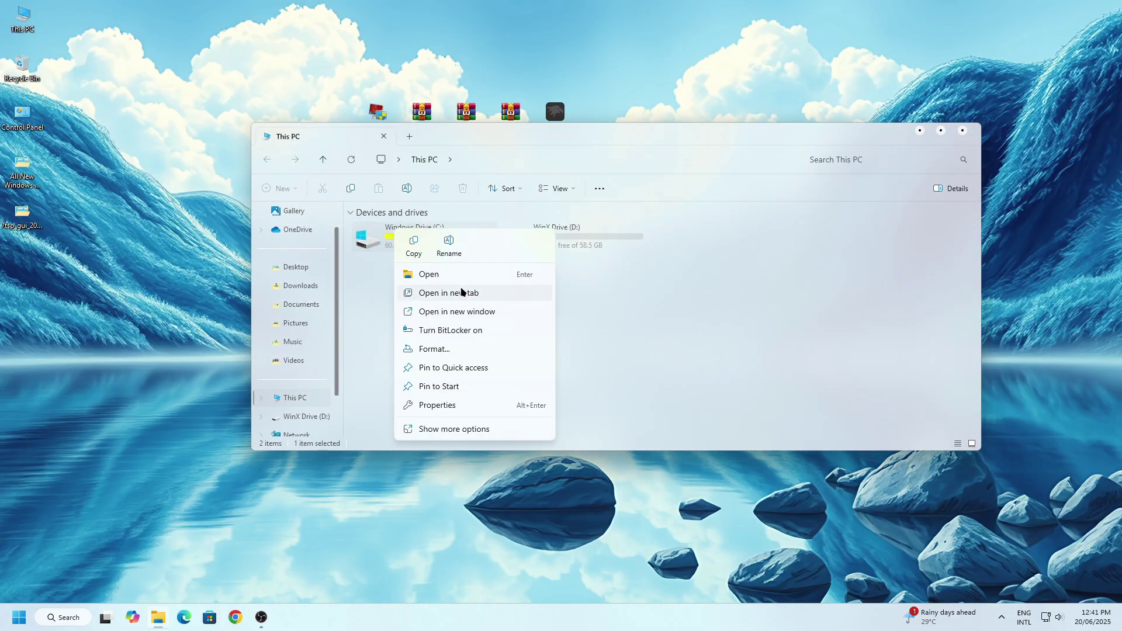
key("Return")
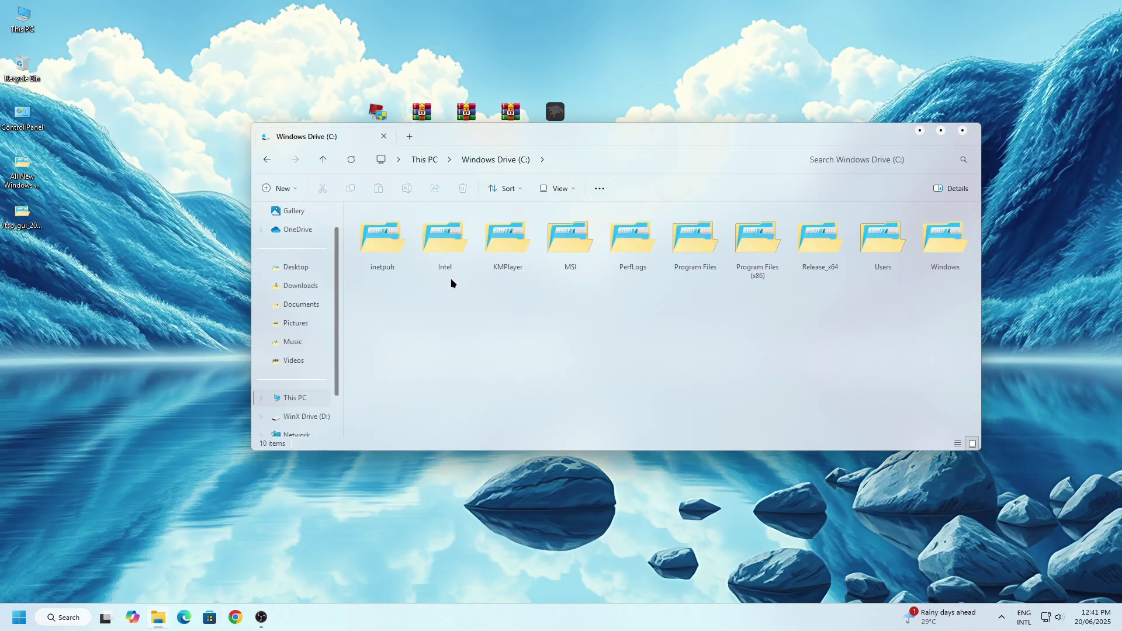
right_click(815, 247)
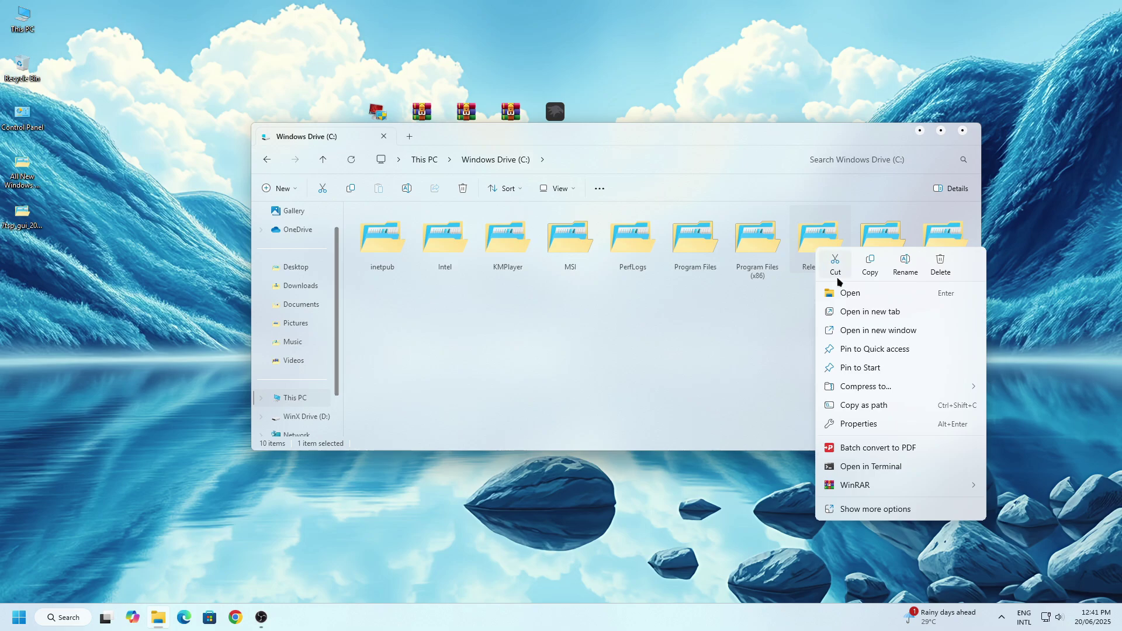
left_click(837, 290)
left_click(374, 229)
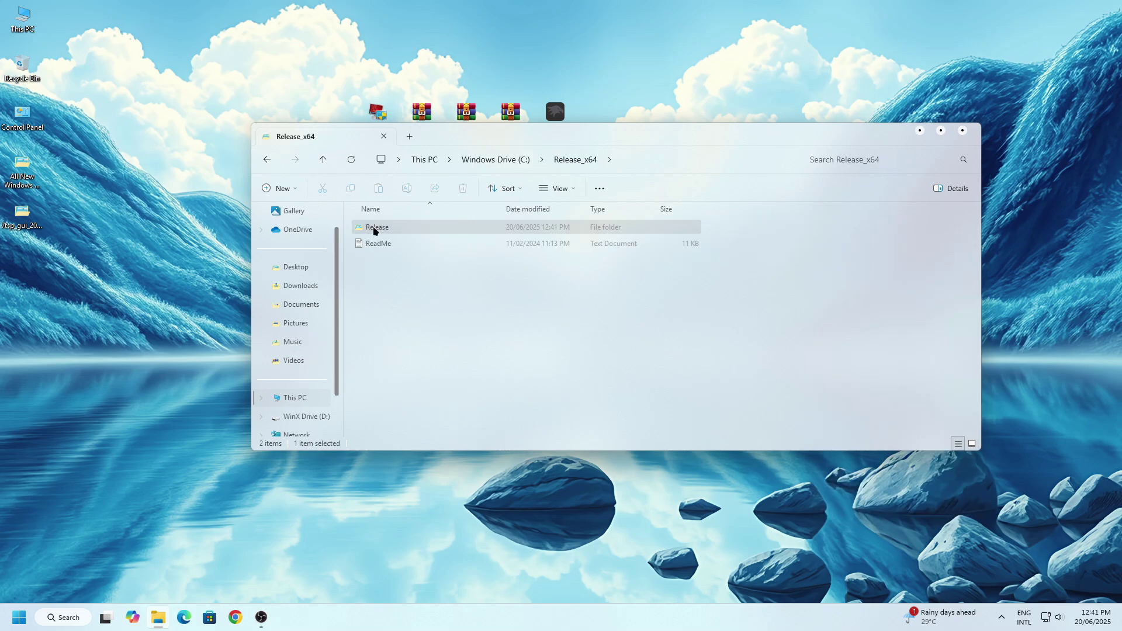
right_click(375, 228)
key("Return")
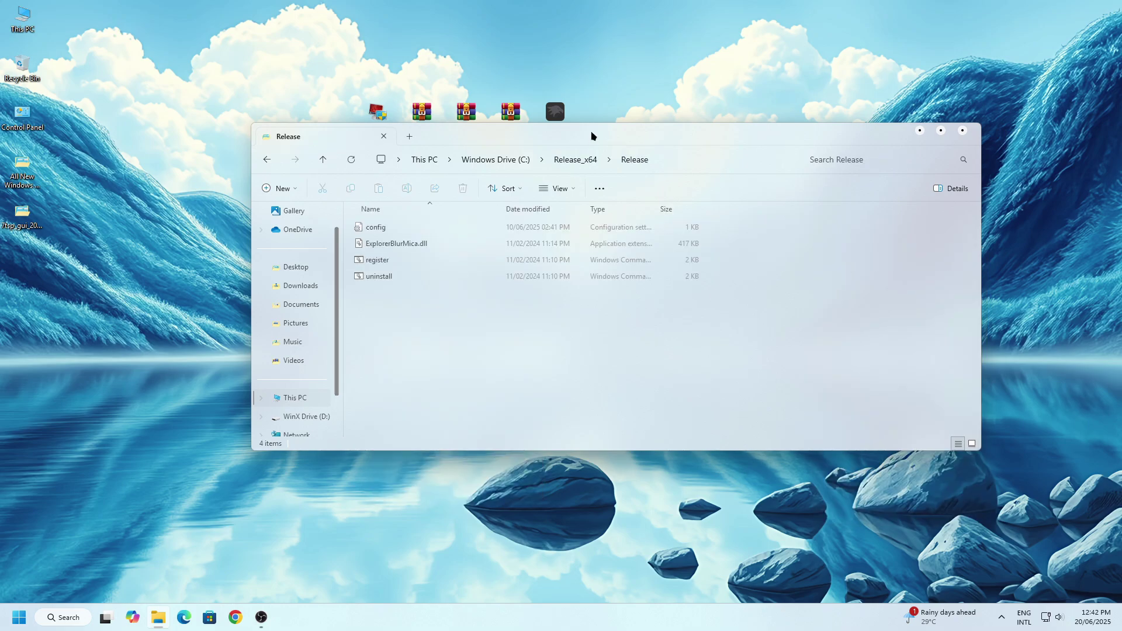
- Edit the config file to set the light section's a value to 60, save it, and close the file and folder
left_click_drag(591, 135, 602, 70)
left_click(396, 166)
right_click(396, 167)
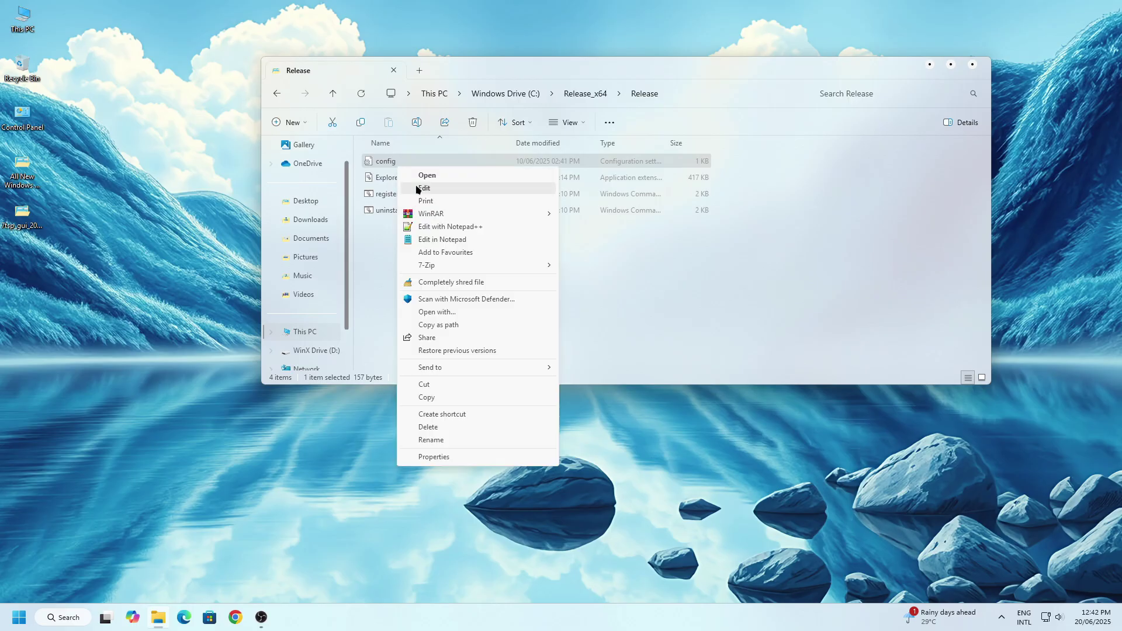
left_click(422, 186)
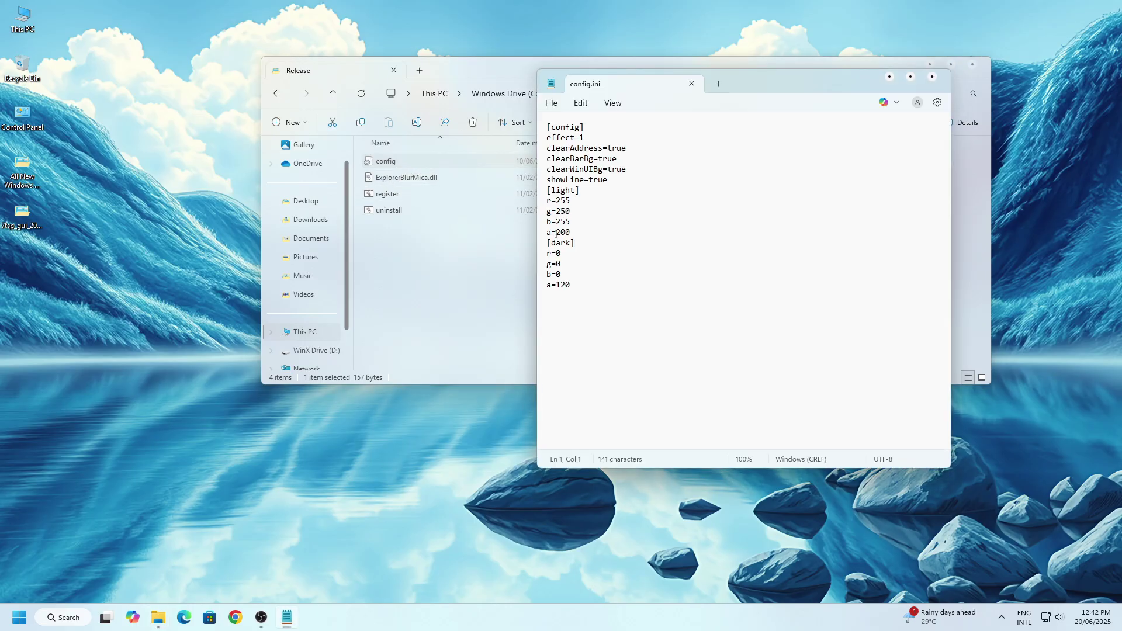
left_click_drag(557, 232, 577, 231)
type("6")
left_click(551, 103)
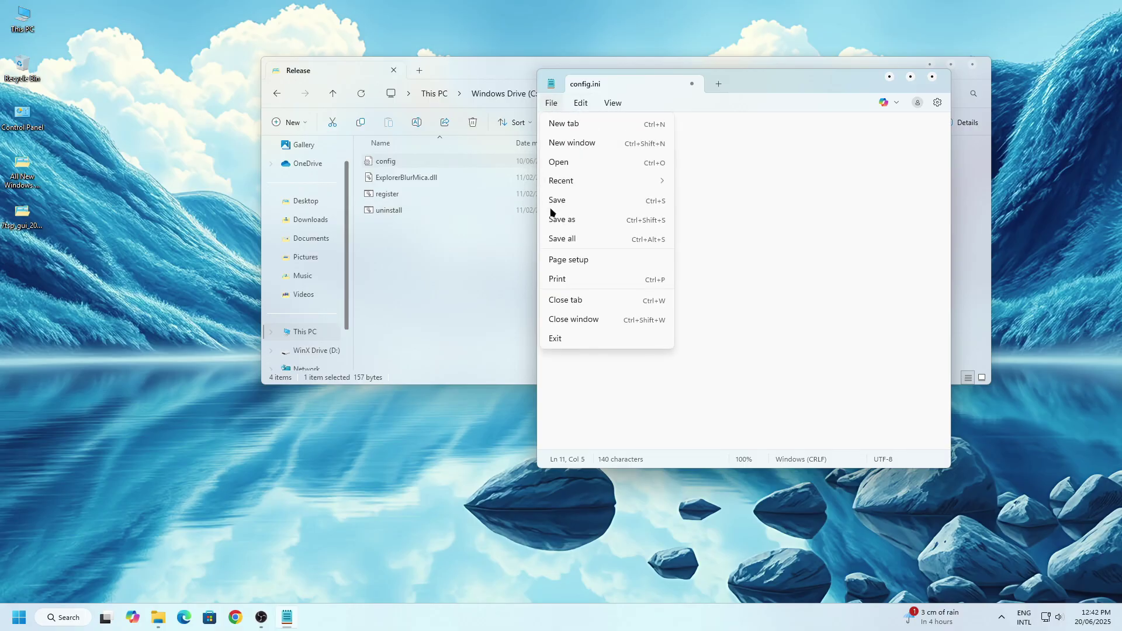
left_click(554, 201)
left_click(932, 78)
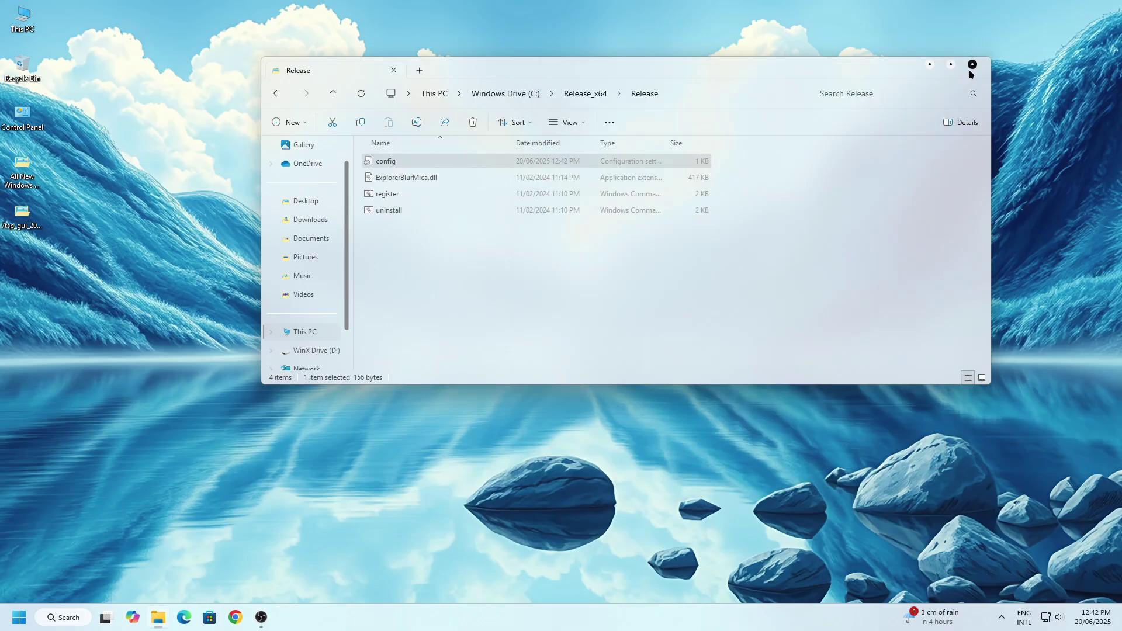
left_click(973, 64)
- Open This PC to examine the window transparency in the light theme, and close the window
right_click(18, 33)
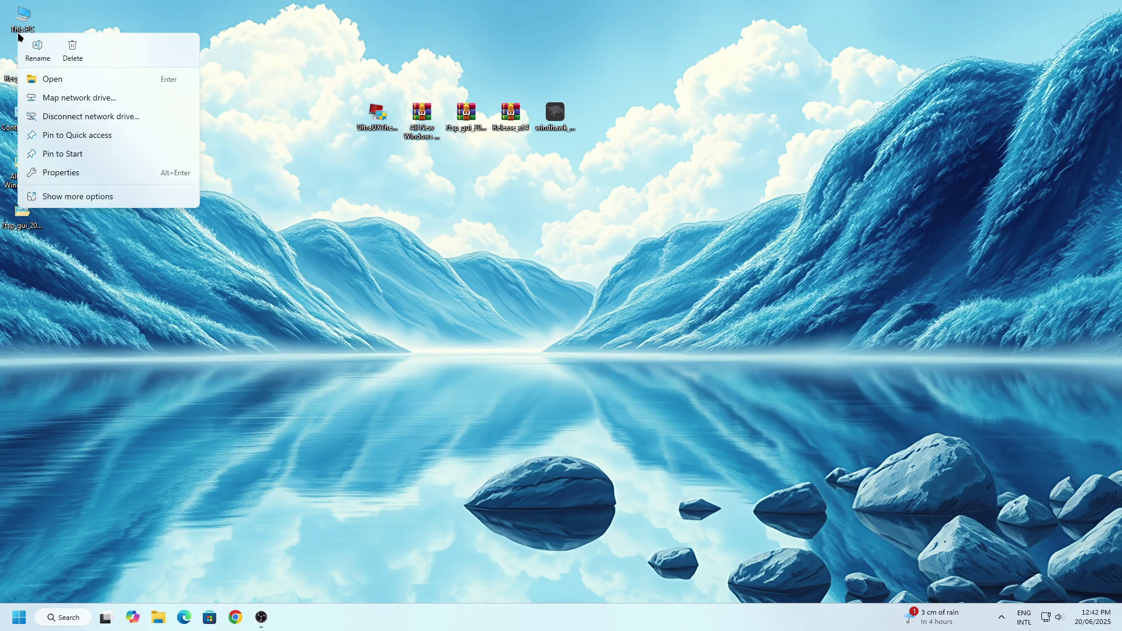
left_click(42, 80)
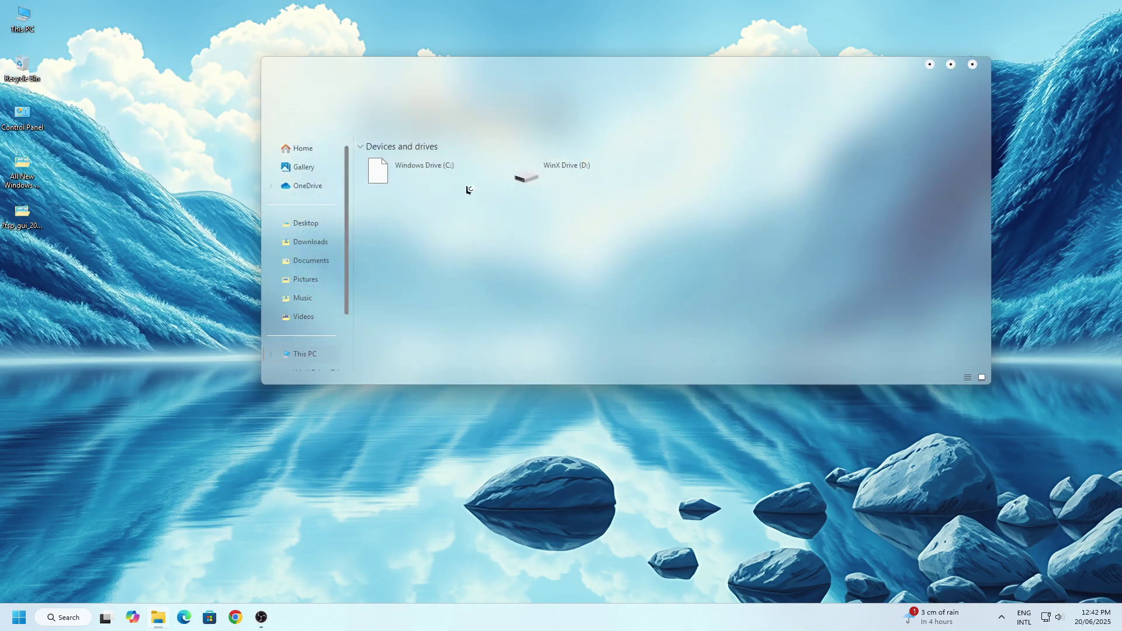
left_click_drag(608, 72, 501, 133)
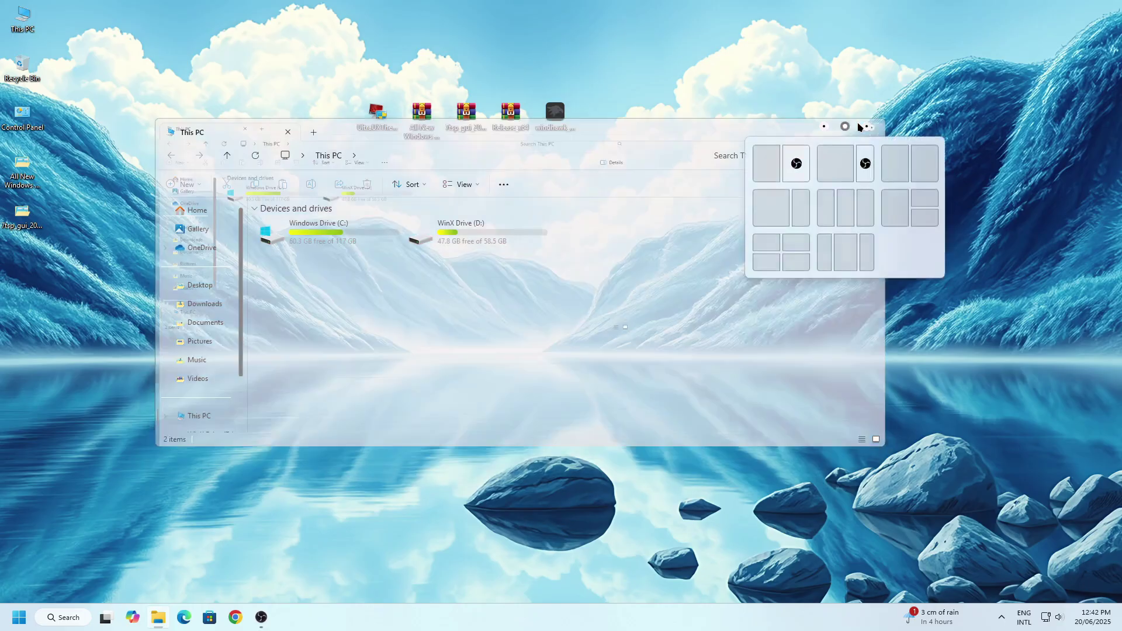
left_click(845, 126)
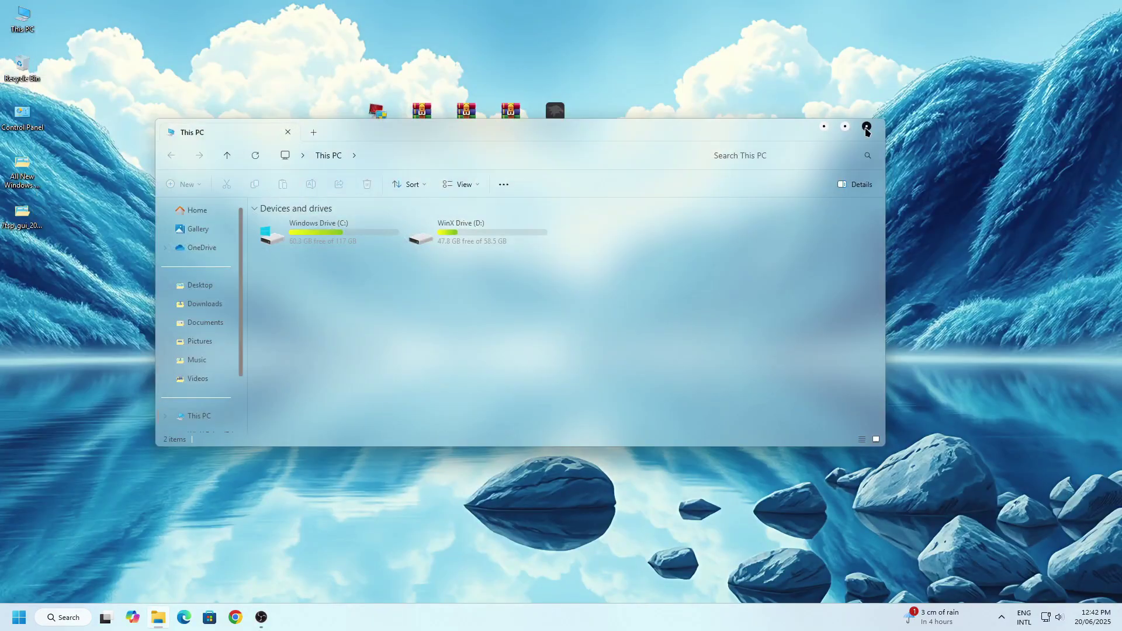
left_click(867, 123)
- Apply the dark purple Windows 12 theme in the personalisation settings and minimise them
right_click(365, 234)
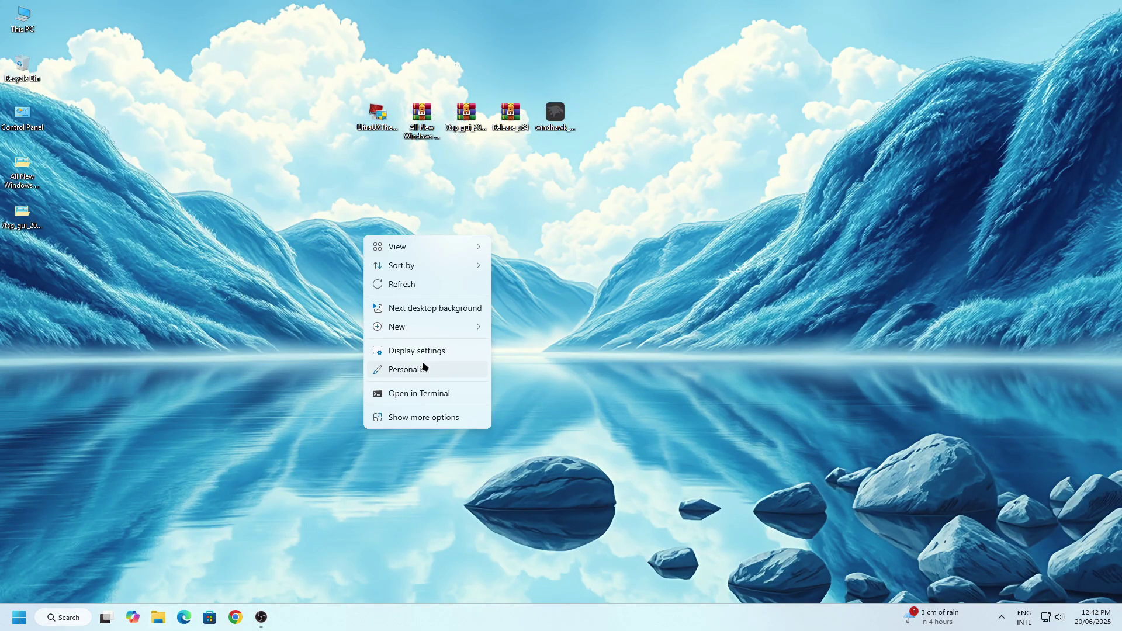
left_click(424, 367)
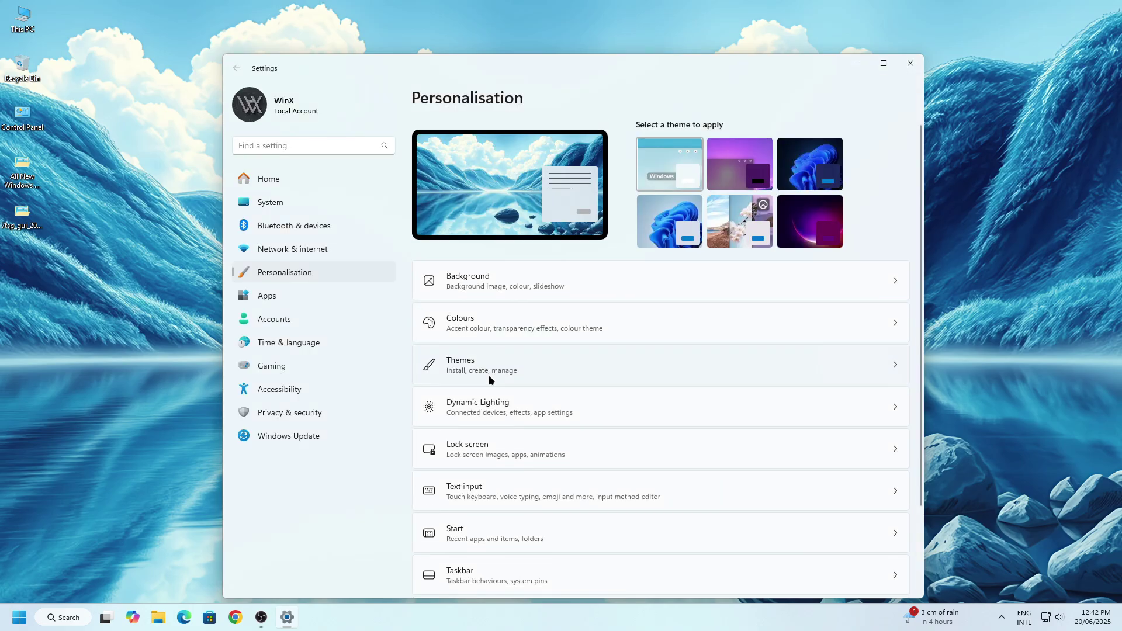
left_click(489, 380)
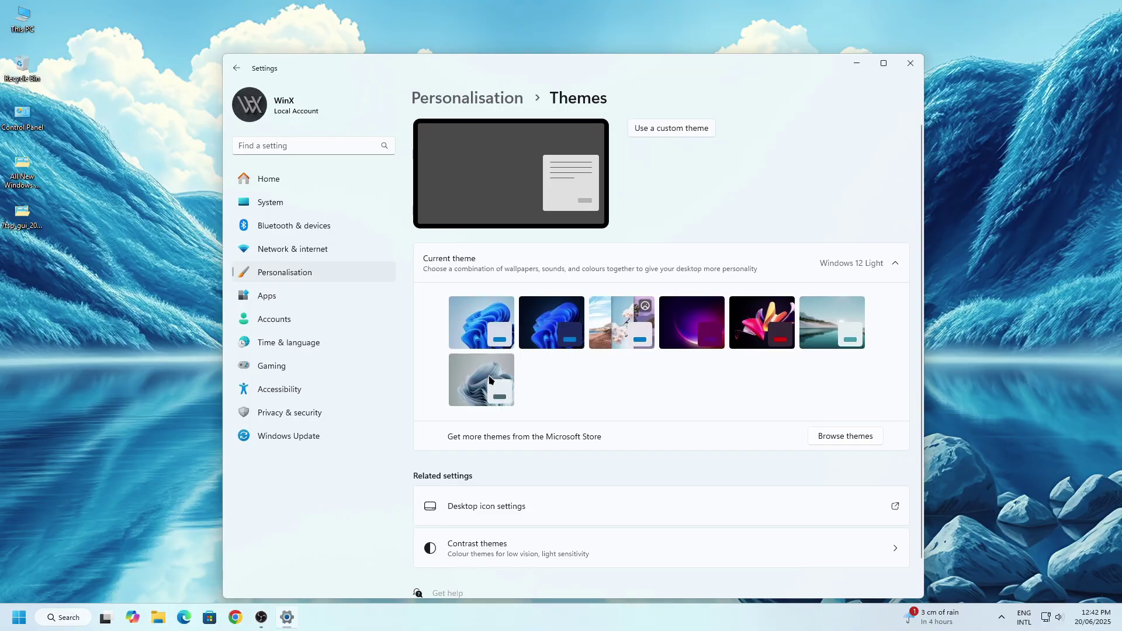
left_click(549, 384)
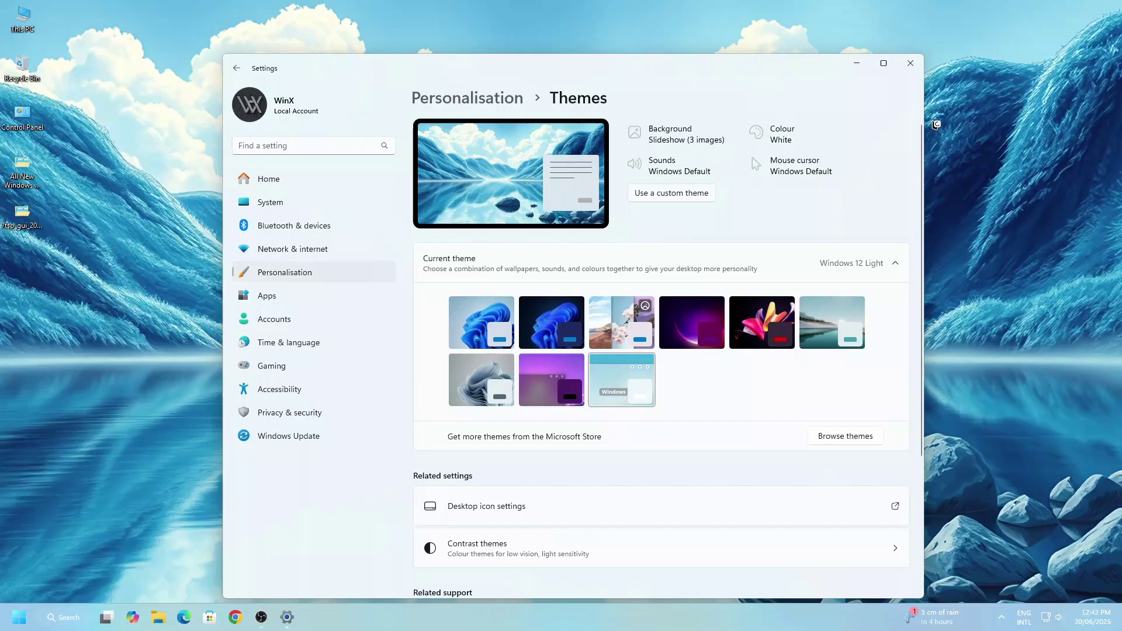
left_click(858, 65)
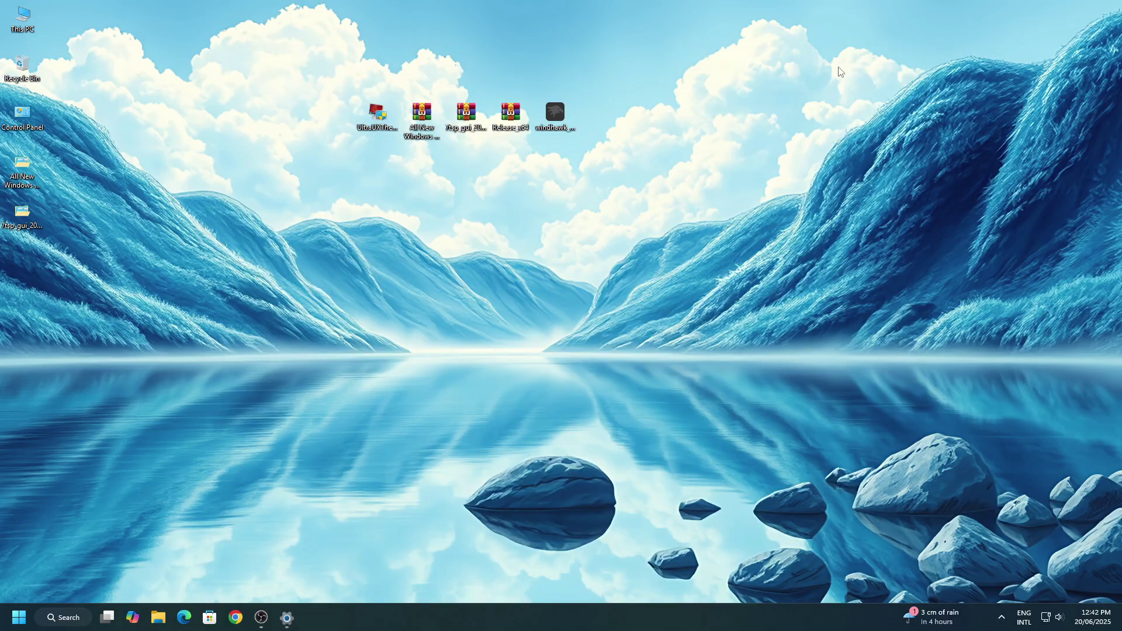
- Go from This PC to the Release folder inside Release_x64 on Windows Drive (C:) in the dark theme
left_click(46, 19)
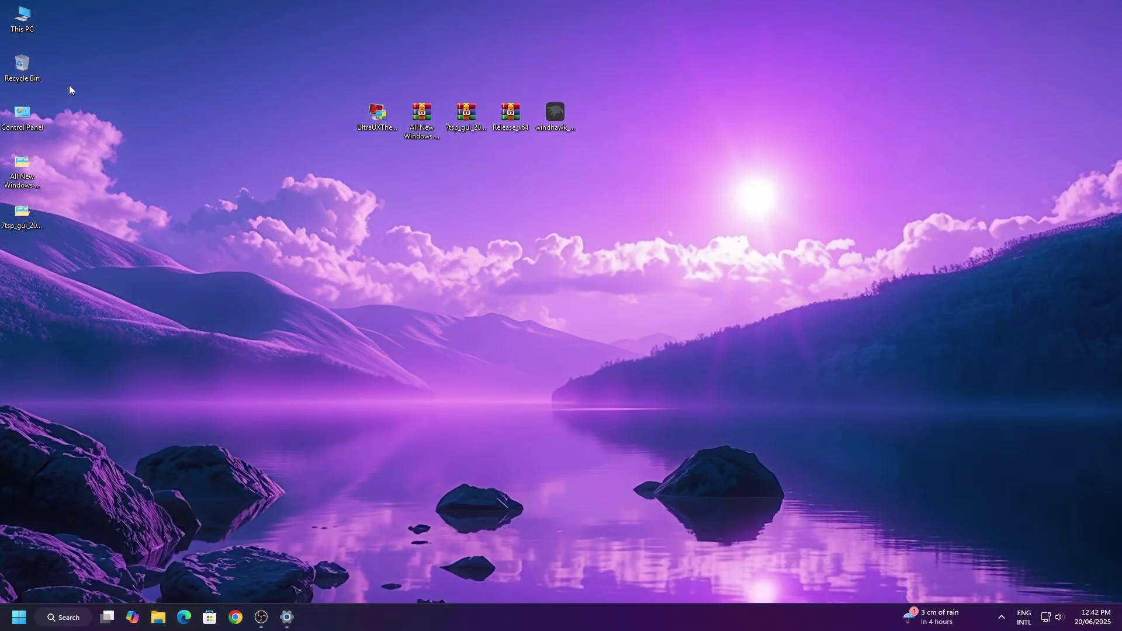
key("shift+F10")
left_click(65, 67)
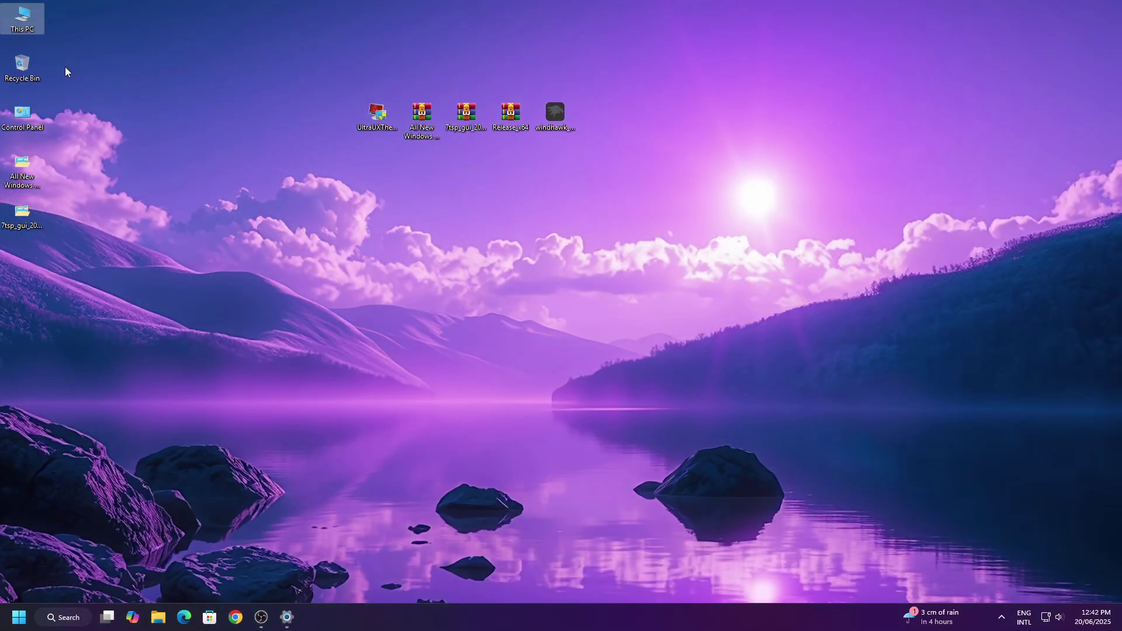
right_click(320, 225)
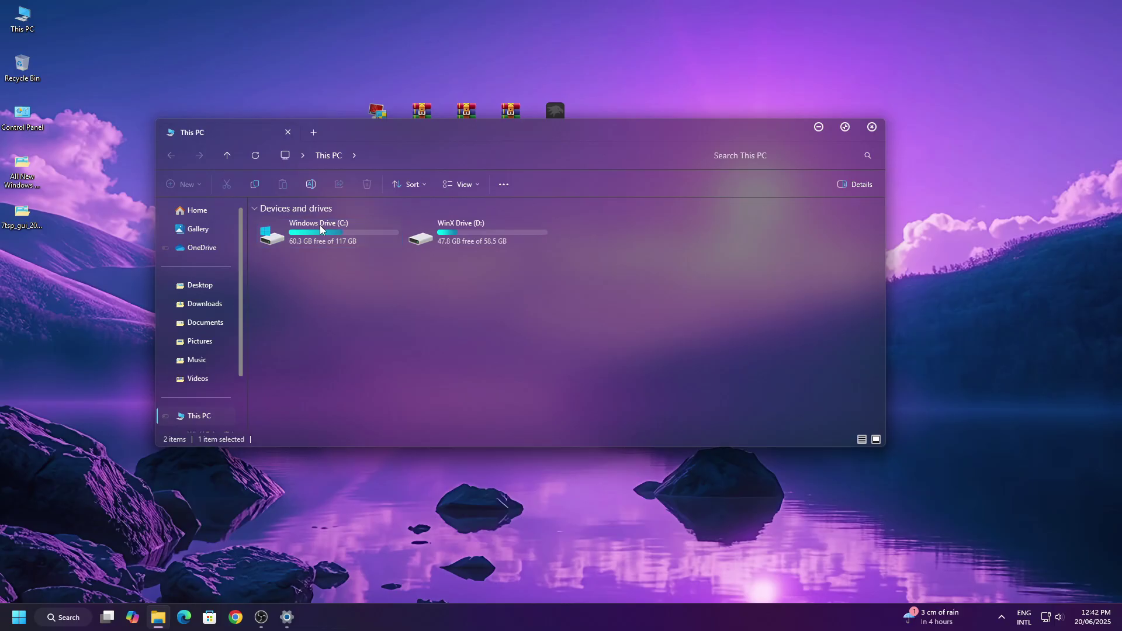
left_click(375, 278)
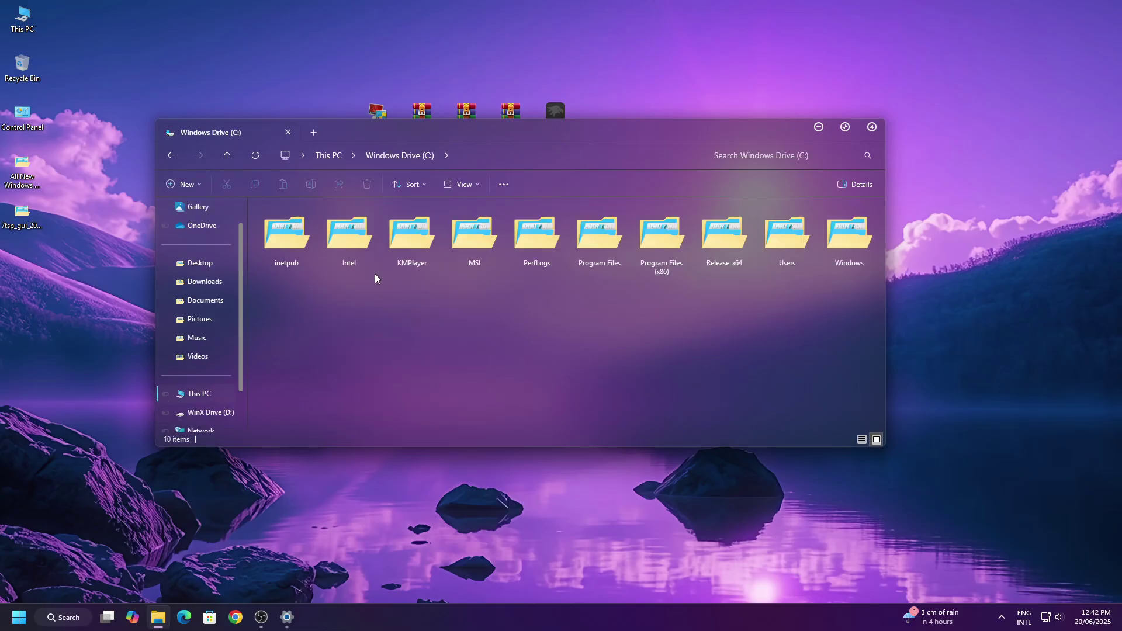
right_click(729, 251)
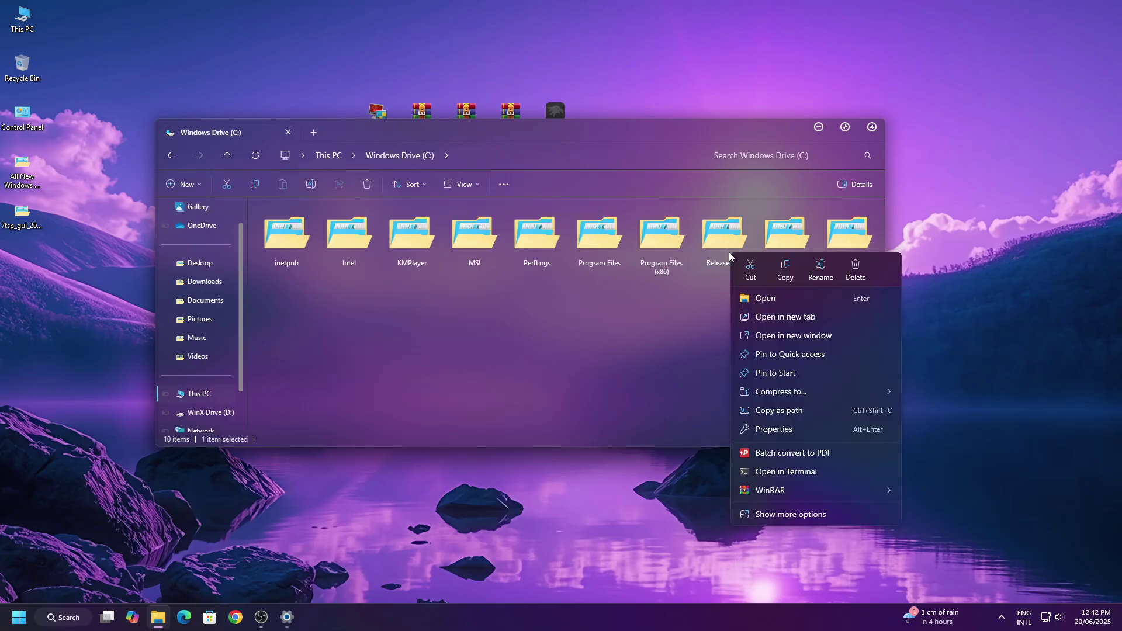
left_click(766, 298)
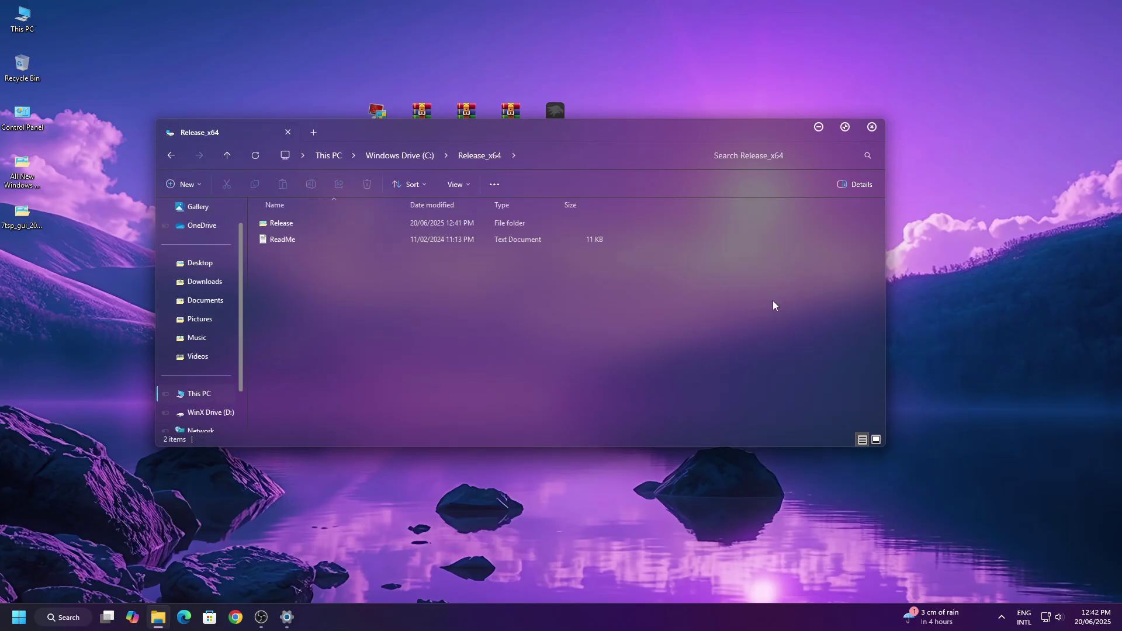
left_click(350, 221)
right_click(349, 221)
left_click(374, 259)
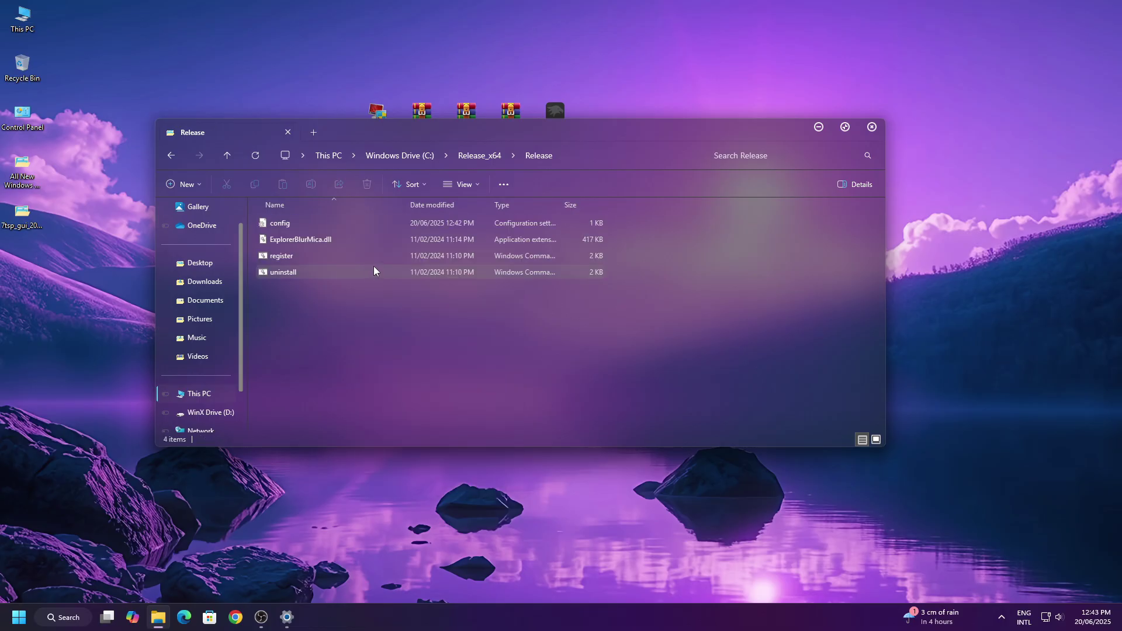
- Open the config file for editing and set showLine to Fales
right_click(366, 226)
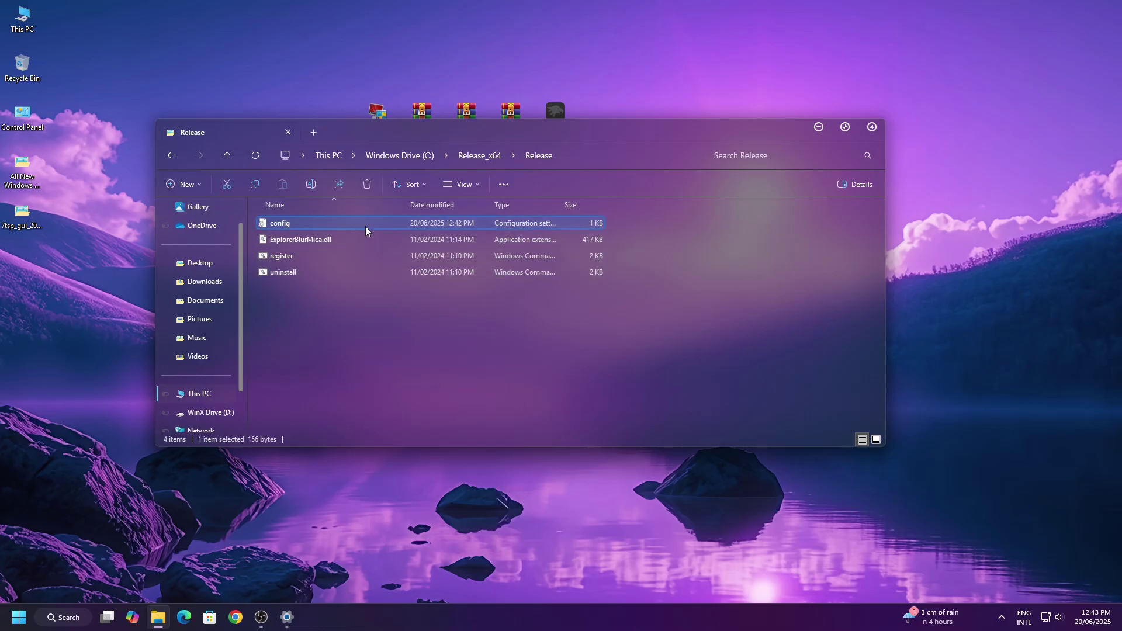
left_click(391, 265)
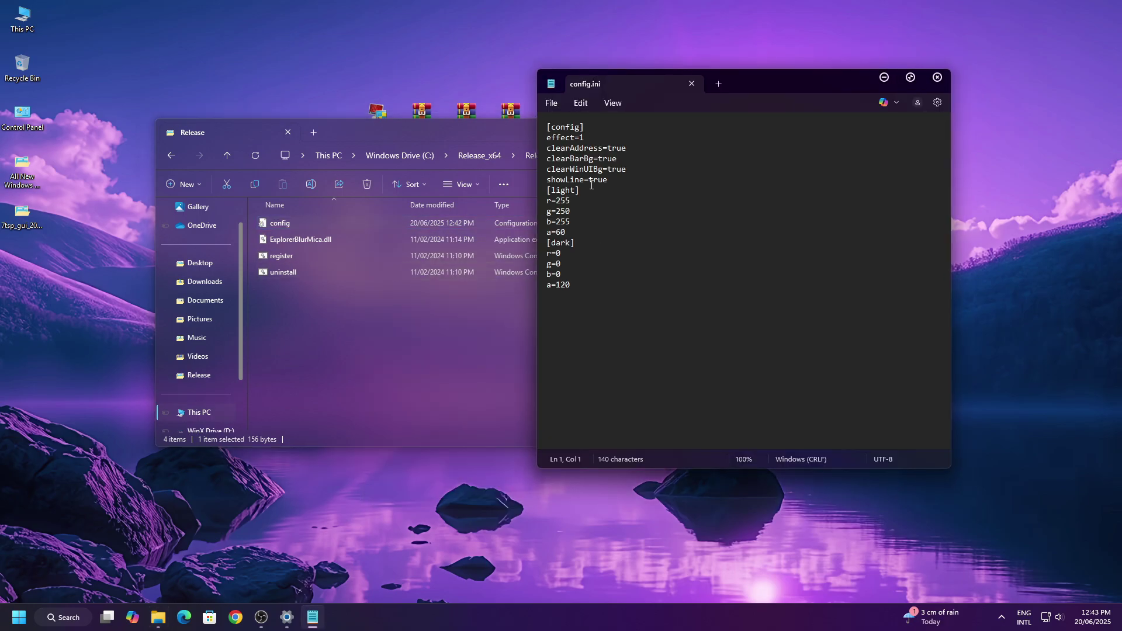
left_click_drag(591, 183, 614, 189)
type("Fales")
- Set the dark section to r=10, g=40, b=60 and a=80, save config.ini, and close the file and folder
left_click_drag(557, 255, 564, 255)
type("10")
left_click_drag(557, 263, 568, 267)
type("40")
left_click_drag(561, 274, 564, 274)
type("60")
left_click_drag(557, 285, 598, 286)
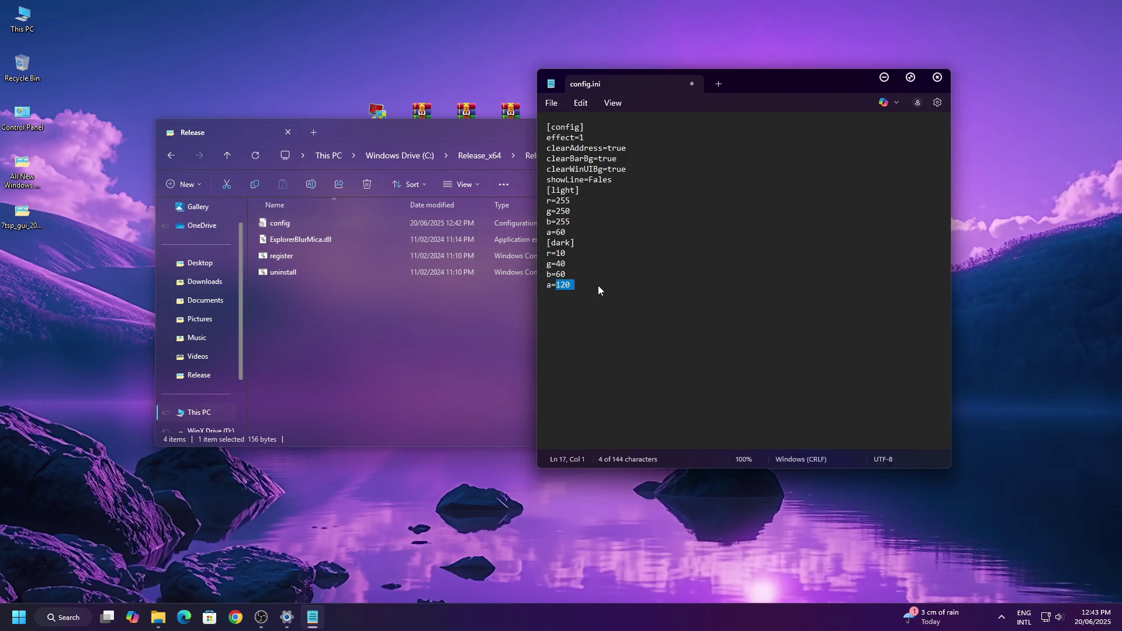
type("80")
left_click(551, 103)
left_click(549, 200)
left_click(938, 77)
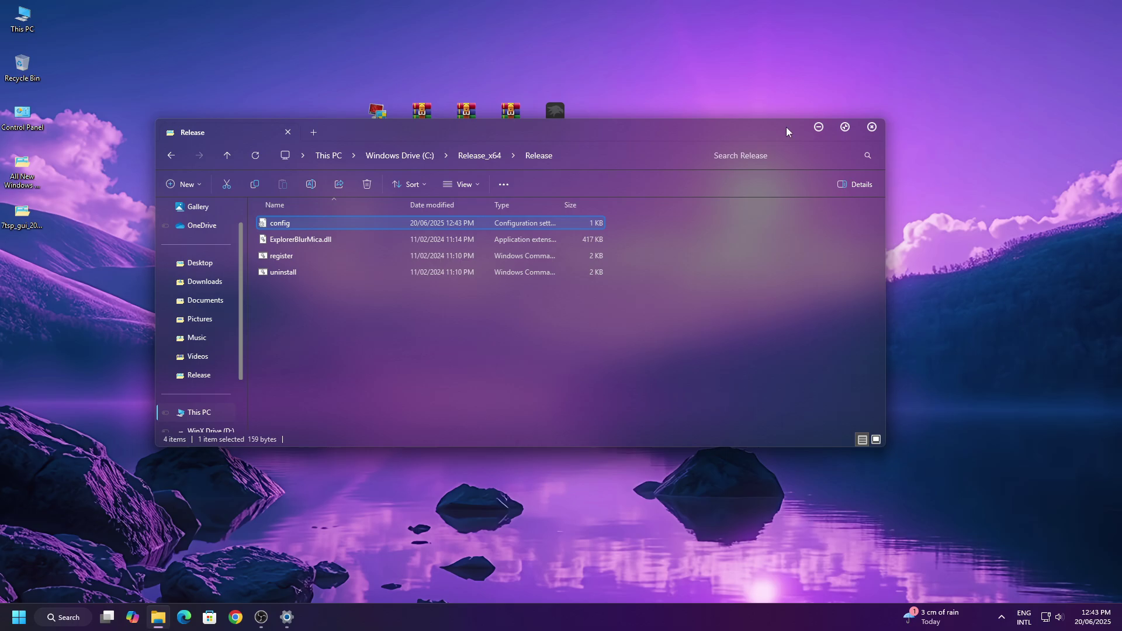
left_click(871, 126)
- Open This PC to check the transparency effect in the dark theme, move and maximise its window, and close it
right_click(28, 20)
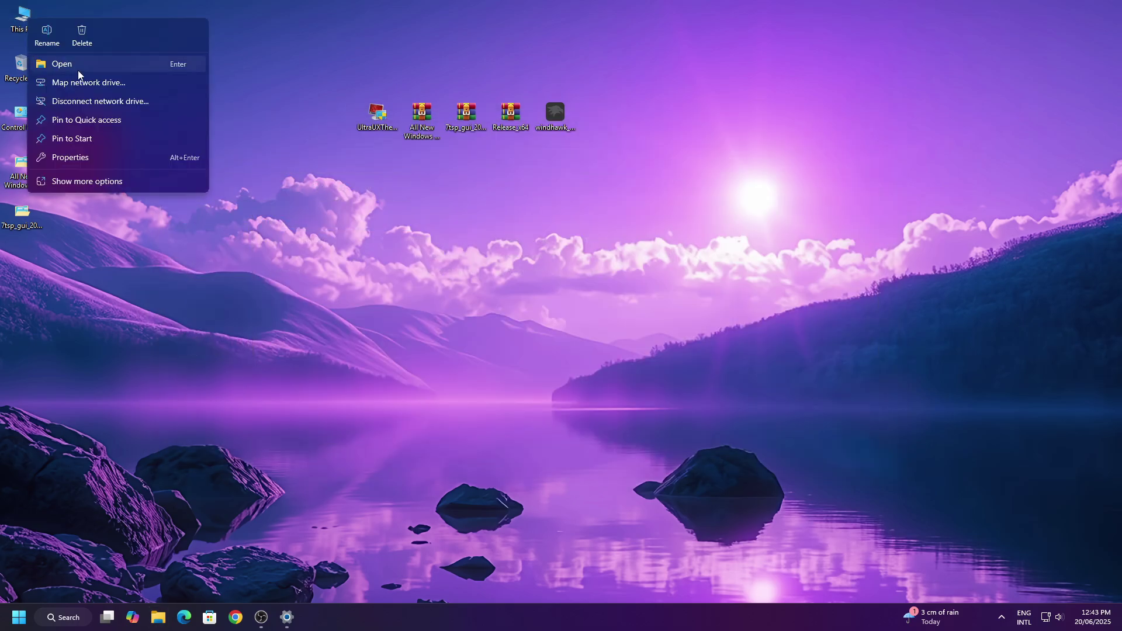
left_click(79, 69)
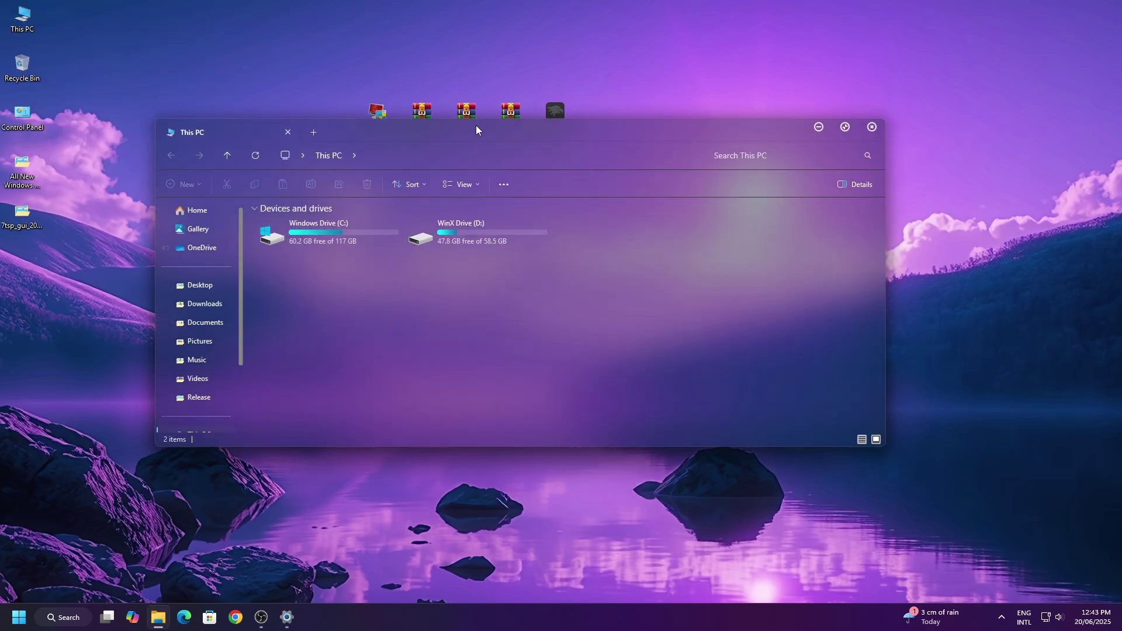
left_click_drag(476, 125, 529, 131)
left_click(904, 129)
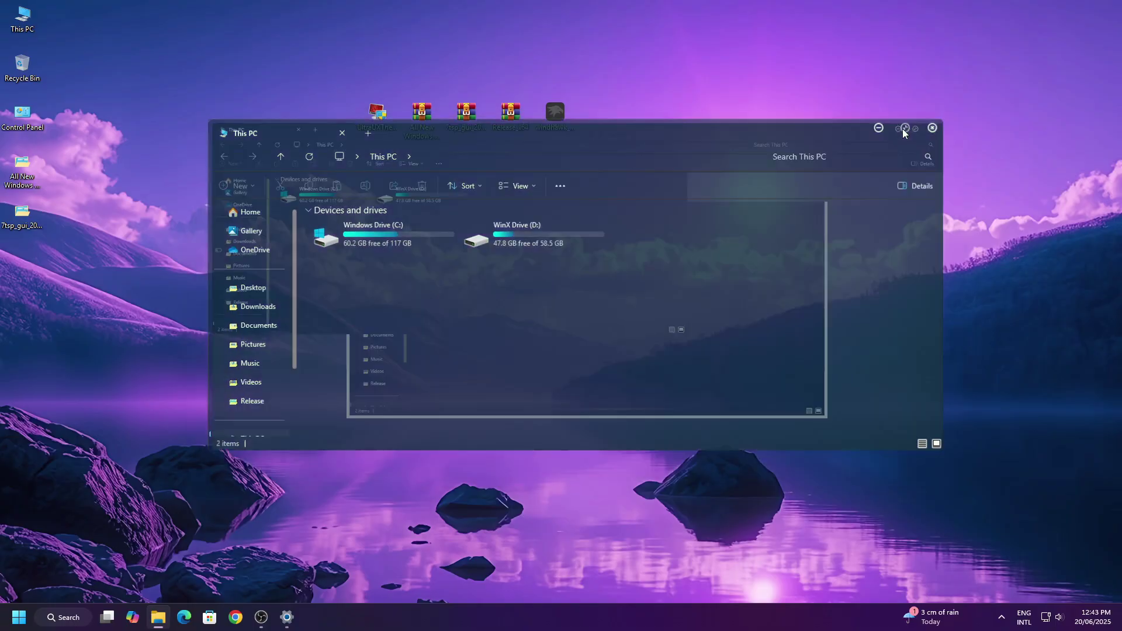
left_click(1095, 8)
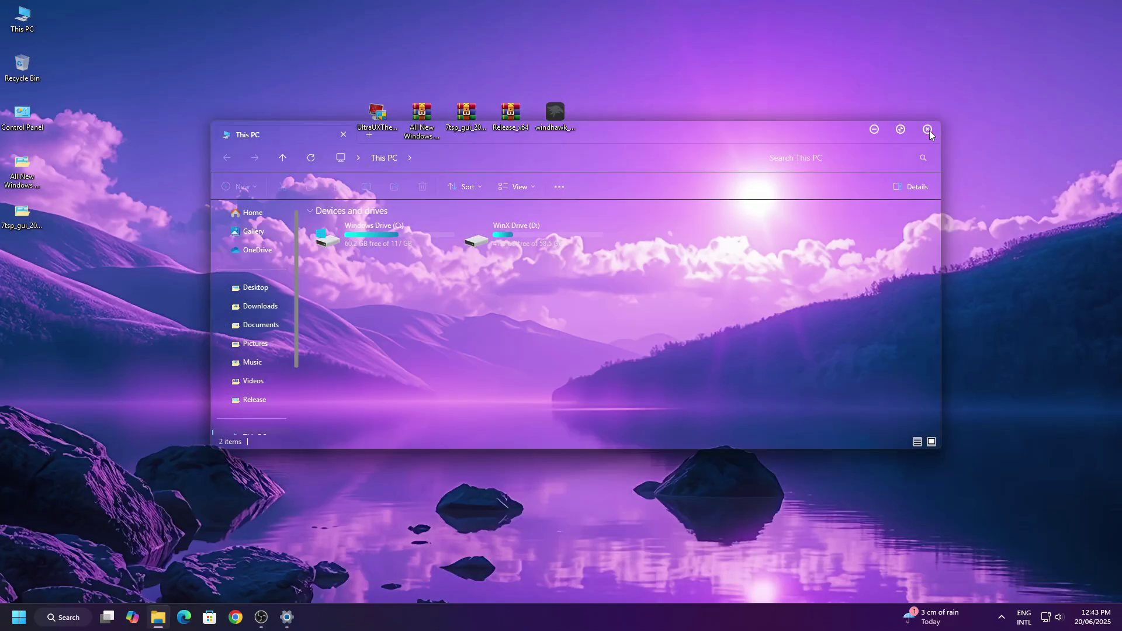
left_click(928, 129)
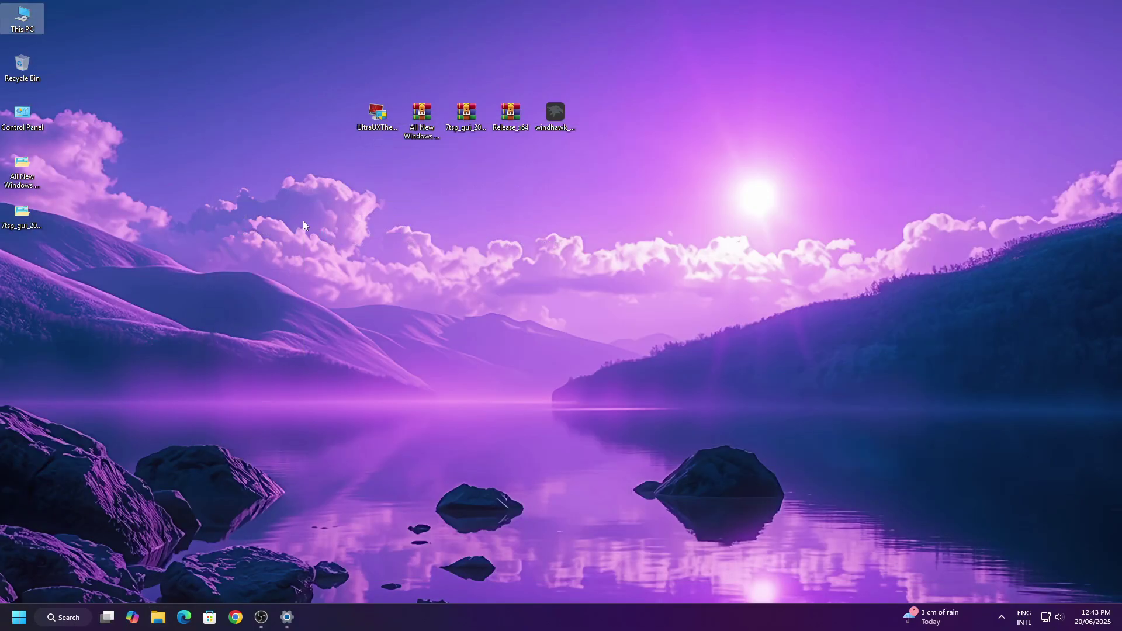
- Open the Wallpapers folder inside the nested All New Windows 12 Theme folders and minimise its window
right_click(50, 186)
left_click(68, 216)
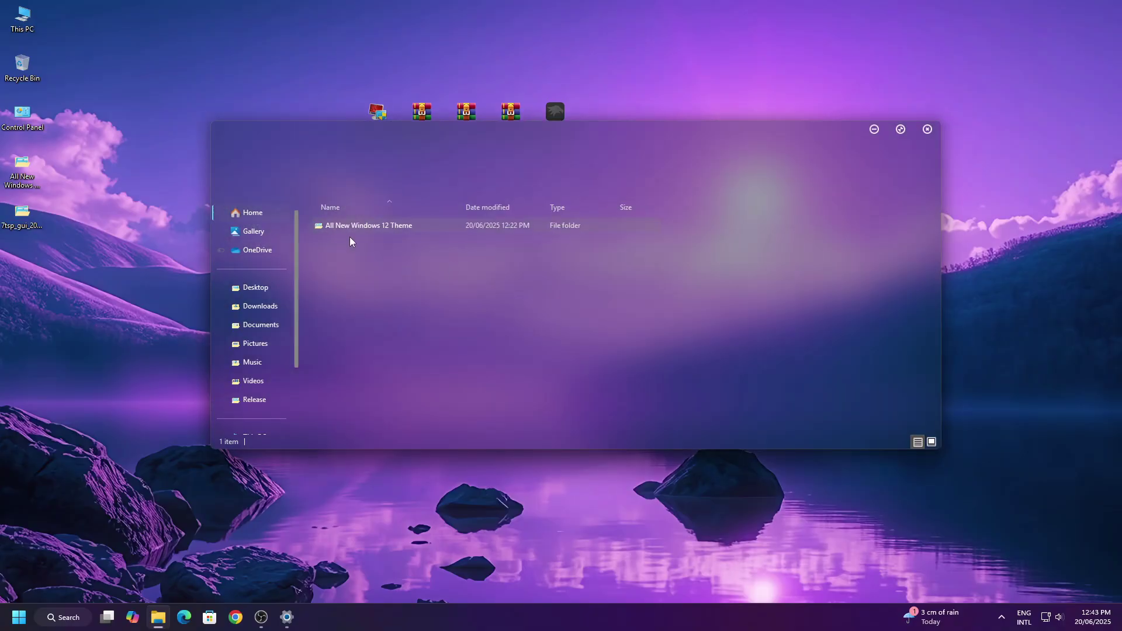
right_click(350, 226)
left_click(406, 270)
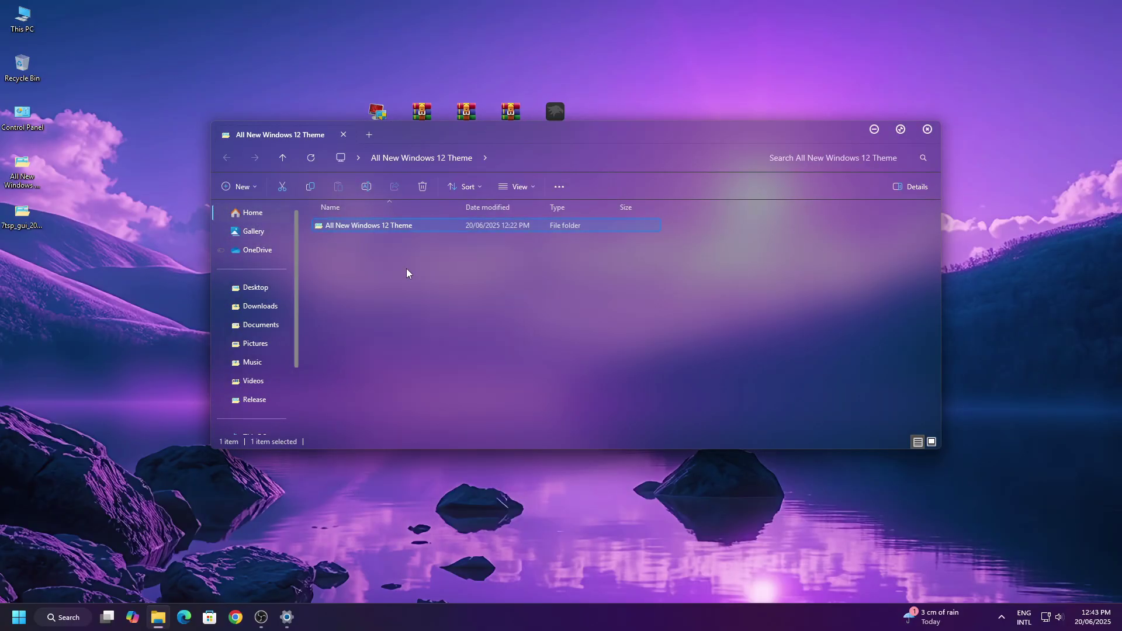
left_click_drag(464, 144, 471, 131)
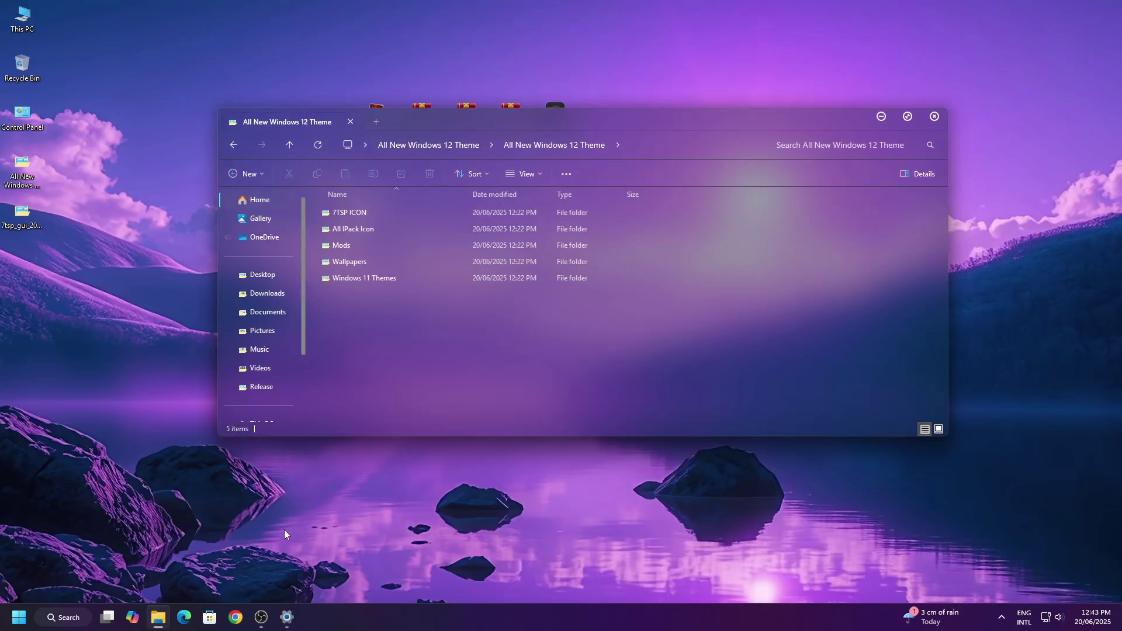
right_click(352, 261)
left_click(401, 304)
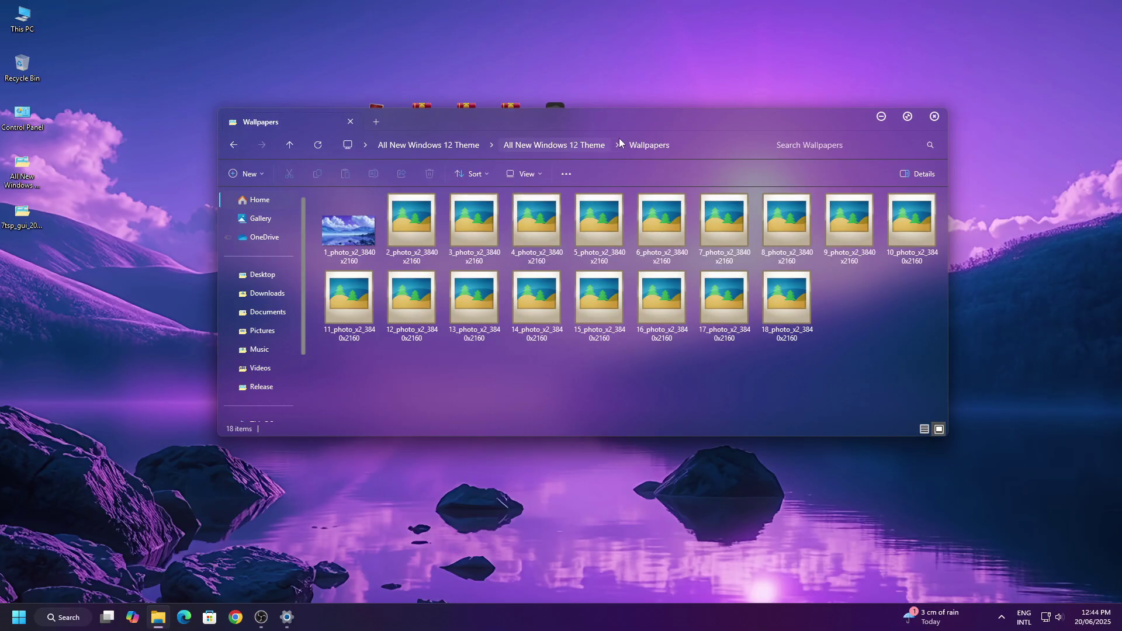
left_click(881, 116)
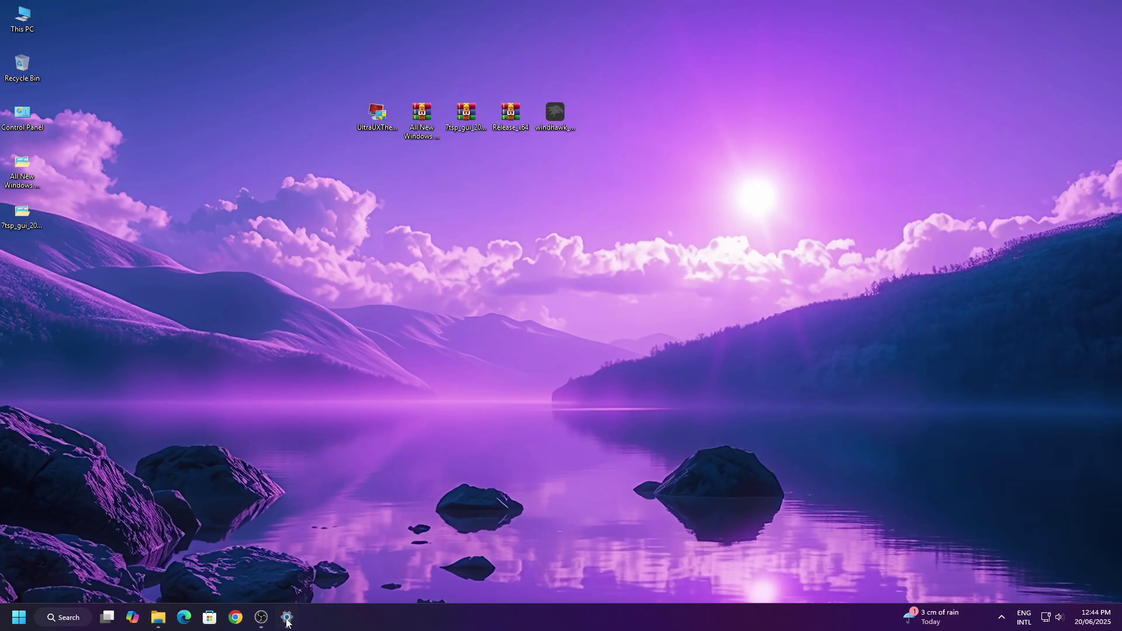
- Apply the Windows 12 Light theme in the personalisation settings and close Settings
right_click(299, 368)
left_click(348, 501)
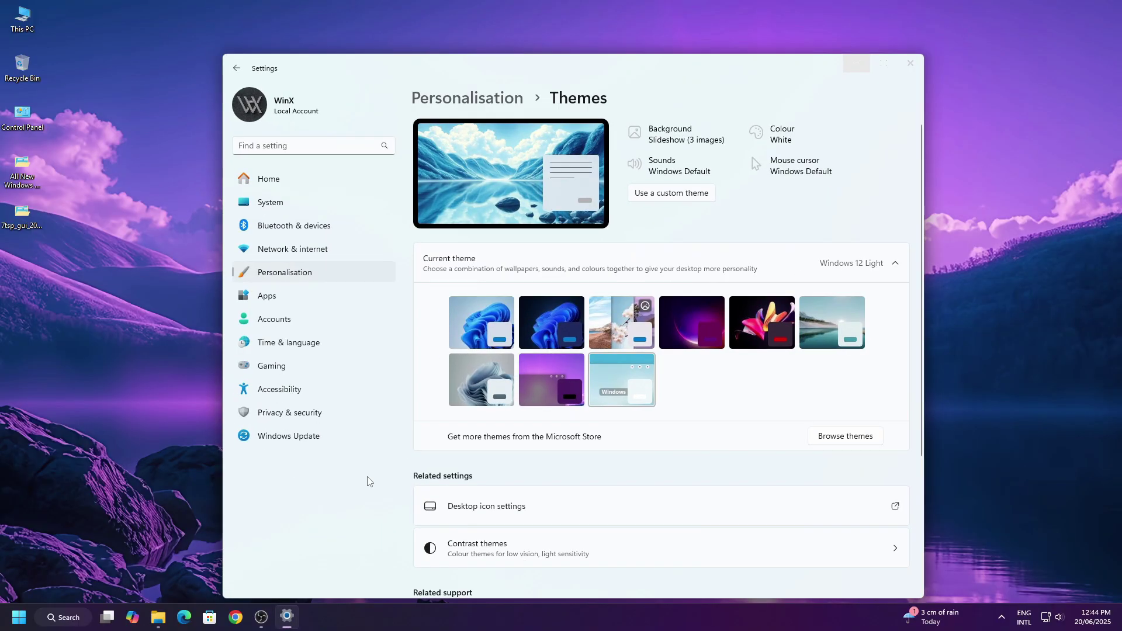
left_click(554, 383)
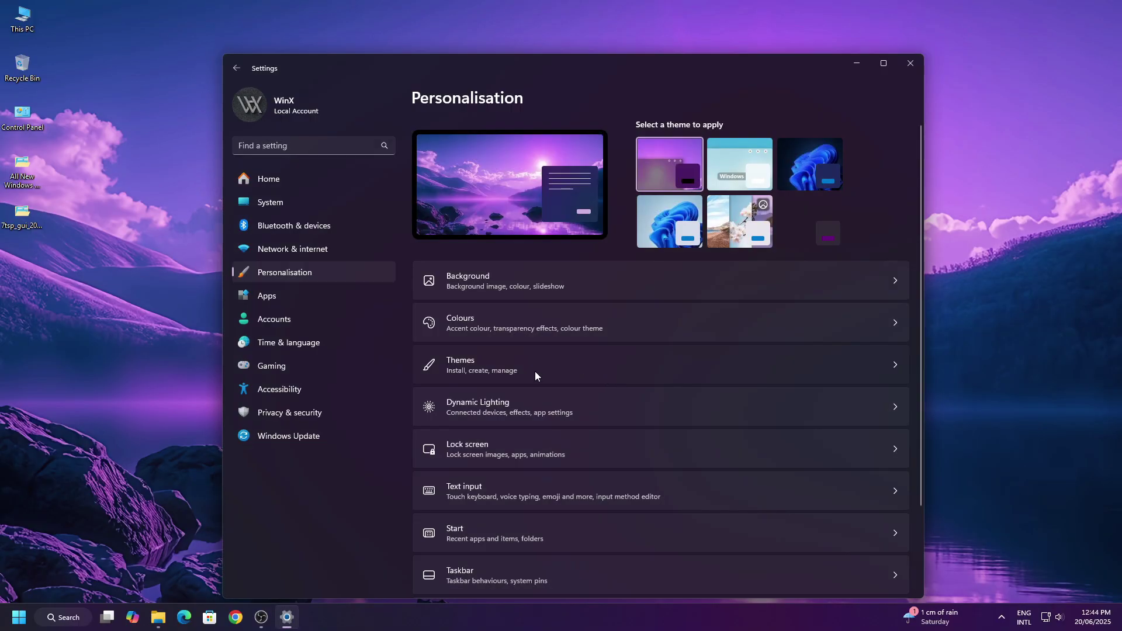
left_click(535, 371)
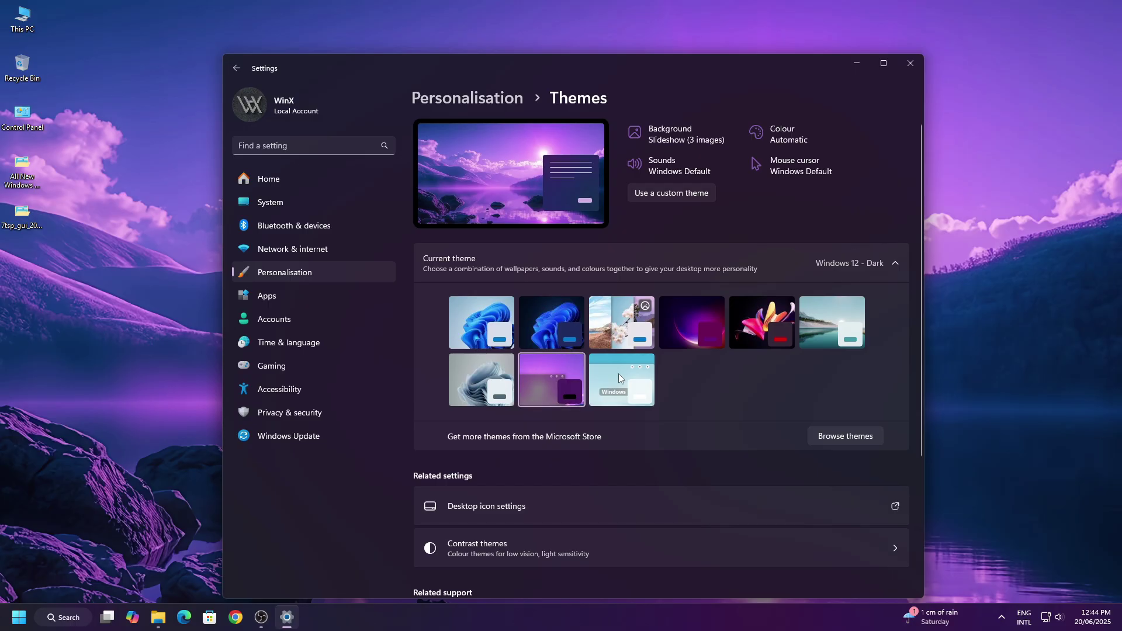
left_click(619, 374)
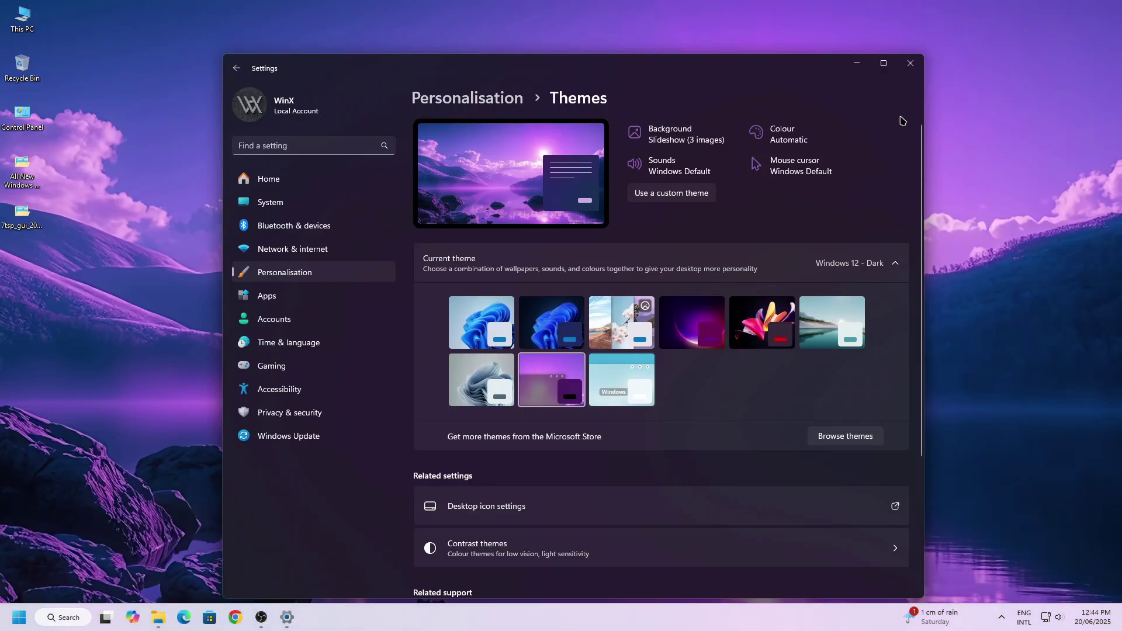
left_click(912, 64)
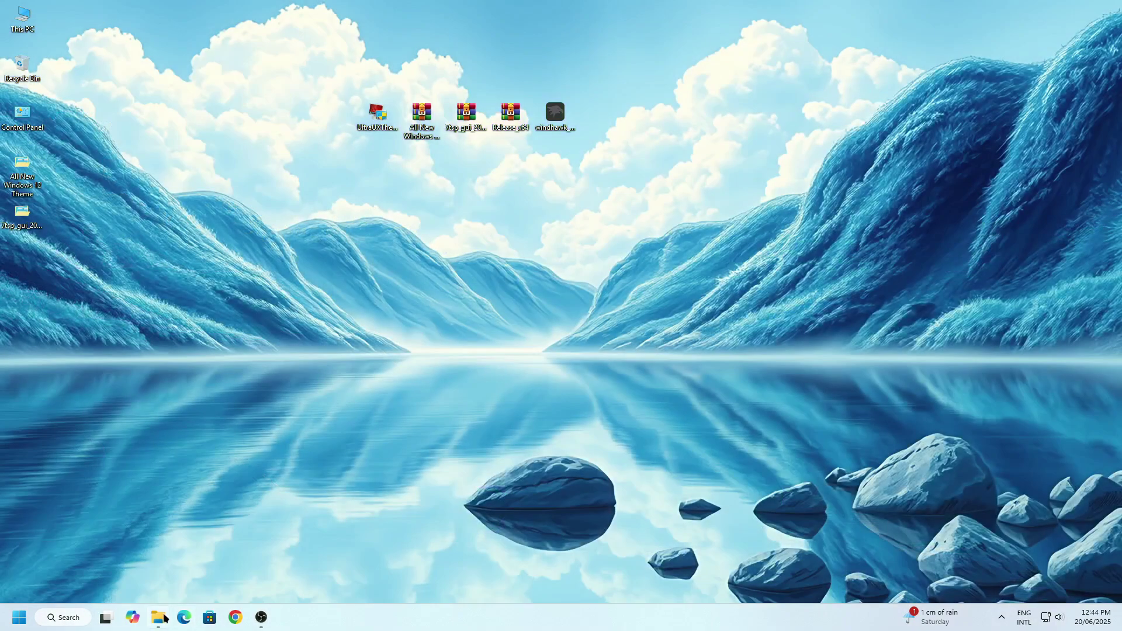
- Set the wallpaper 10_photo_x2_3840x2160 from the Wallpapers folder as the desktop background and close the folder
left_click(158, 617)
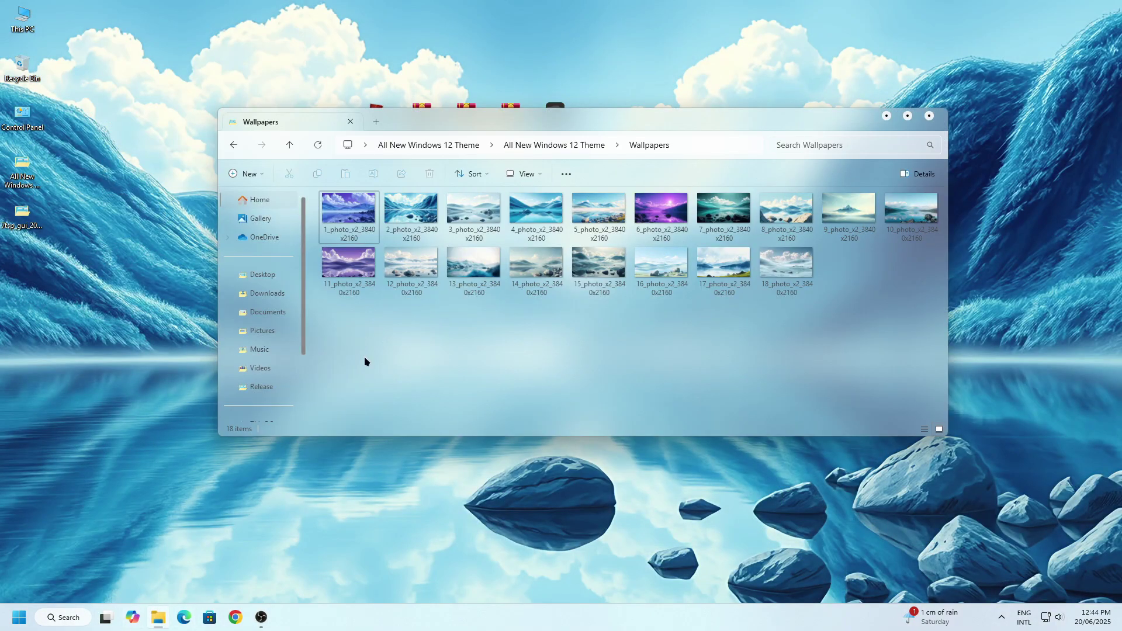
left_click_drag(553, 125, 552, 104)
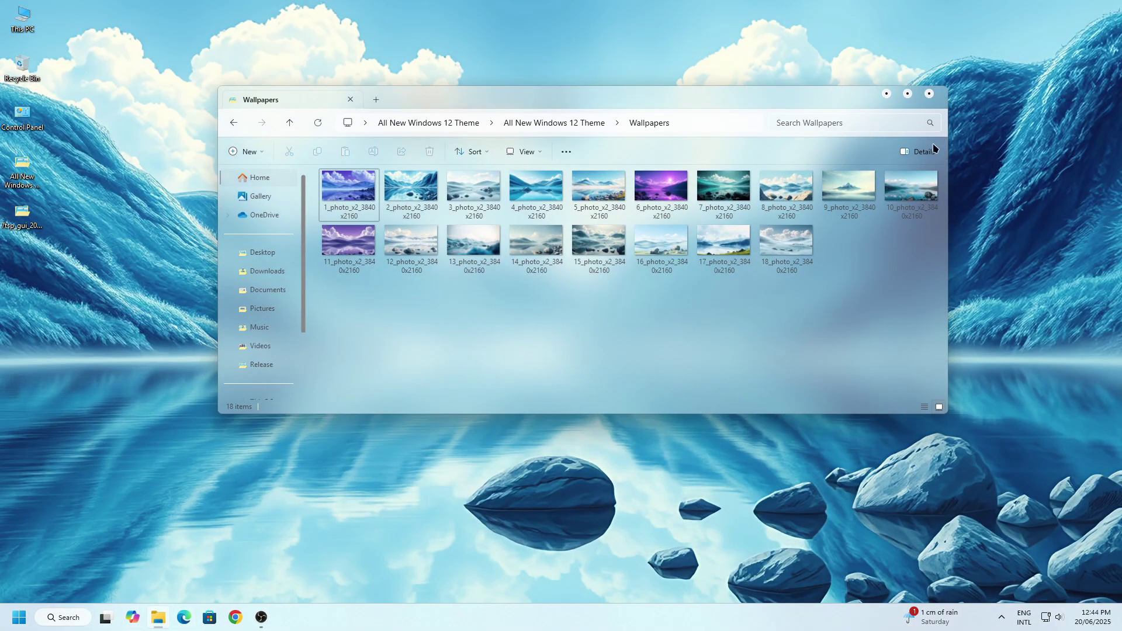
left_click(901, 197)
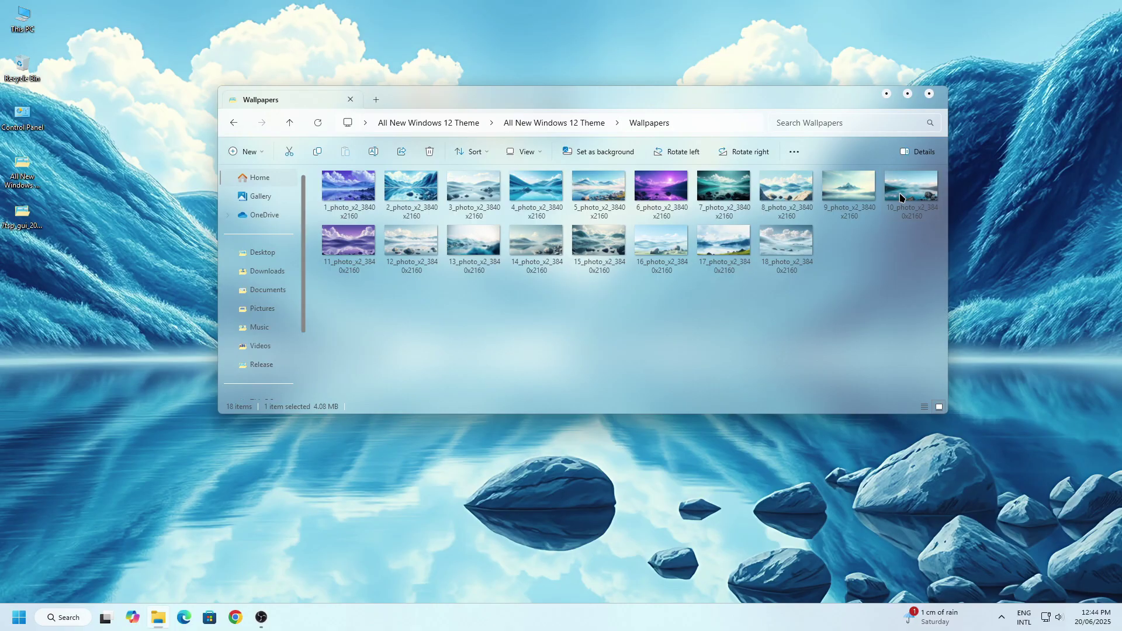
right_click(901, 198)
left_click(957, 222)
left_click(932, 95)
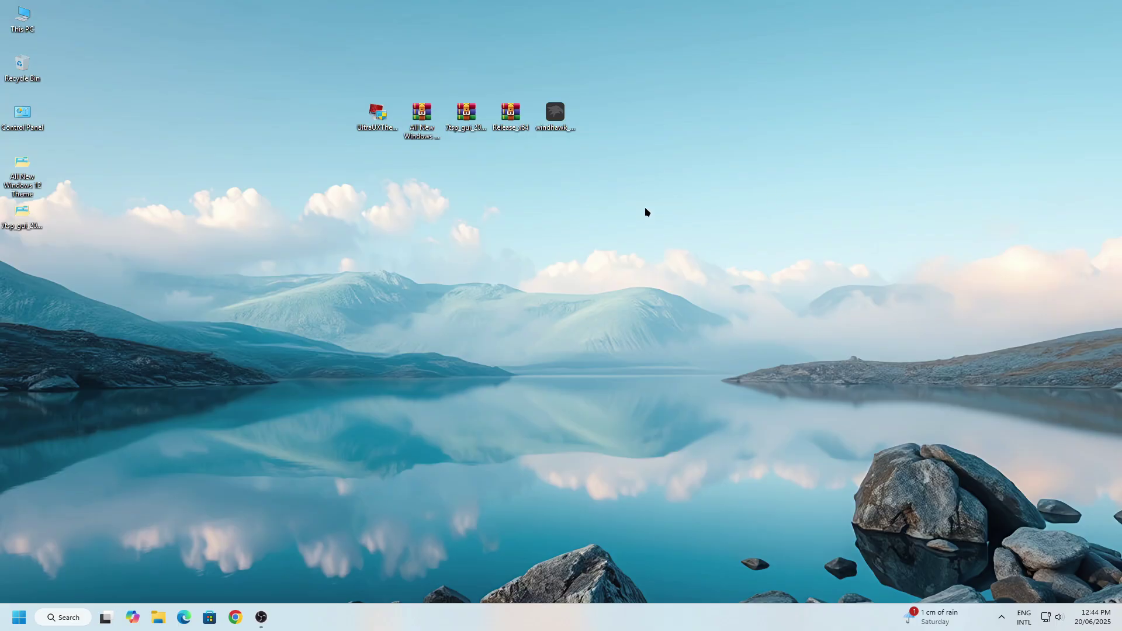
- Install Windhawk v1.6.1 in English as a standard installation in C:\Program Files\Windhawk and launch it on finishing
right_click(551, 121)
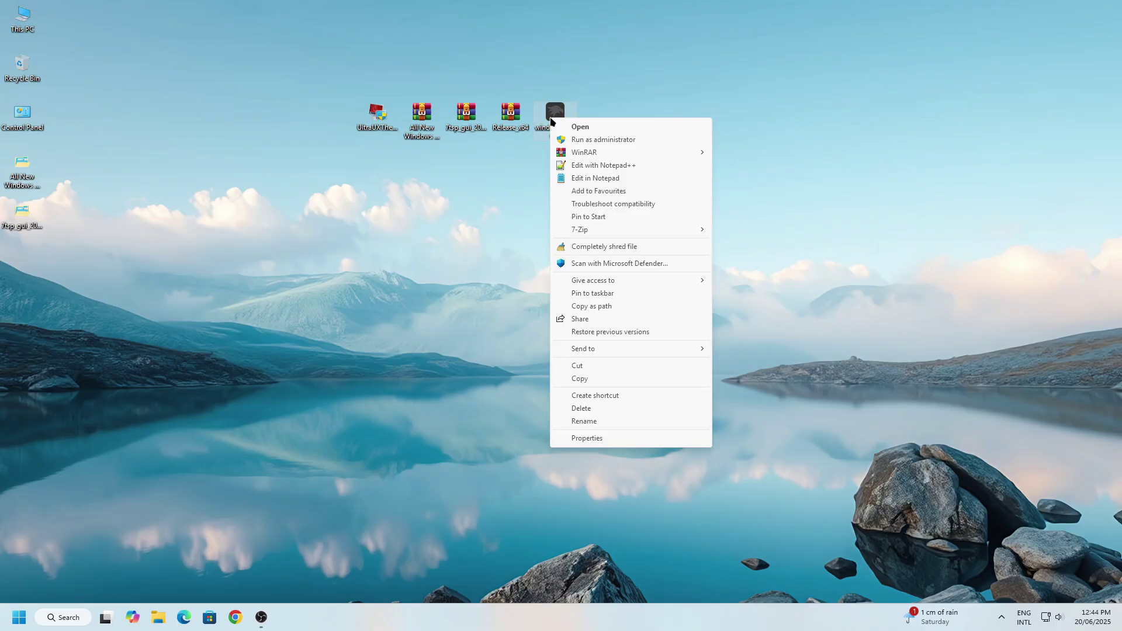
left_click(578, 126)
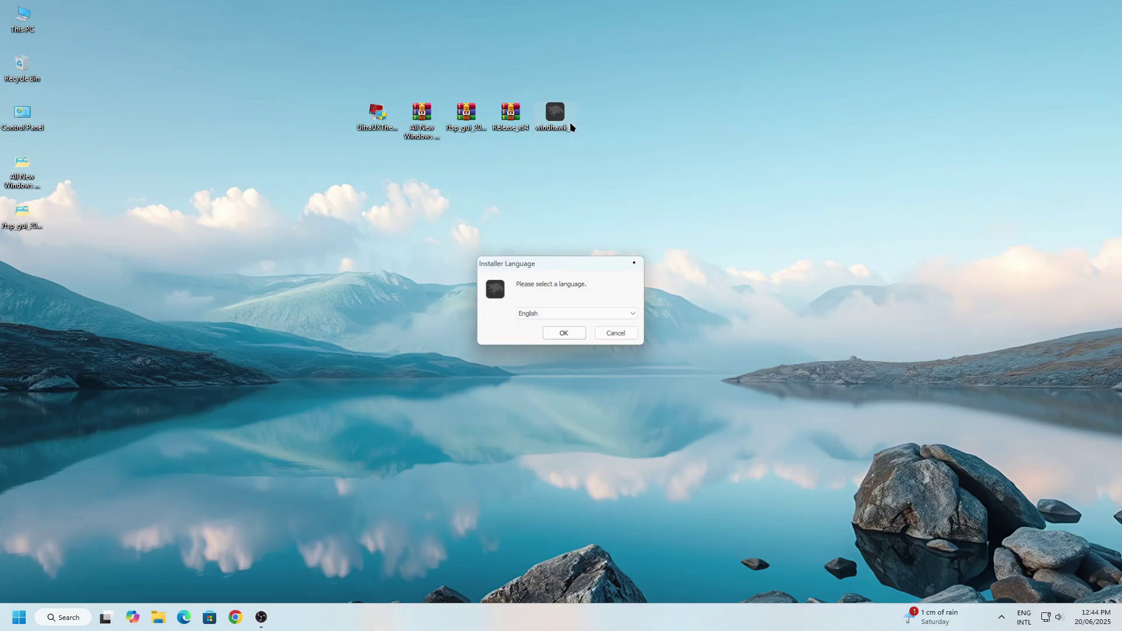
left_click(564, 332)
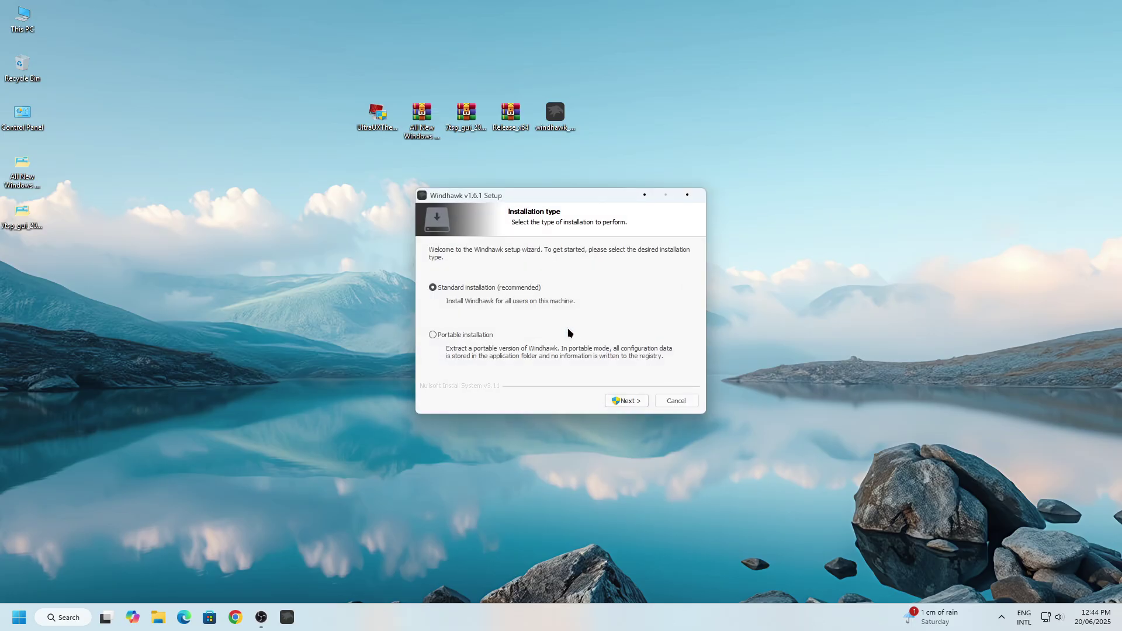
left_click(627, 400)
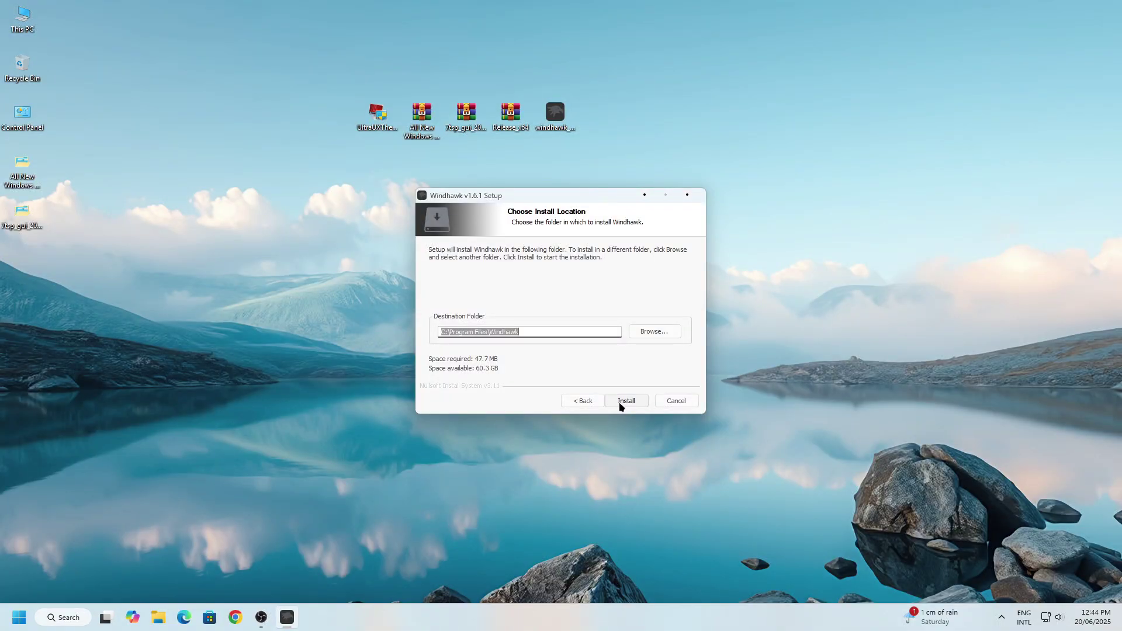
left_click(621, 402)
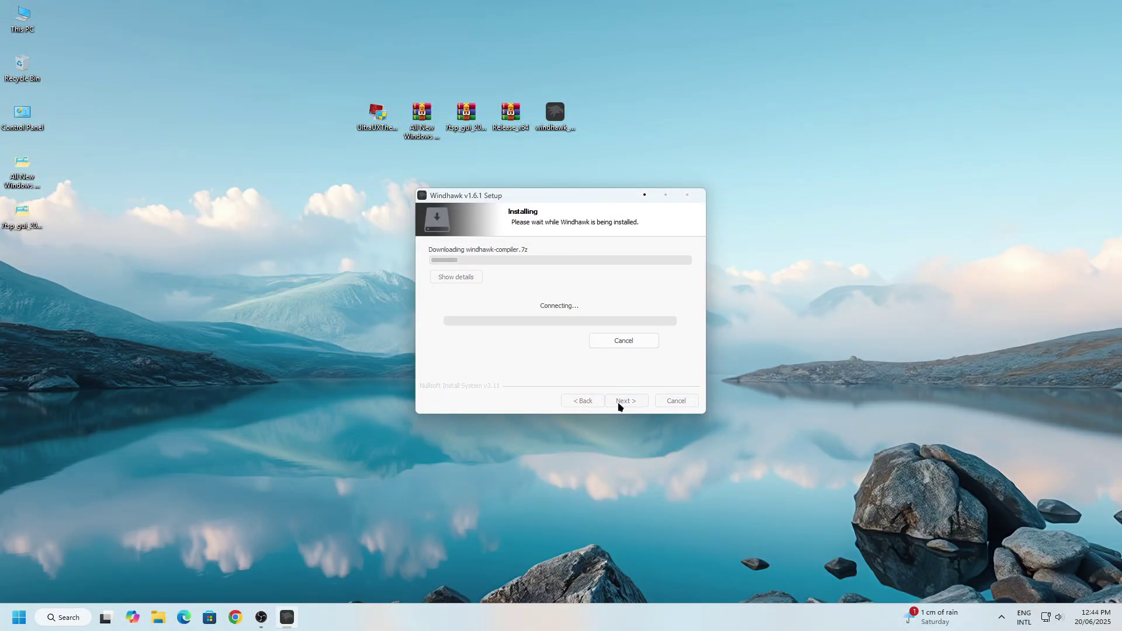
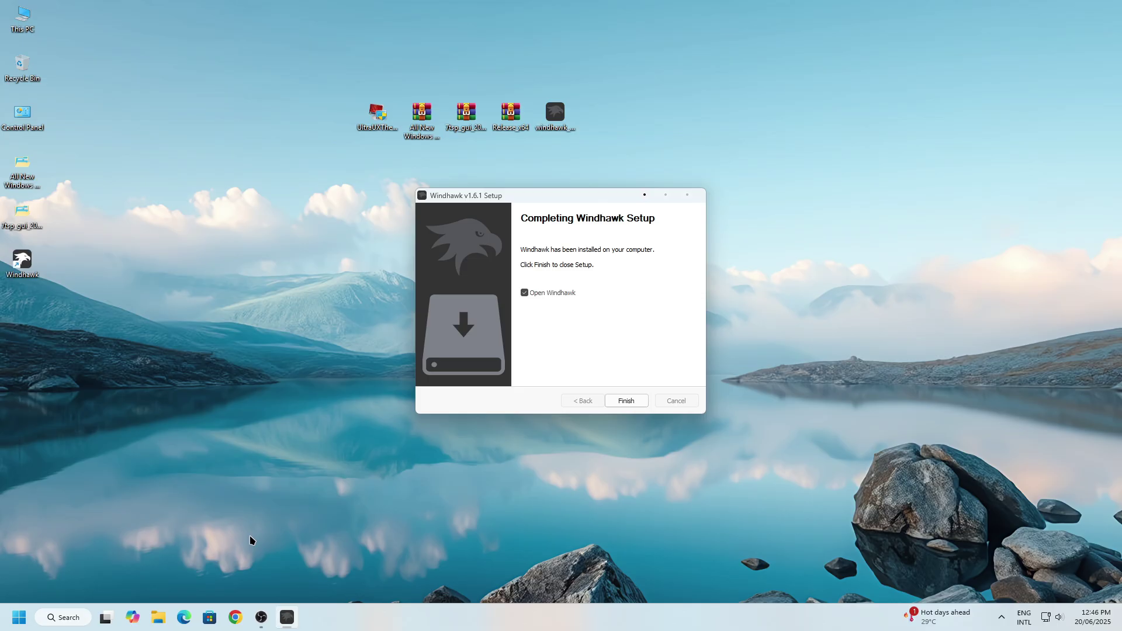
left_click(625, 401)
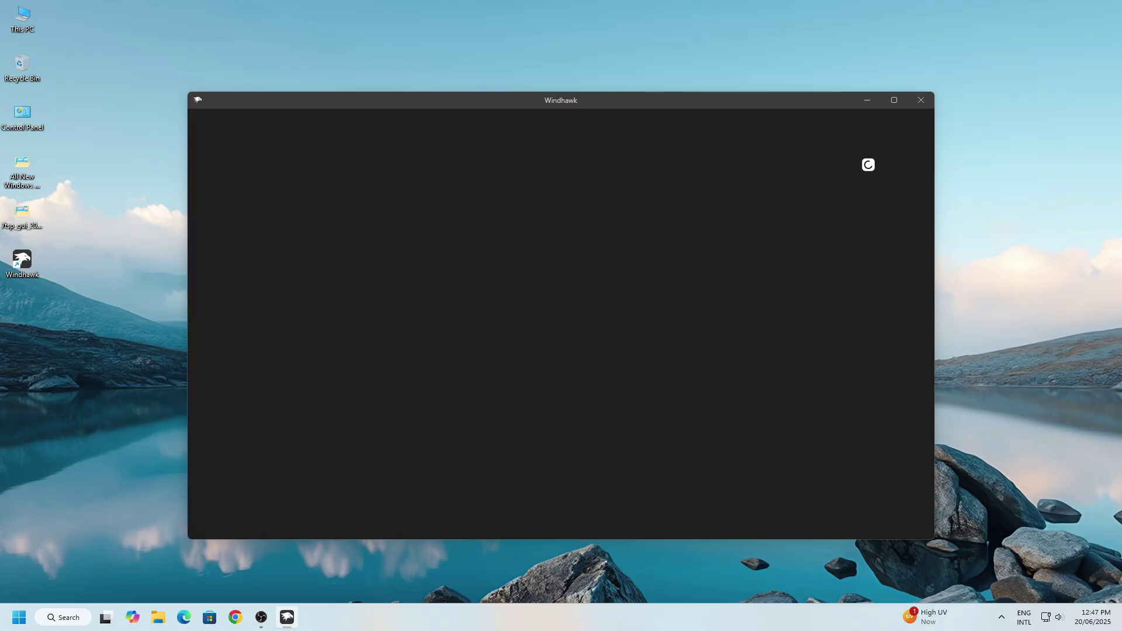
- Find the Windows 11 Taskbar Styler mod in Windhawk's mod catalogue and install it, accepting the risk
left_click(747, 151)
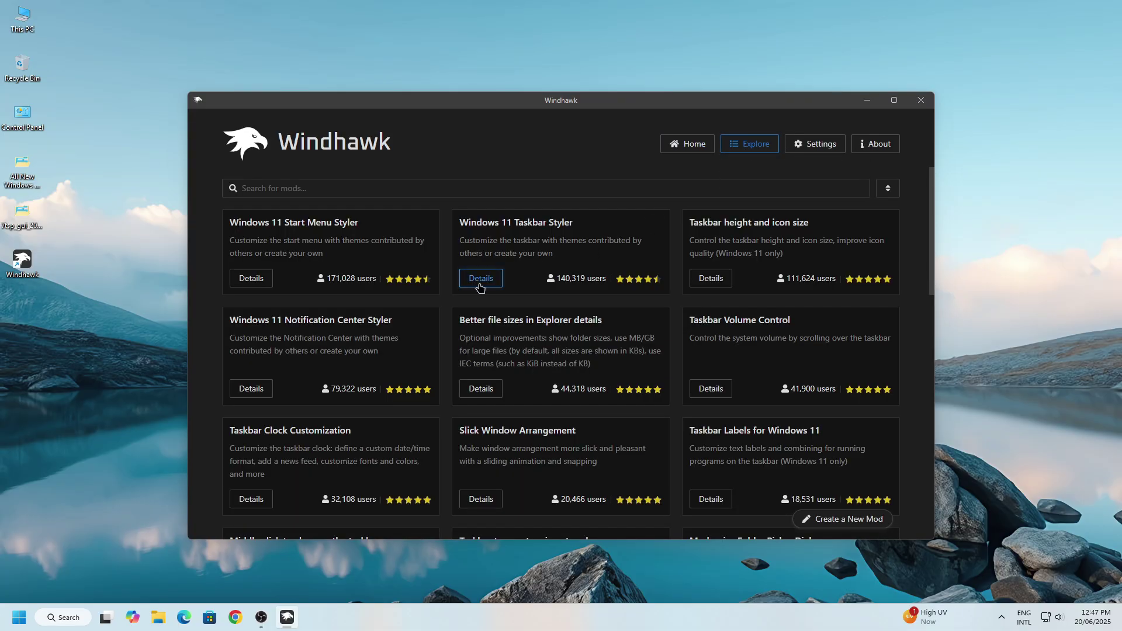
left_click(479, 278)
left_click(270, 249)
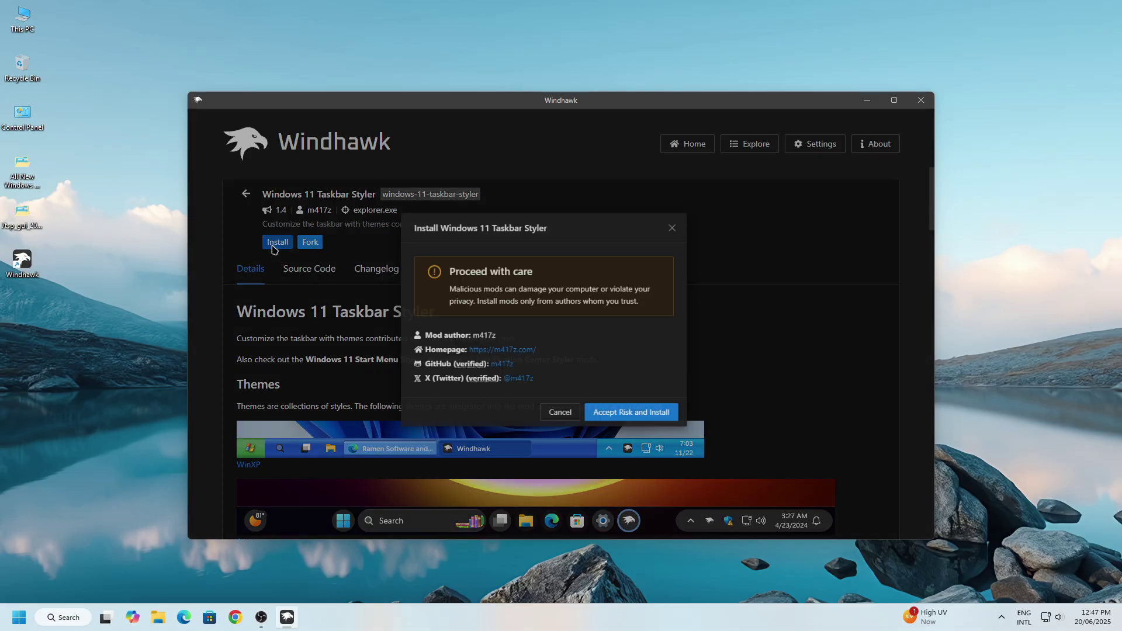
left_click(644, 422)
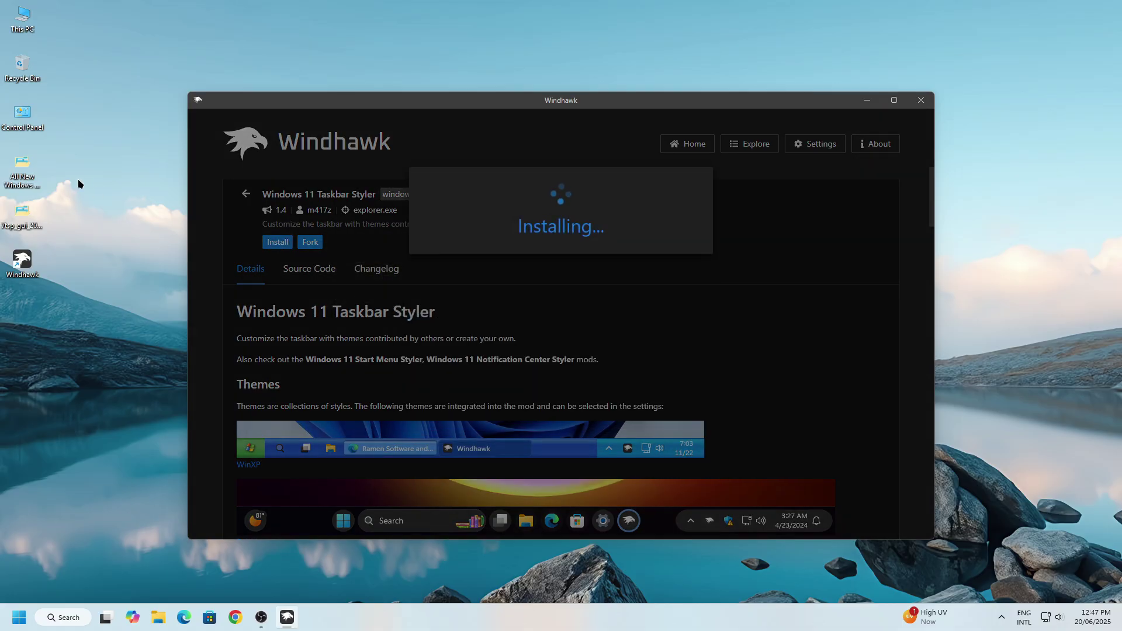
- Open the Mods folder inside the nested All New Windows 12 Theme folders in File Explorer, moving the window partly off Windhawk
right_click(19, 177)
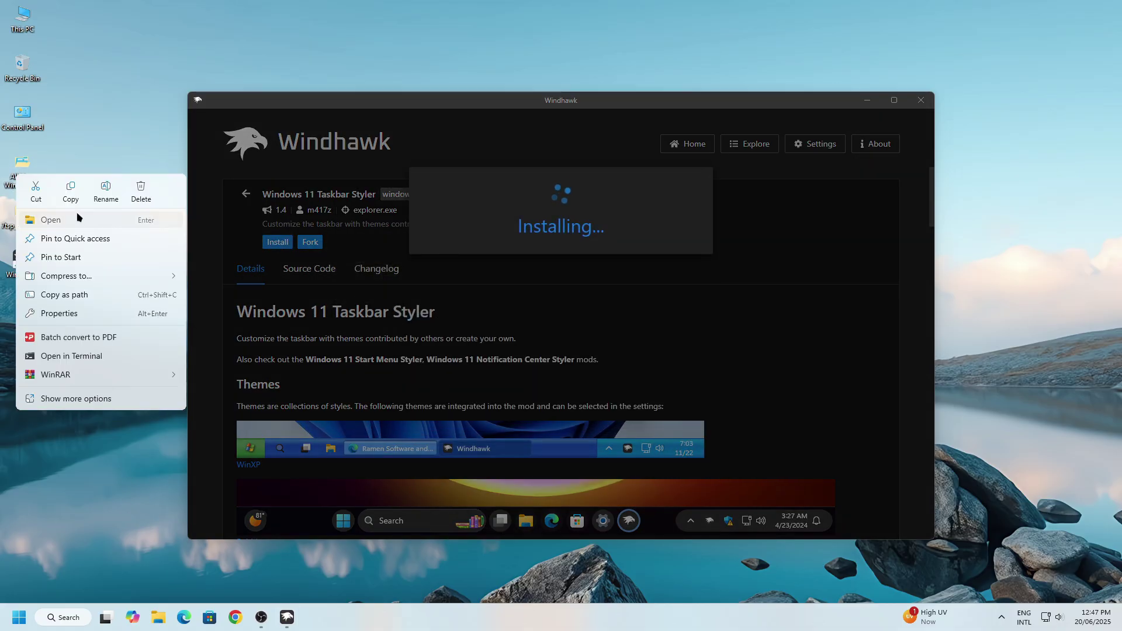
left_click(76, 217)
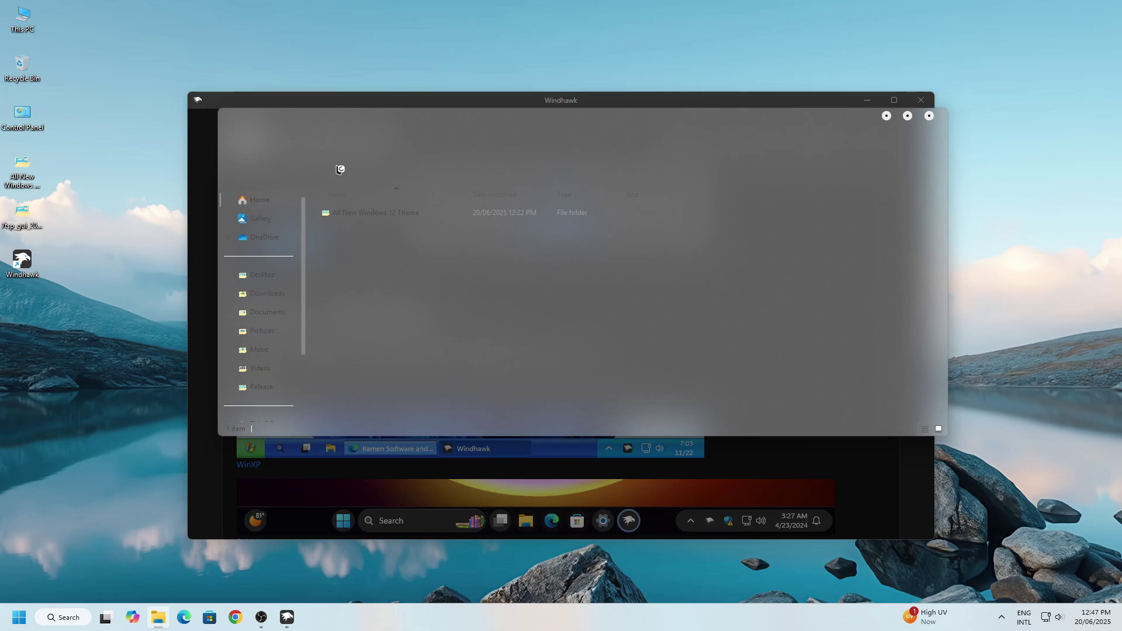
left_click(337, 215)
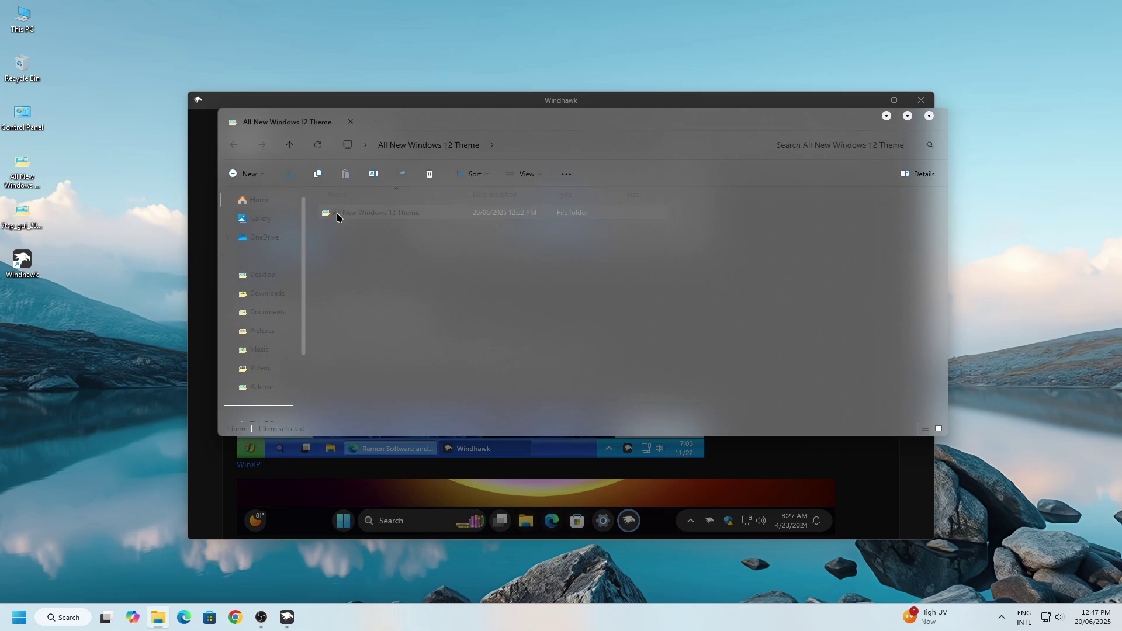
right_click(338, 217)
left_click(396, 261)
left_click_drag(428, 125, 209, 109)
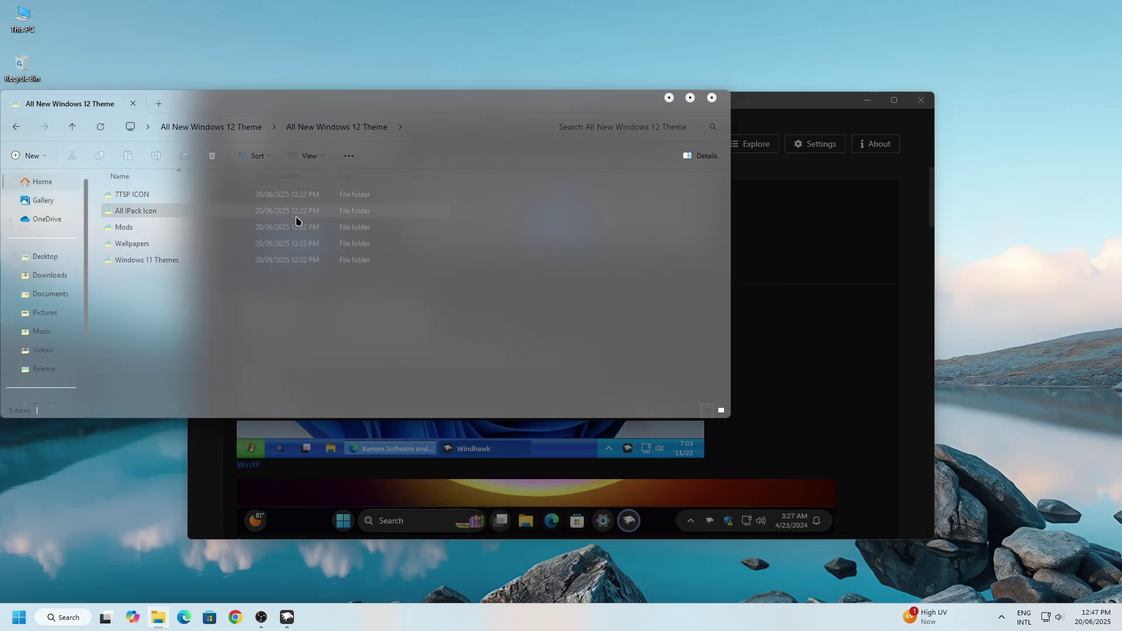
right_click(156, 226)
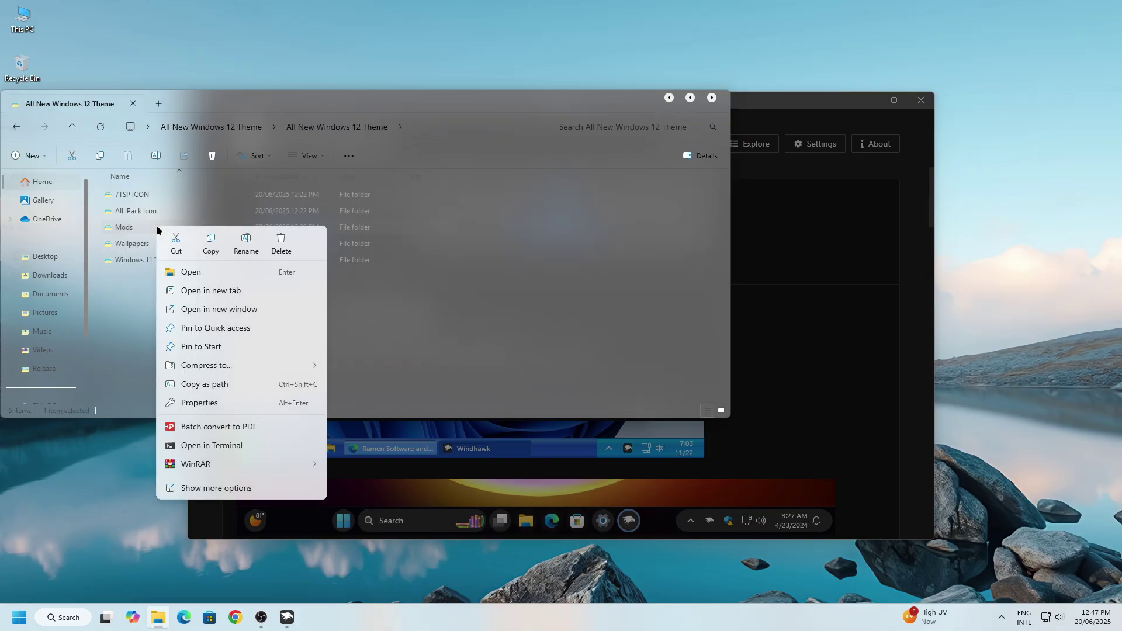
left_click(202, 269)
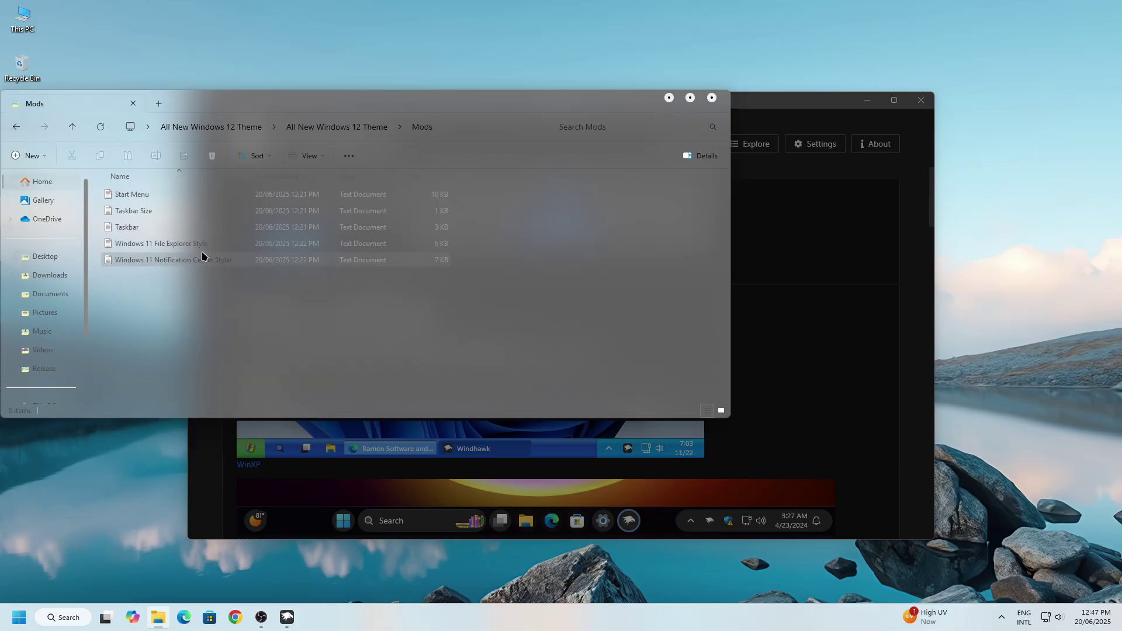
- Open the Taskbar text file from the Mods folder, minimise the folder and place the file's window beside Windhawk
left_click_drag(188, 104, 206, 152)
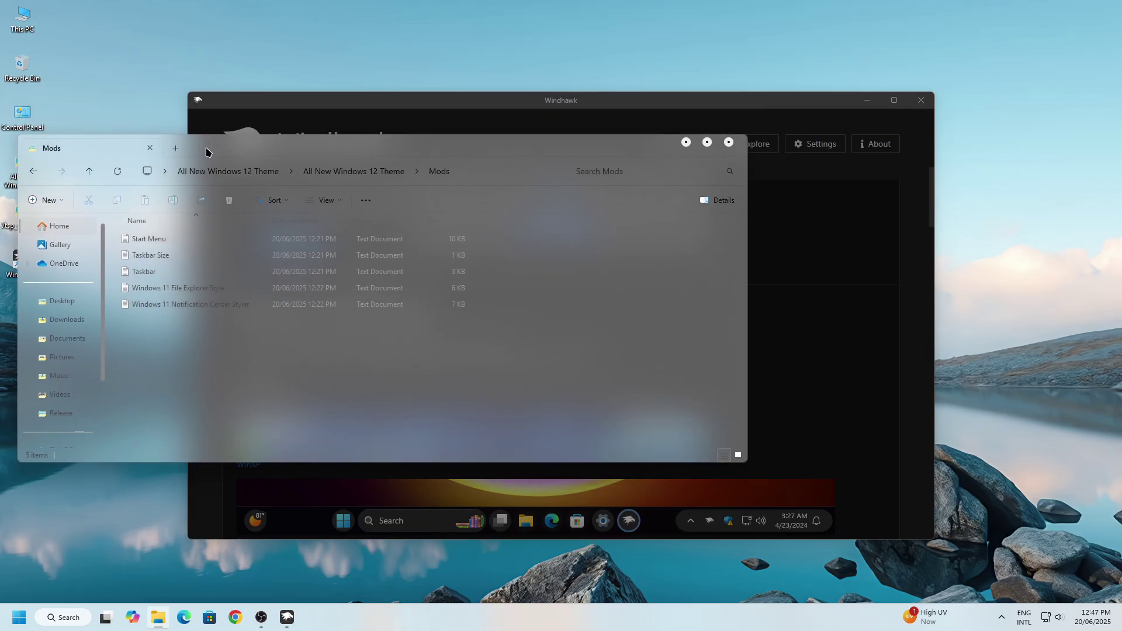
right_click(190, 266)
key("Escape")
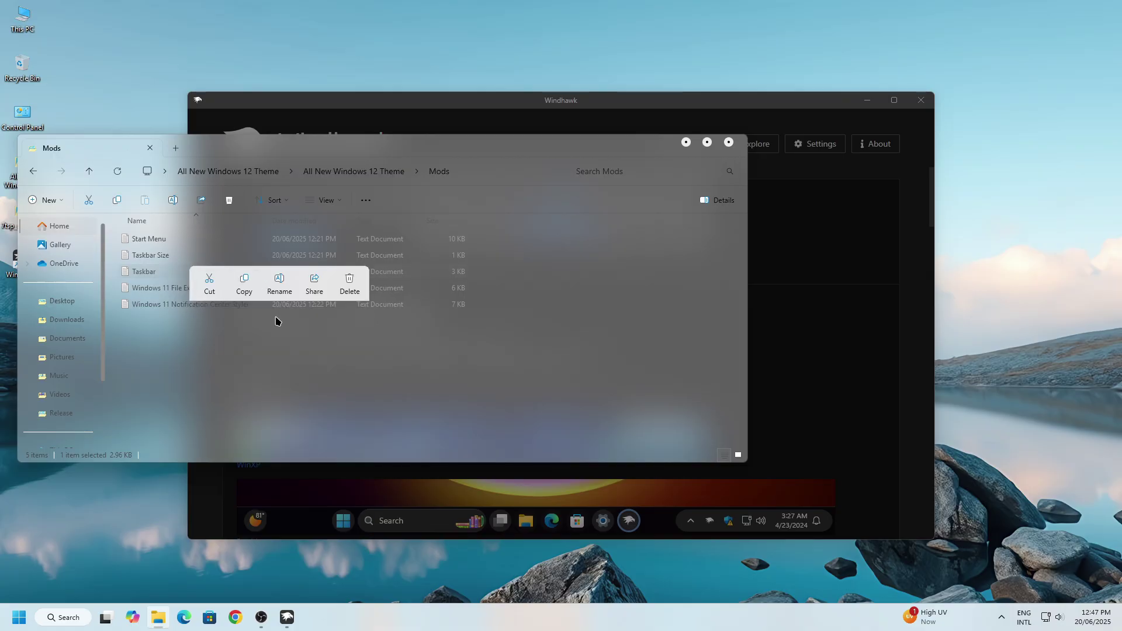
left_click(686, 142)
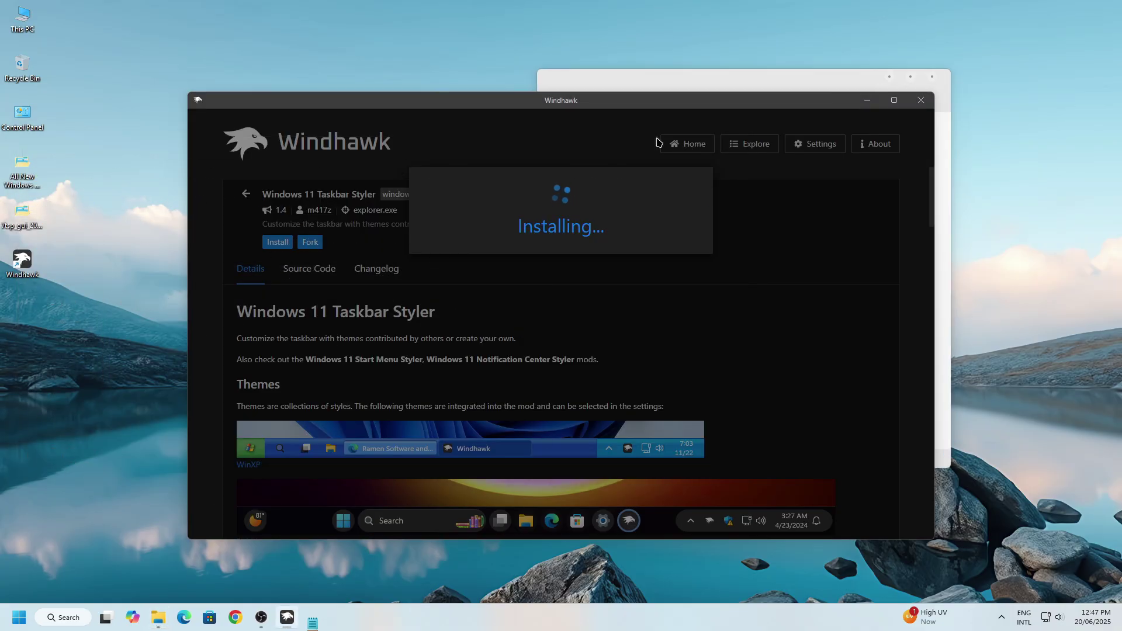
left_click_drag(791, 85, 912, 76)
left_click(393, 114)
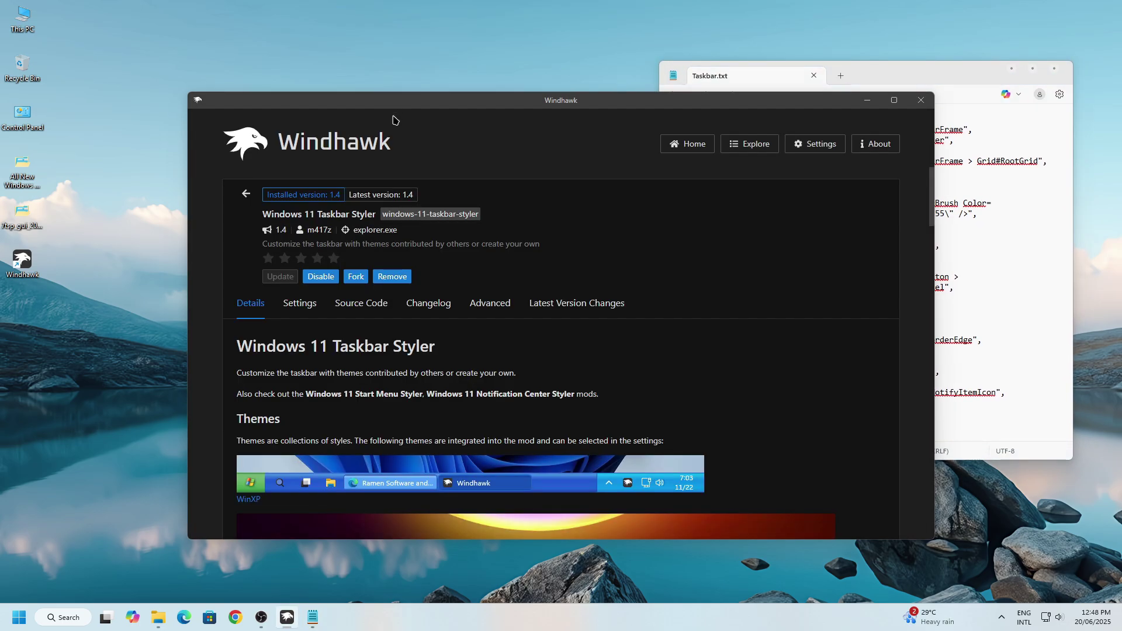
- Show the Taskbar Styler's advanced mod settings, copy the entire contents of Taskbar.txt and close the file
left_click(496, 305)
scroll(660, 336, "down", 3)
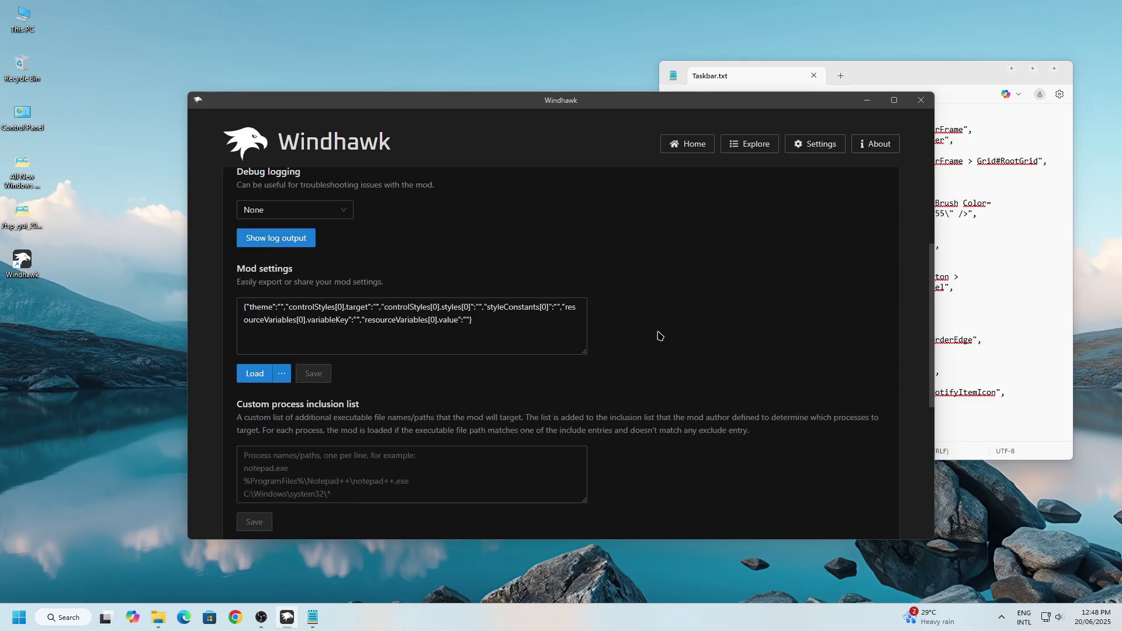
left_click(968, 75)
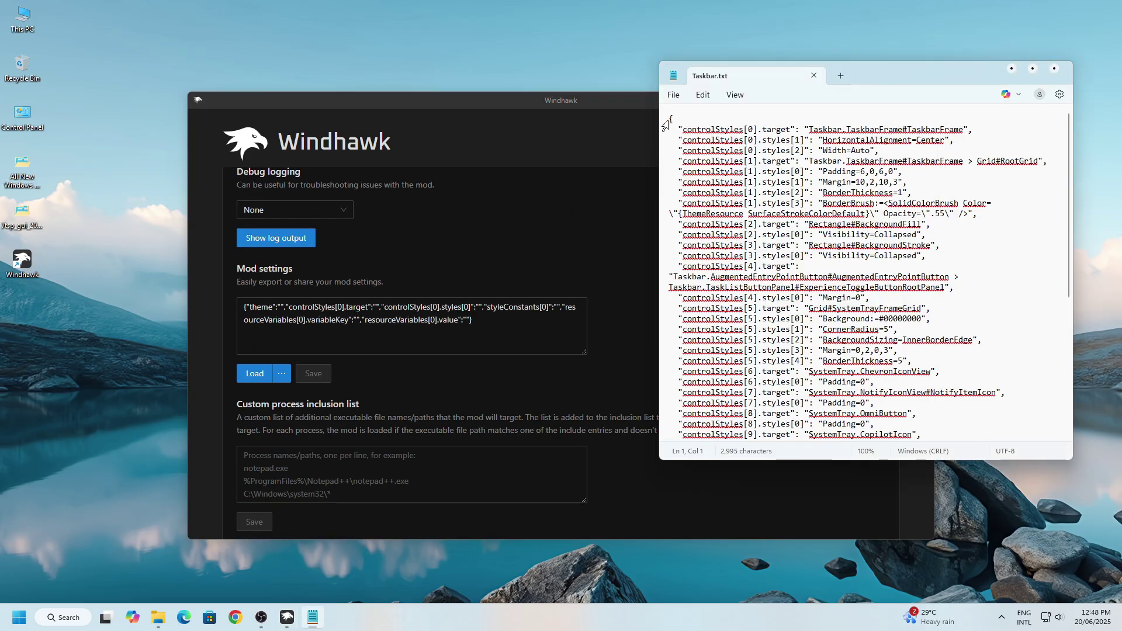
key("ctrl+a")
right_click(761, 326)
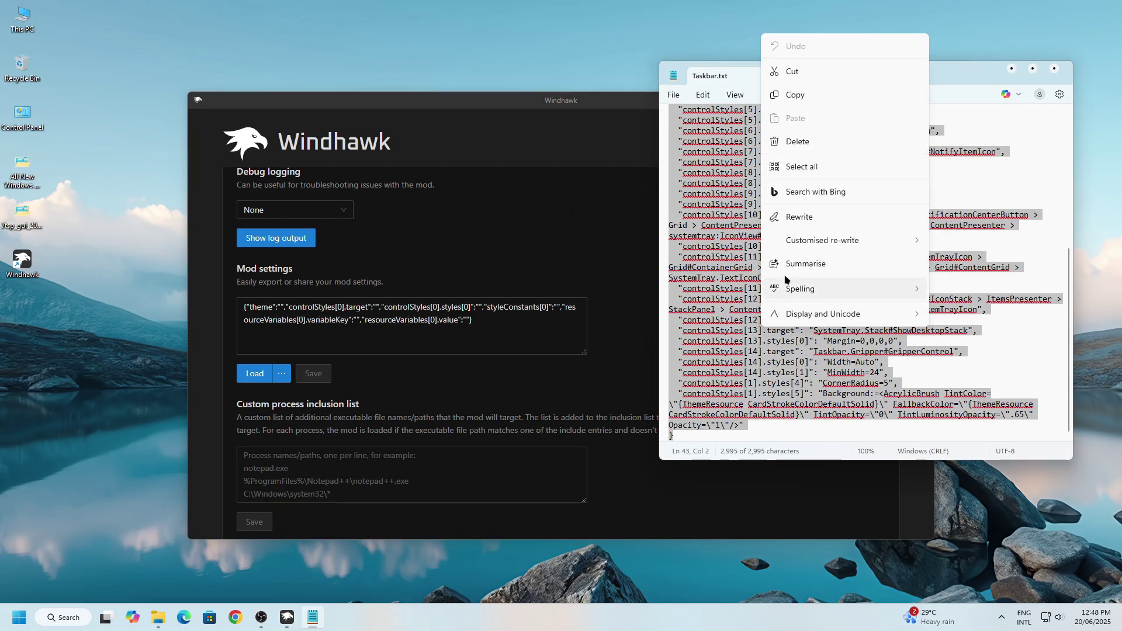
left_click(786, 93)
left_click(1049, 79)
- Replace the Taskbar Styler's mod settings text with the copied Taskbar.txt code and save it
left_click_drag(498, 321, 213, 299)
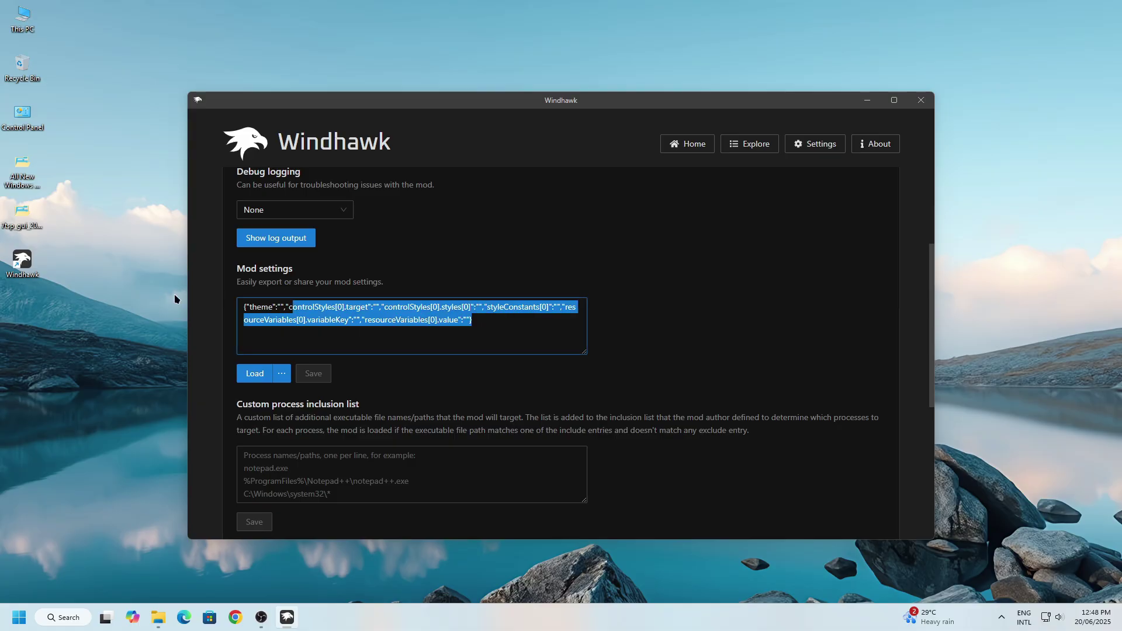
right_click(272, 316)
left_click(286, 362)
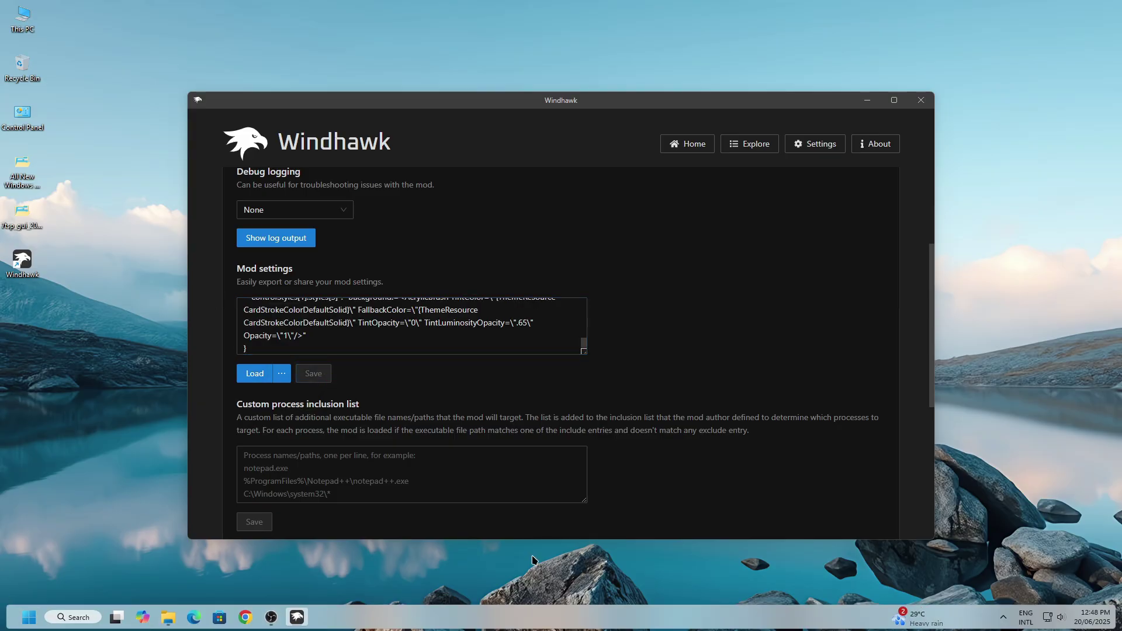
- Return to the mod catalogue and install the Taskbar height and icon size mod, accepting the risk
scroll(608, 361, "up", 5)
left_click(251, 201)
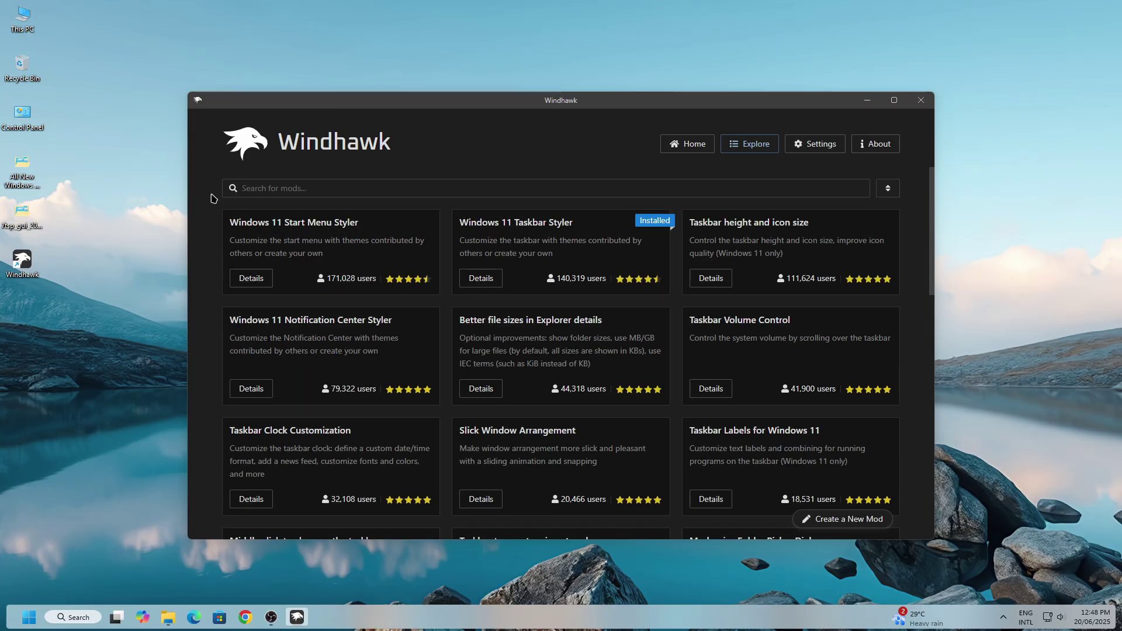
left_click(697, 280)
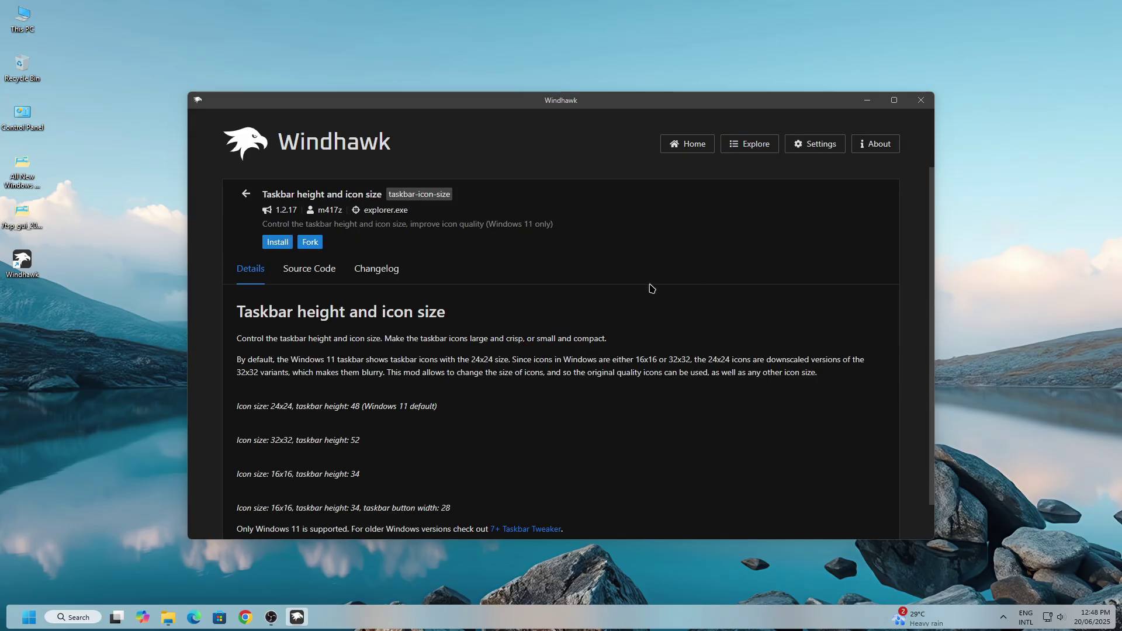
left_click(272, 244)
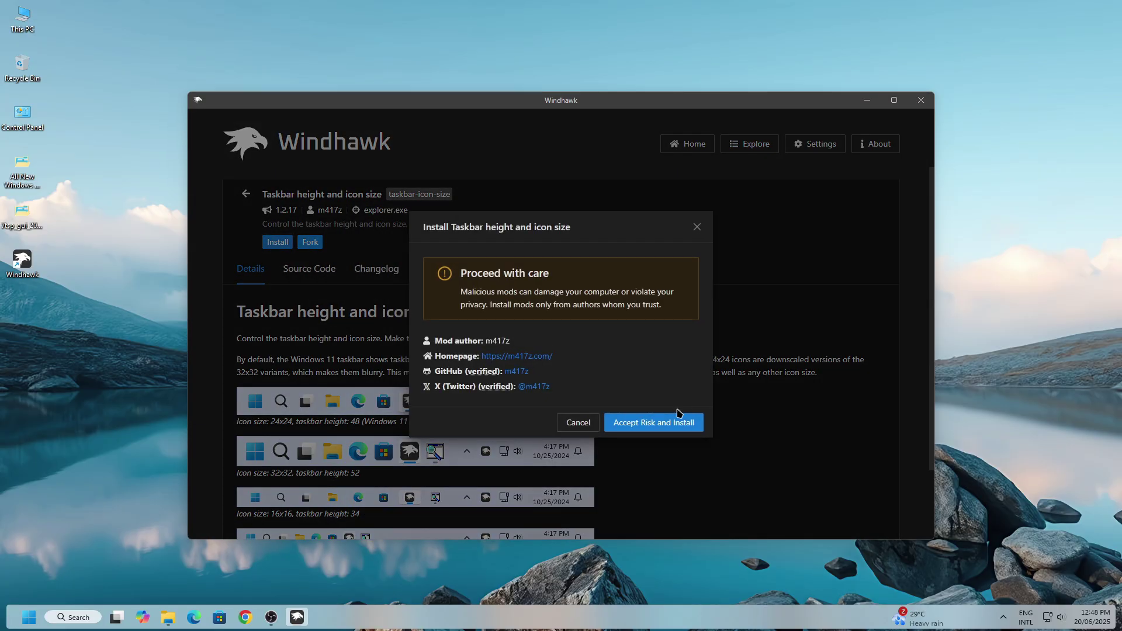
left_click(658, 420)
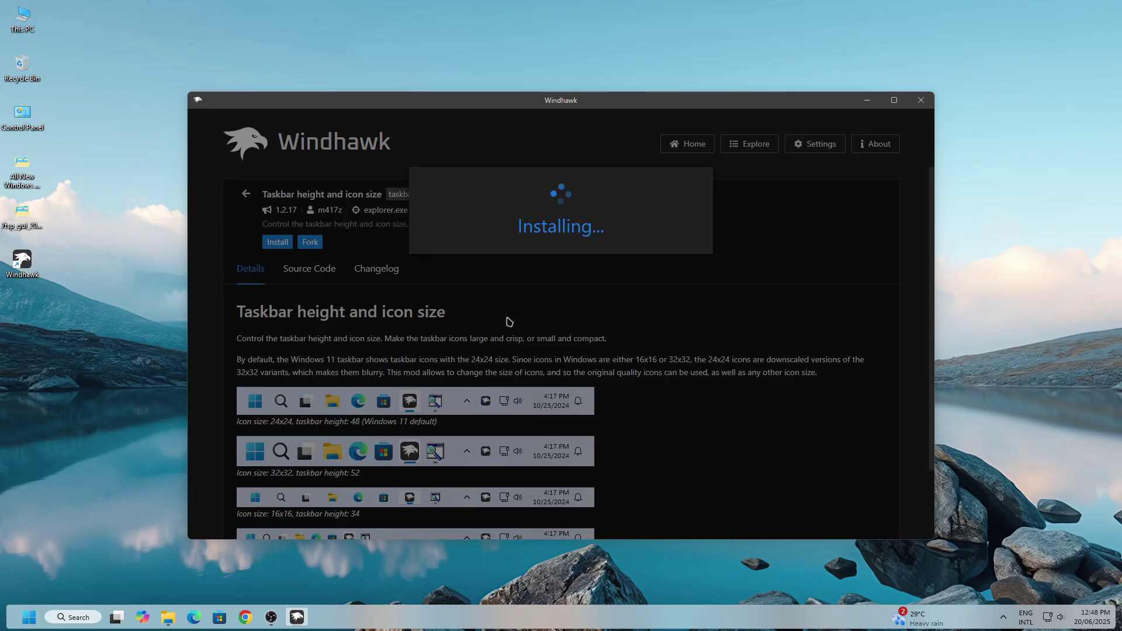
- Open the Taskbar Size text file from the Mods folder and bring Windhawk back to the front
left_click(171, 620)
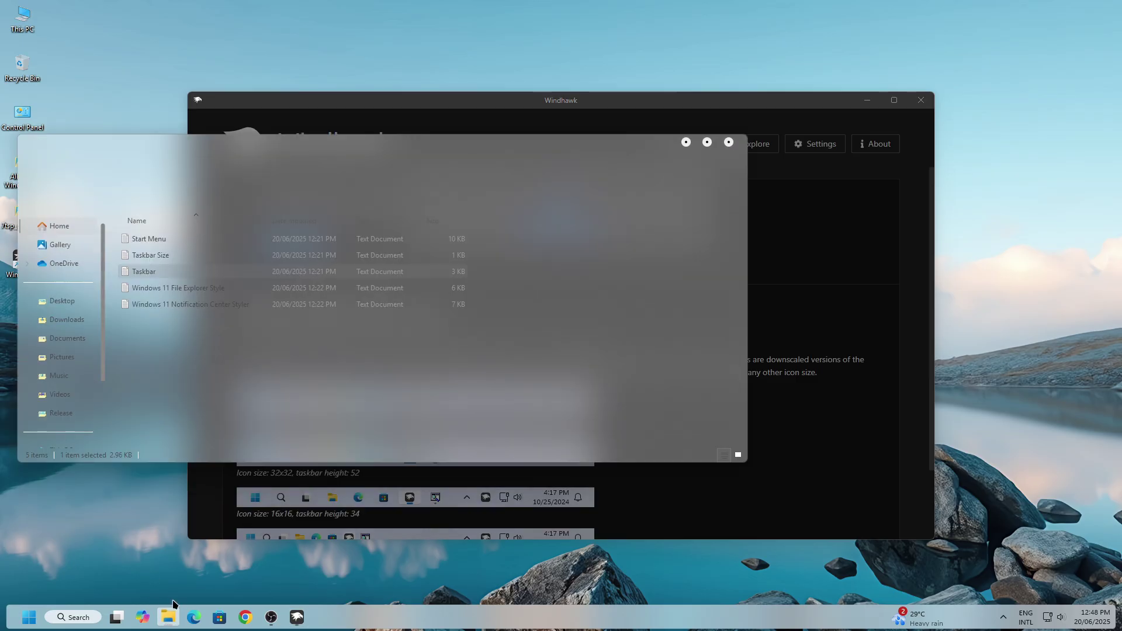
left_click(142, 261)
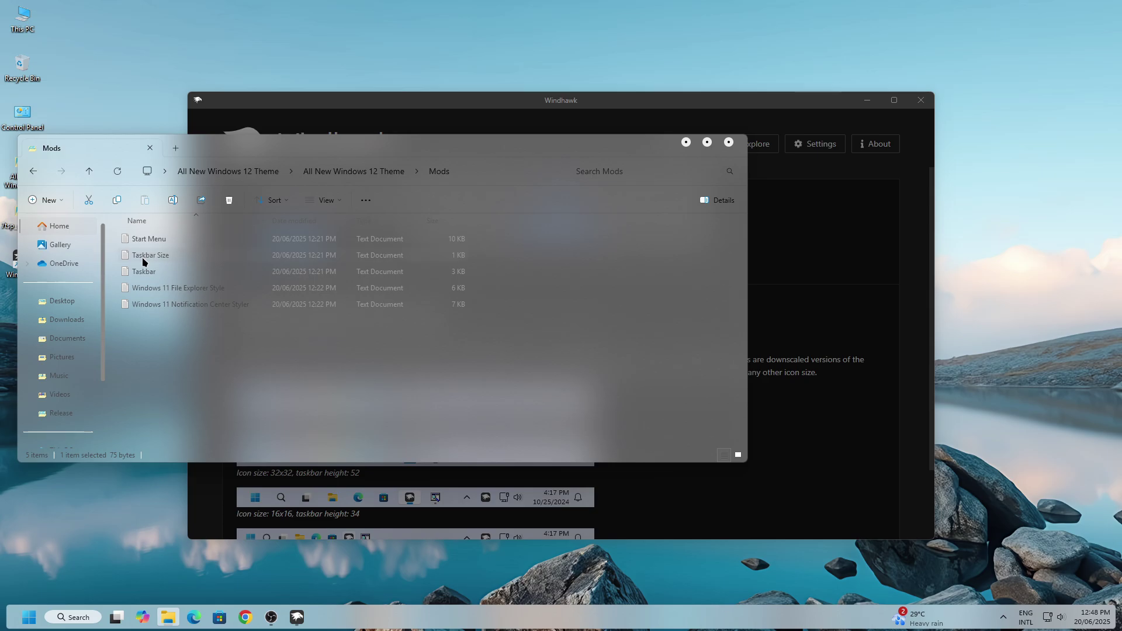
right_click(143, 262)
left_click(165, 281)
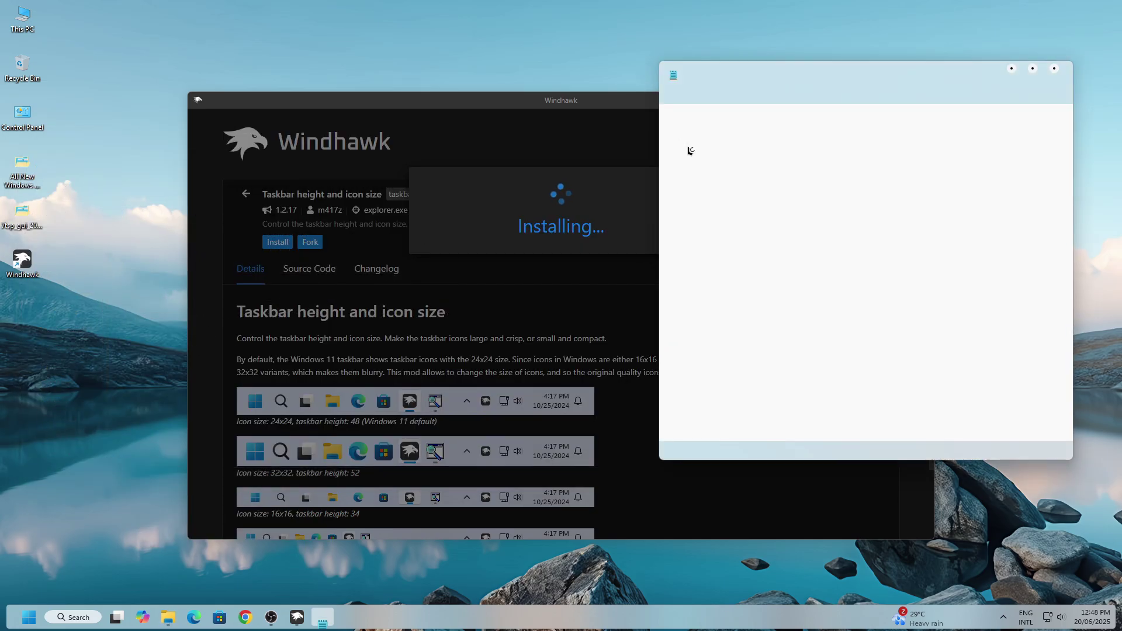
left_click(591, 102)
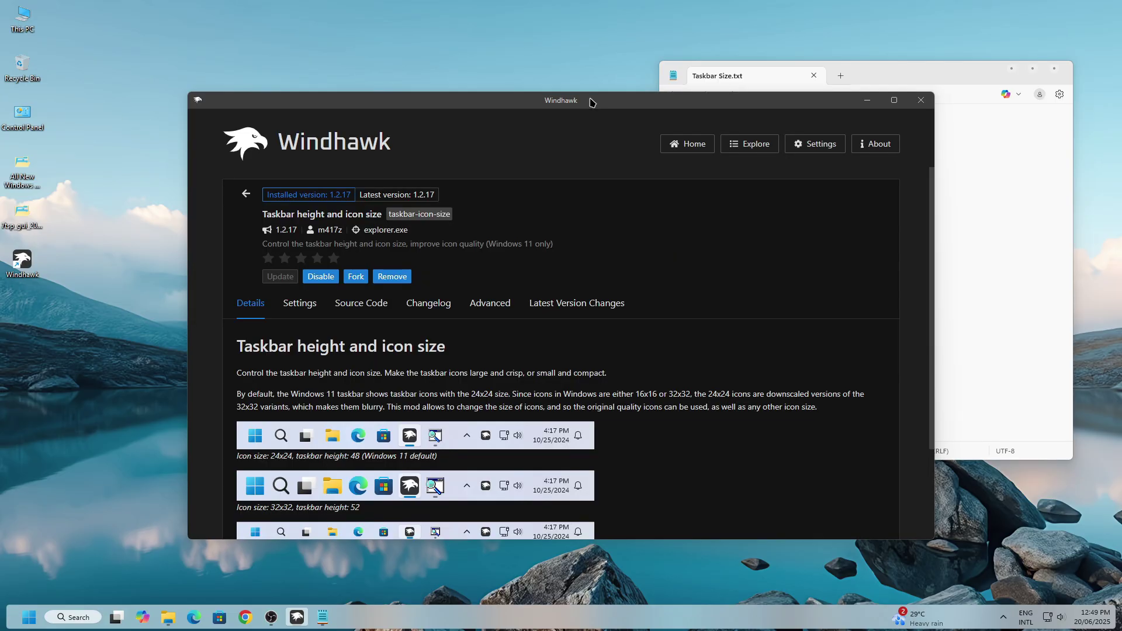
- Show the advanced settings of the Taskbar height and icon size mod, copy all text from Taskbar Size.txt and close the file
left_click(496, 307)
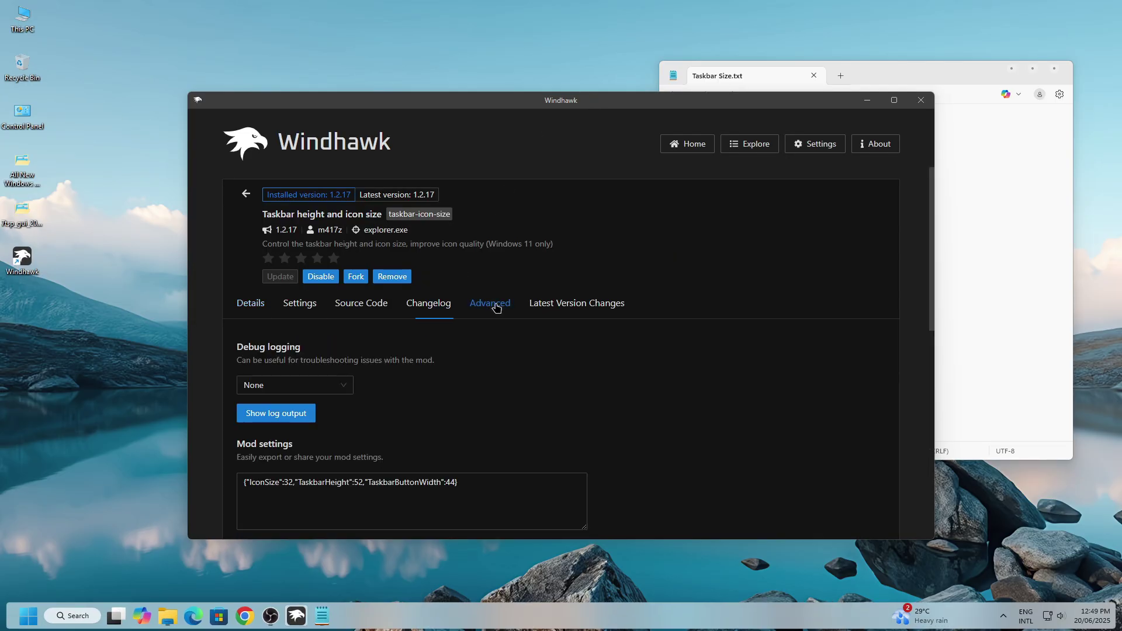
scroll(696, 402, "down", 1)
left_click(1025, 144)
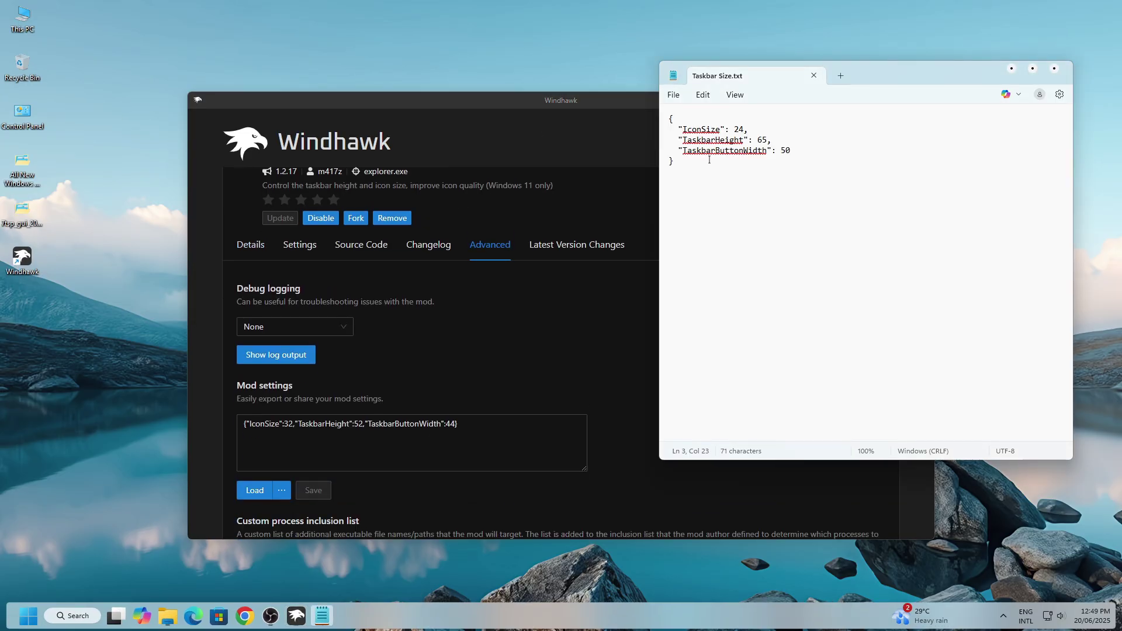
left_click_drag(653, 159, 666, 117)
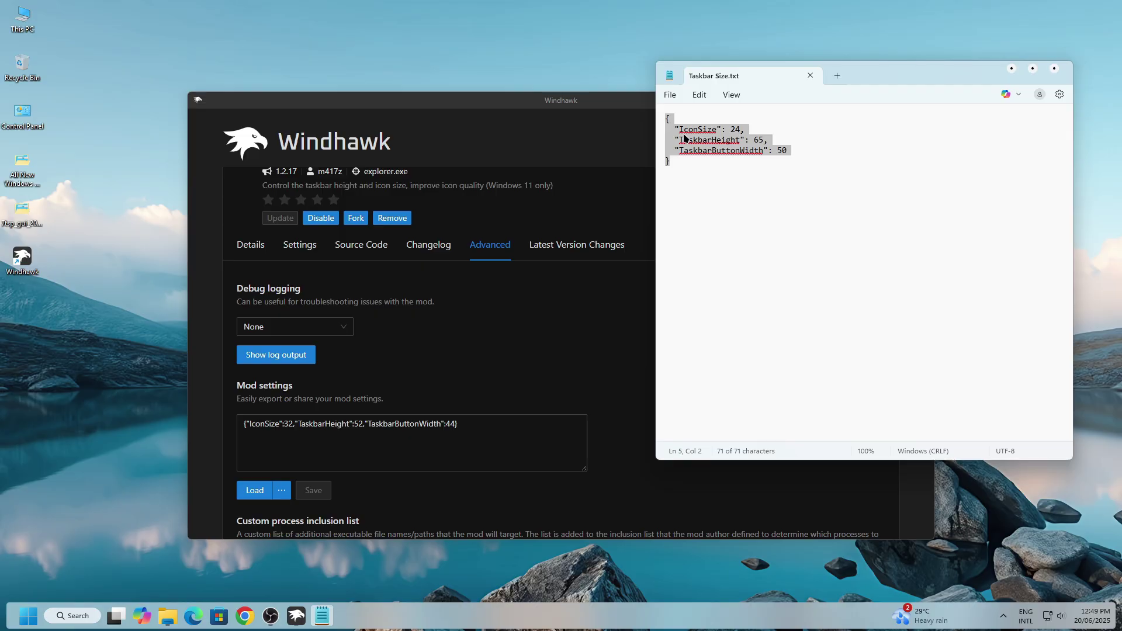
right_click(685, 138)
left_click(724, 195)
left_click(1054, 68)
- Replace the mod settings with the copied code (IconSize 24, TaskbarHeight 65, TaskbarButtonWidth 50) and save
left_click_drag(470, 419, 116, 410)
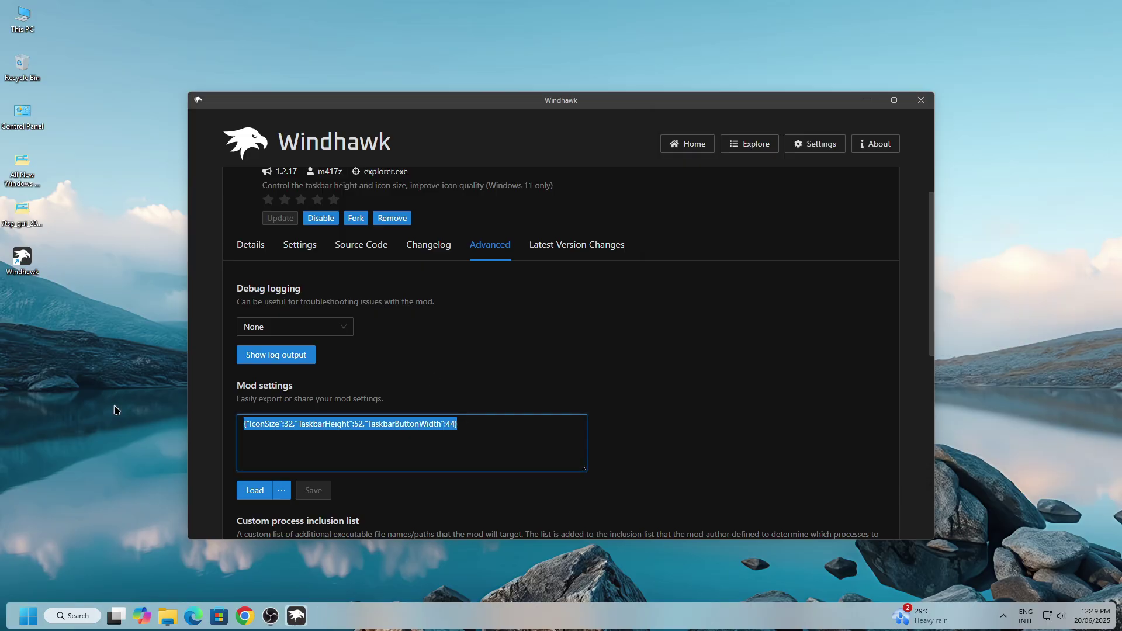
right_click(302, 431)
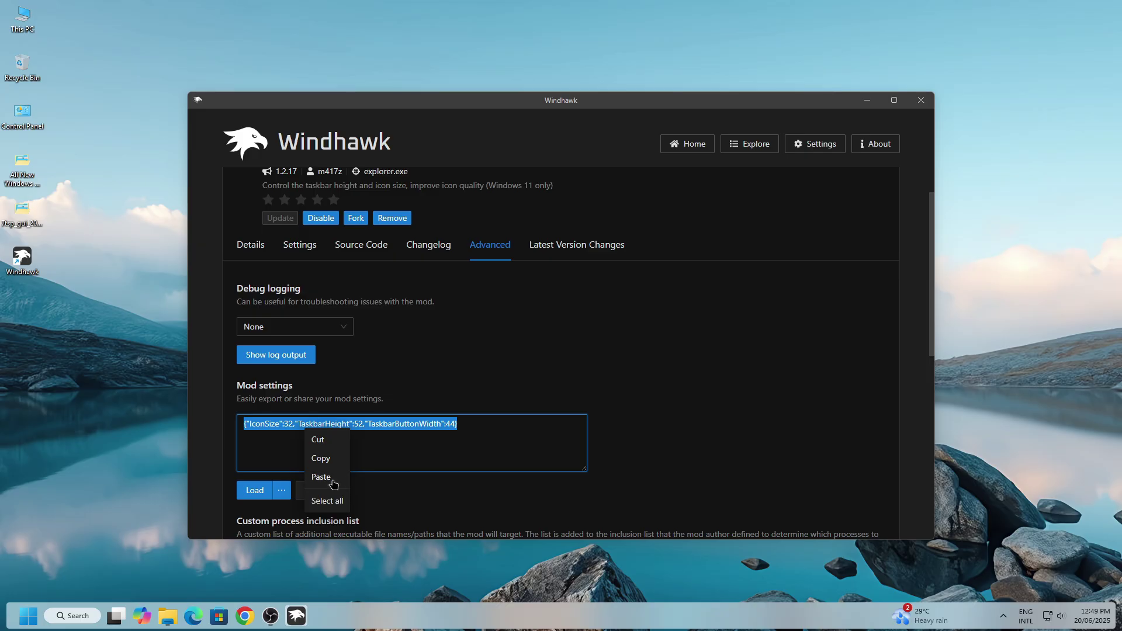
left_click(336, 483)
left_click(314, 491)
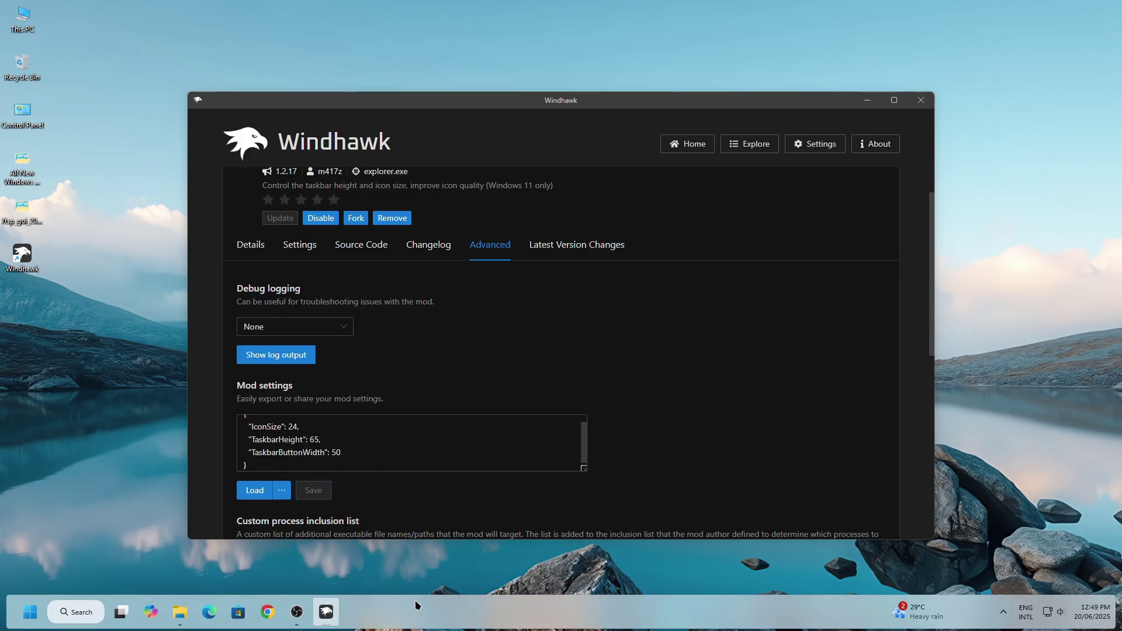
- Go back to the mod catalogue and copy the name of the Windows 11 File Explorer Style file in the Mods folder
scroll(643, 443, "up", 1)
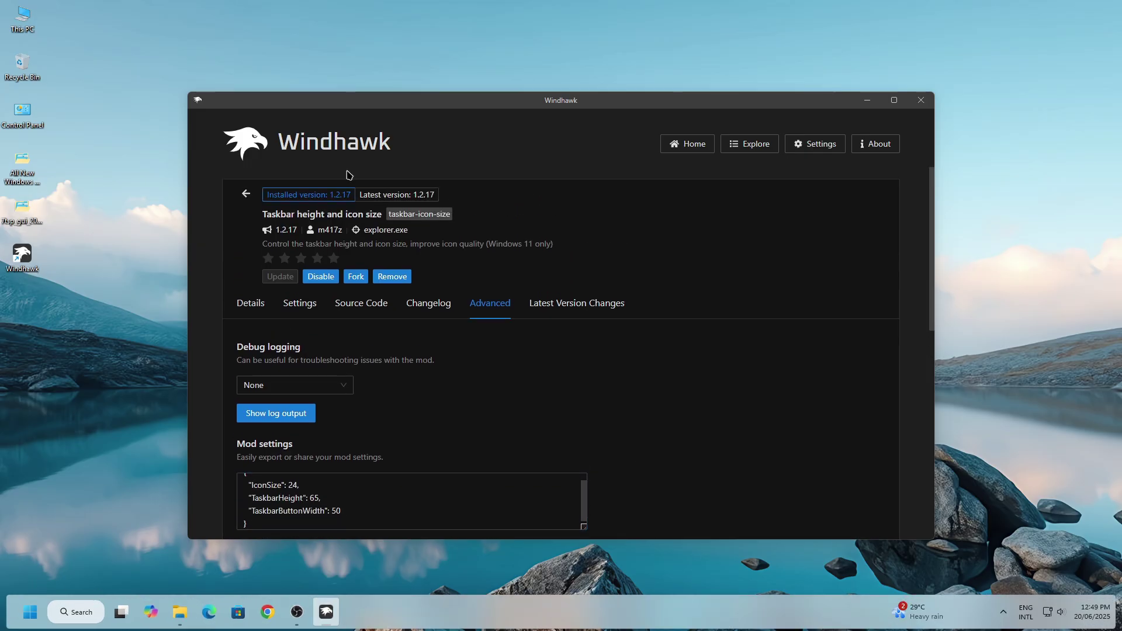
left_click(247, 195)
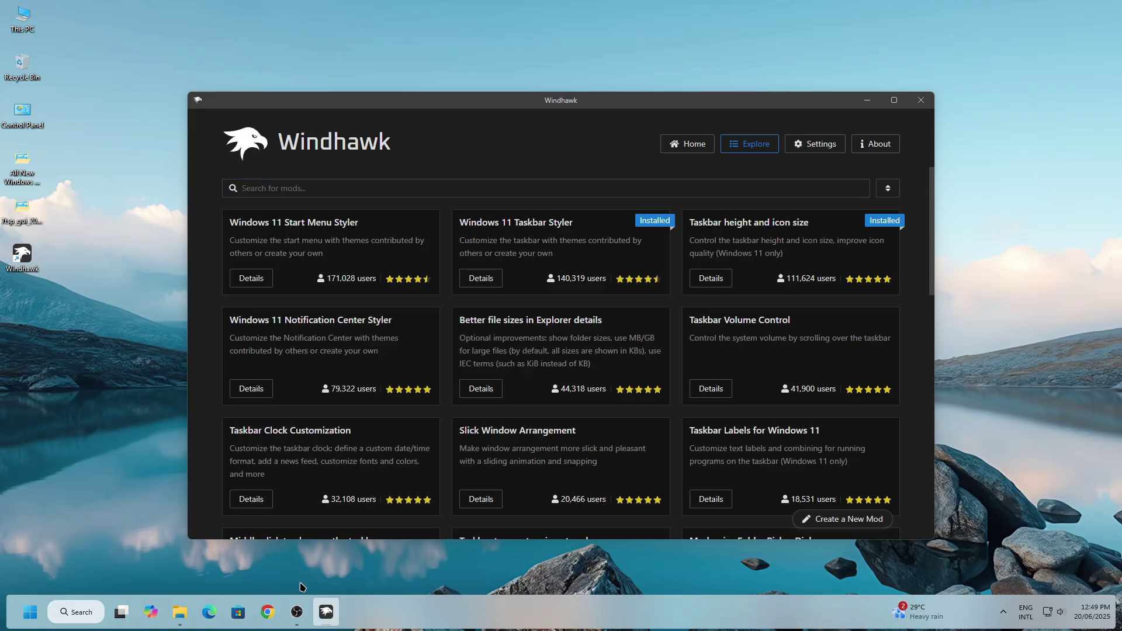
left_click(180, 612)
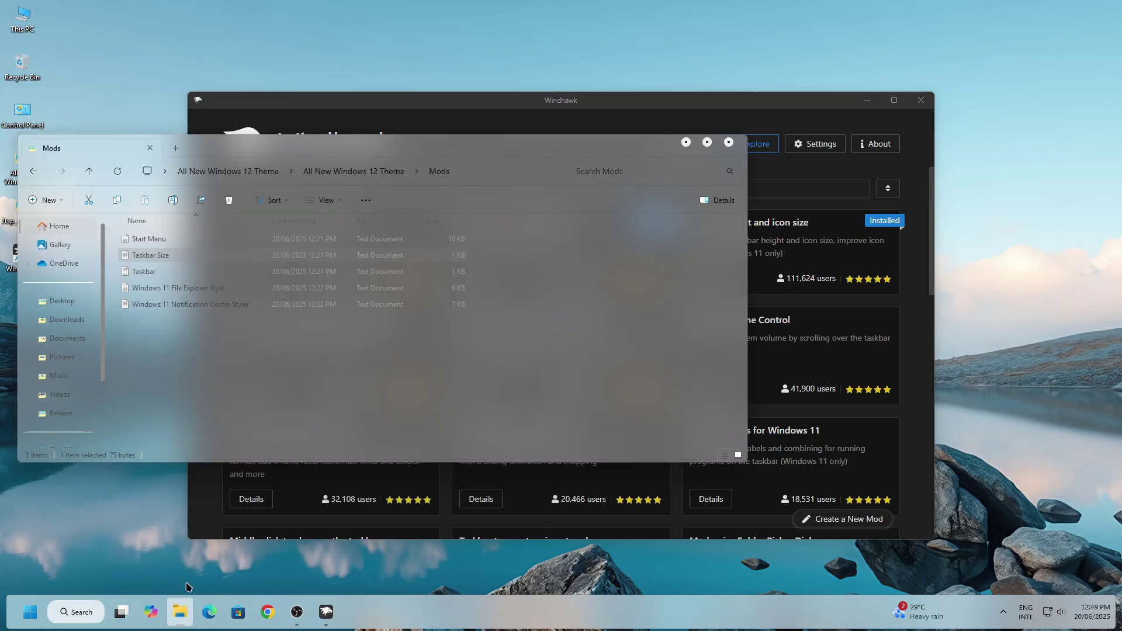
left_click(146, 292)
right_click(146, 292)
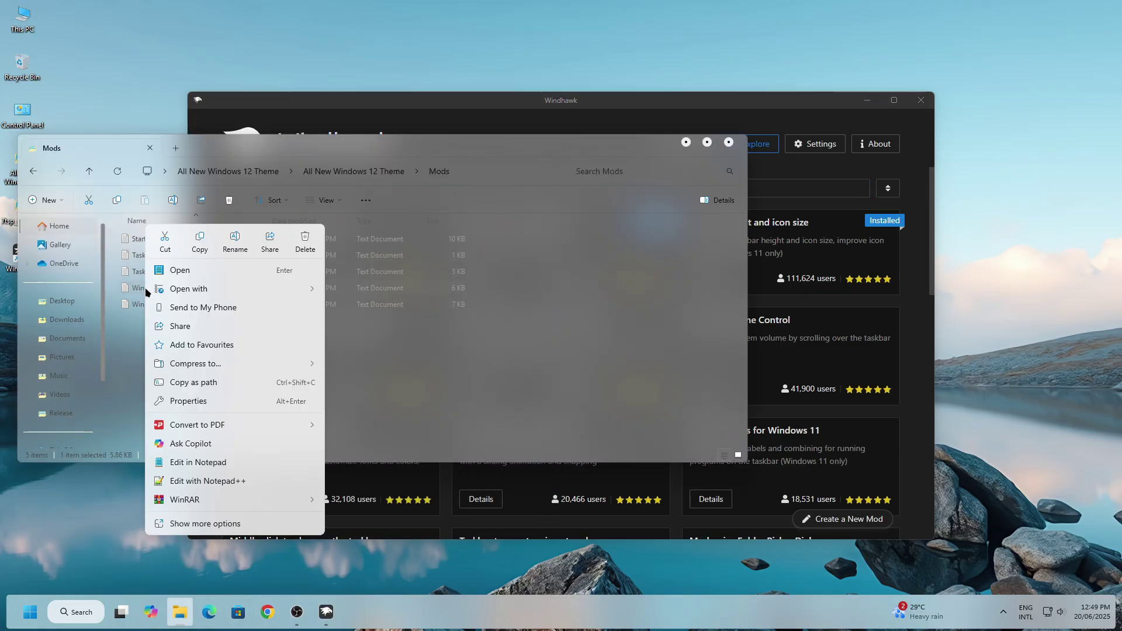
left_click(235, 242)
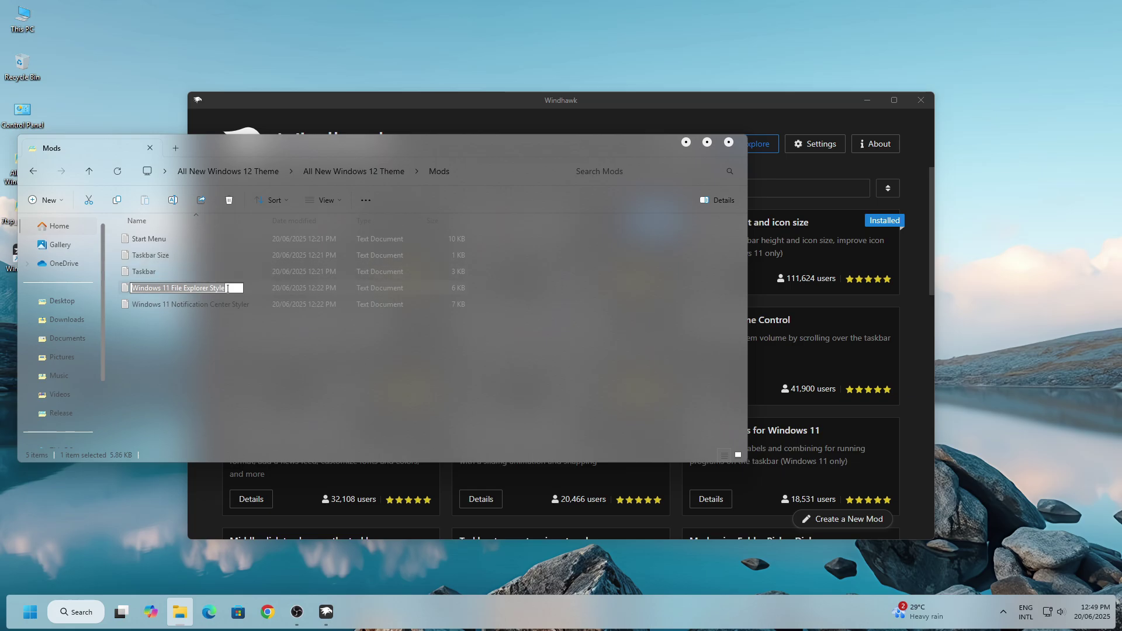
right_click(228, 288)
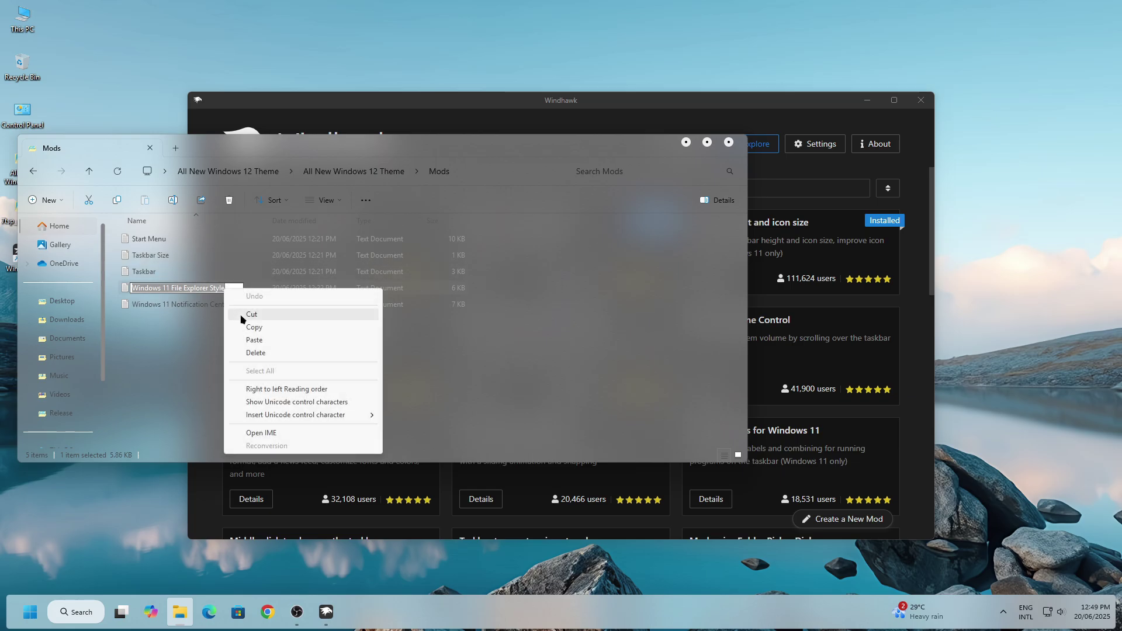
left_click(253, 327)
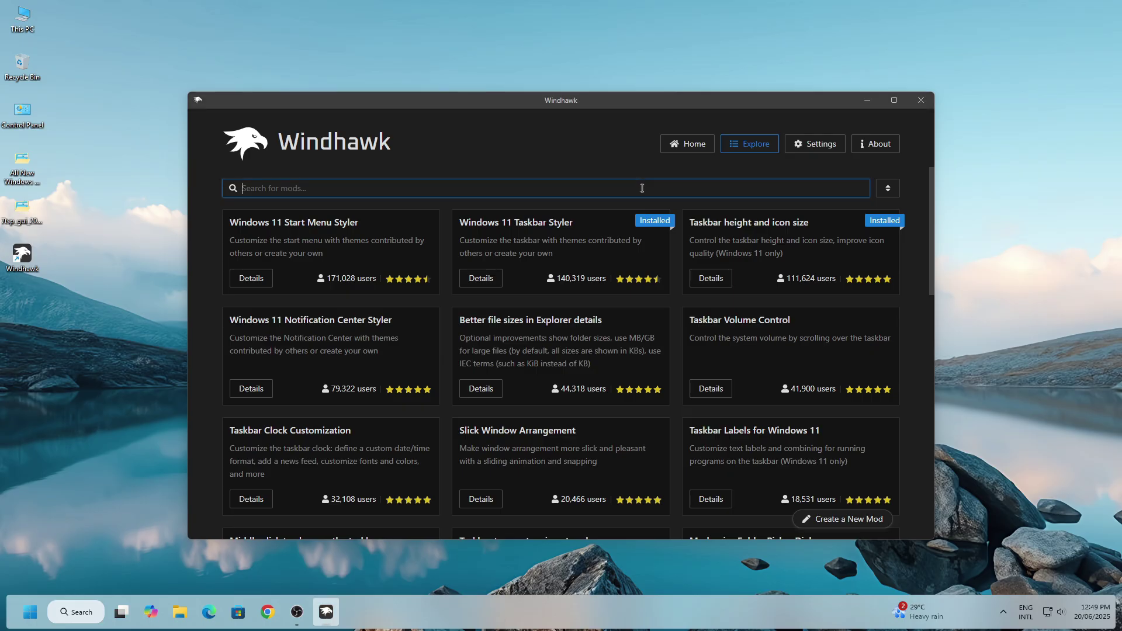
- Search the mod catalogue for "Windows 11 File Explorer Style" and install the Windows 11 File Explorer Styler mod, accepting the risk
right_click(651, 186)
left_click(654, 240)
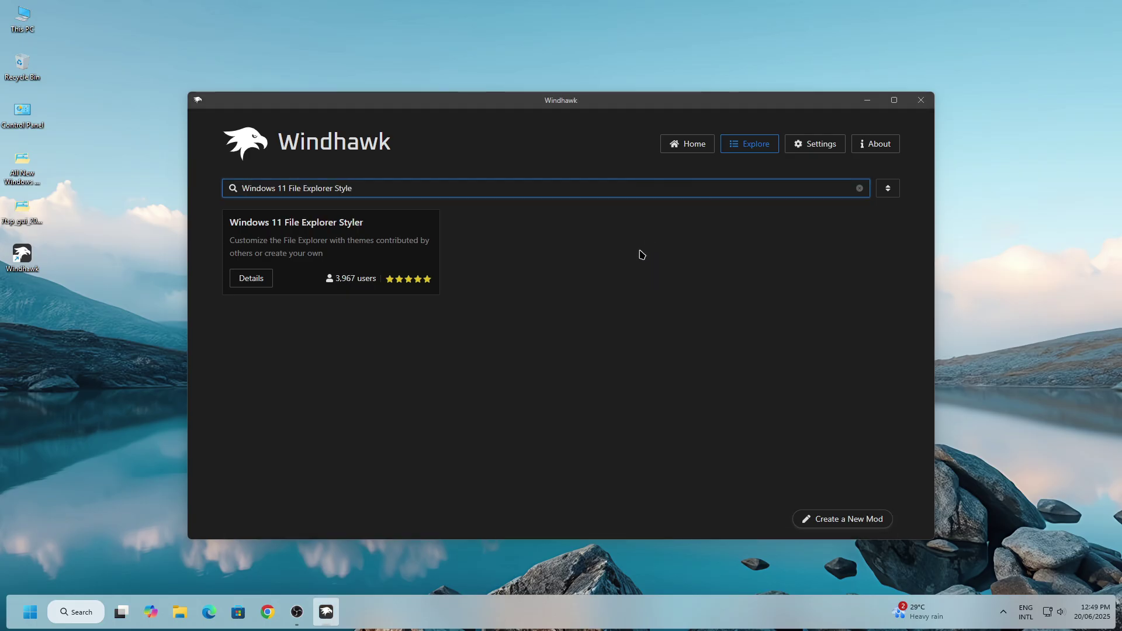
left_click(242, 285)
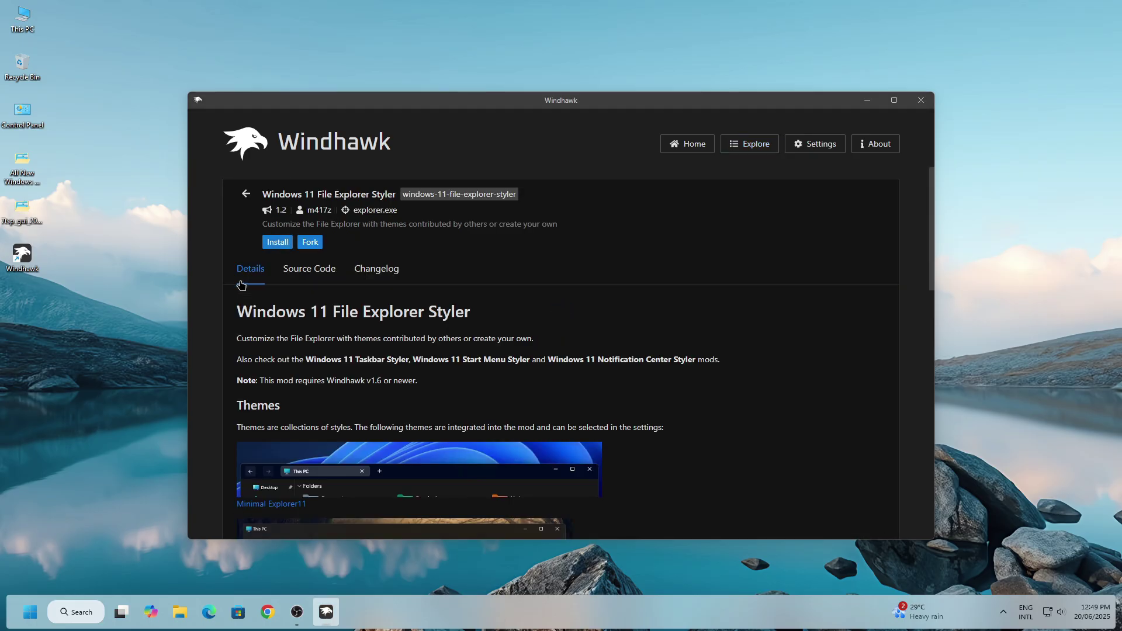
left_click(278, 245)
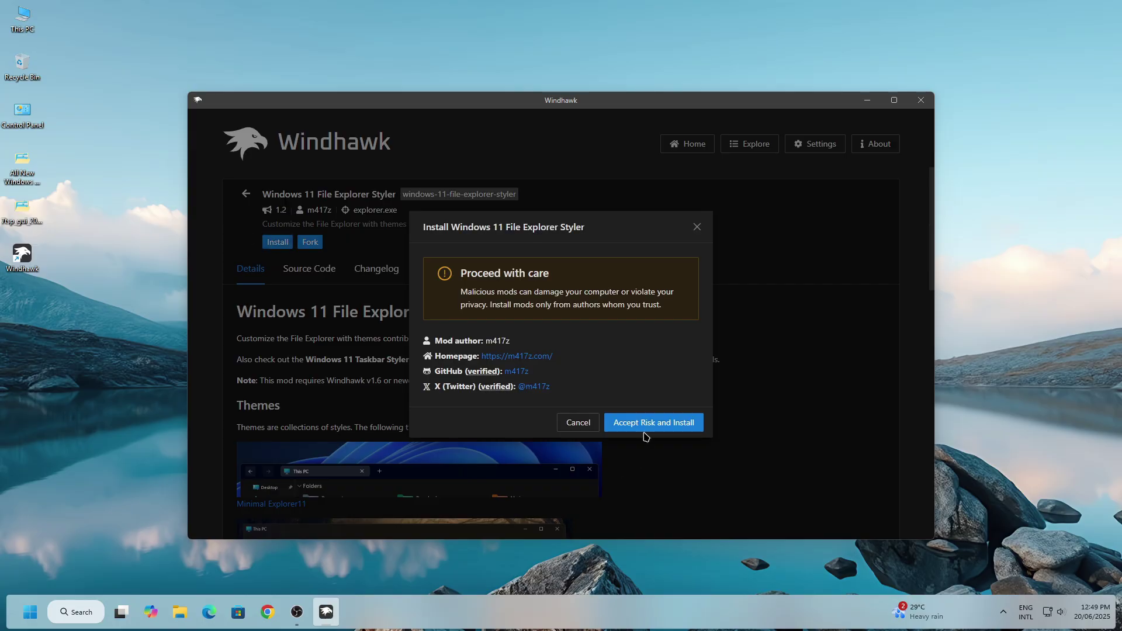
left_click(636, 422)
- Open This PC to check how File Explorer looks while the styler mod installs, and close the window
right_click(24, 21)
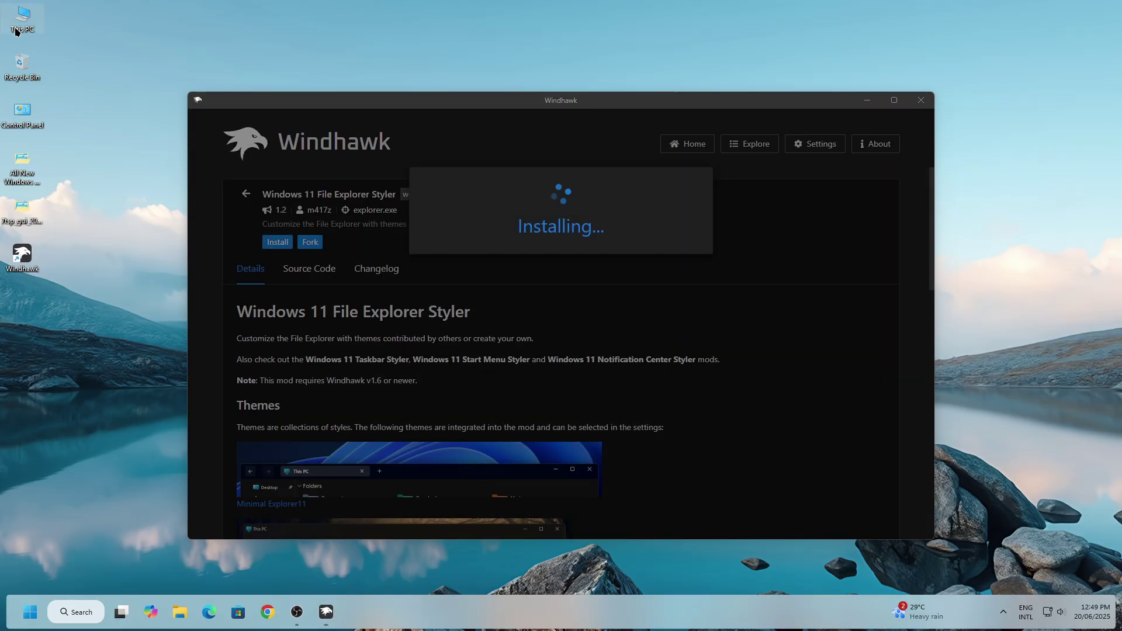
left_click(43, 76)
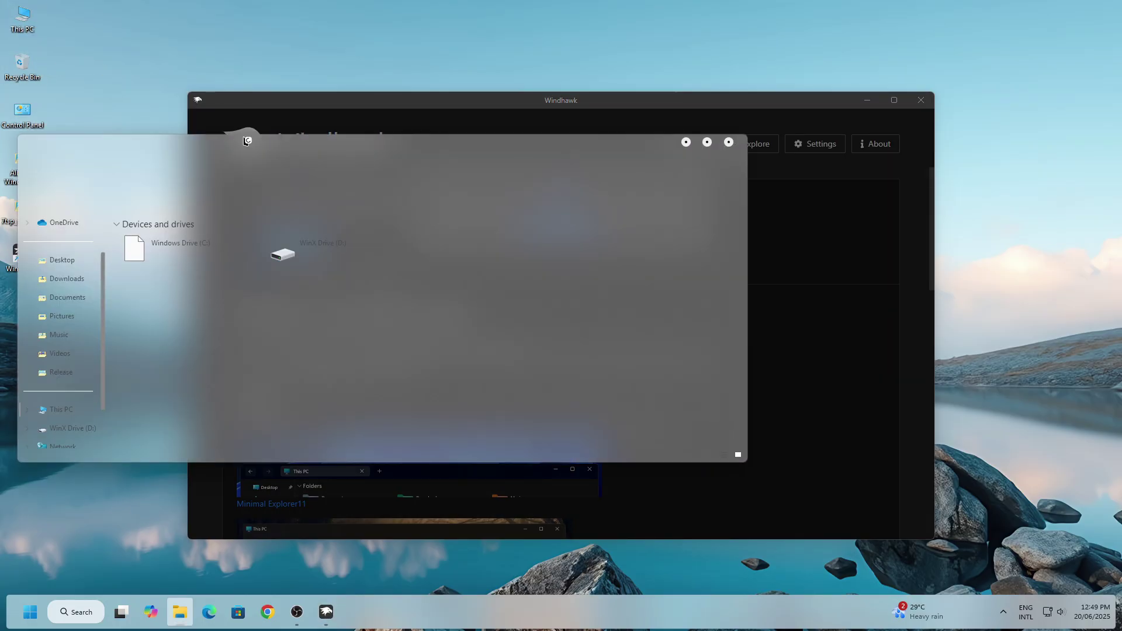
left_click_drag(244, 147, 394, 176)
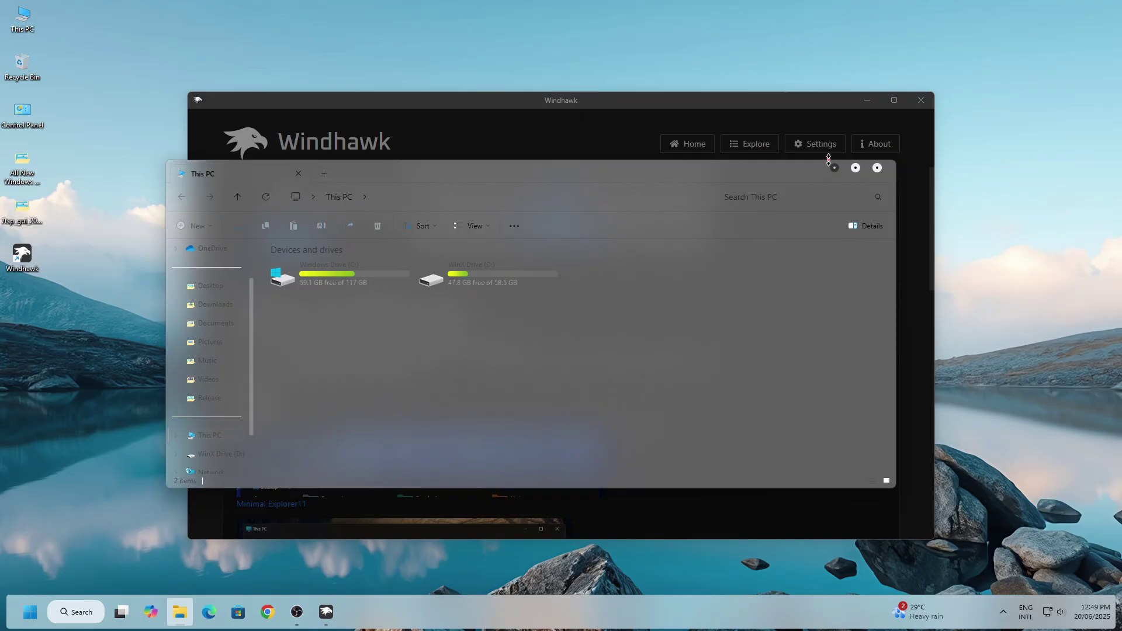
left_click(878, 167)
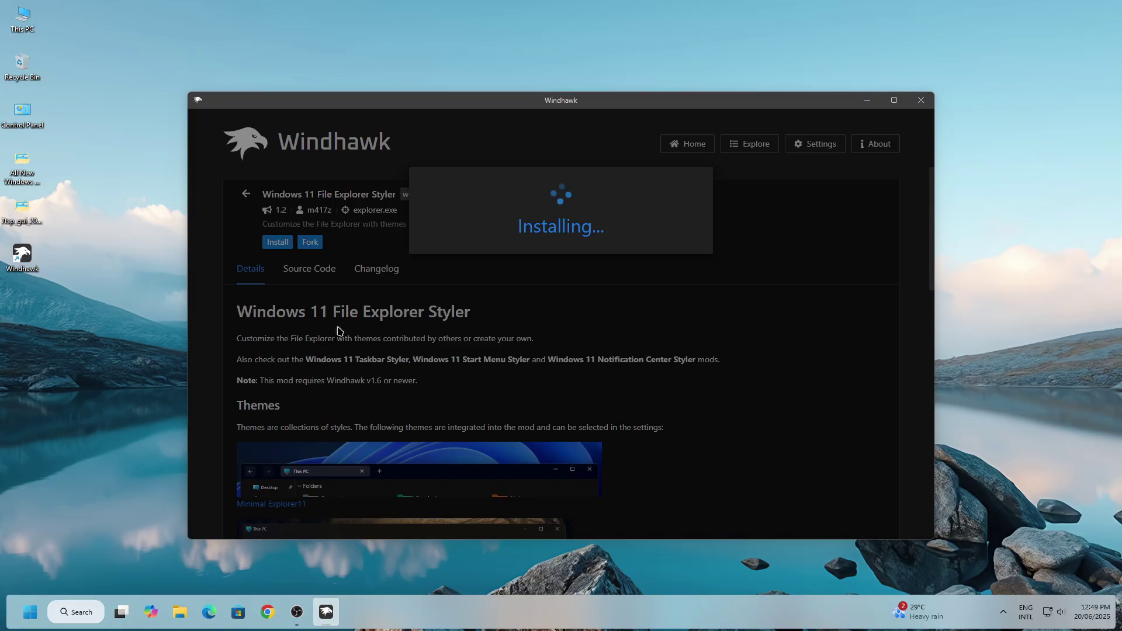
- Open the Windows 11 File Explorer Style text file from the Mods folder inside All New Windows 12 Theme
double_click(26, 173)
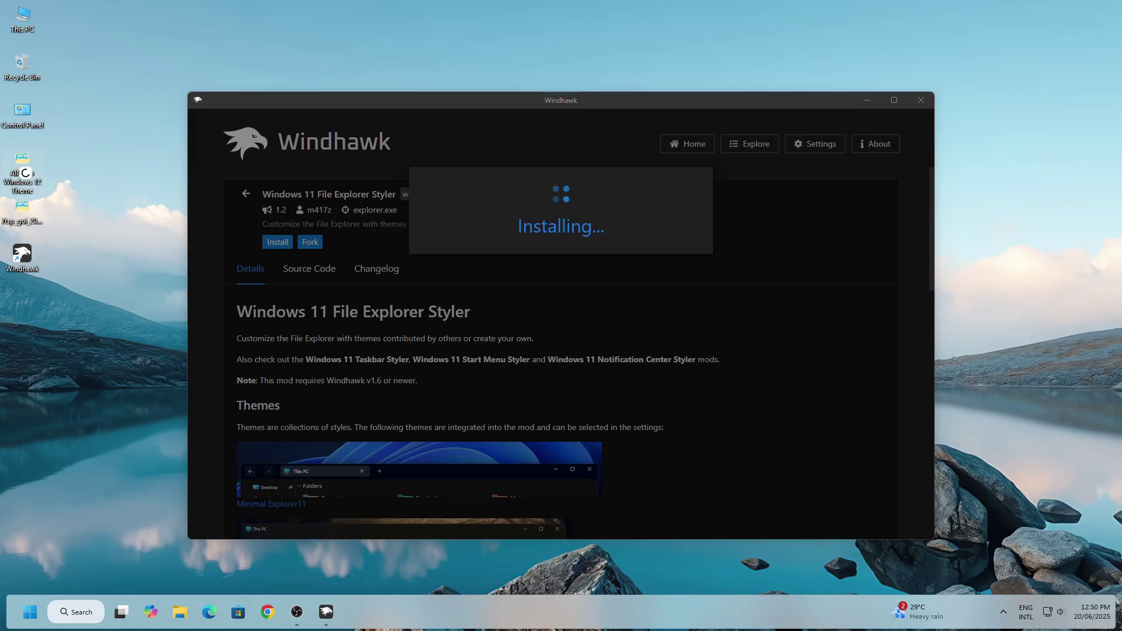
right_click(25, 173)
left_click(64, 217)
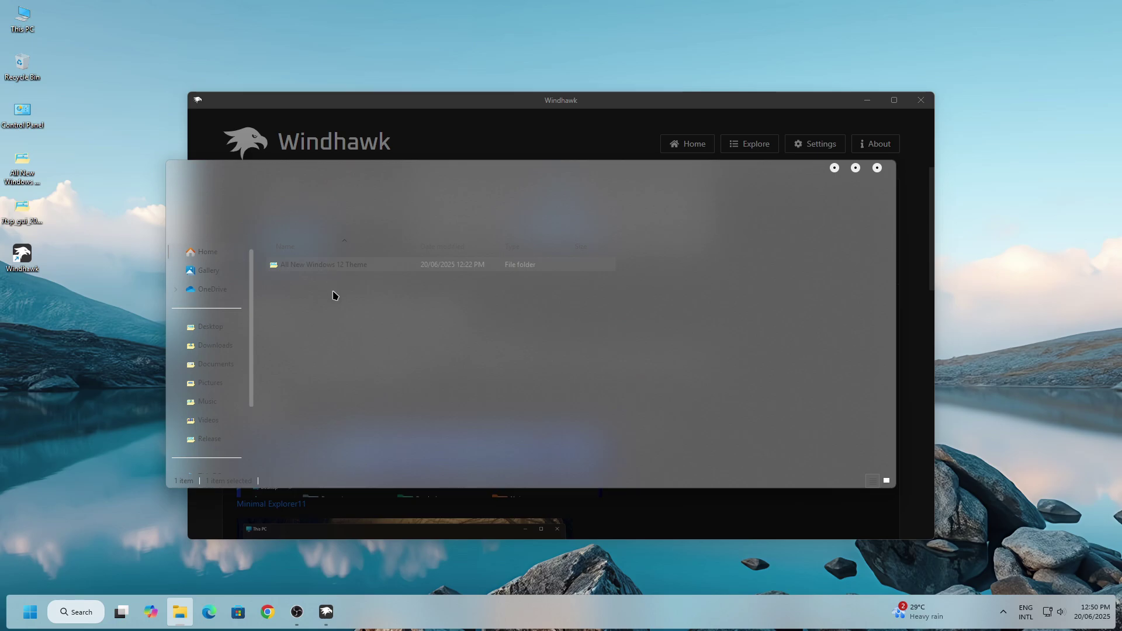
right_click(335, 295)
left_click(341, 311)
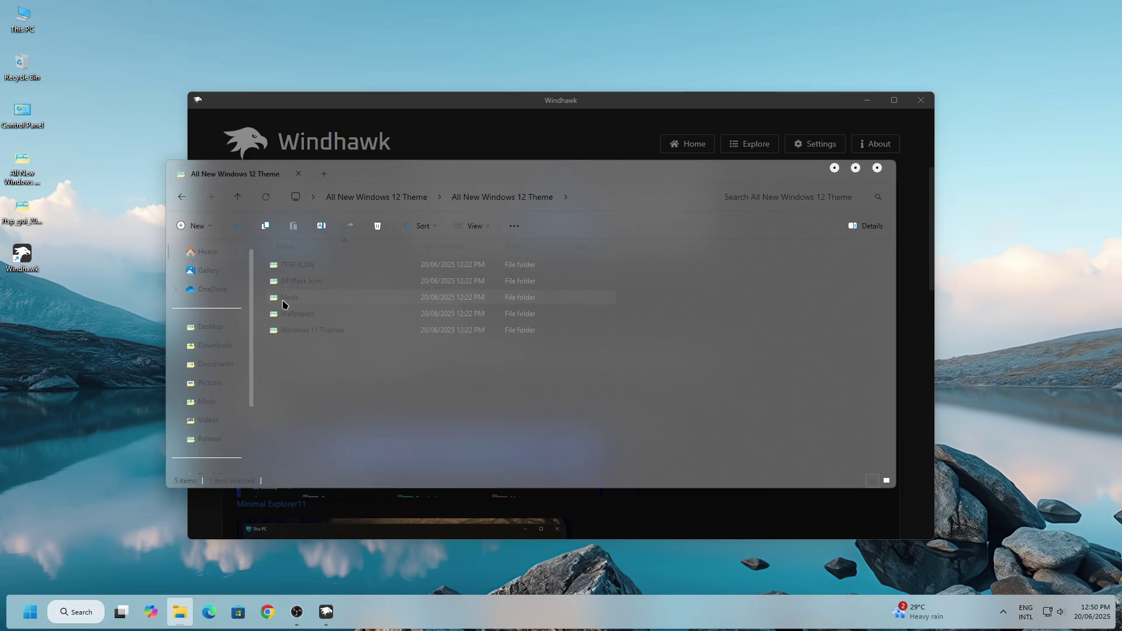
right_click(296, 311)
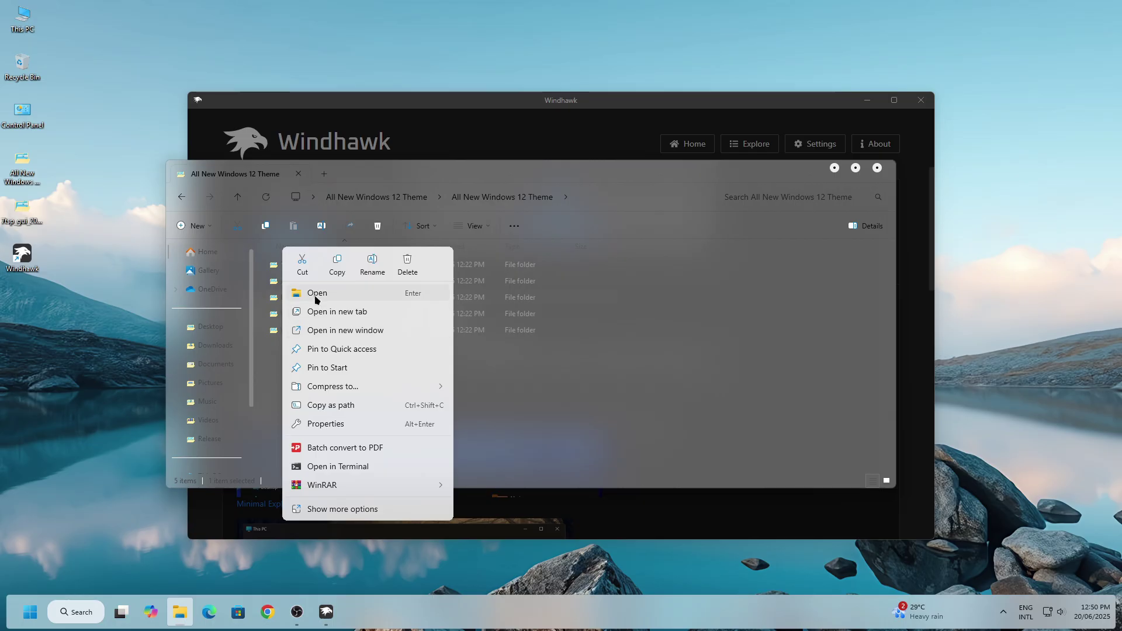
left_click(316, 297)
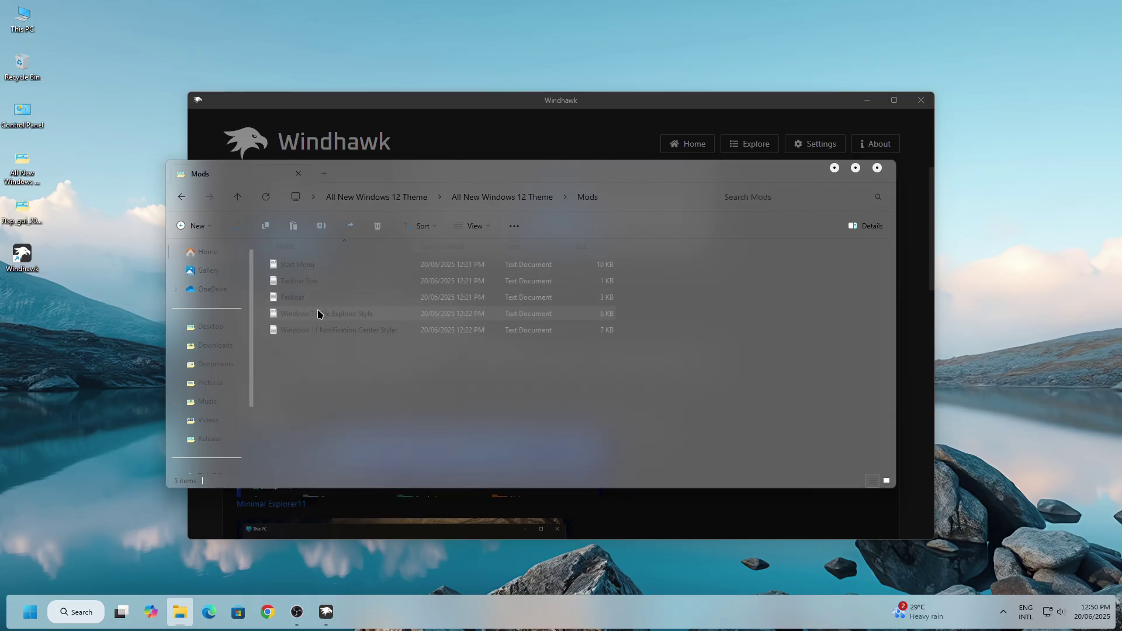
right_click(337, 316)
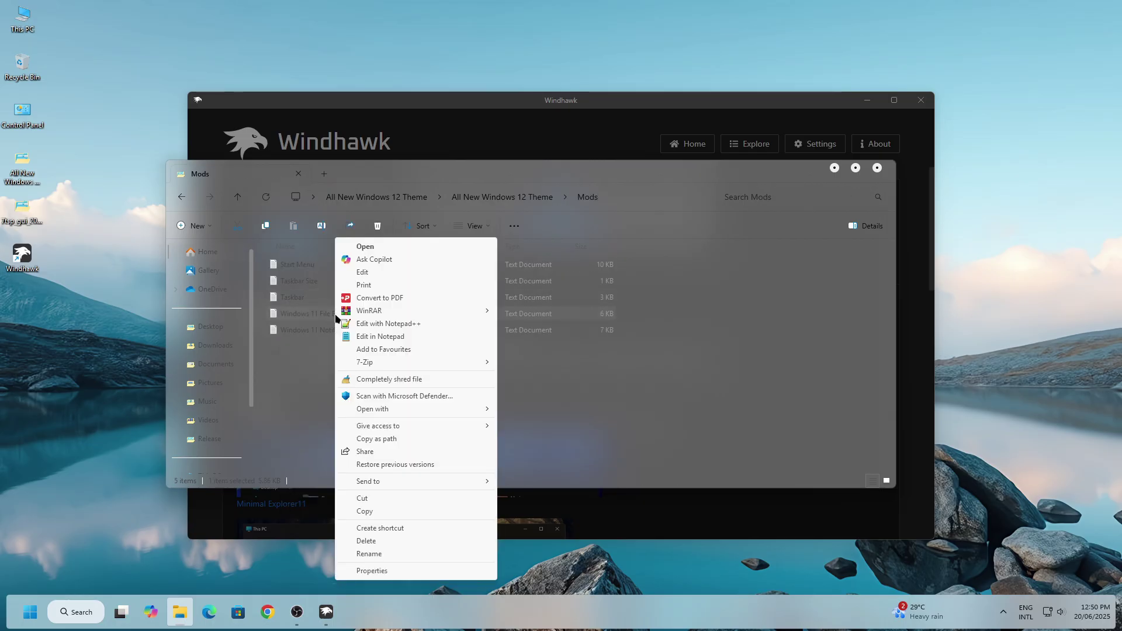
left_click(374, 246)
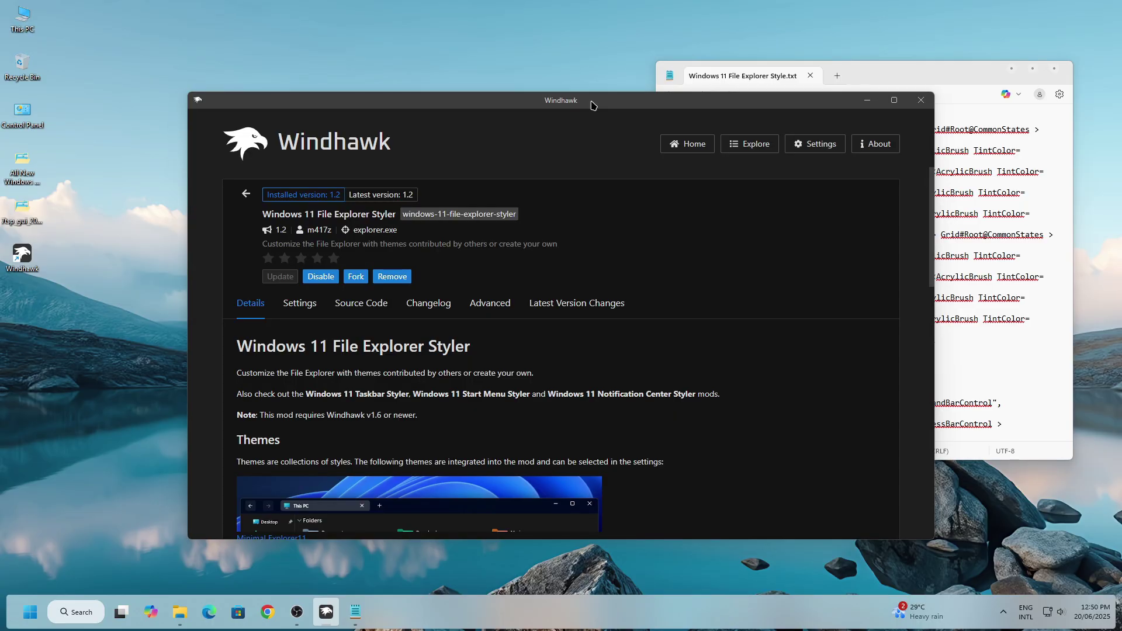
- Show the advanced settings of the Windows 11 File Explorer Styler mod and copy all text from Windows 11 File Explorer Style.txt
left_click(491, 301)
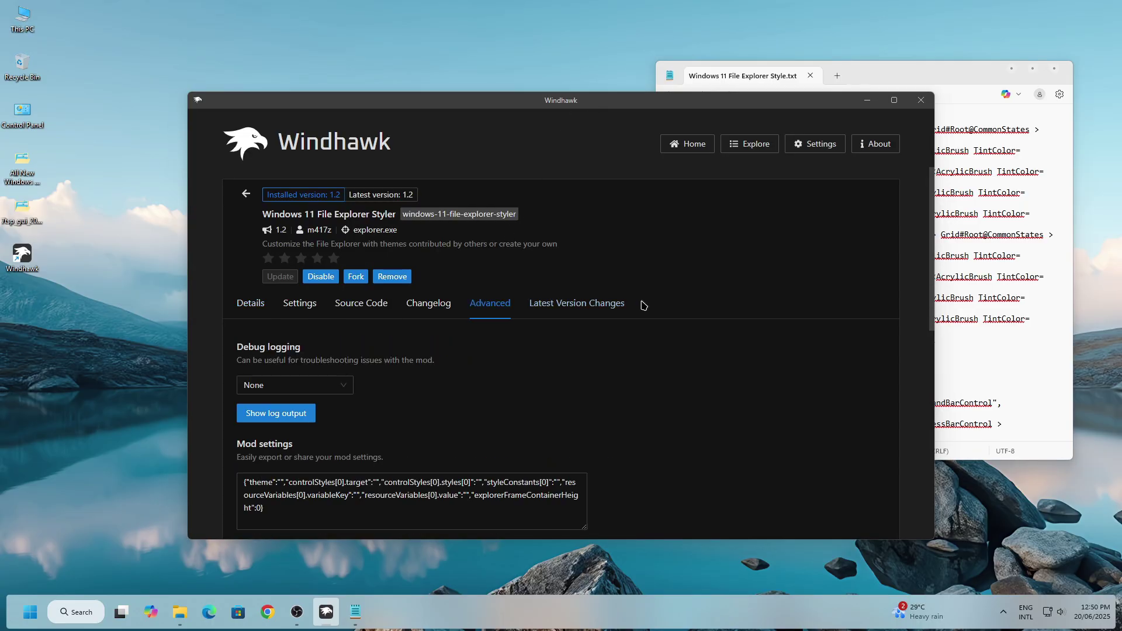
scroll(642, 303, "down", 1)
left_click(966, 74)
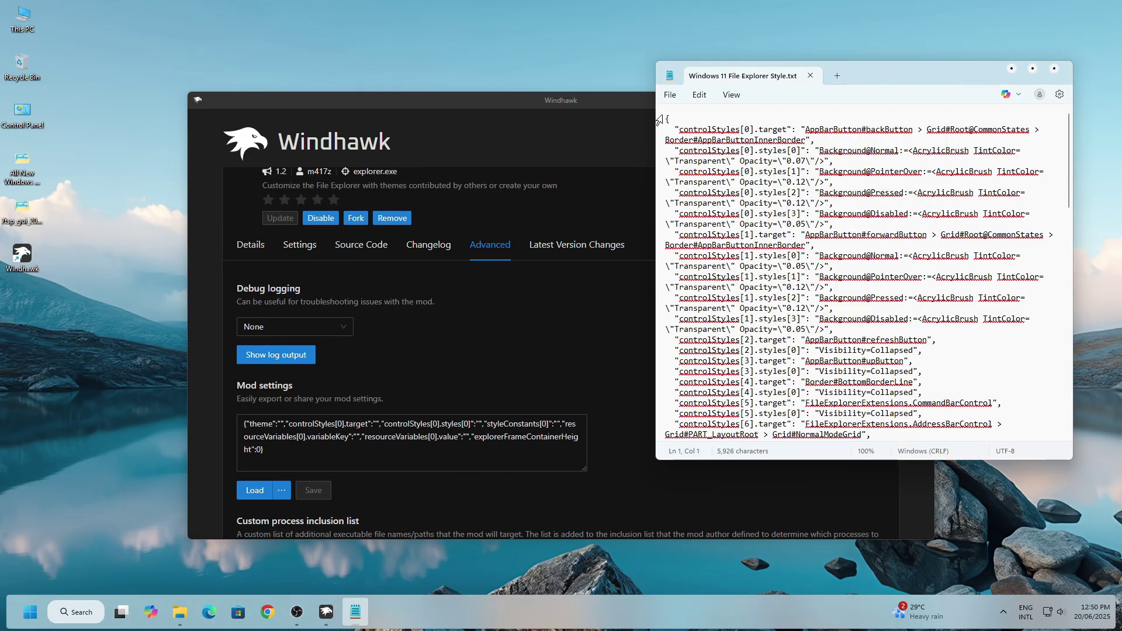
key("ctrl+a")
right_click(791, 357)
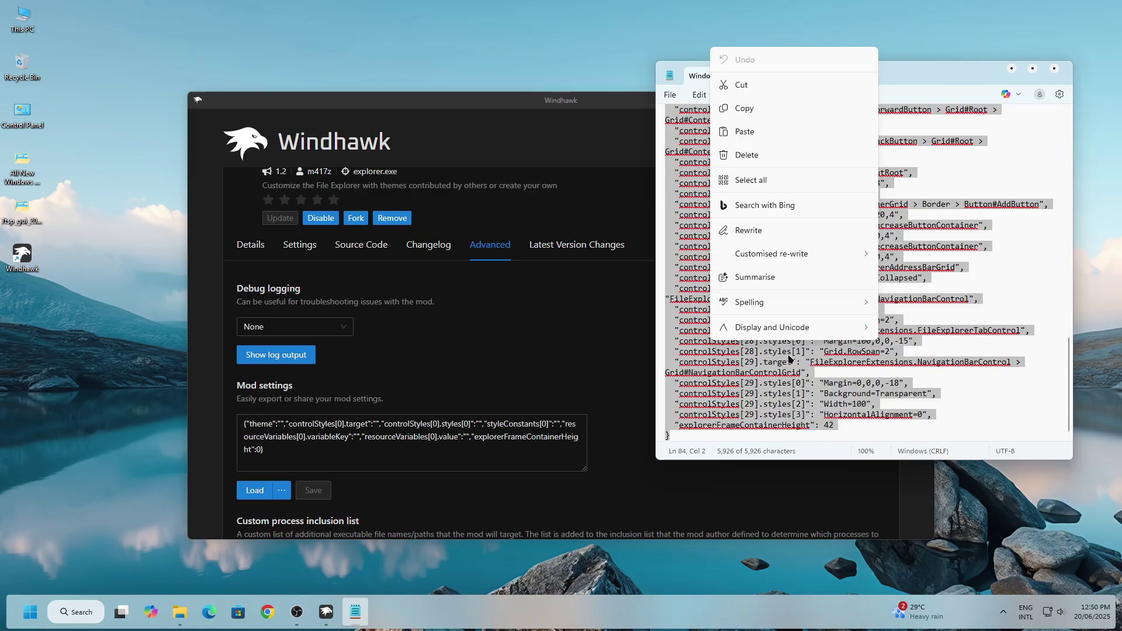
left_click(754, 106)
- Replace the File Explorer Styler mod settings with the copied code (explorerFrameContainerHeight 42) and save
left_click(299, 450)
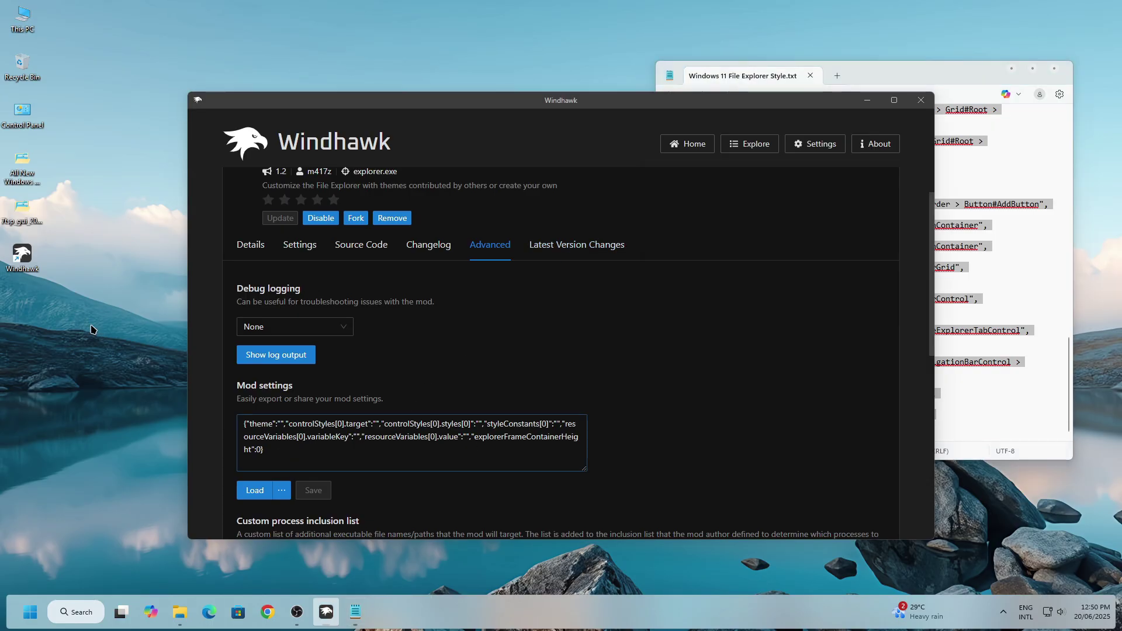
key("ctrl+a")
right_click(304, 453)
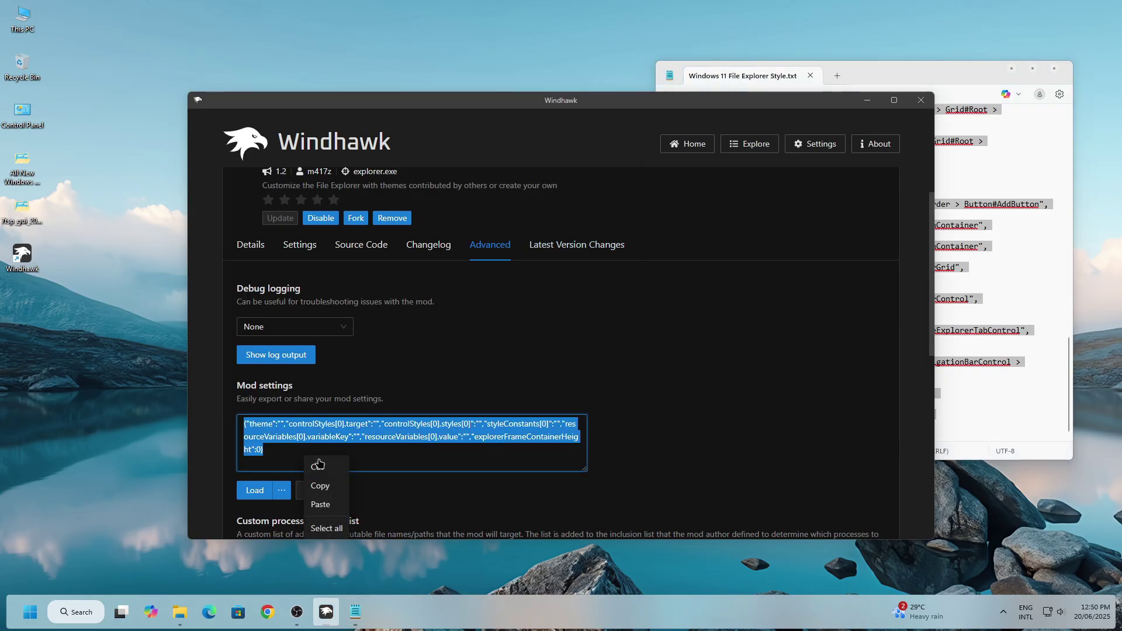
left_click(322, 505)
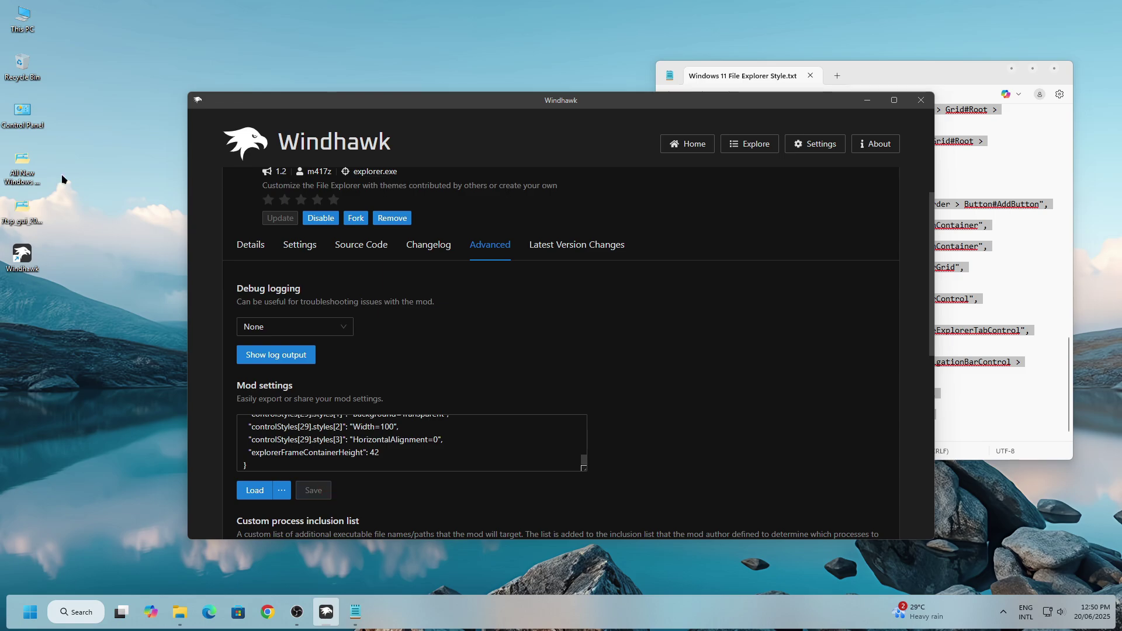
- Open This PC to examine the restyled File Explorer window, and close it
right_click(27, 25)
left_click(55, 65)
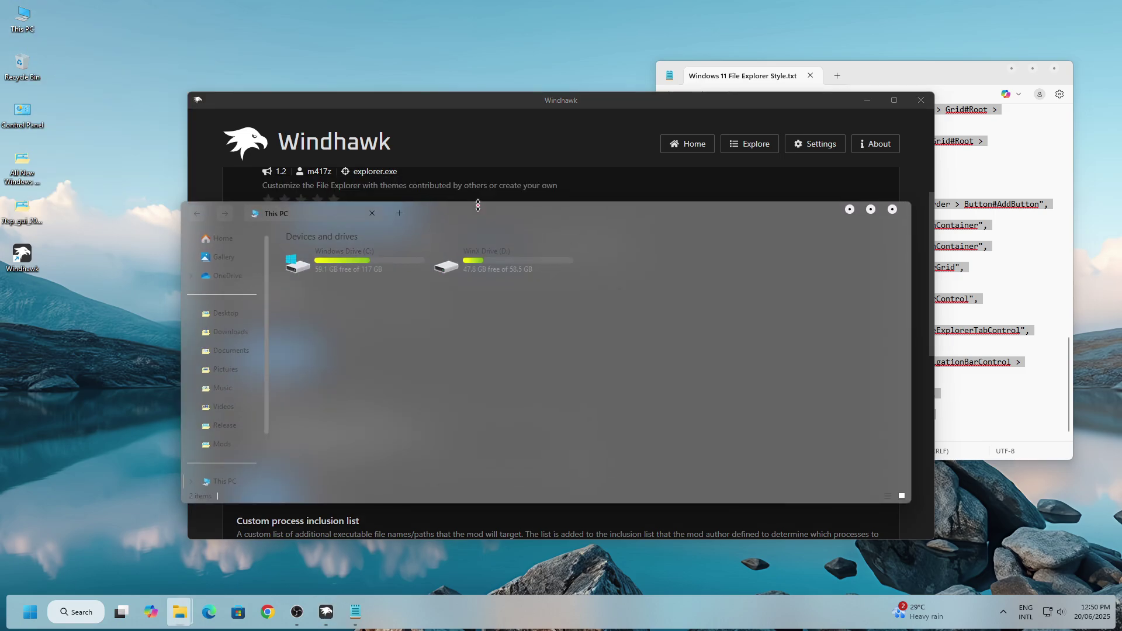
left_click_drag(479, 202, 592, 240)
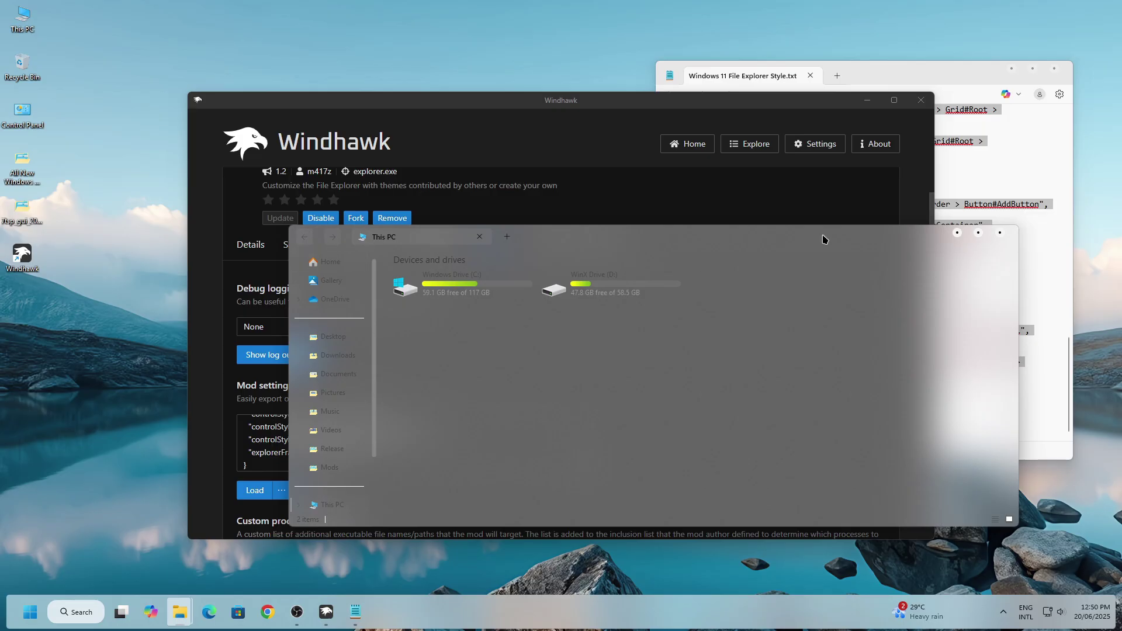
left_click(1000, 234)
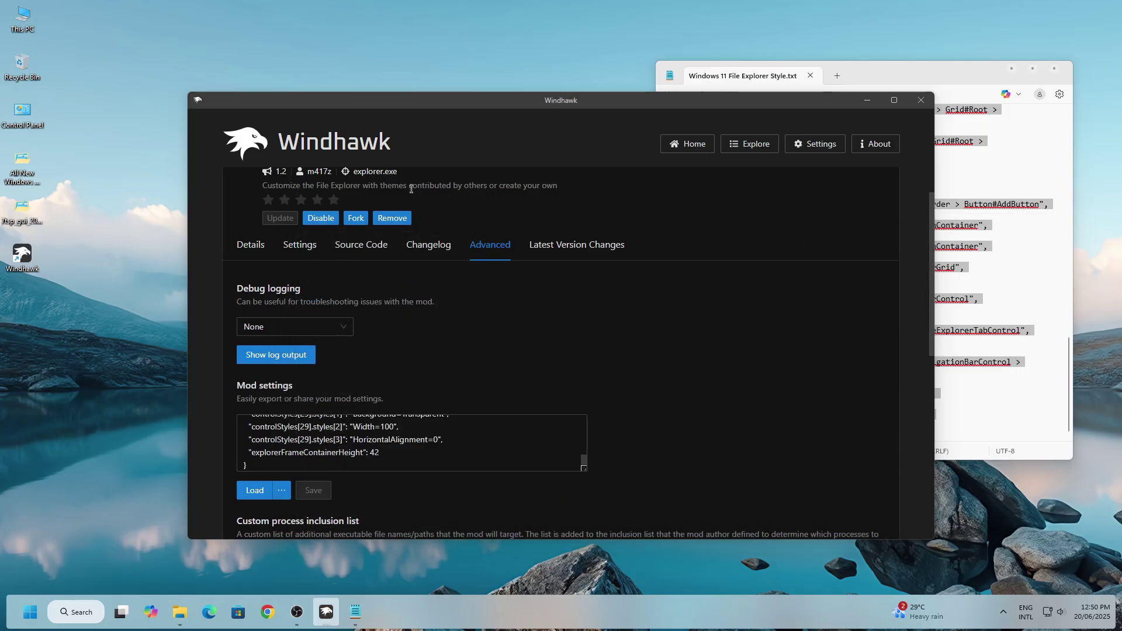
- Return to the unfiltered mod catalogue and close Windows 11 File Explorer Style.txt
scroll(409, 187, "up", 1)
left_click(250, 195)
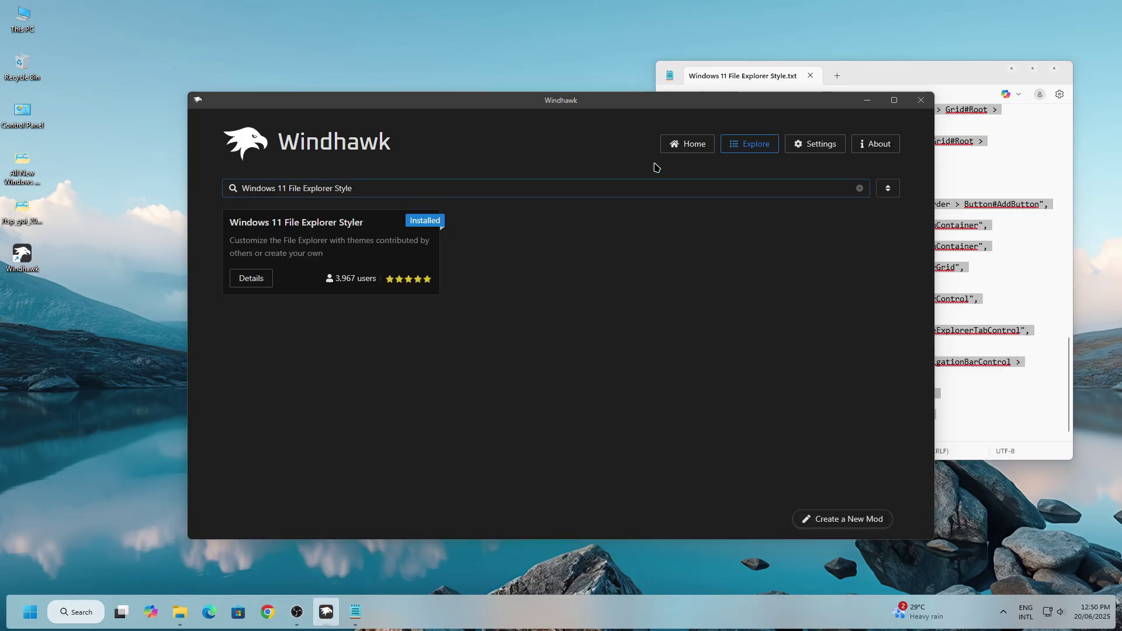
left_click(678, 149)
left_click(745, 145)
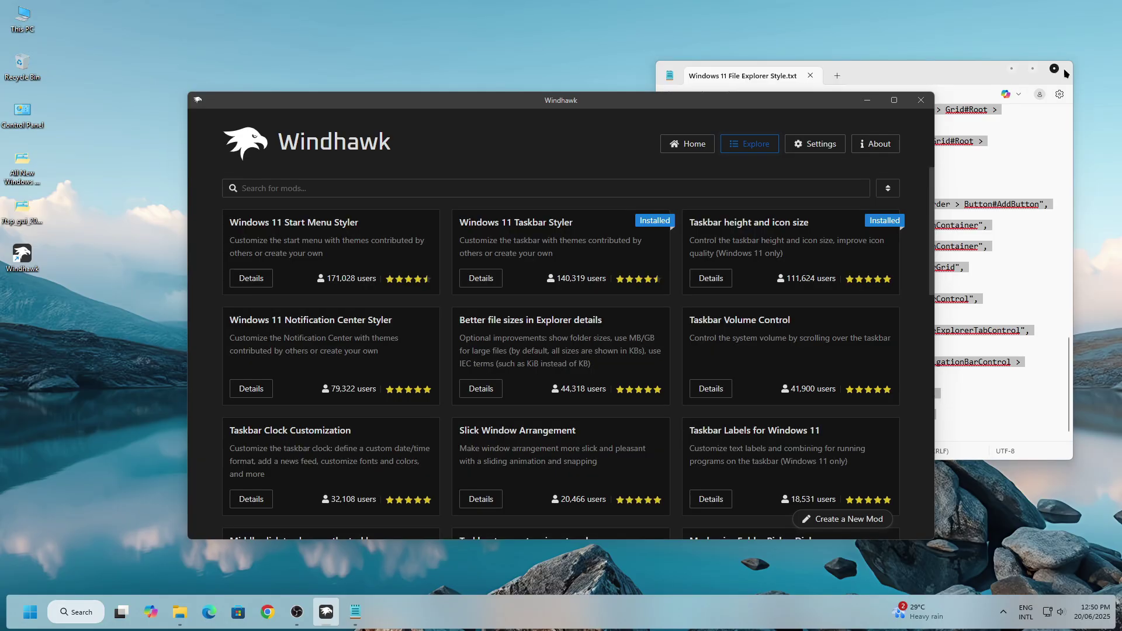
left_click(1055, 69)
- Copy the name of the Windows 11 Notification Center Styler file in the Mods folder and minimise the folder window
left_click(179, 611)
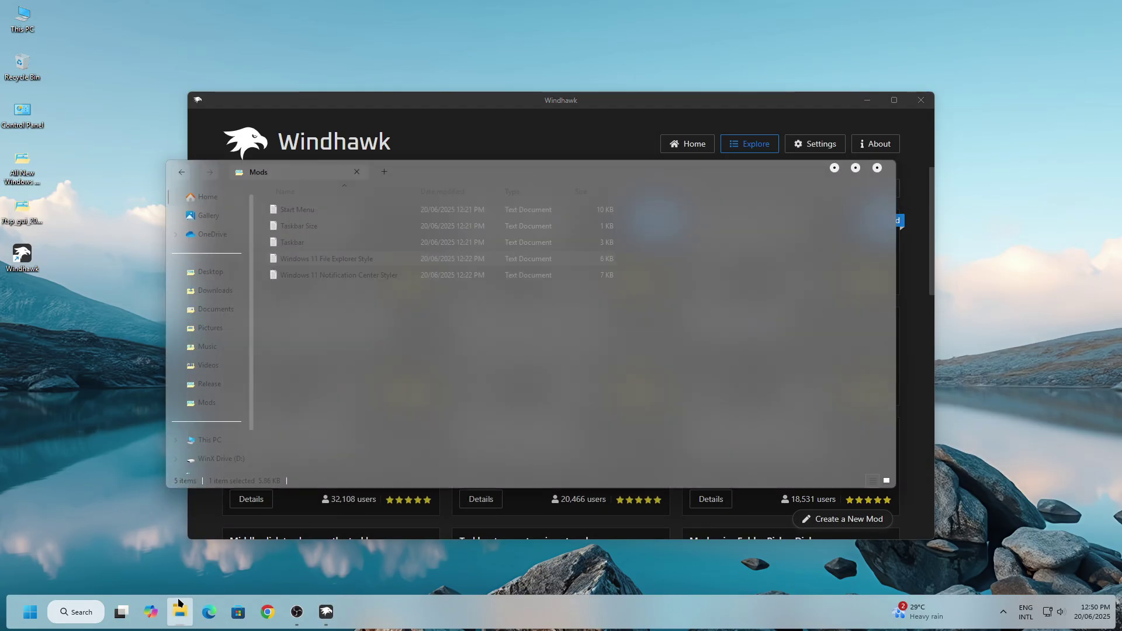
right_click(320, 284)
left_click(415, 243)
right_click(355, 279)
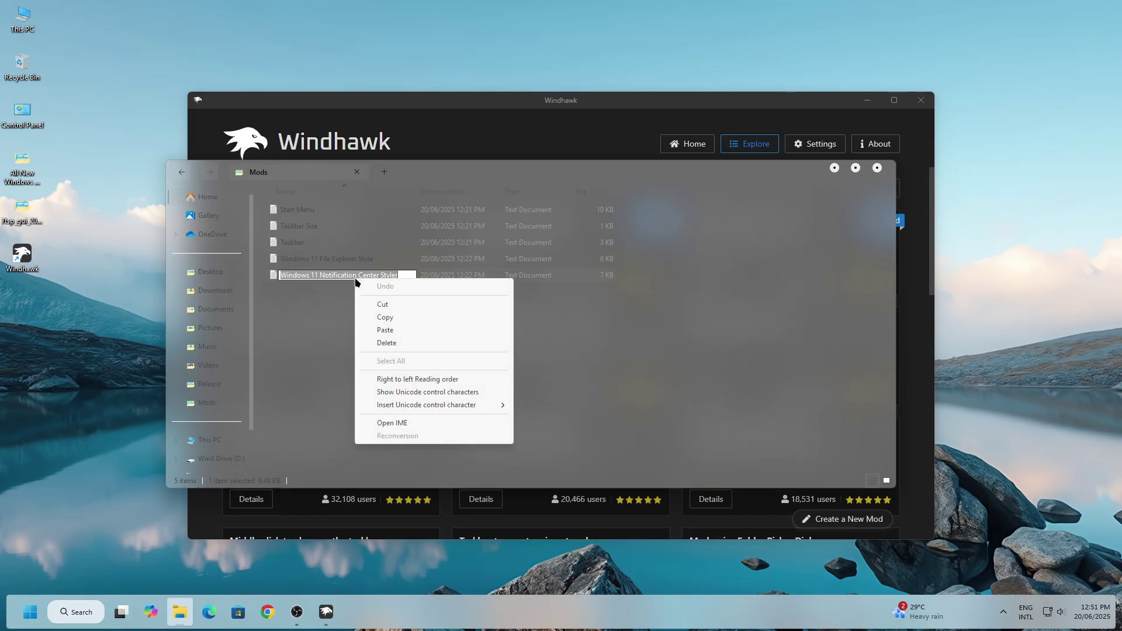
left_click(387, 319)
left_click(835, 168)
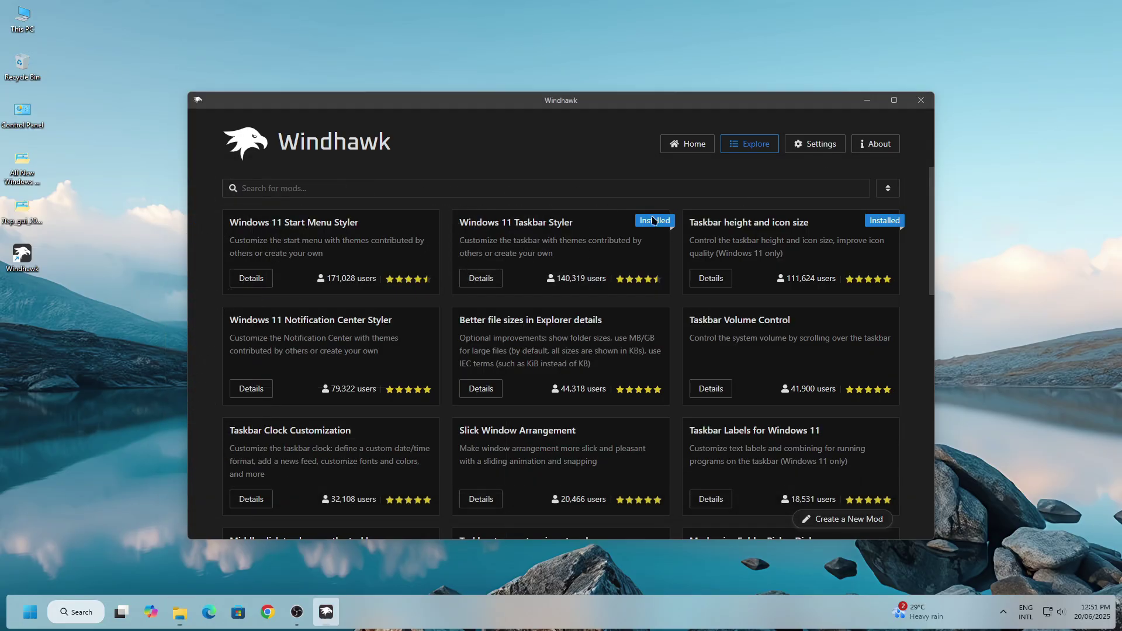
- Search the mod catalogue for "Windows 11 Notification Center Styler" and install that mod, accepting the risk
right_click(339, 192)
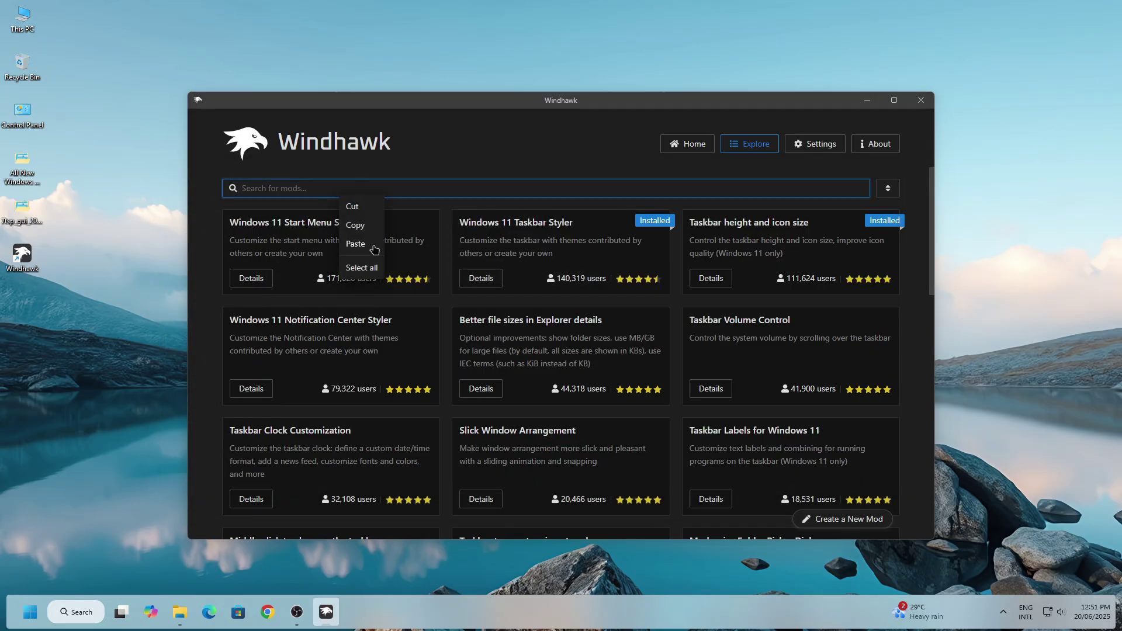
left_click(374, 249)
left_click(256, 285)
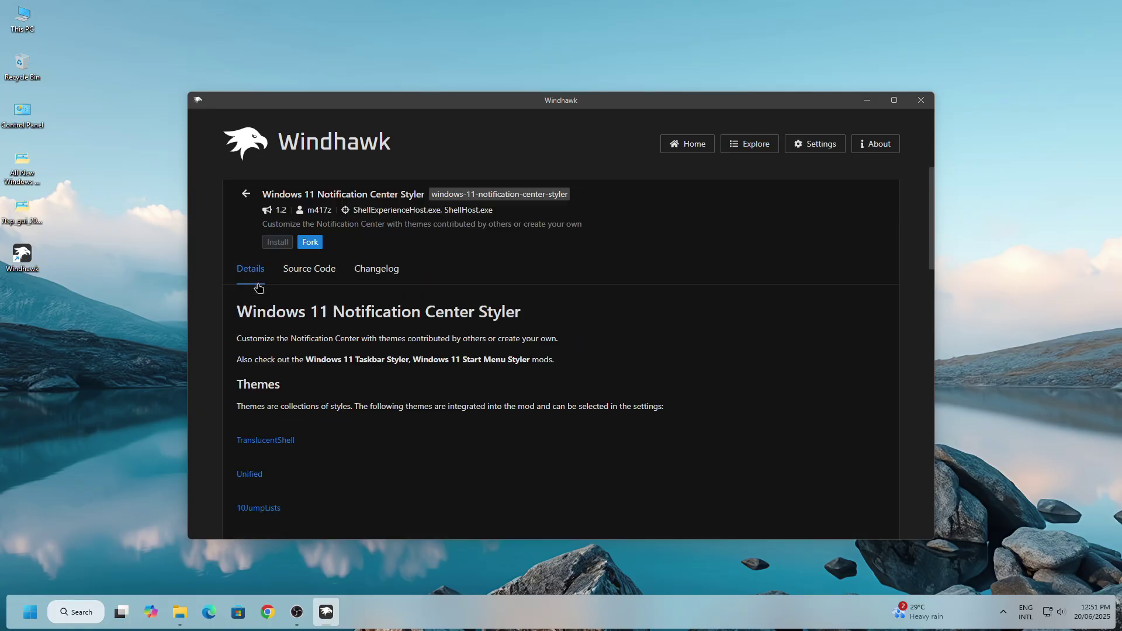
left_click(278, 242)
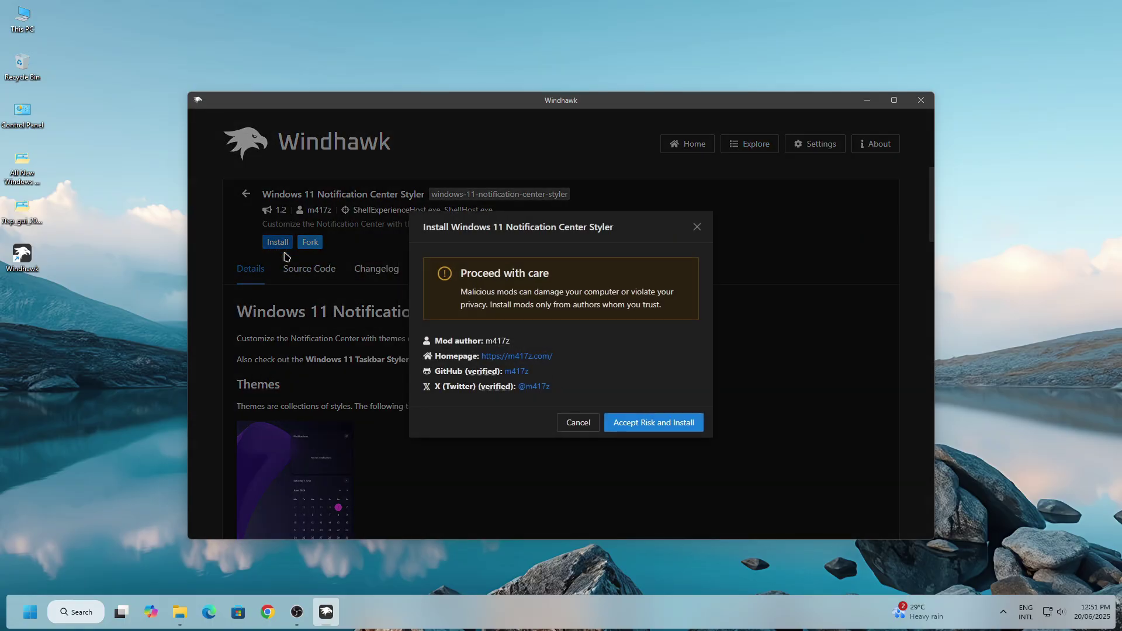
left_click(641, 430)
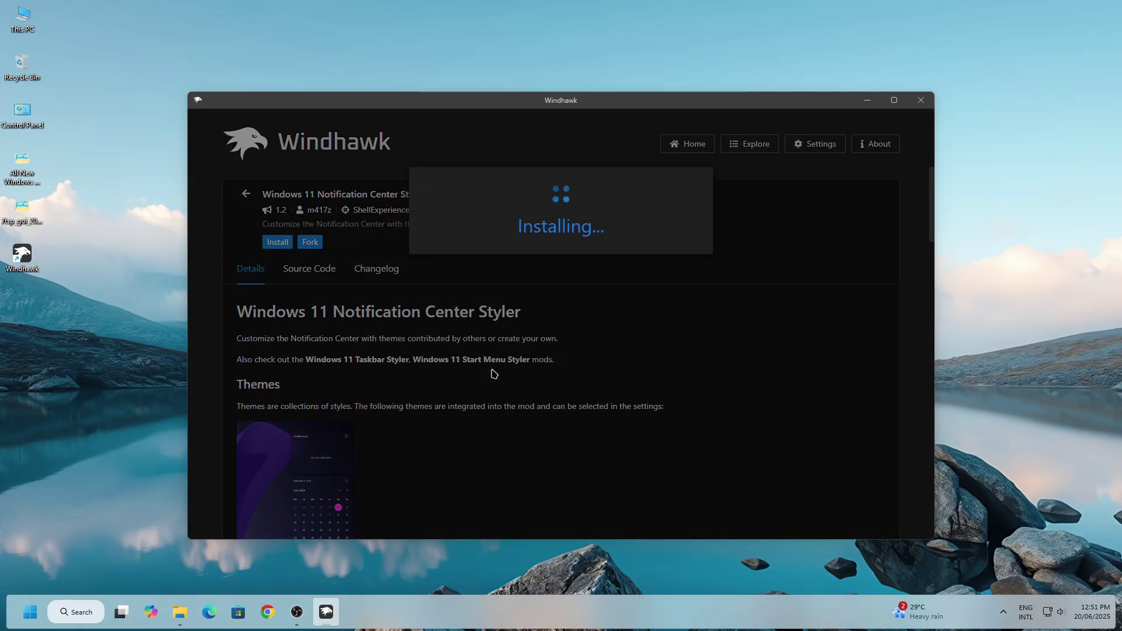
- View the notification centre and calendar while the mod installs, and close them
left_click(1092, 612)
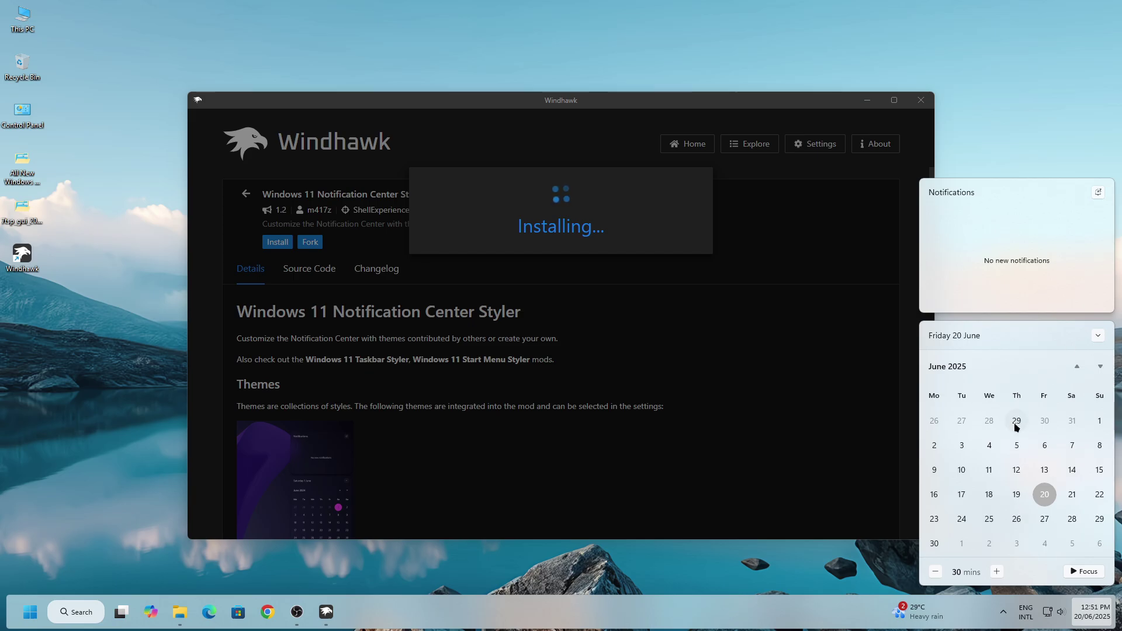
left_click(1055, 146)
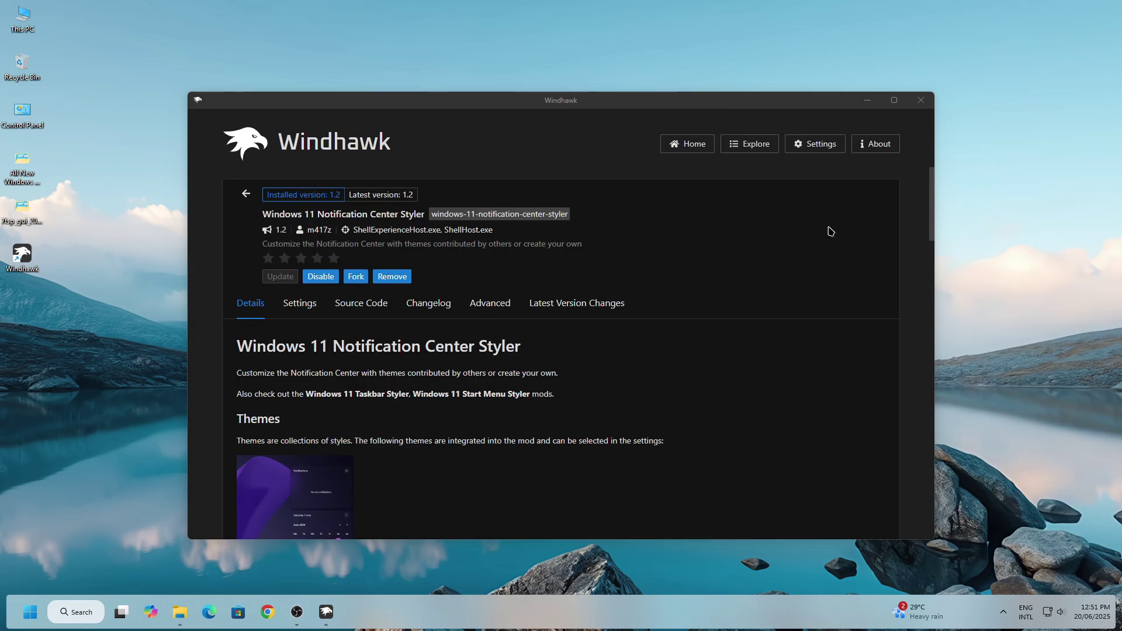
- Show the mod's advanced options, copy the full contents of the Windows 11 Notification Center Styler file in the Mods folder, and close it
left_click(471, 314)
scroll(792, 500, "down", 1)
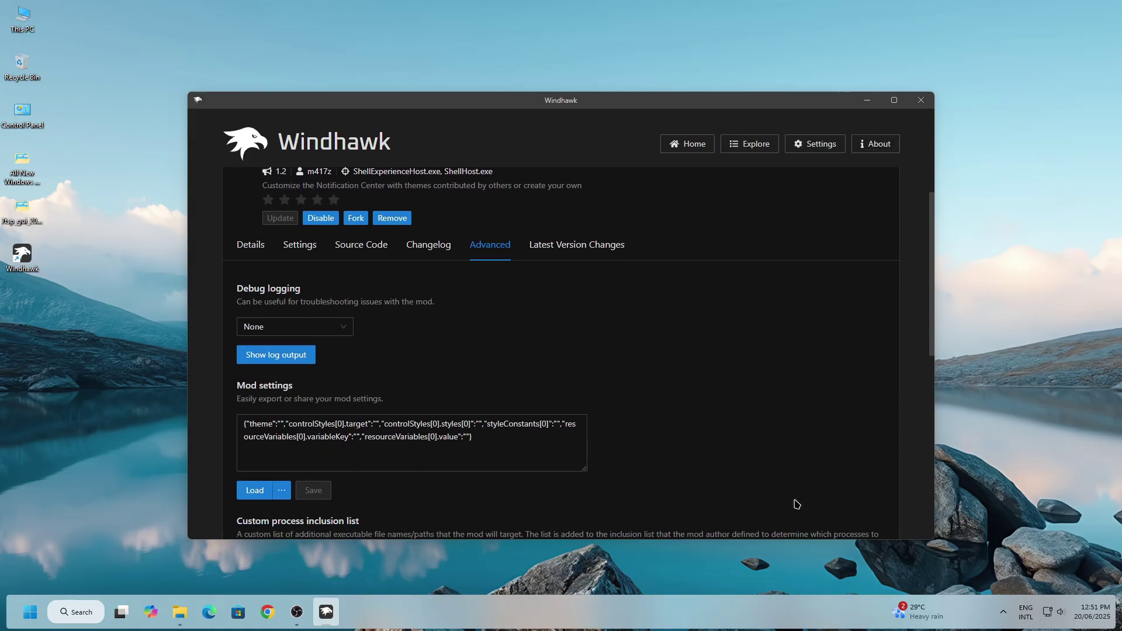
left_click(188, 610)
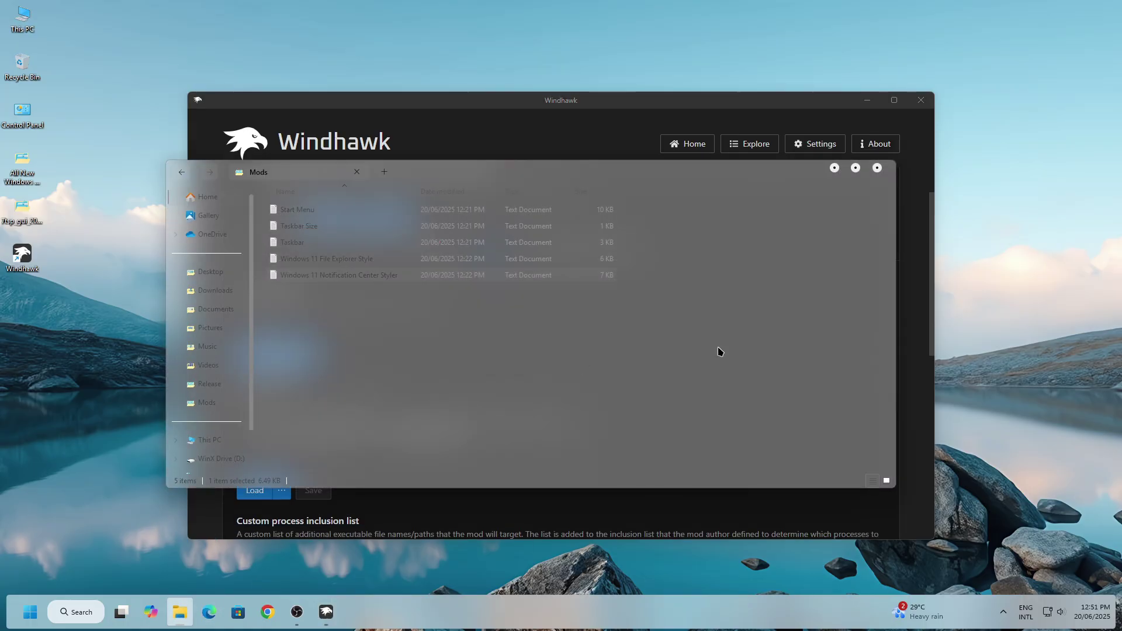
right_click(410, 284)
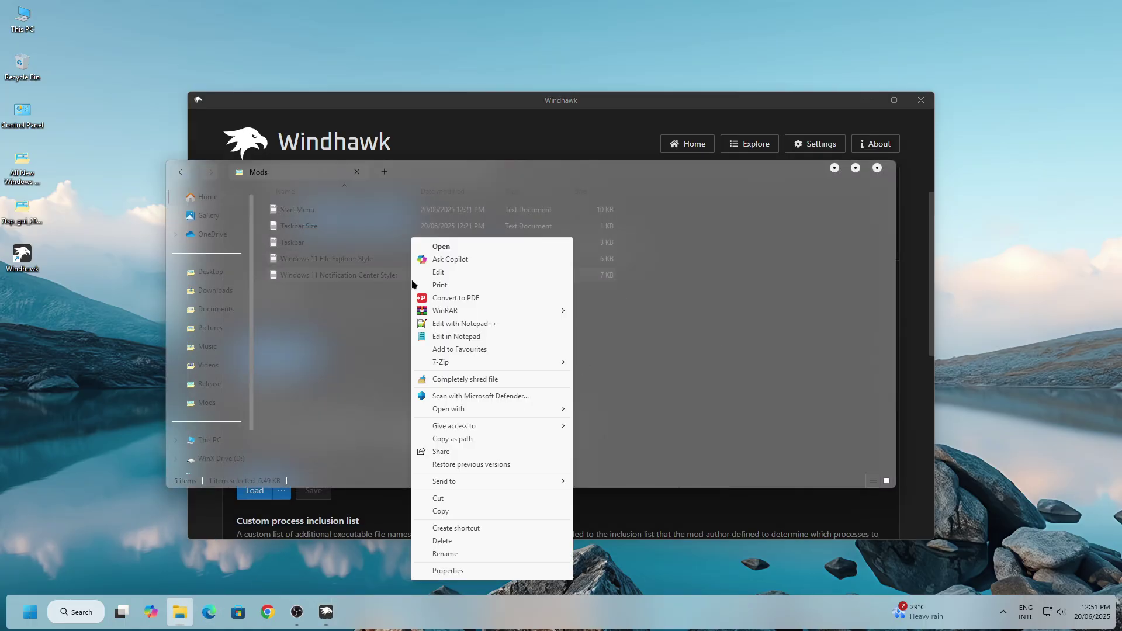
left_click(455, 250)
key("ctrl+a")
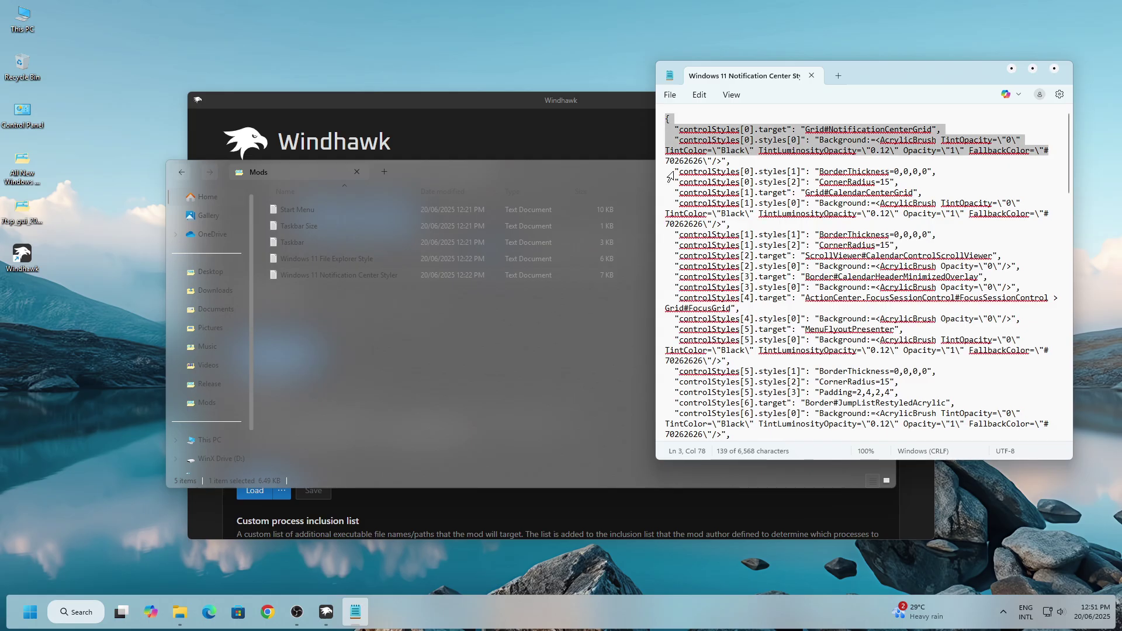
right_click(680, 235)
left_click(752, 257)
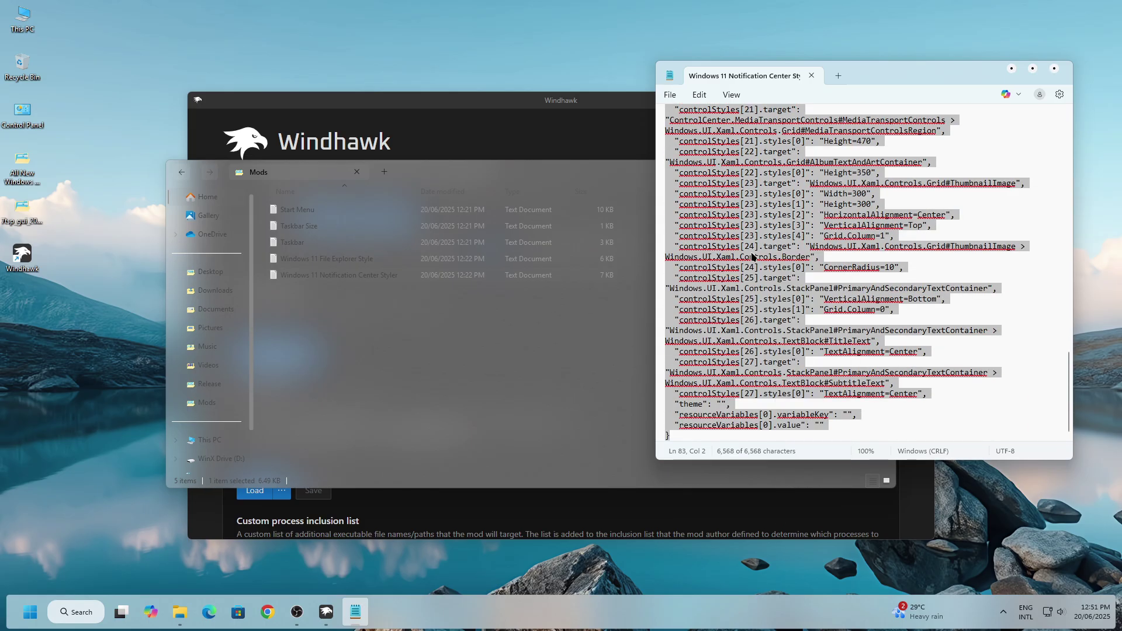
left_click(1054, 68)
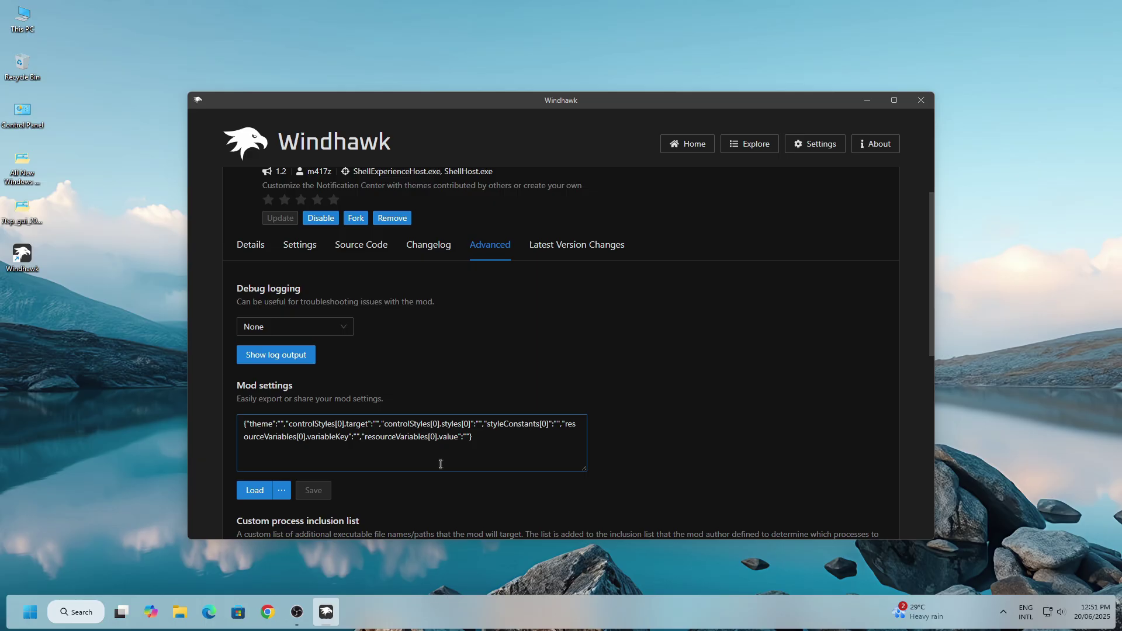
- Replace the Windows 11 Notification Center Styler mod settings with the copied text and save them
left_click(441, 464)
key("ctrl+a")
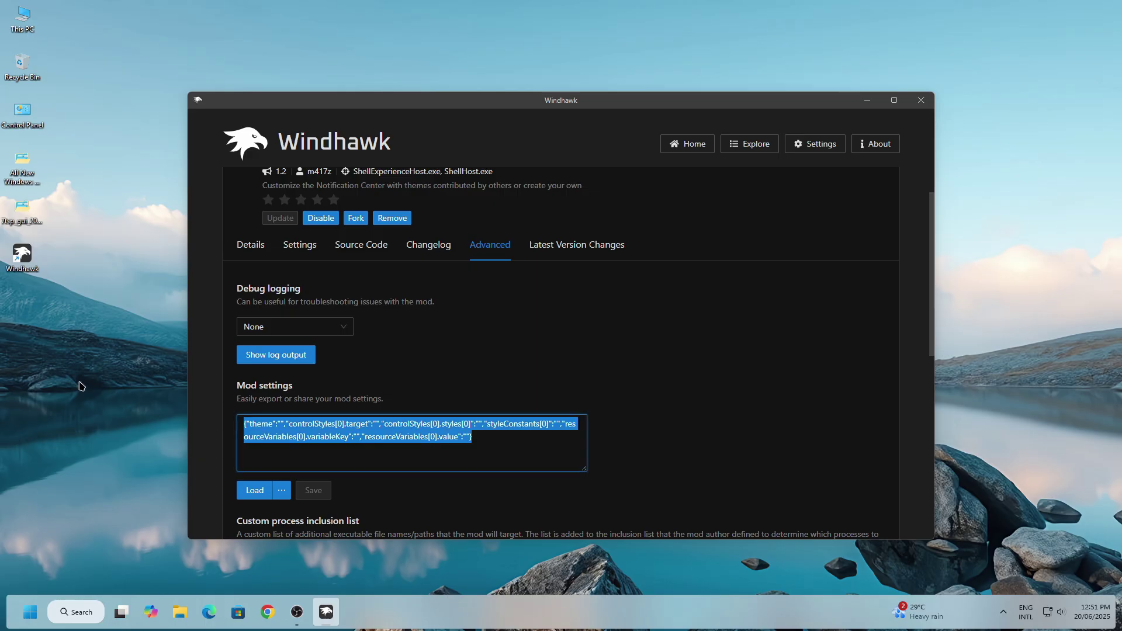
right_click(294, 439)
left_click(311, 484)
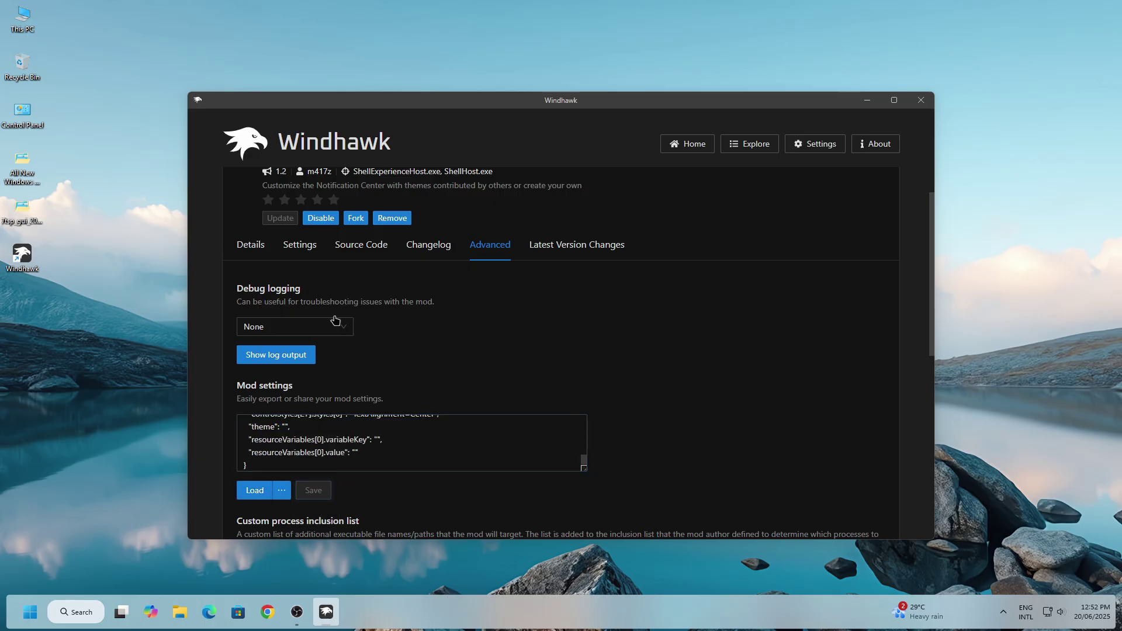
- Return to the unfiltered mod catalogue and open the details of Windows 11 Start Menu Styler
scroll(401, 376, "up", 3)
left_click(245, 190)
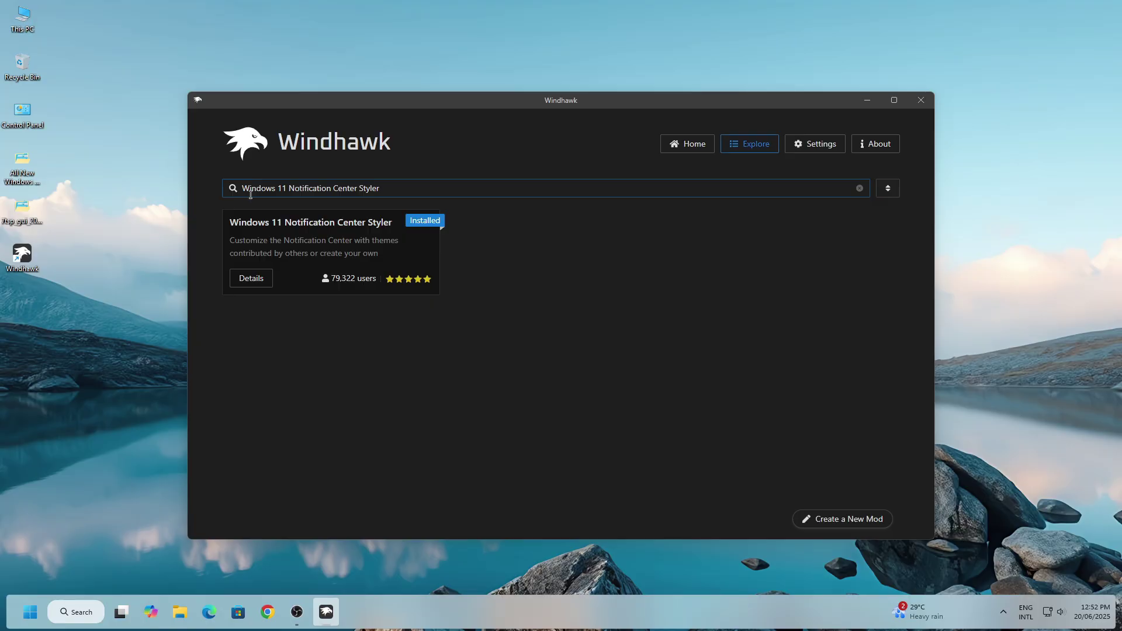
left_click(678, 144)
left_click(750, 143)
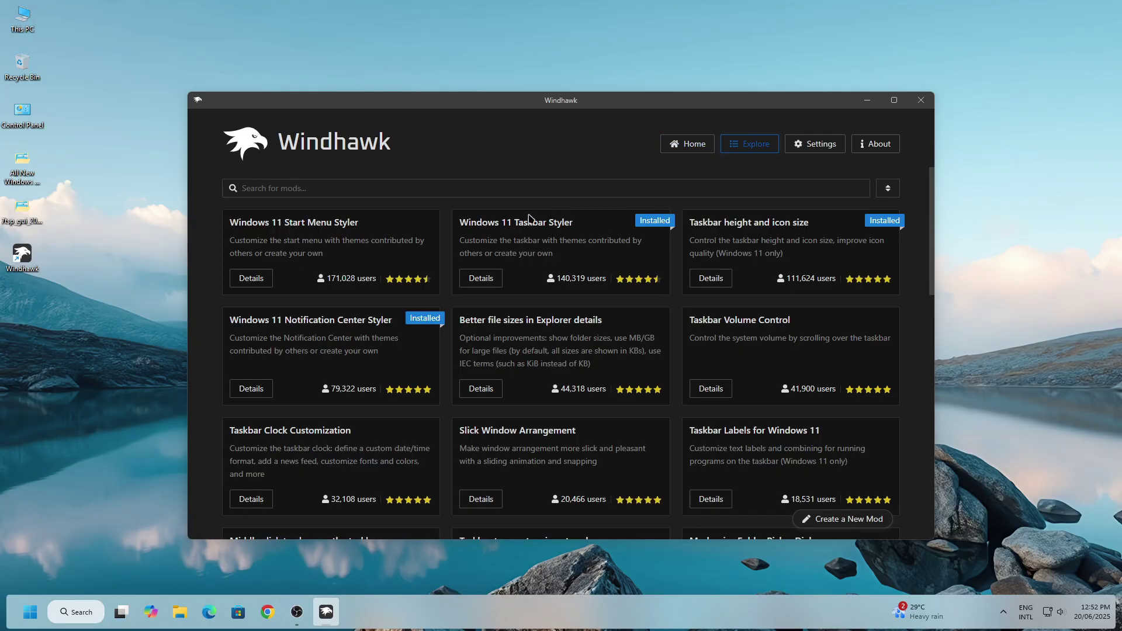
left_click(252, 279)
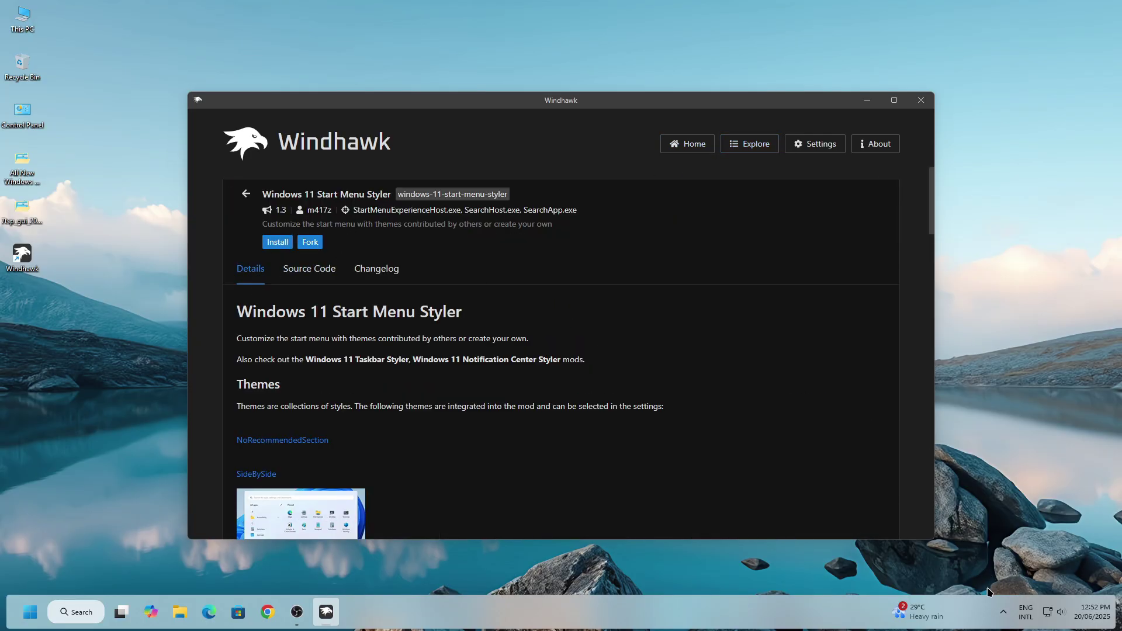
- Check the notification centre and install the Windows 11 Start Menu Styler mod, accepting the risk and viewing the Start menu while it installs
left_click(1085, 609)
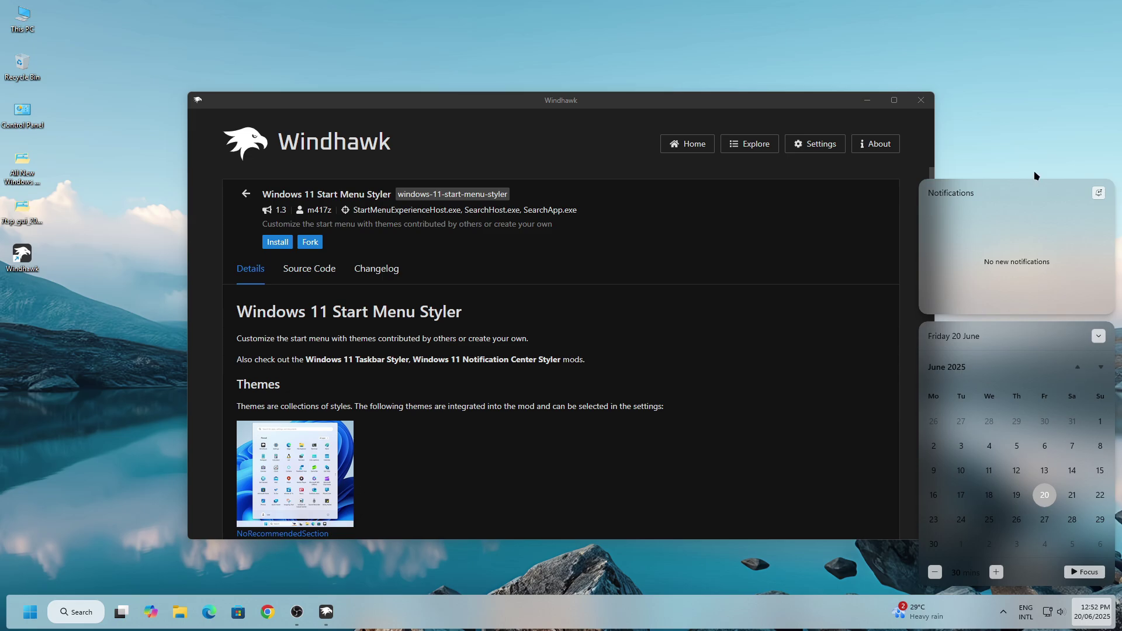
left_click(1033, 126)
left_click(276, 243)
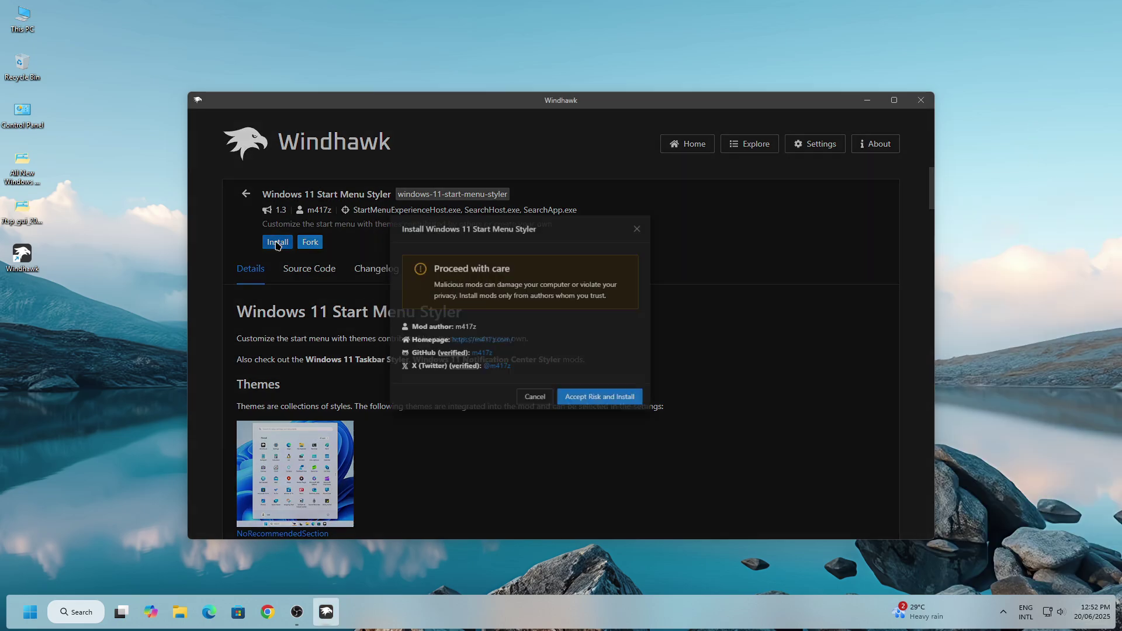
left_click(660, 428)
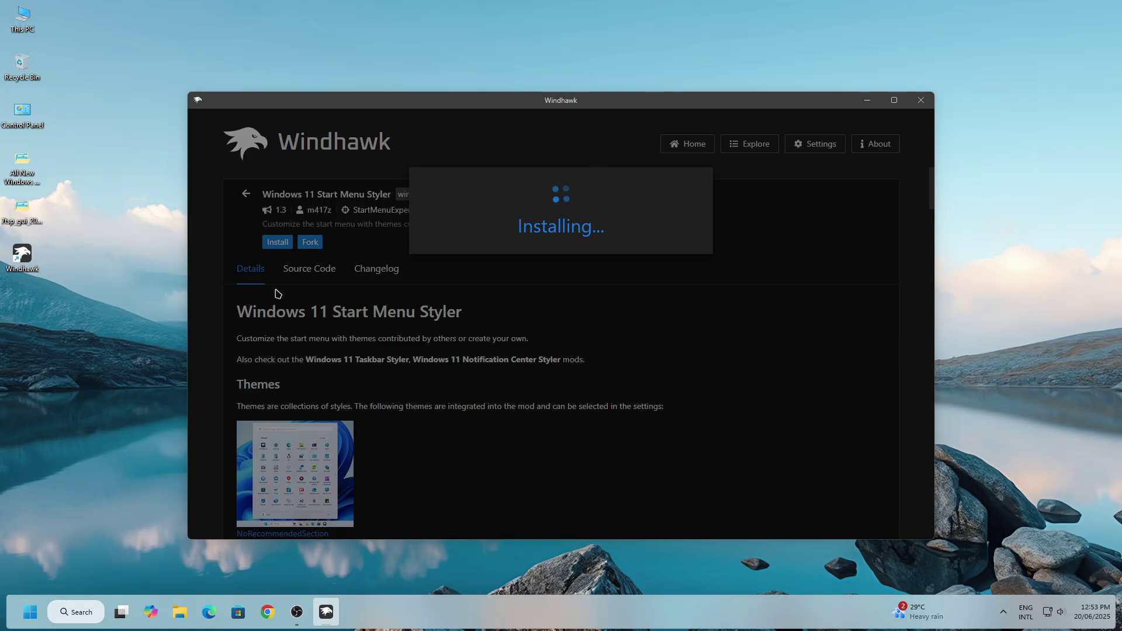
left_click(30, 612)
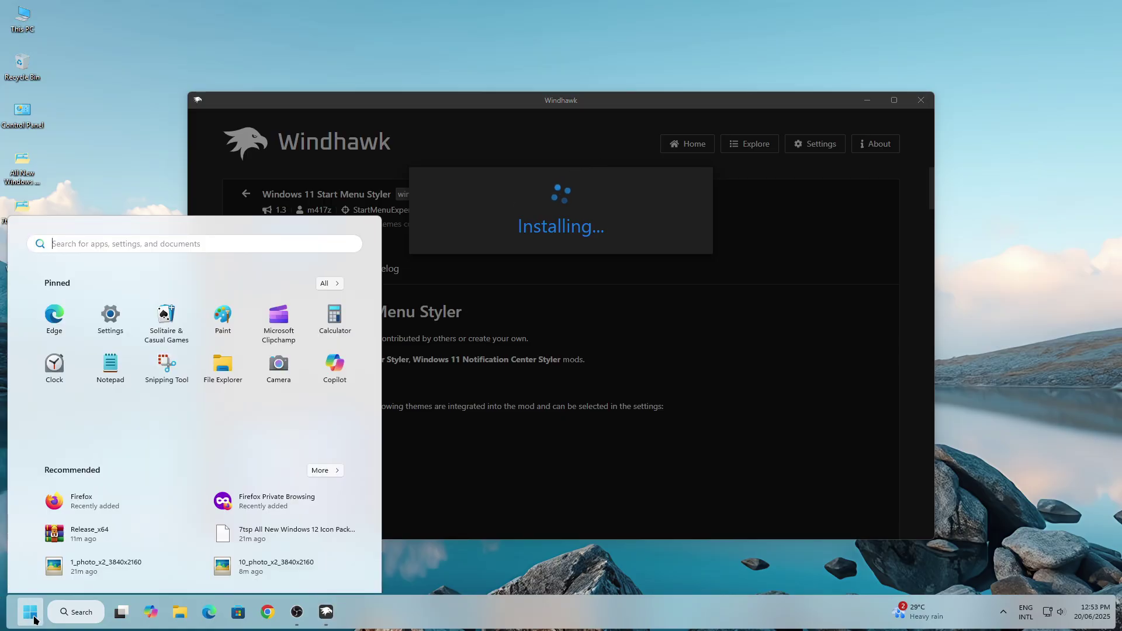
left_click(770, 356)
- Show the Start Menu Styler mod's advanced options with its mod settings text, and move the Windhawk window slightly aside
left_click(489, 309)
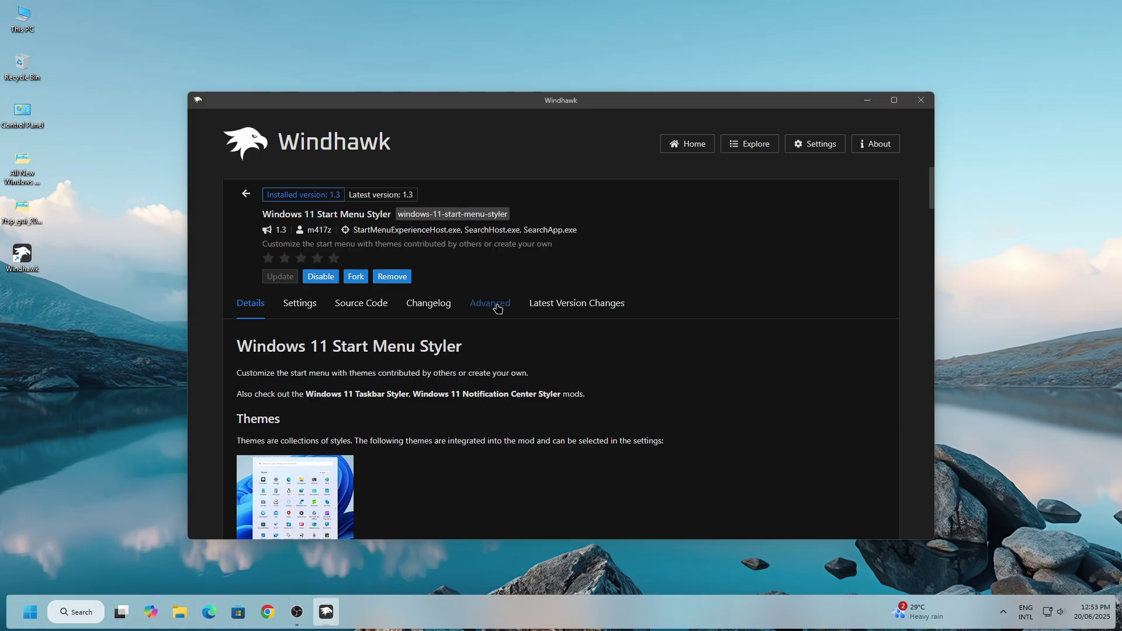
left_click_drag(526, 105, 444, 83)
scroll(561, 334, "down", 3)
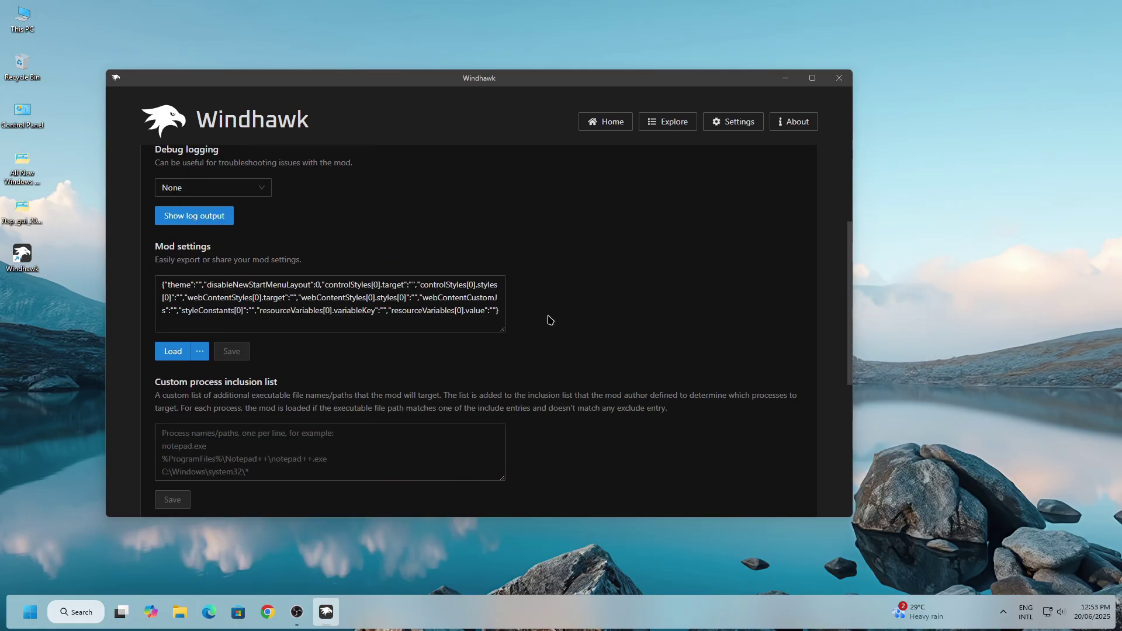
- Open the Mods folder inside the nested All New Windows 12 Theme folders, keeping the folder window beside Windhawk
left_click(25, 169)
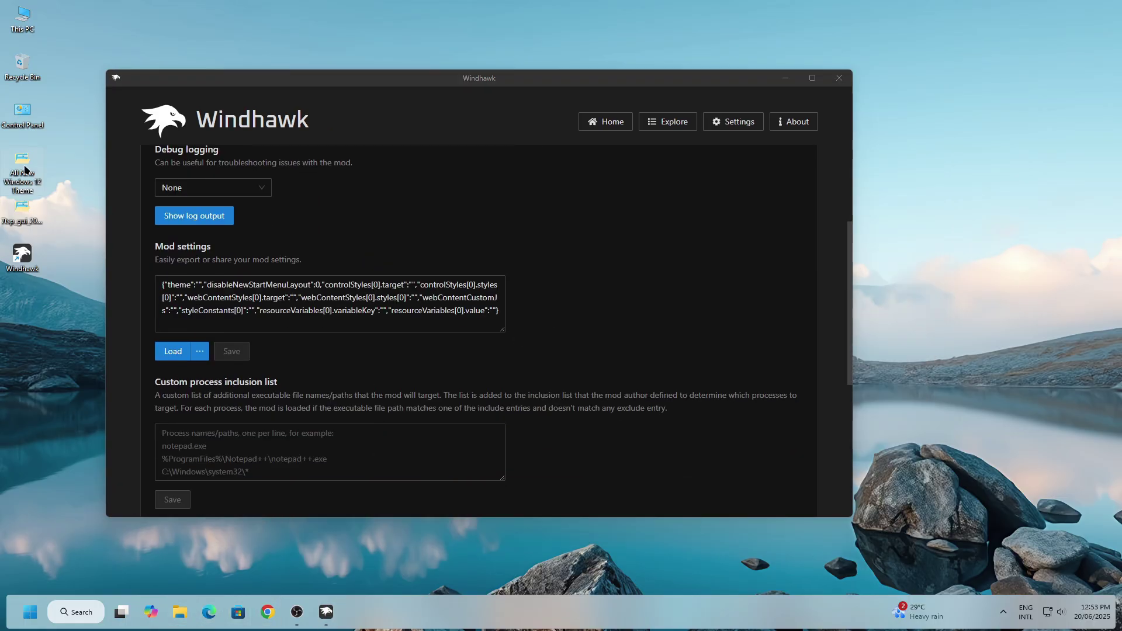
key("shift+F10")
left_click(51, 216)
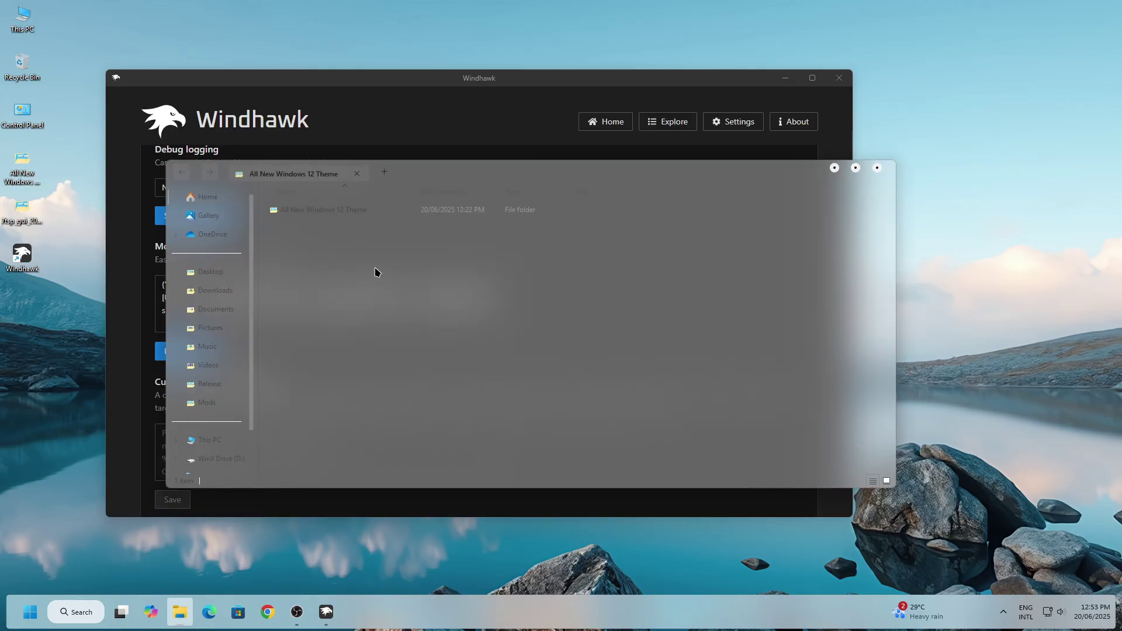
left_click_drag(455, 177, 731, 201)
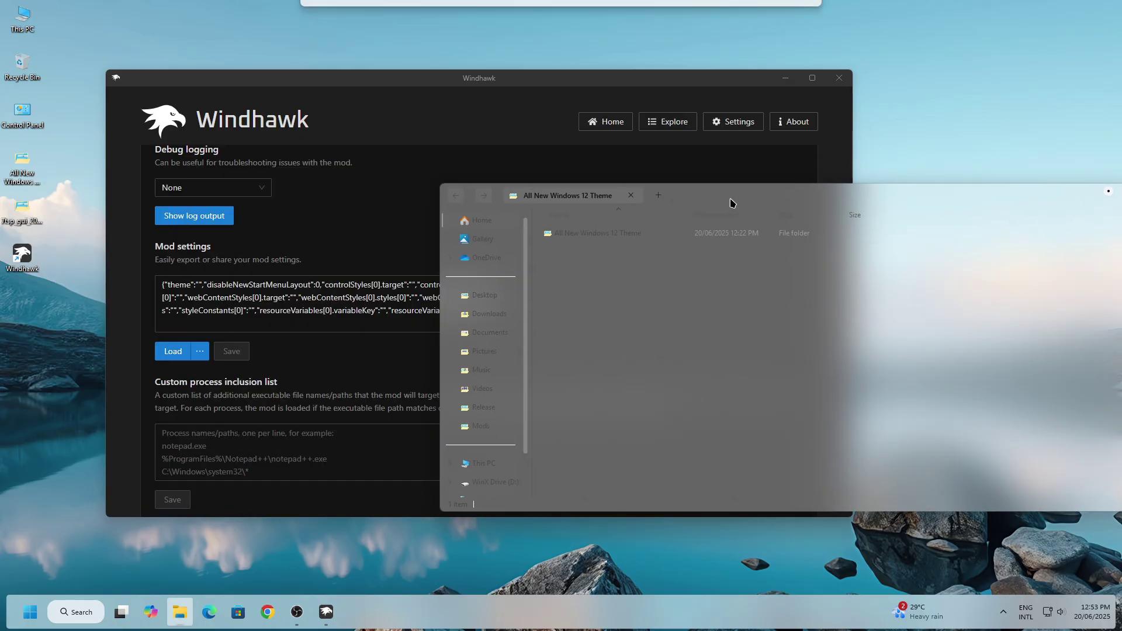
right_click(571, 237)
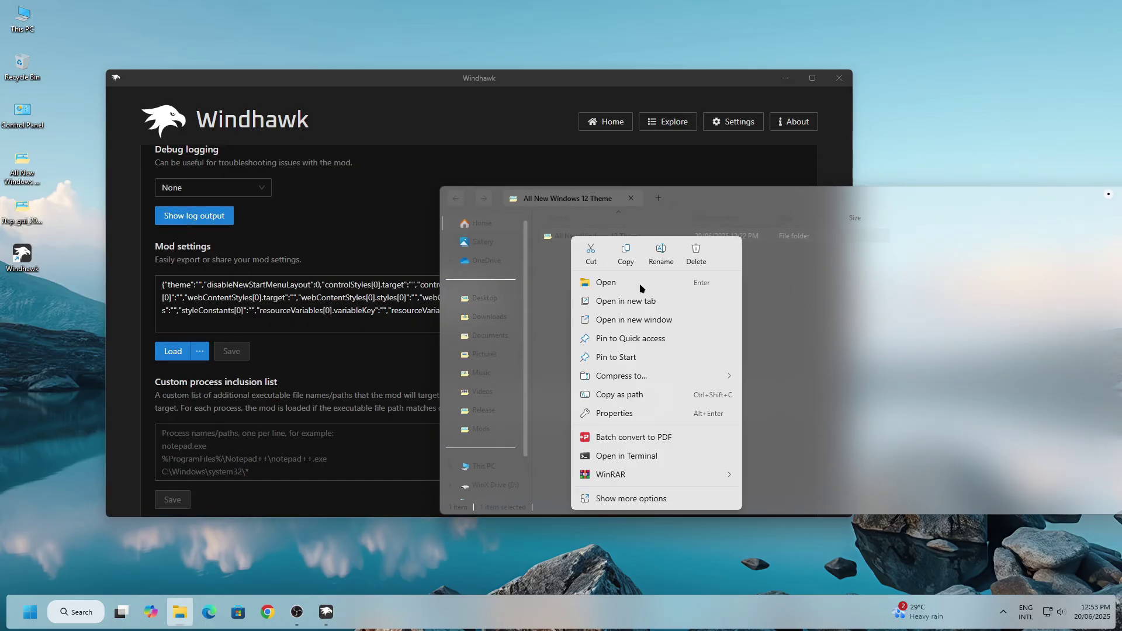
left_click(604, 284)
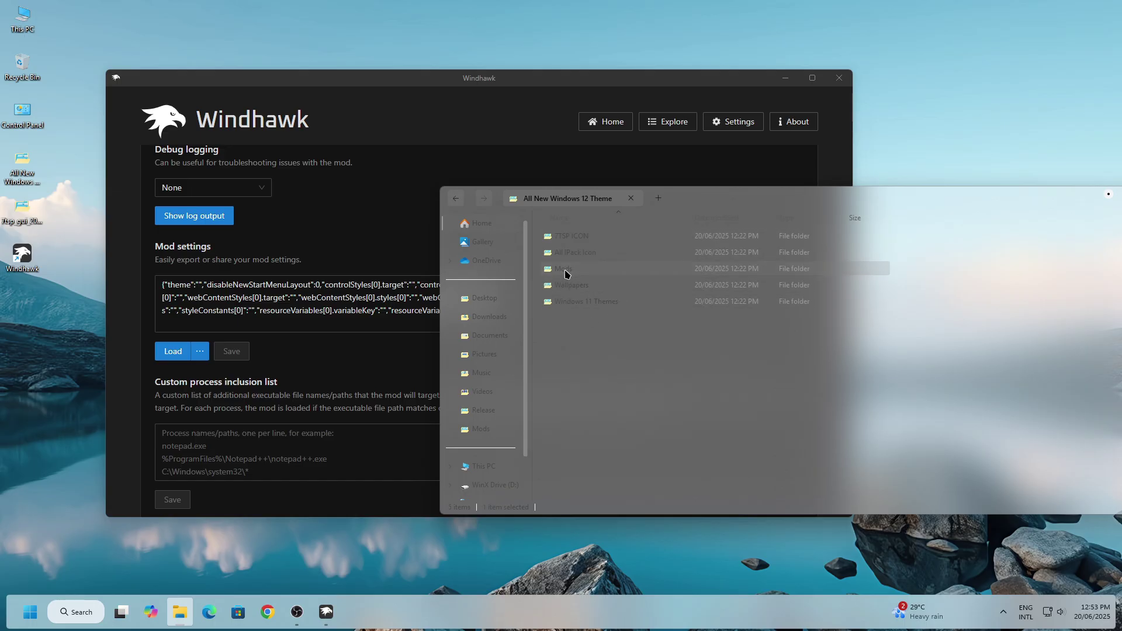
right_click(565, 274)
left_click(604, 298)
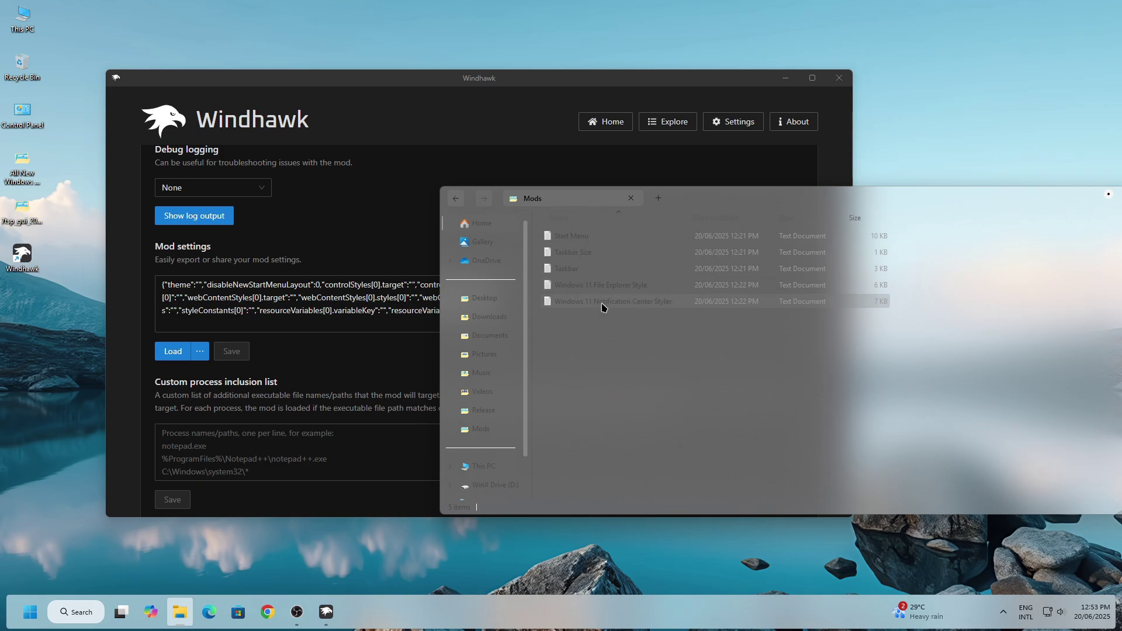
- Copy the full contents of Start Menu.txt, and close the file and the Mods folder window
left_click(573, 236)
right_click(574, 240)
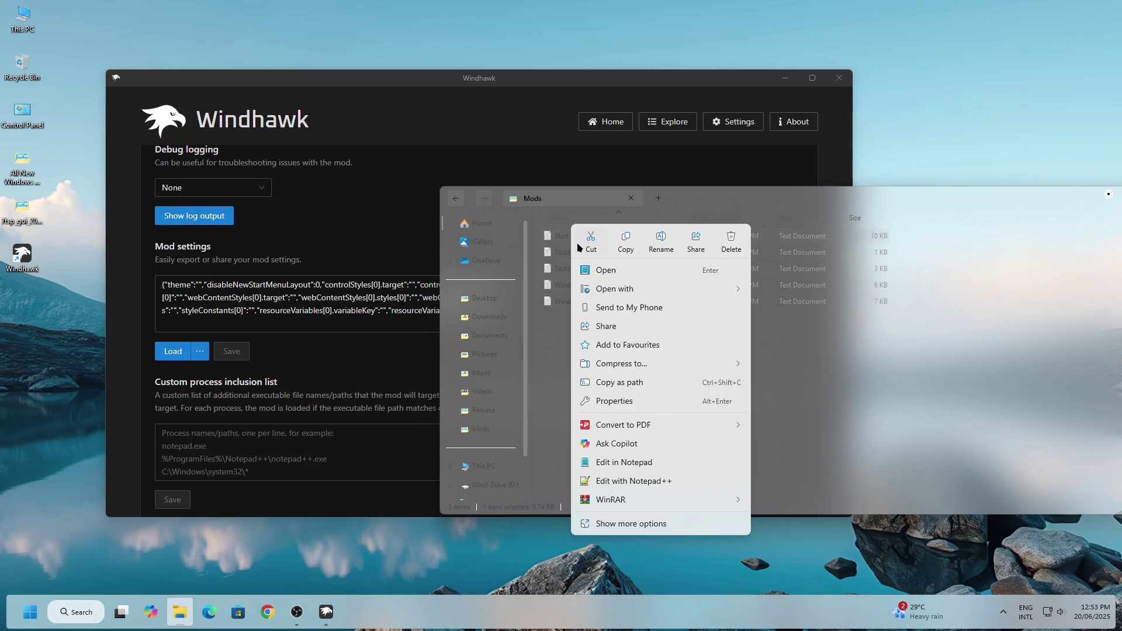
left_click(602, 270)
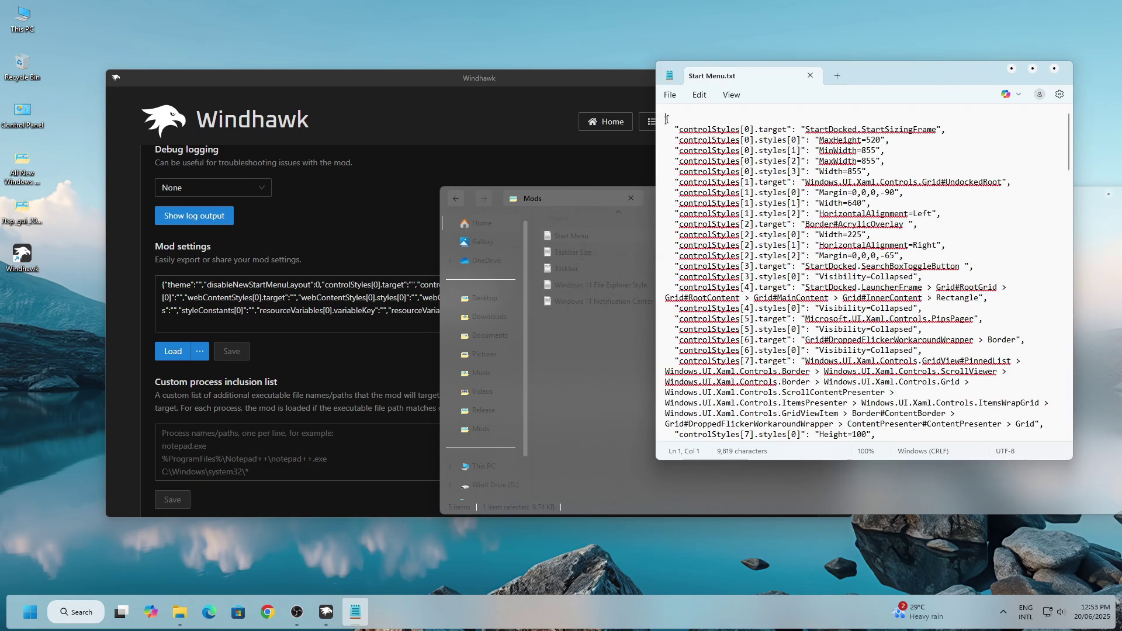
key("ctrl+a")
right_click(722, 216)
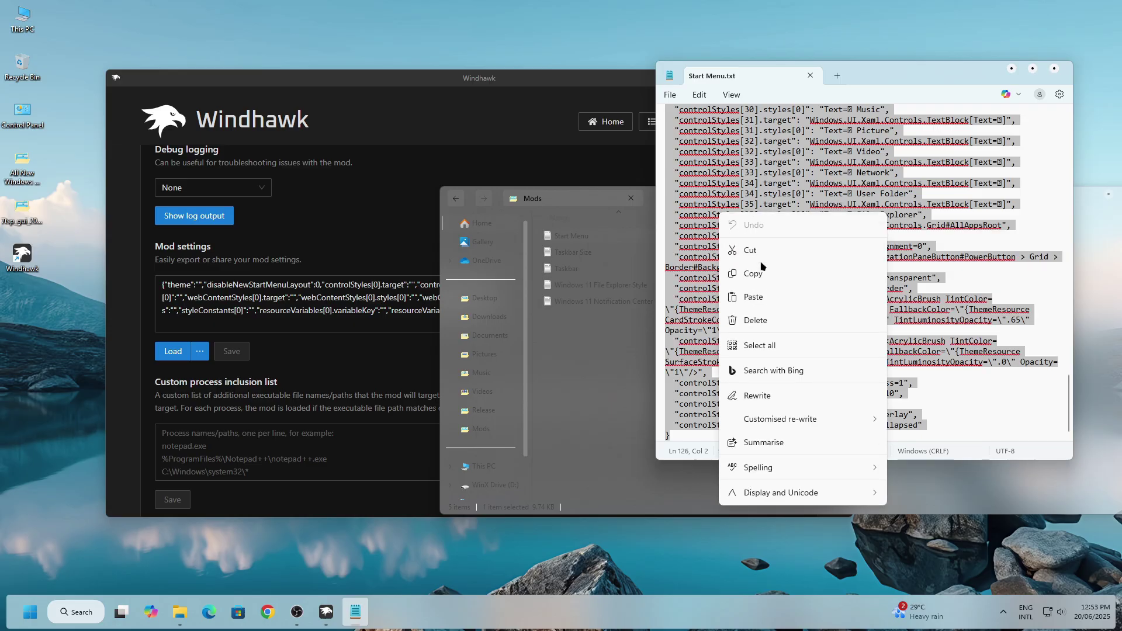
left_click(760, 273)
left_click(1056, 71)
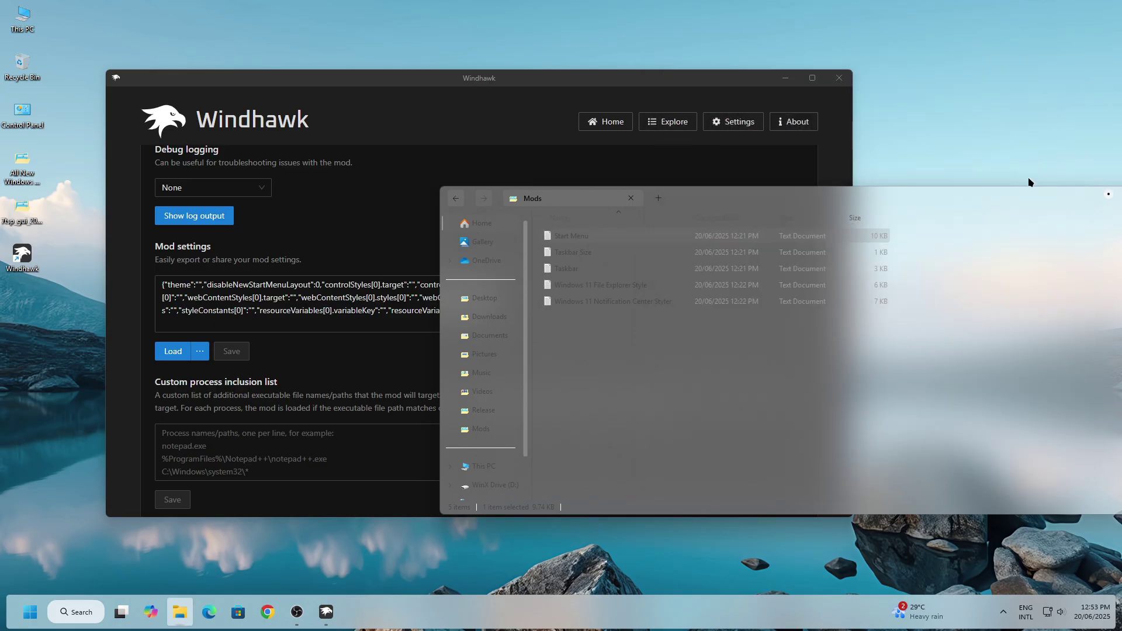
left_click_drag(1029, 200, 810, 221)
left_click(938, 220)
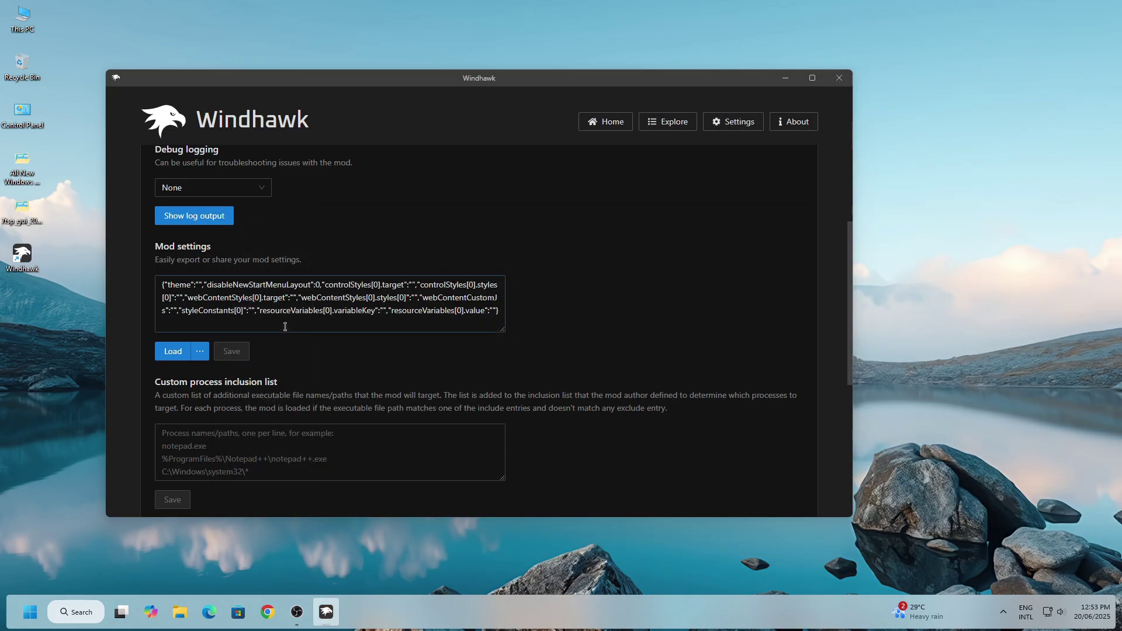
- Replace the Windows 11 Start Menu Styler mod settings with the copied text, save them and close Windhawk
triple_click(496, 321)
right_click(319, 305)
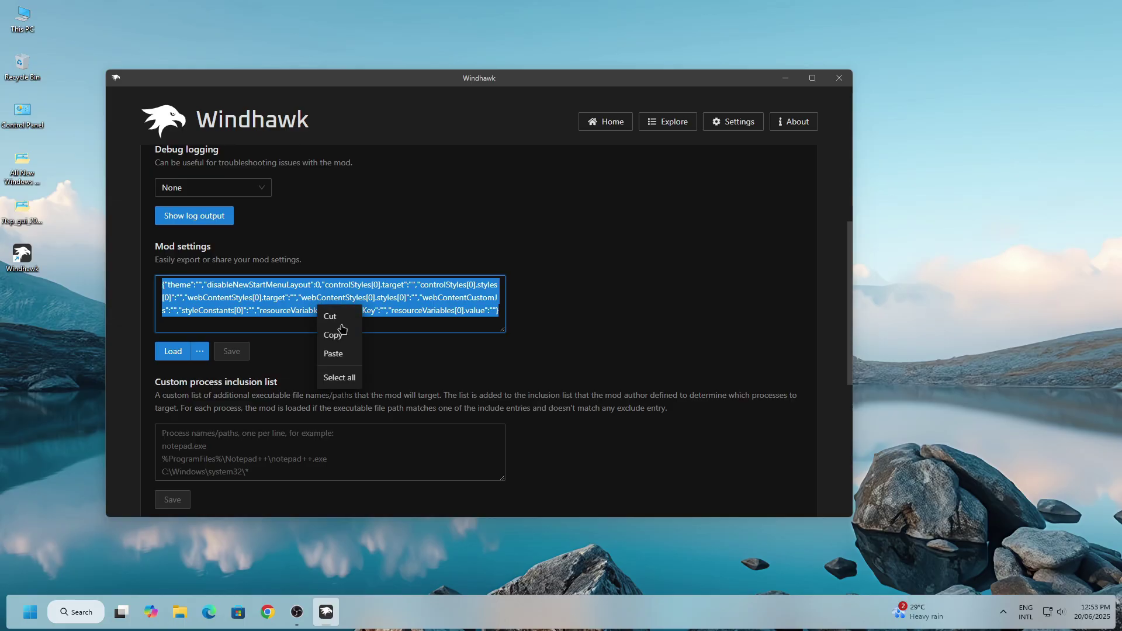
left_click(333, 353)
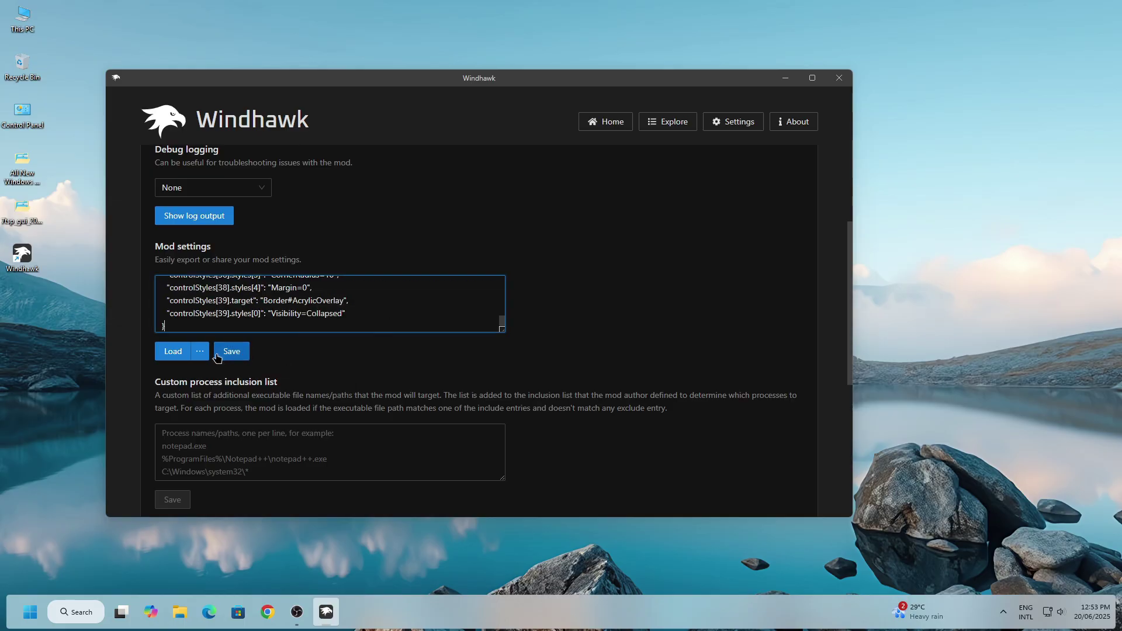
left_click(839, 79)
- Check the restyled Start menu and hide the desktop icons
left_click(33, 620)
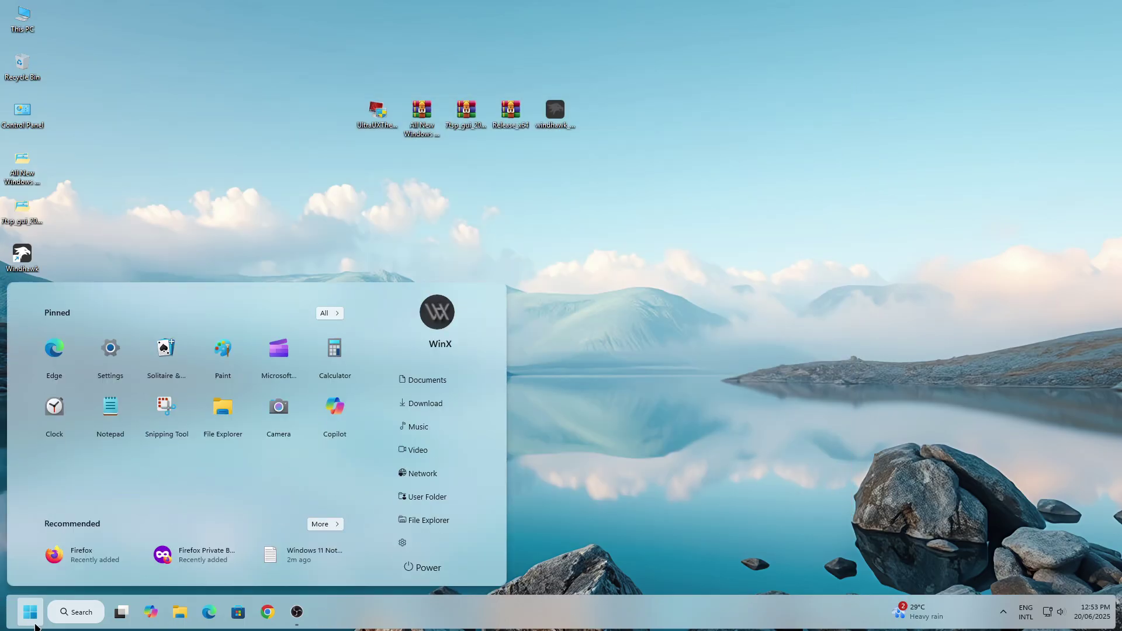
right_click(634, 305)
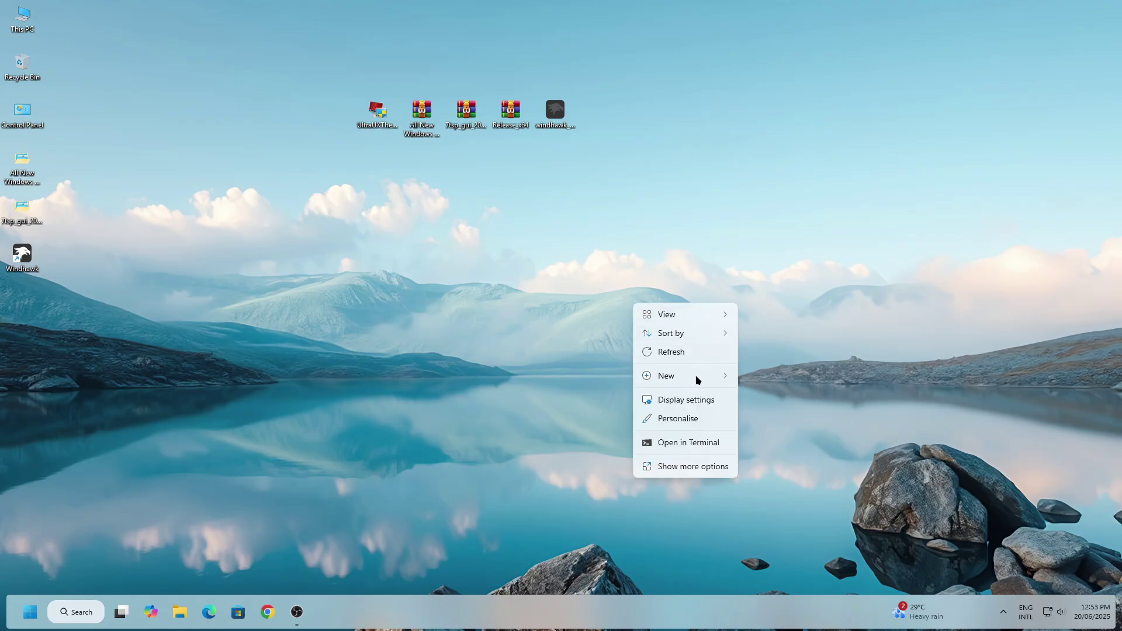
mouse_move(682, 315)
left_click(783, 414)
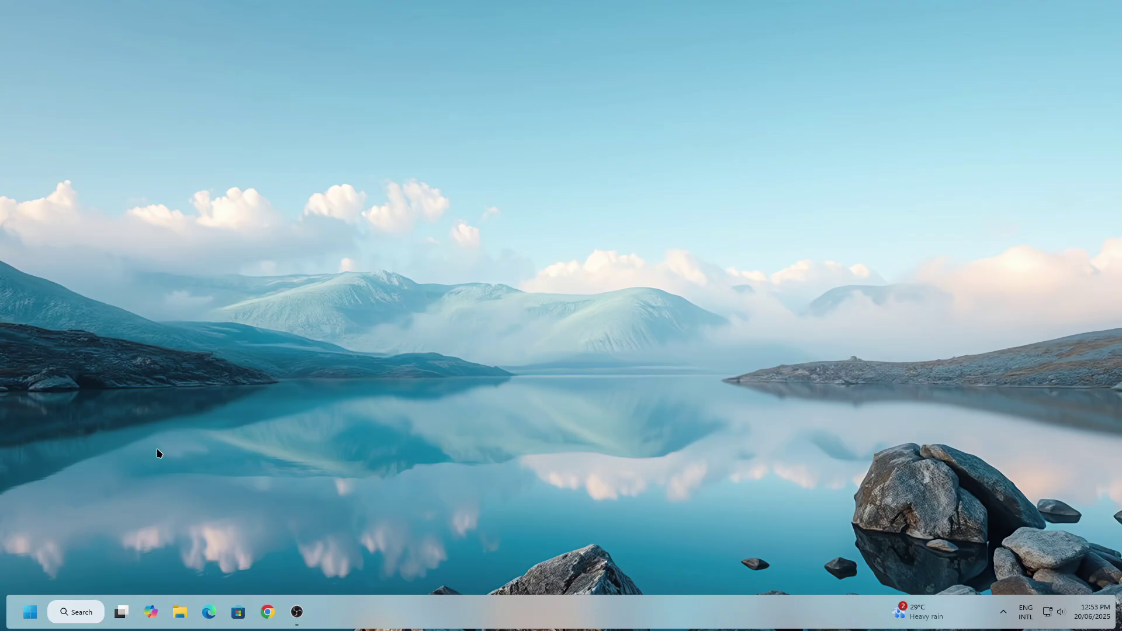
- Look through the list of all apps in the restyled Start menu and close it
left_click(31, 612)
left_click(341, 316)
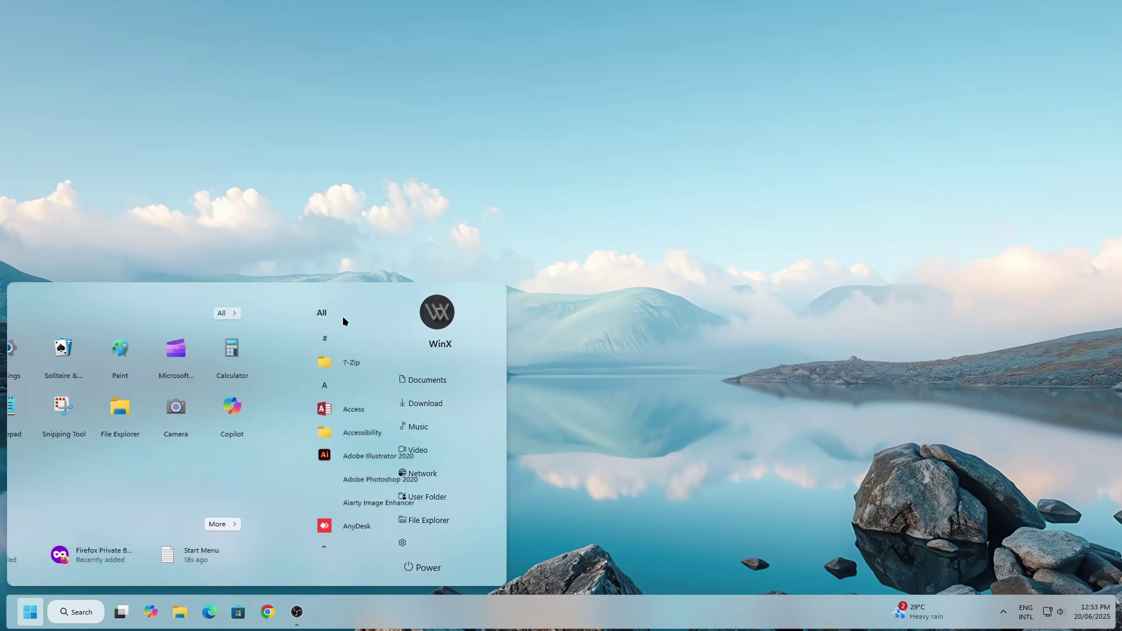
scroll(306, 443, "down", 3)
key("Escape")
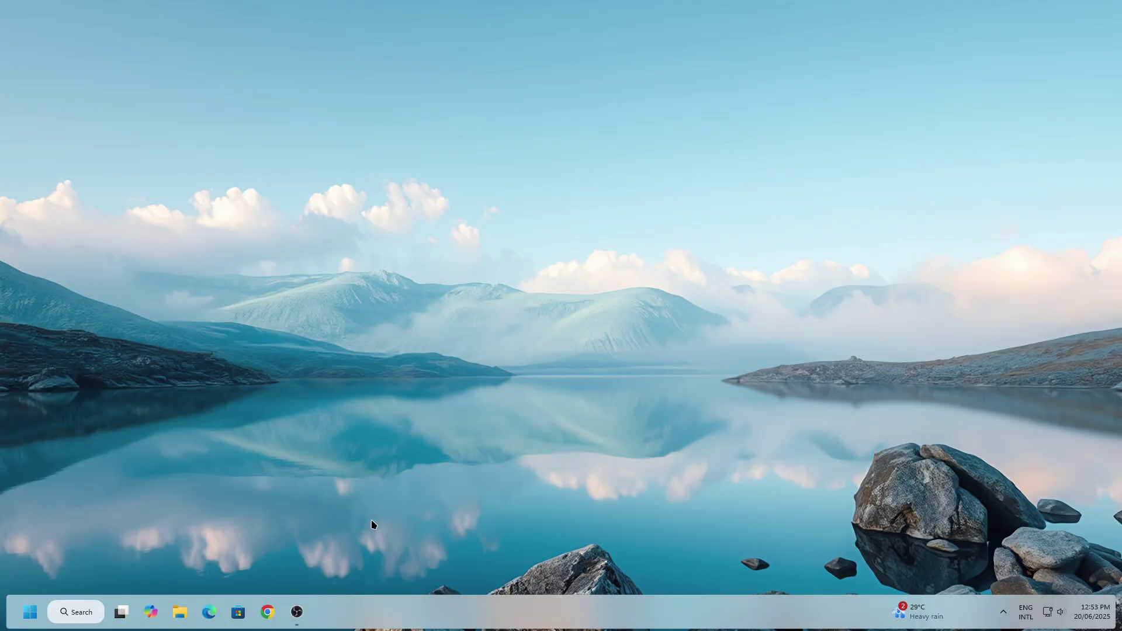